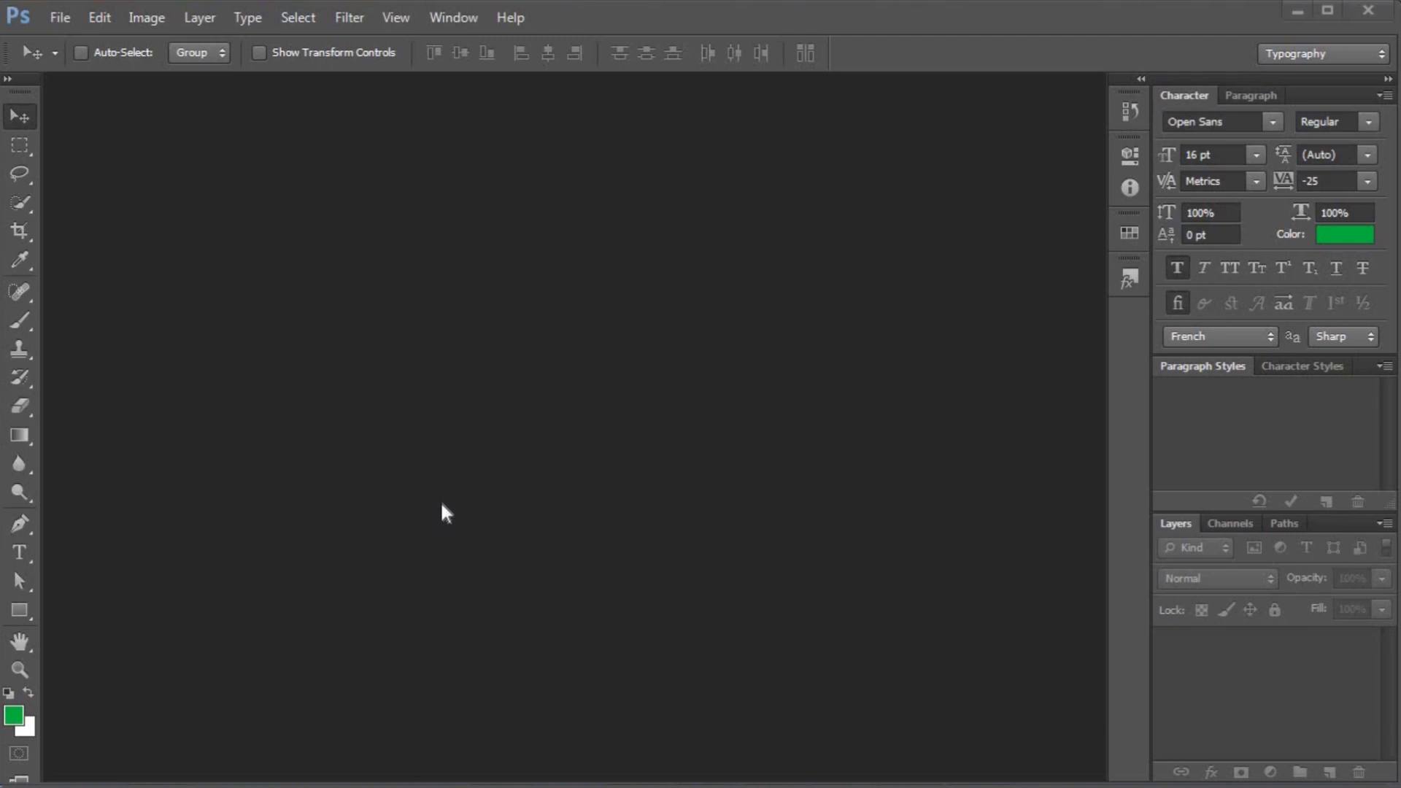
- Create a new white 'roll up banner' document, 30 × 70 inches at 300 pixels/inch
left_click(71, 19)
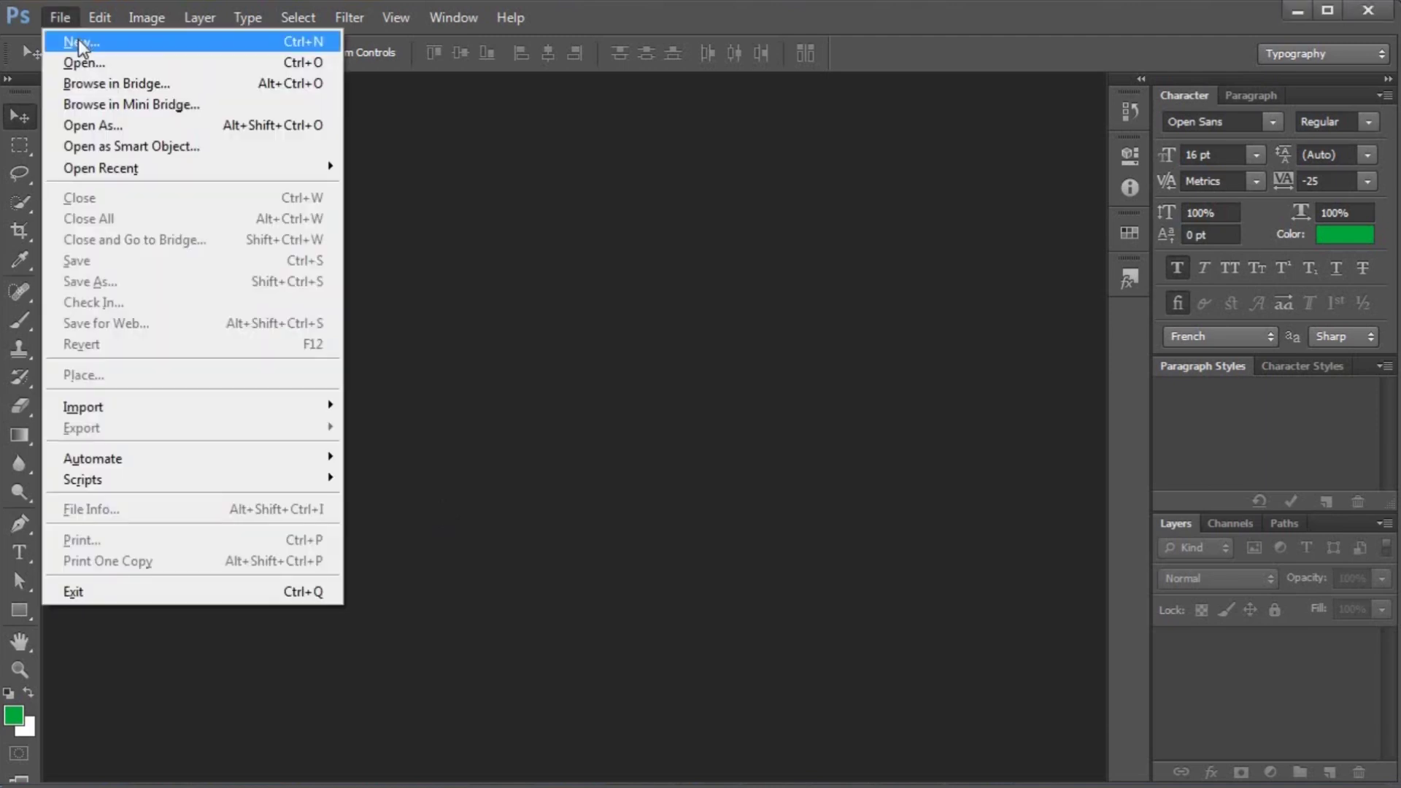
left_click(77, 38)
type("roll up banner")
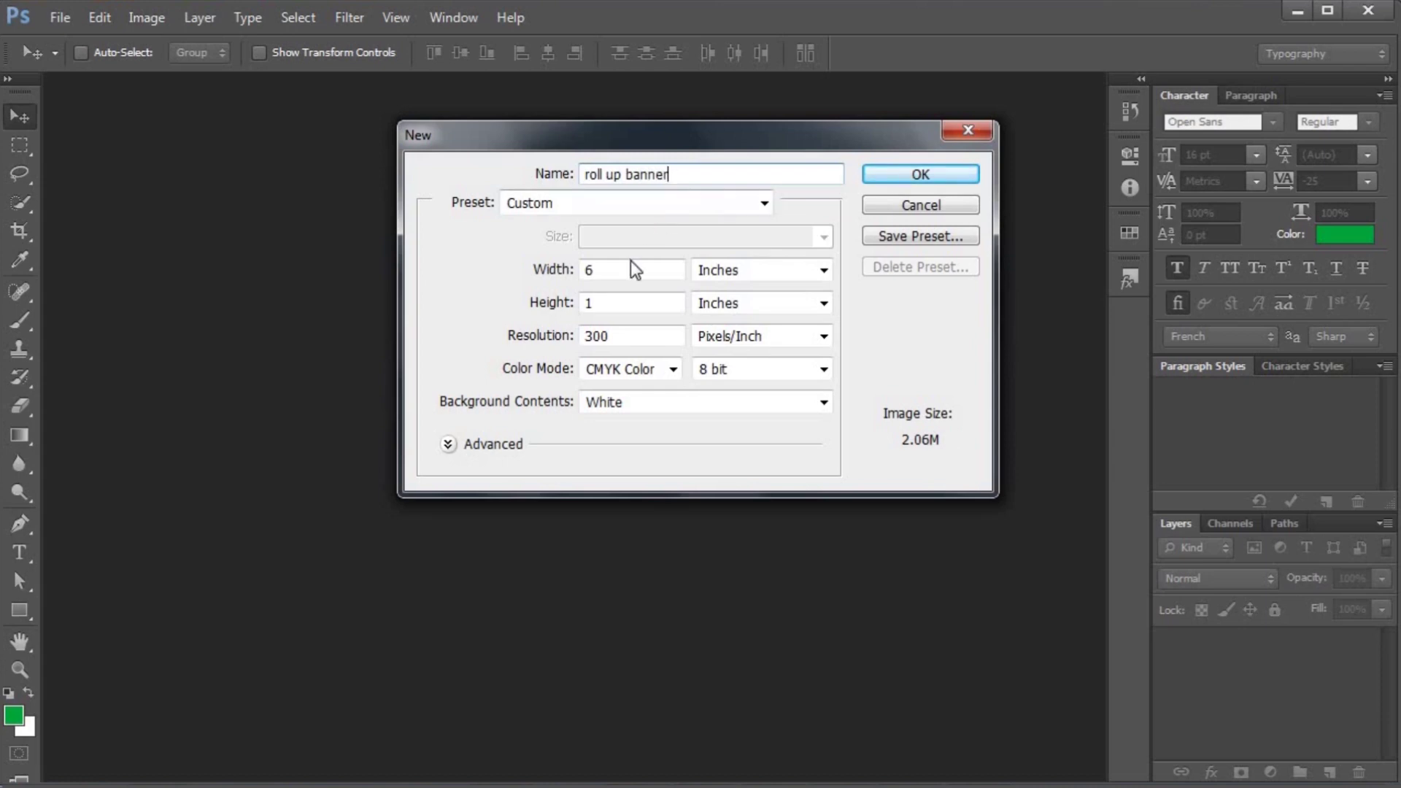
double_click(590, 268)
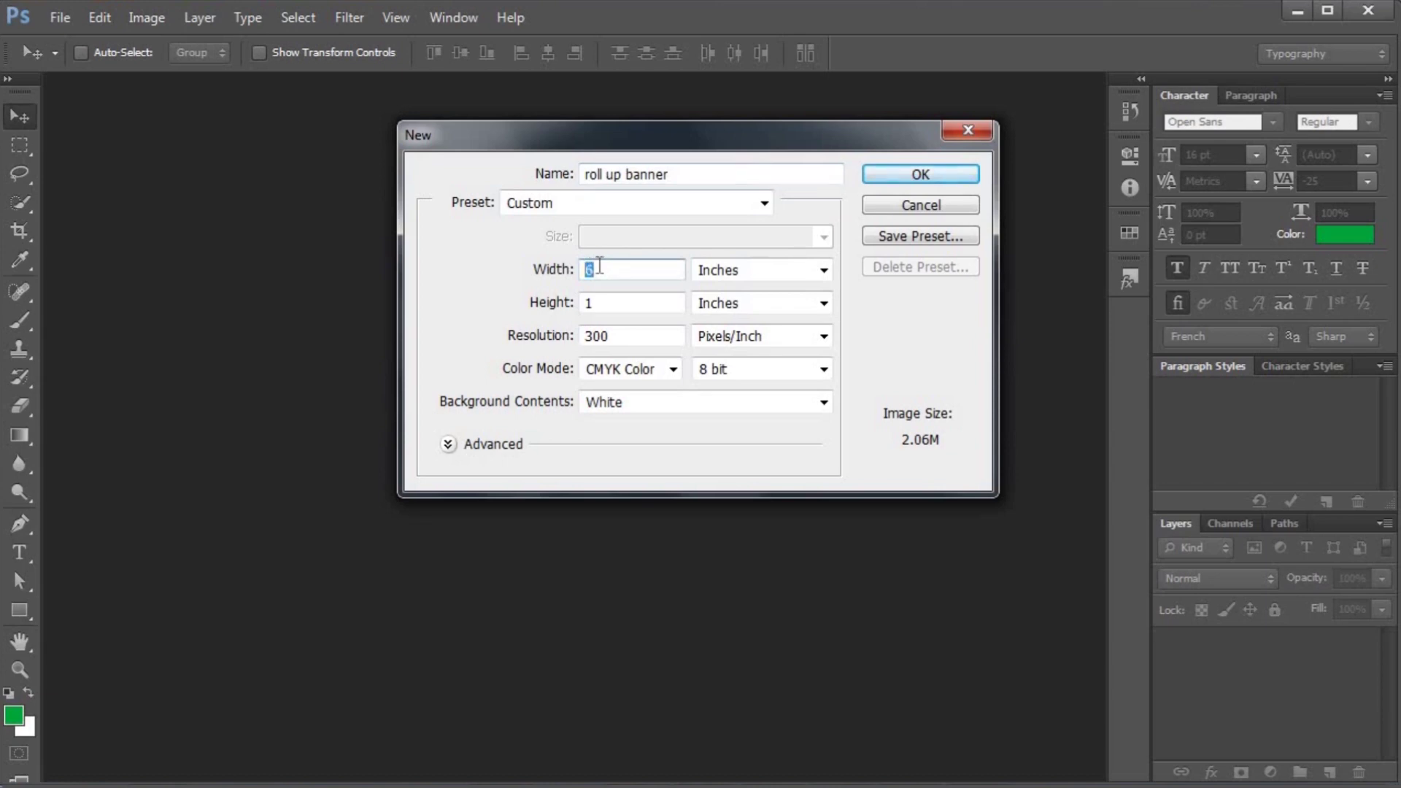
type("30")
left_click_drag(612, 302, 576, 302)
type("70")
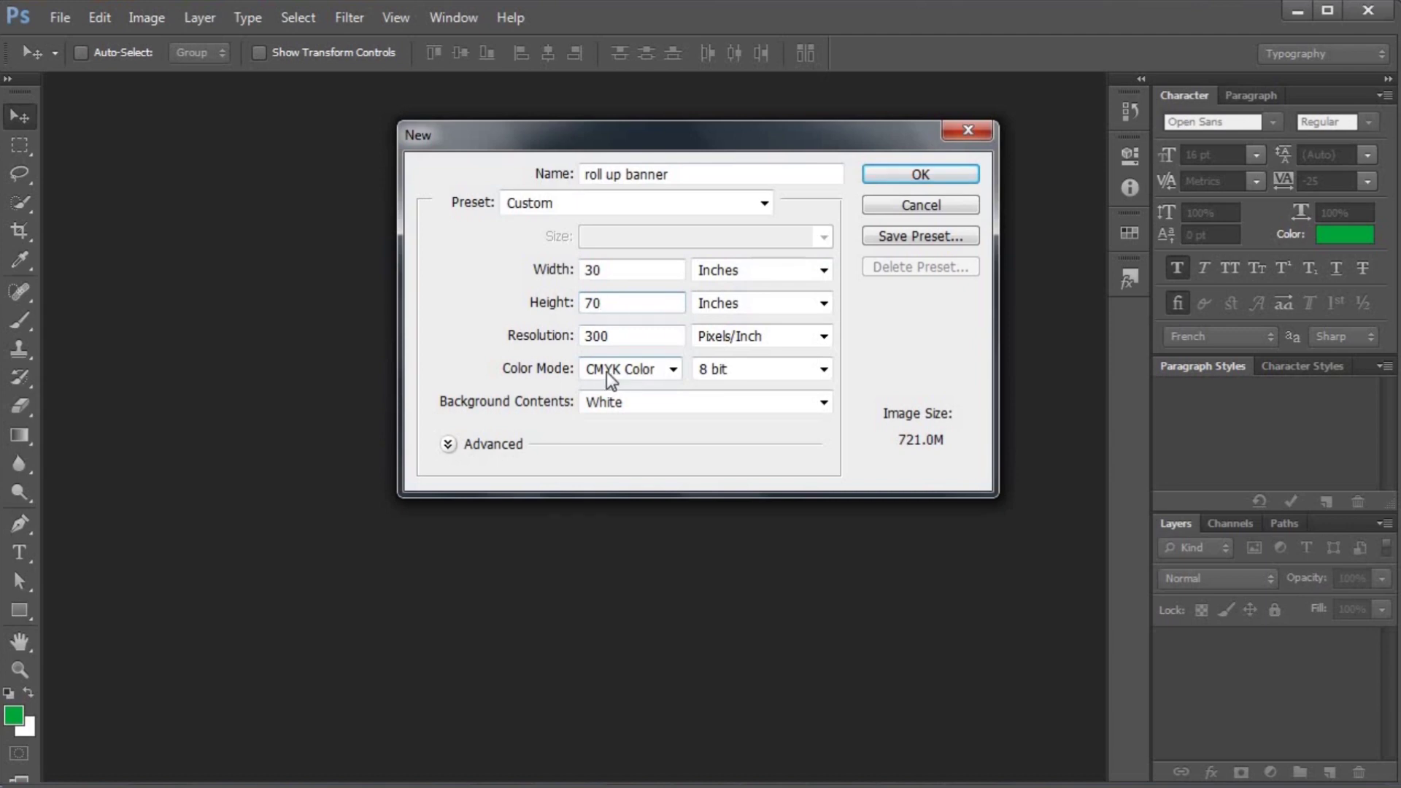
left_click(878, 182)
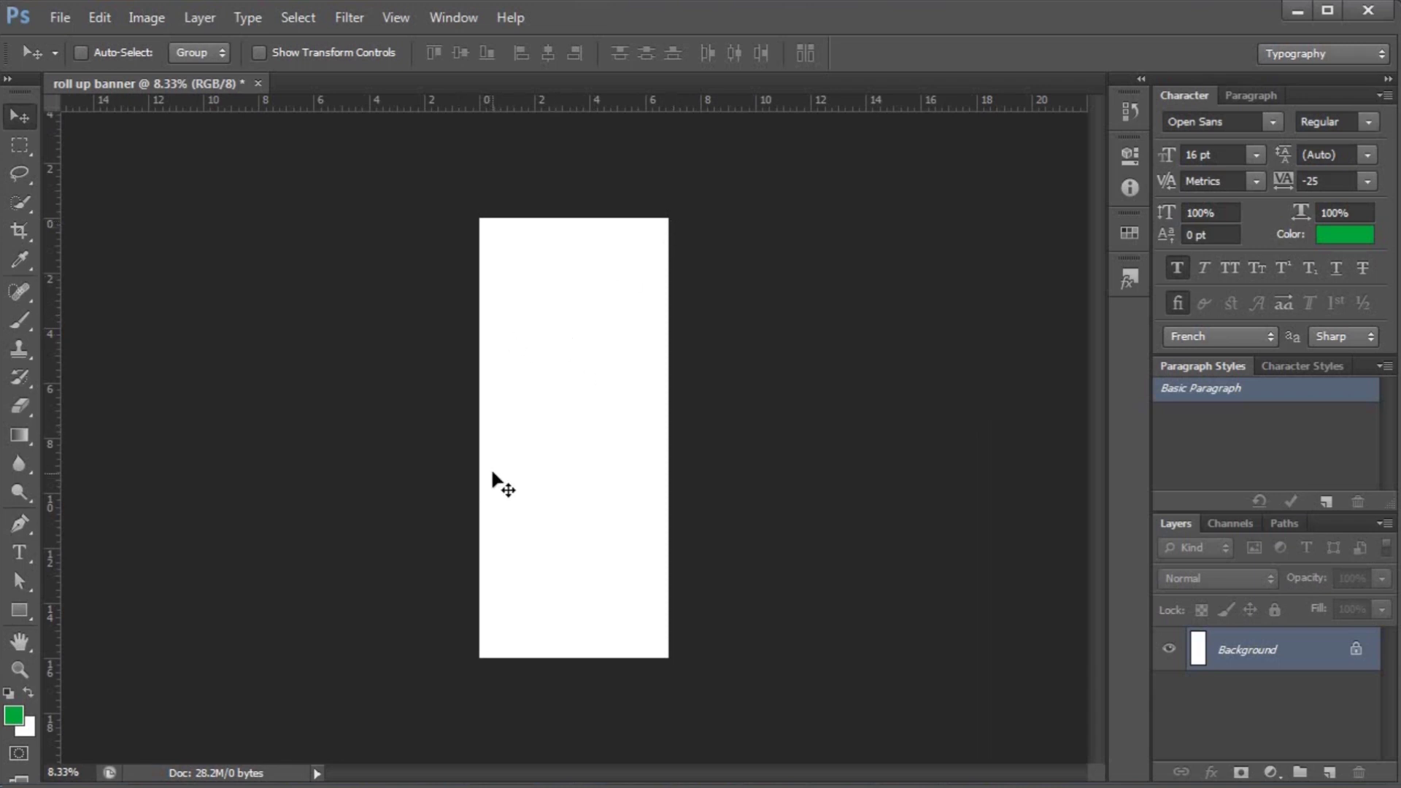
- Draw a green square with the Rectangle tool and position it on the page
left_click(20, 610)
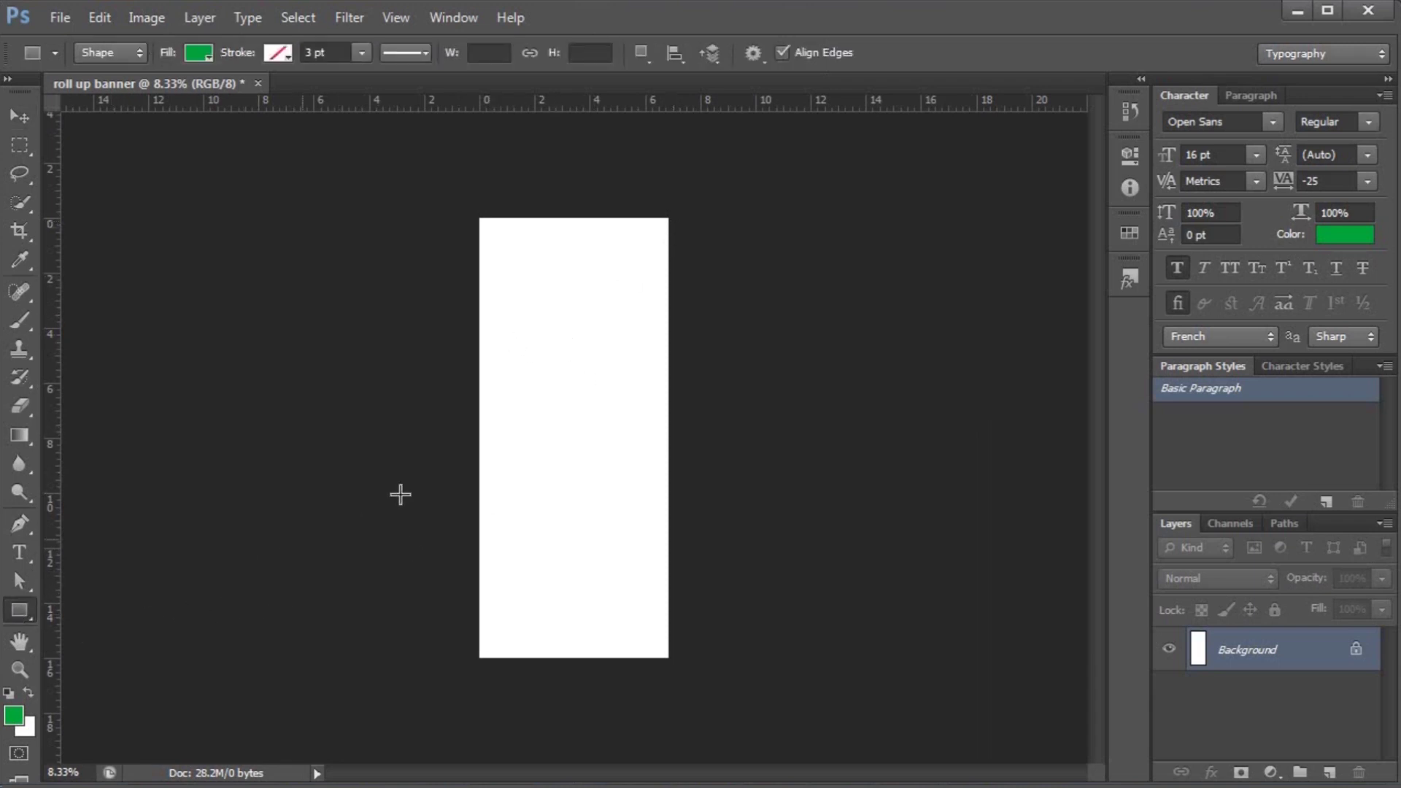
left_click_drag(488, 353, 699, 601)
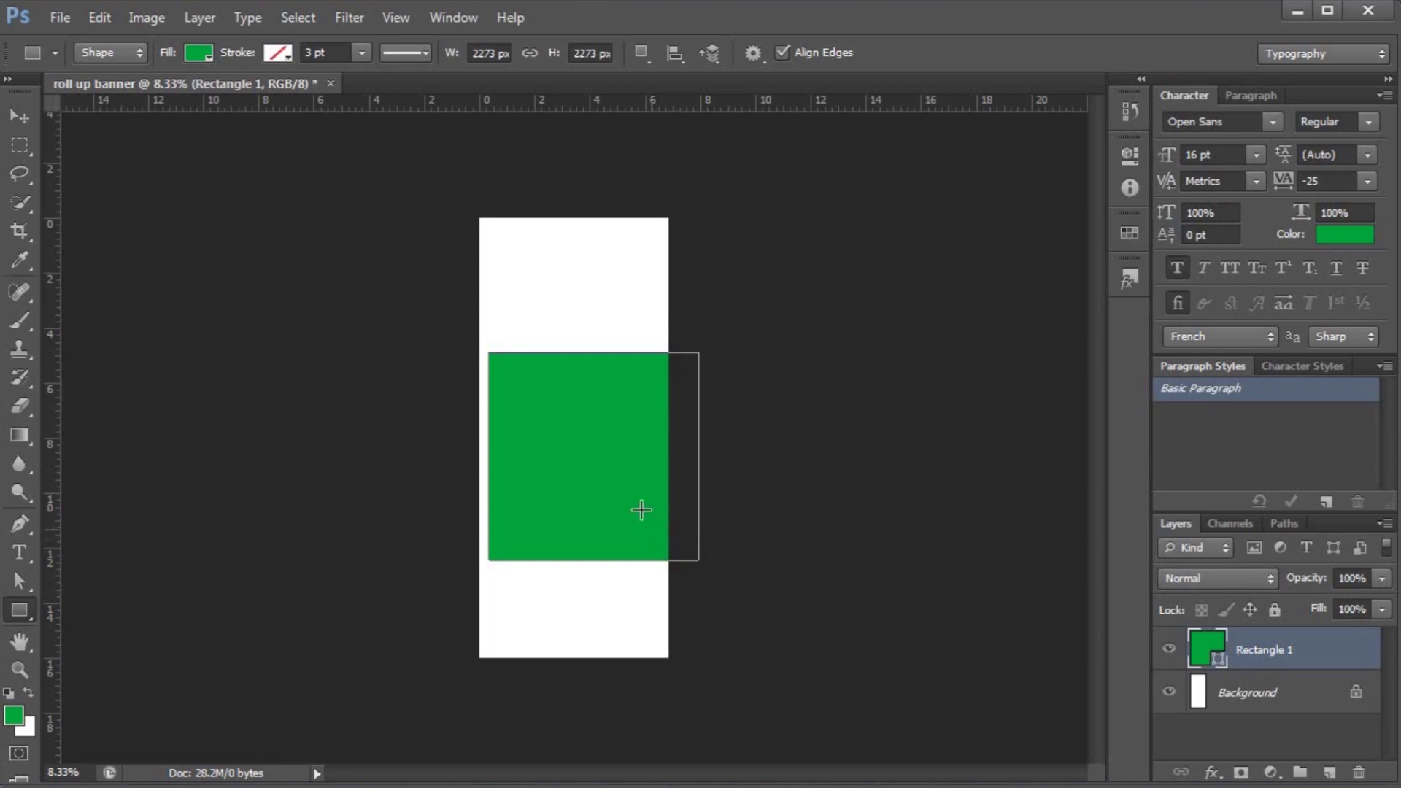
left_click(19, 117)
mouse_move(571, 421)
left_mouse_down()
mouse_move(537, 409)
mouse_move(549, 413)
left_mouse_up()
- Rotate the green square 45° into a diamond, using a horizontal guide through its centre
left_click(100, 17)
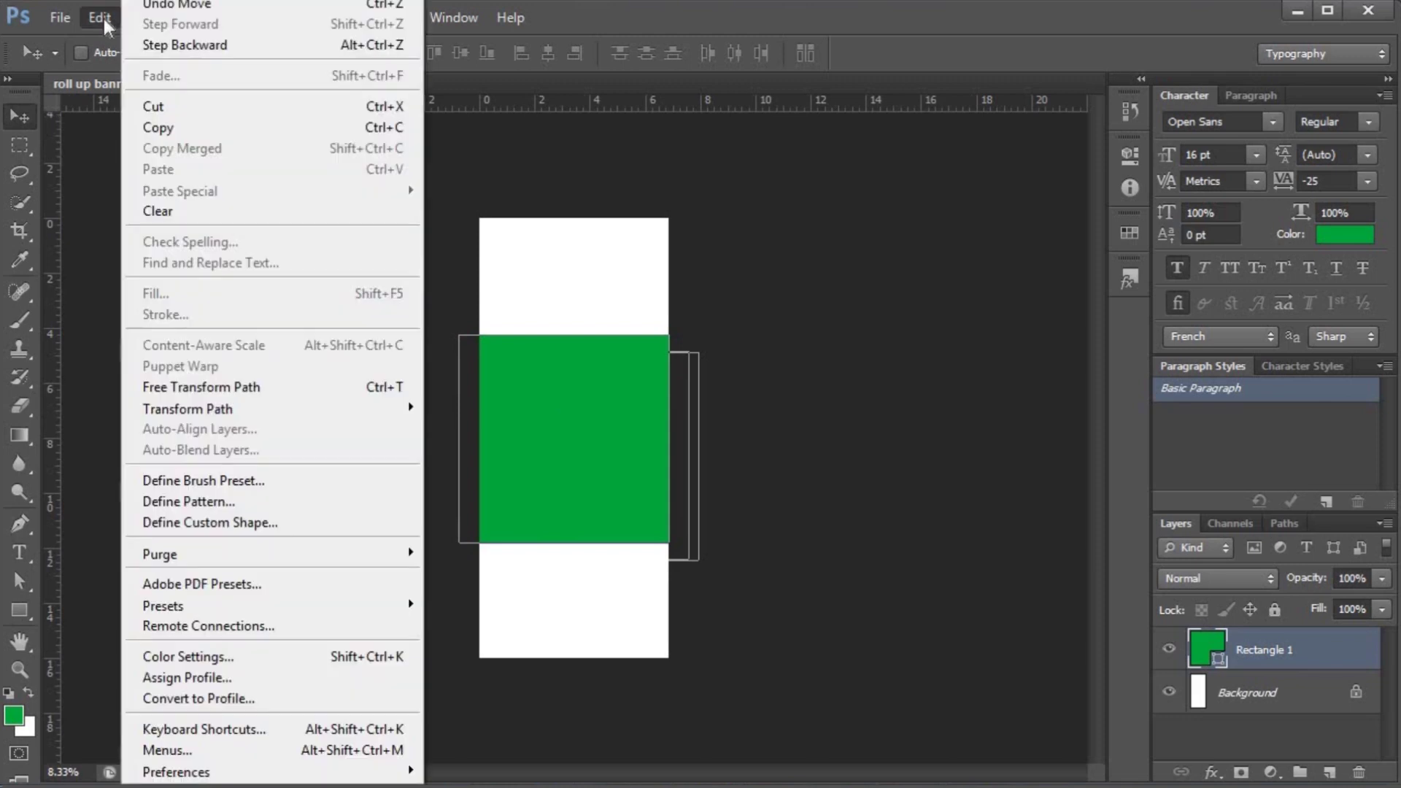
left_click(218, 392)
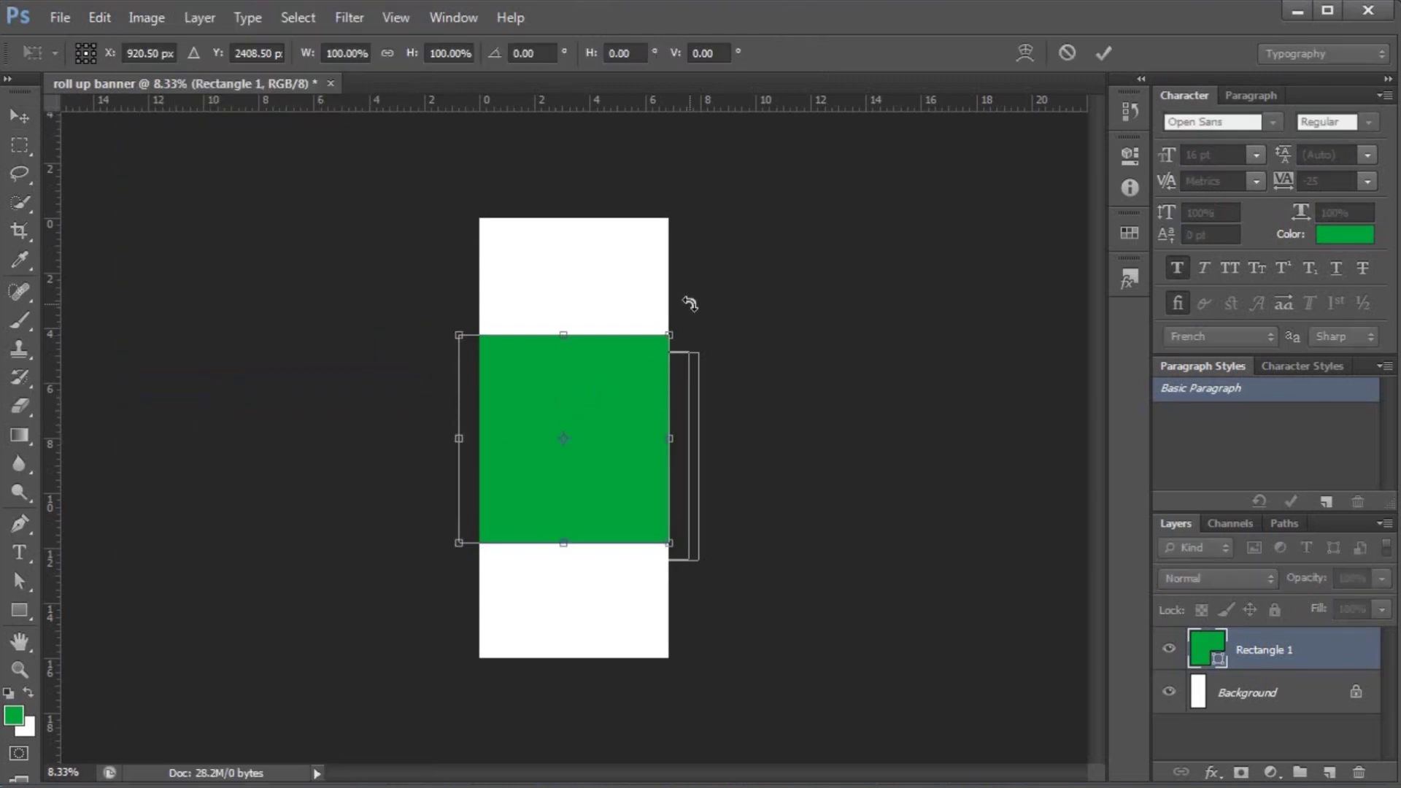
key("ctrl+plus")
scroll(735, 293, "up", 1)
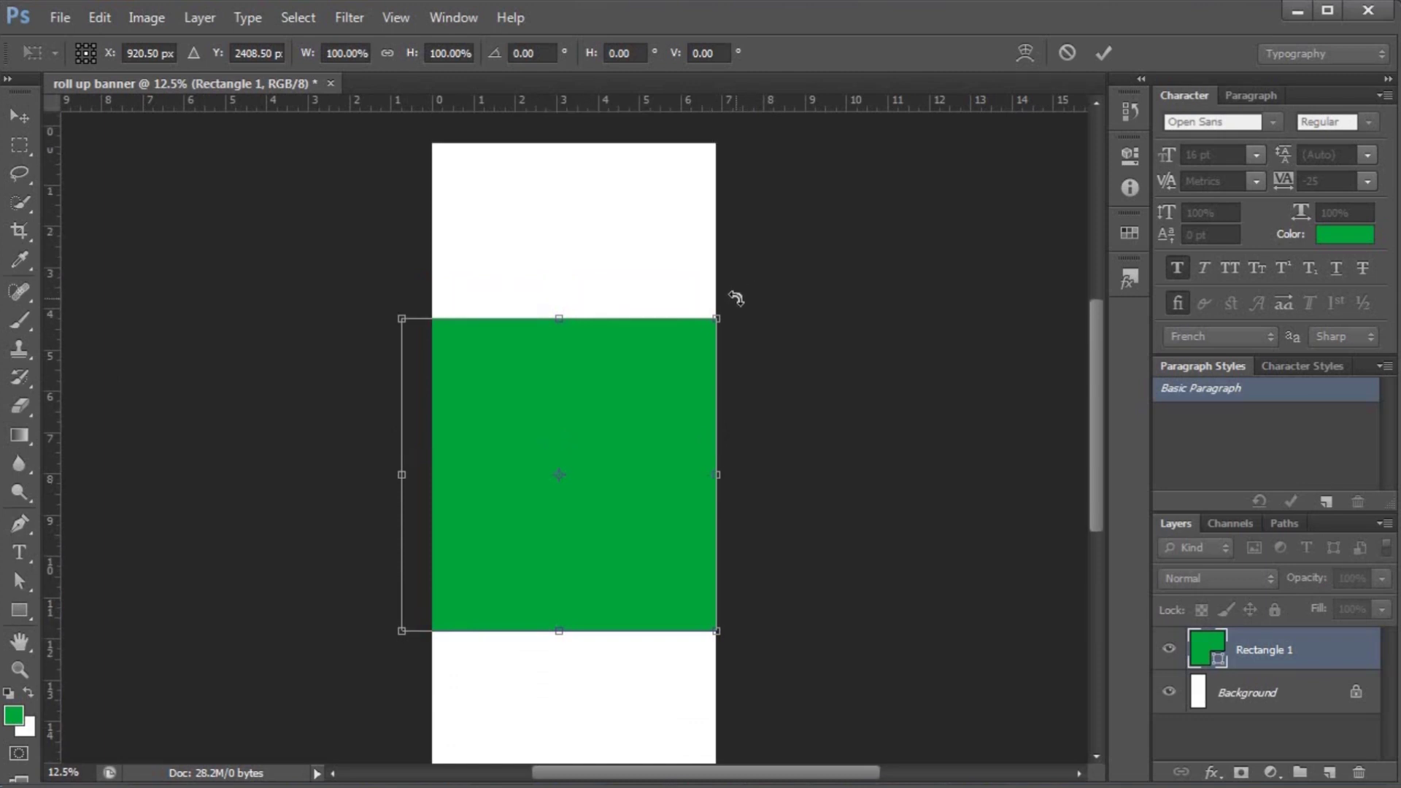
left_click_drag(735, 298, 765, 479)
left_click_drag(725, 103, 679, 479)
left_click_drag(804, 478, 806, 475)
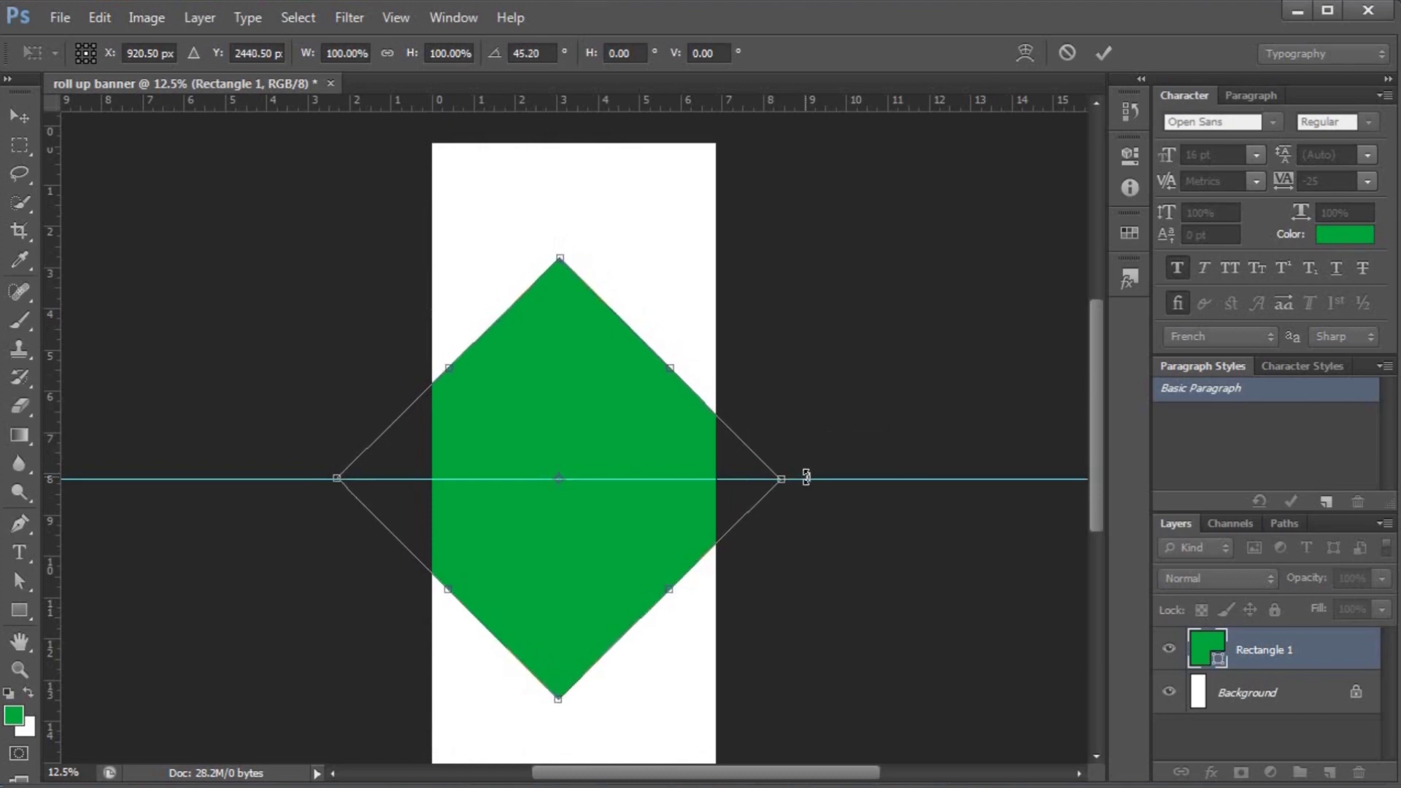
key("Return")
left_click_drag(683, 449, 617, 478)
- Enlarge the diamond slightly and settle it half off the banner's left edge
key("ctrl+minus")
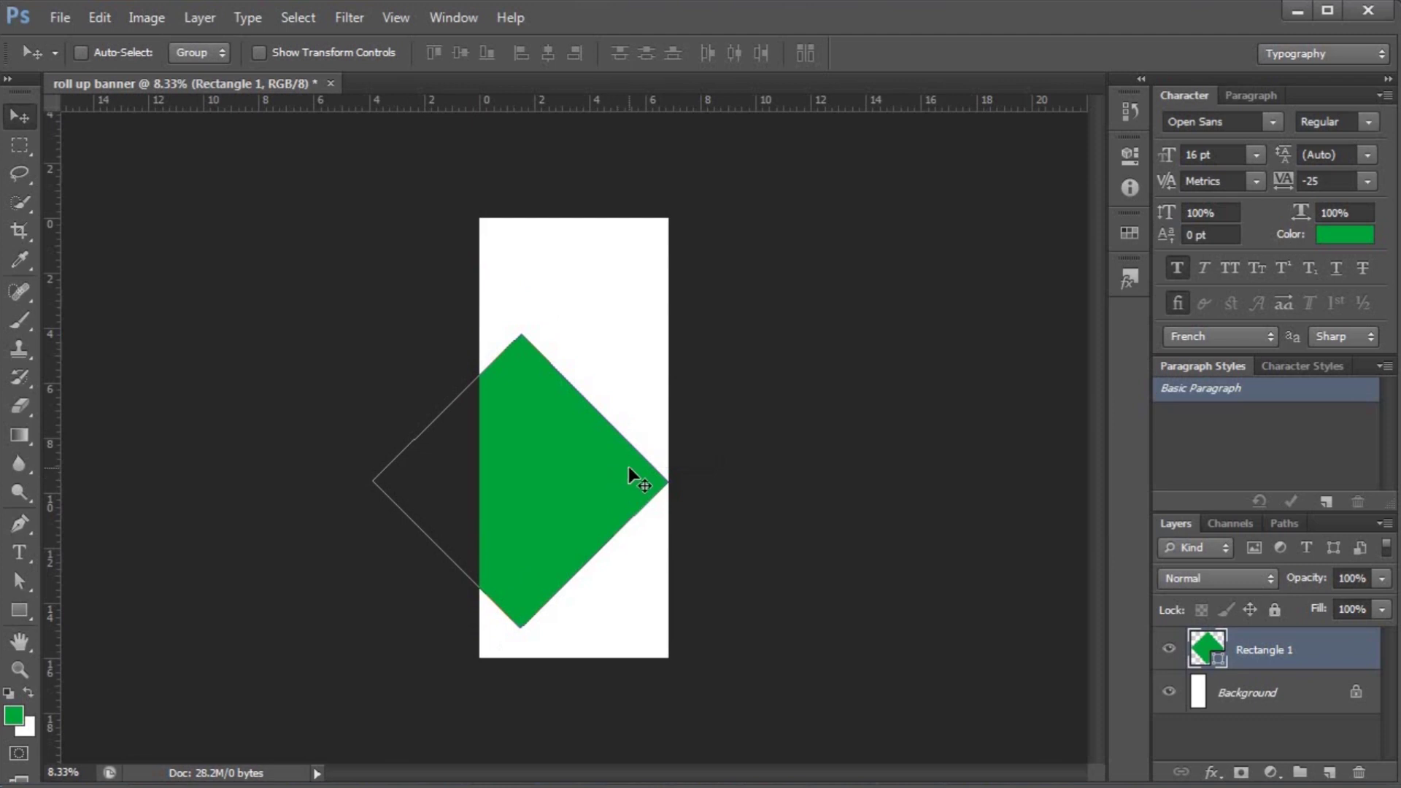
key("ctrl+t")
left_click_drag(373, 334, 351, 315)
key("Return")
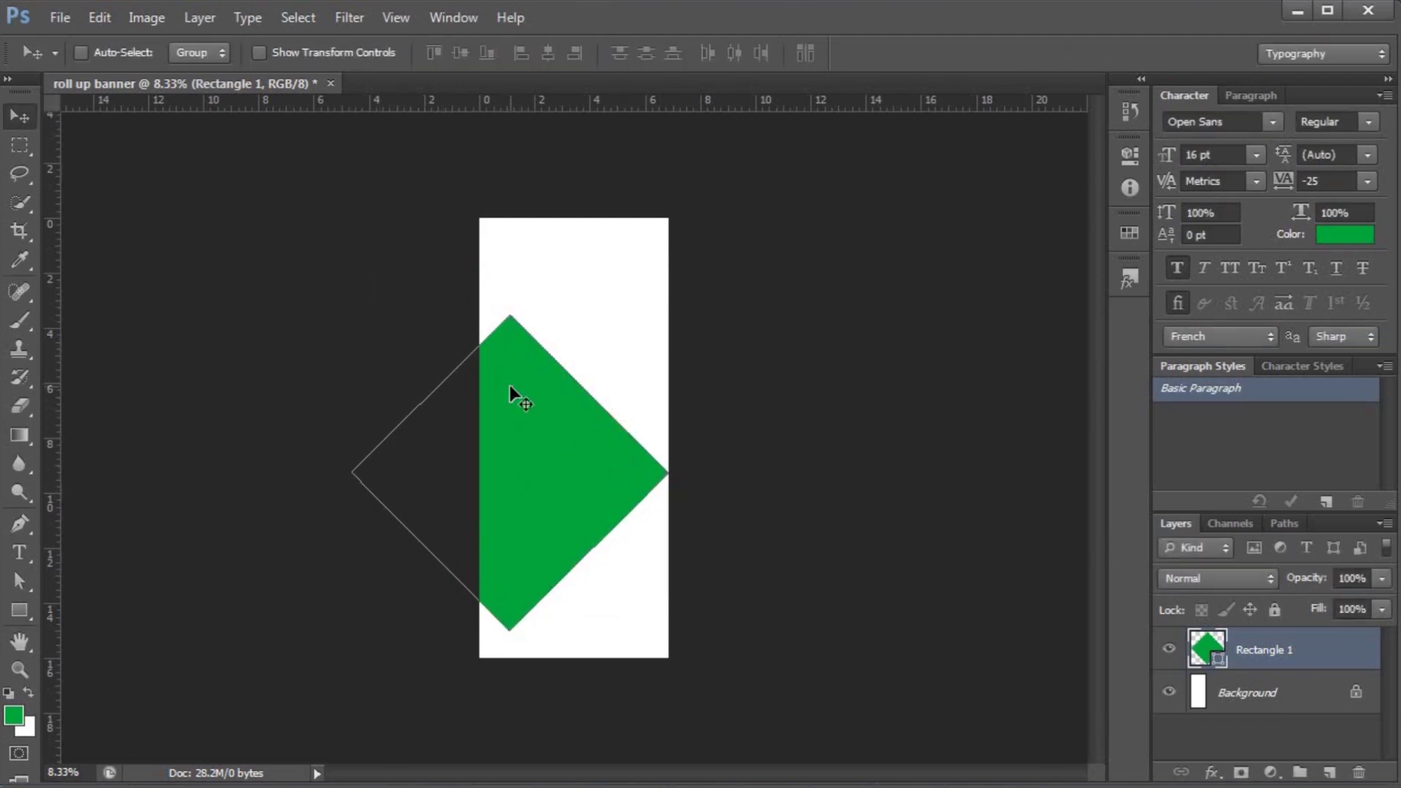
left_click_drag(509, 384, 548, 429)
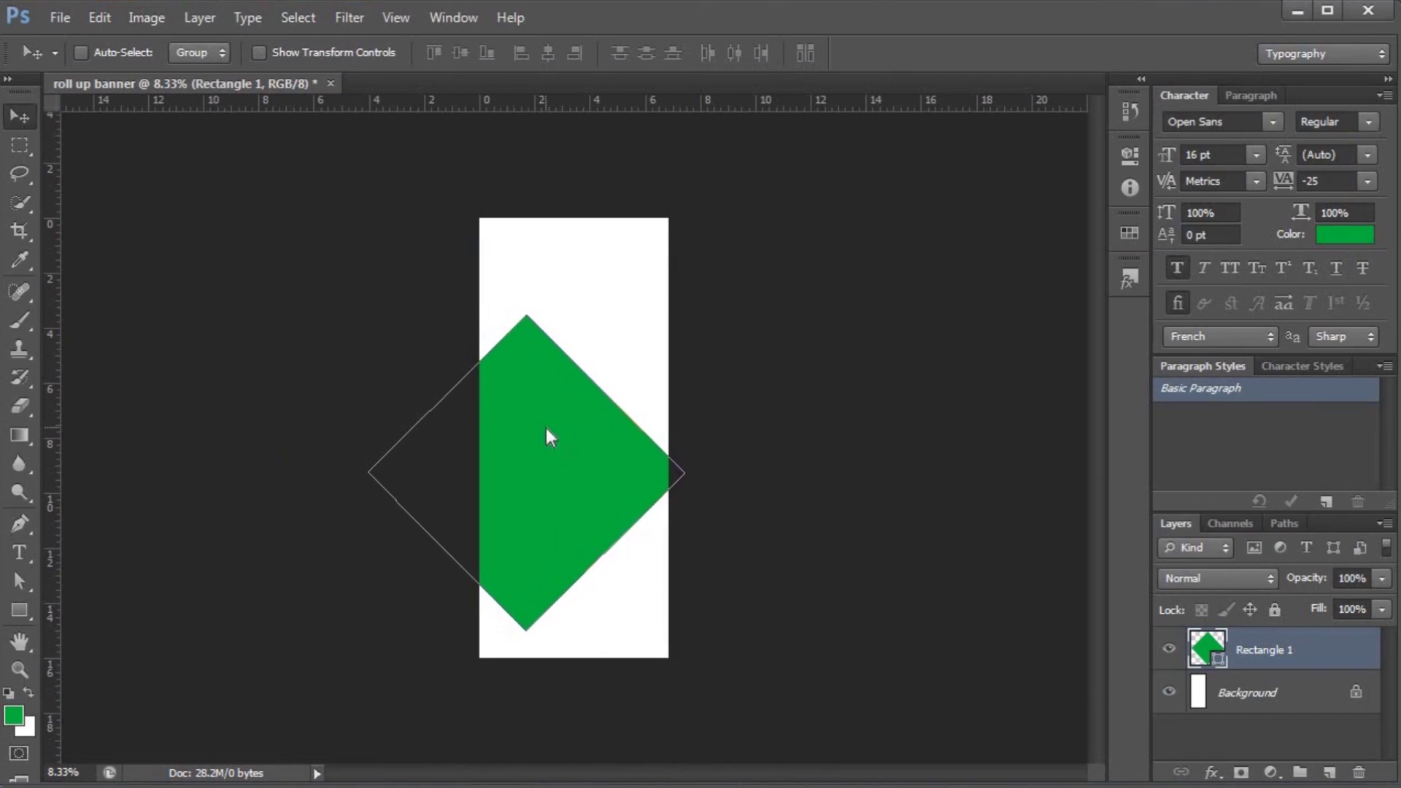
- Duplicate the diamond, shrink the copy to about a quarter, and set it just above the big diamond
right_click(1319, 651)
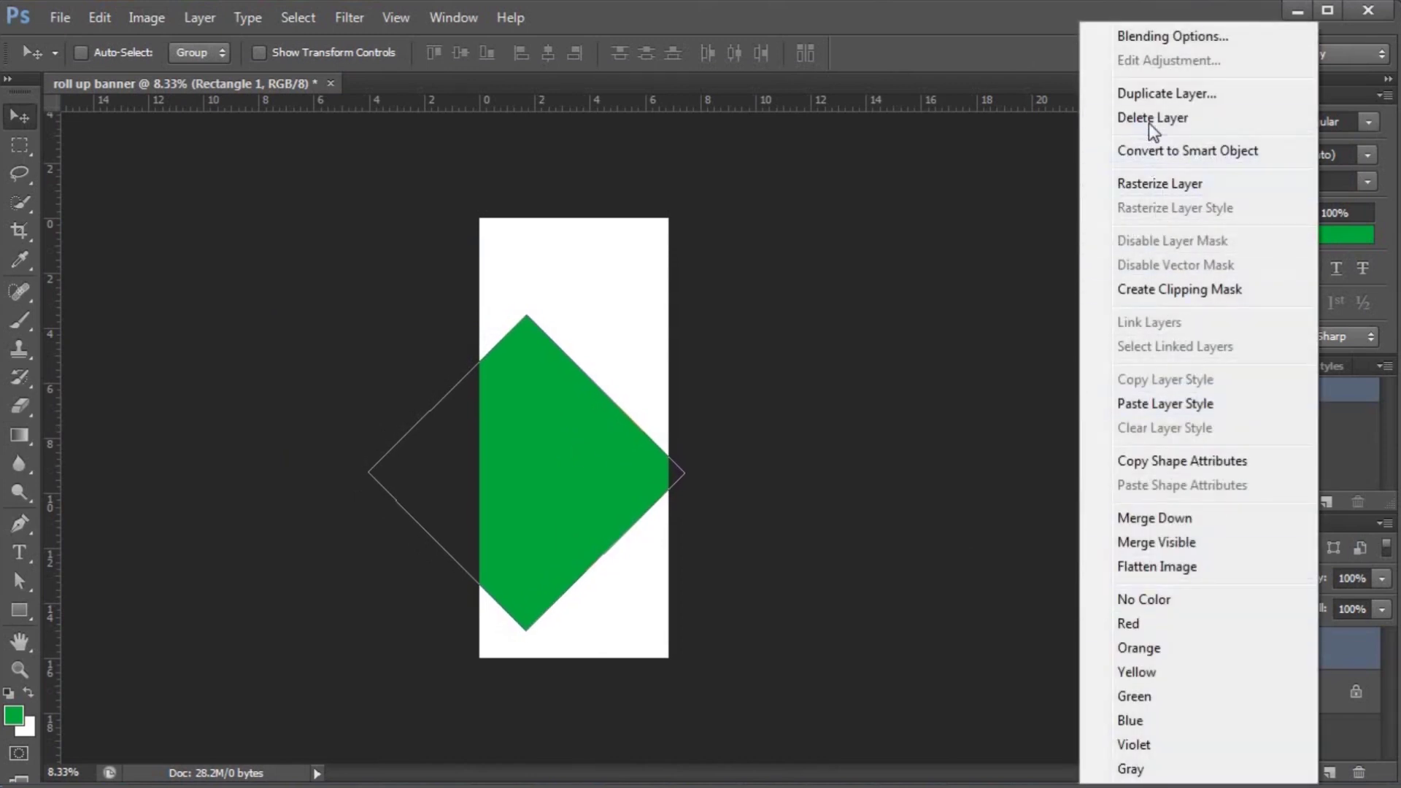
left_click(1135, 94)
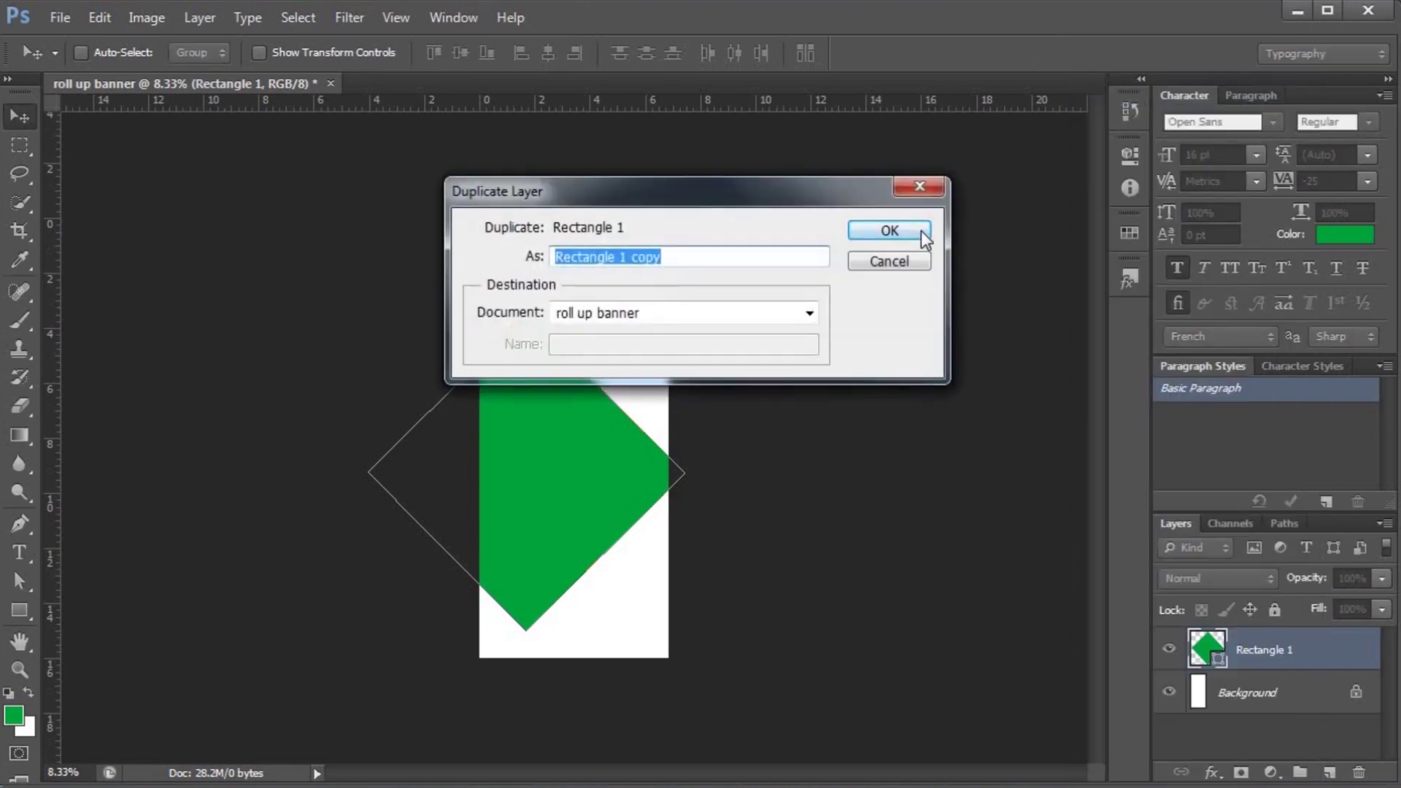
left_click(889, 230)
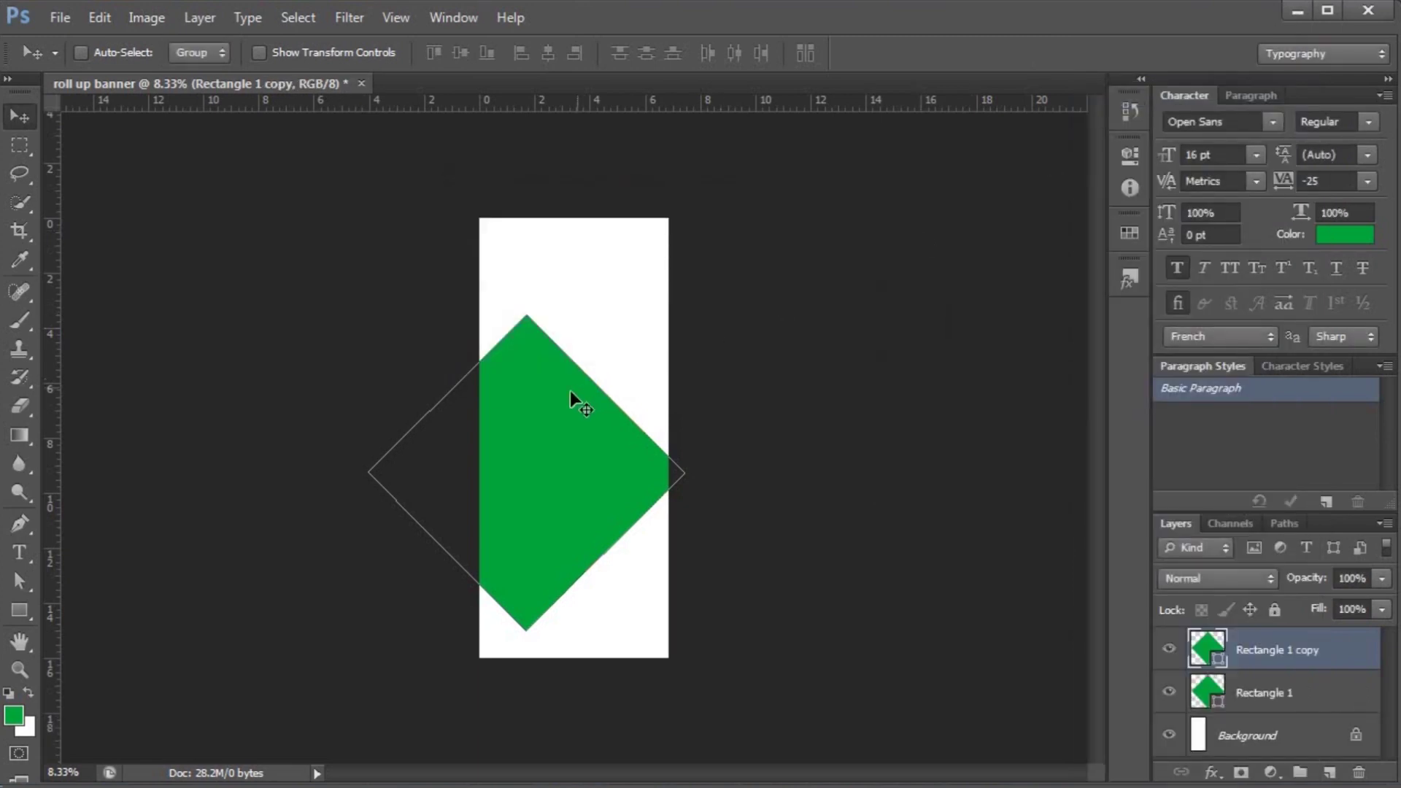
left_click_drag(597, 417, 686, 324)
key("ctrl+plus")
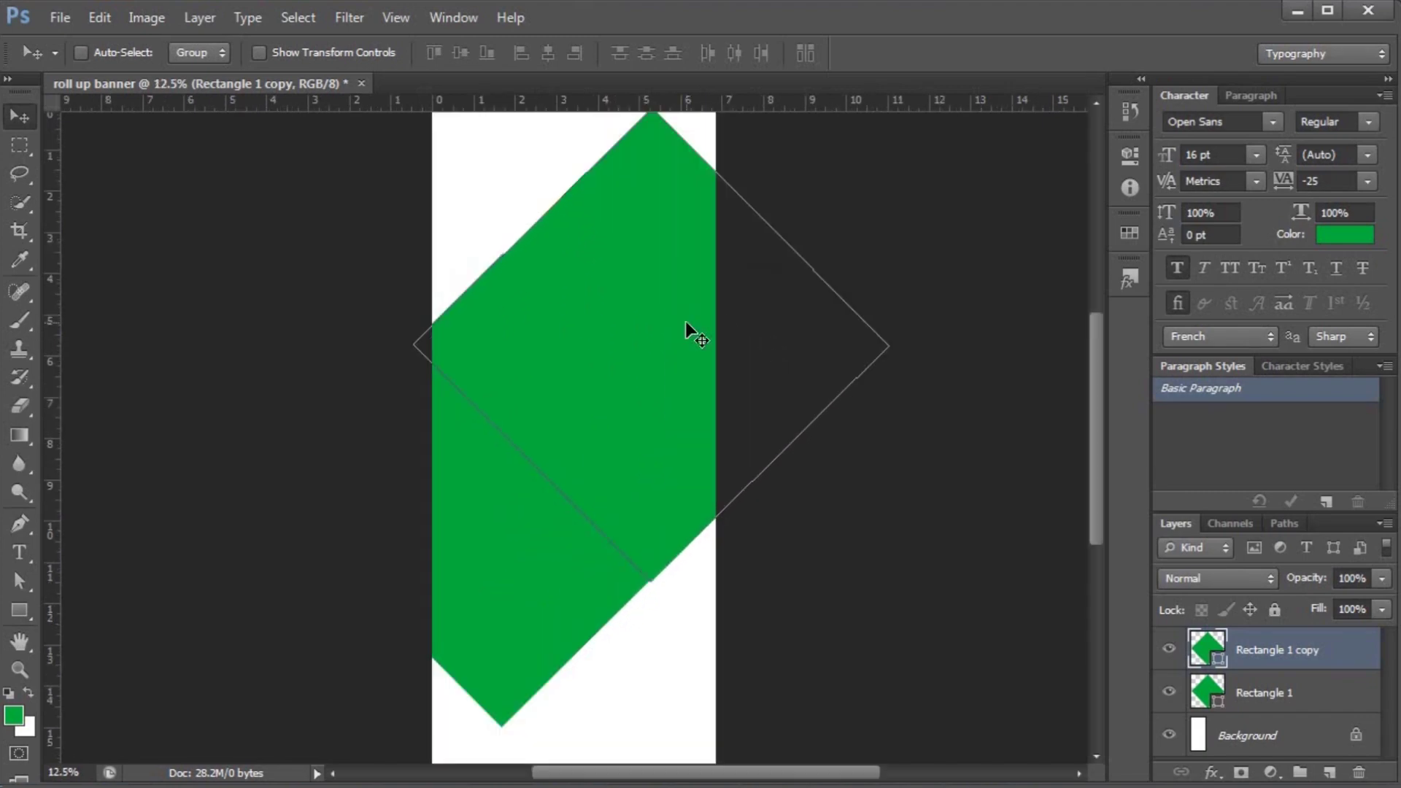
scroll(693, 336, "up", 2)
key("ctrl+t")
left_click_drag(889, 651, 634, 335)
left_click_drag(667, 385, 639, 353)
left_click_drag(616, 297, 605, 325)
key("Return")
key("Right")
key("Right")
key("Right")
key("Right")
key("Right")
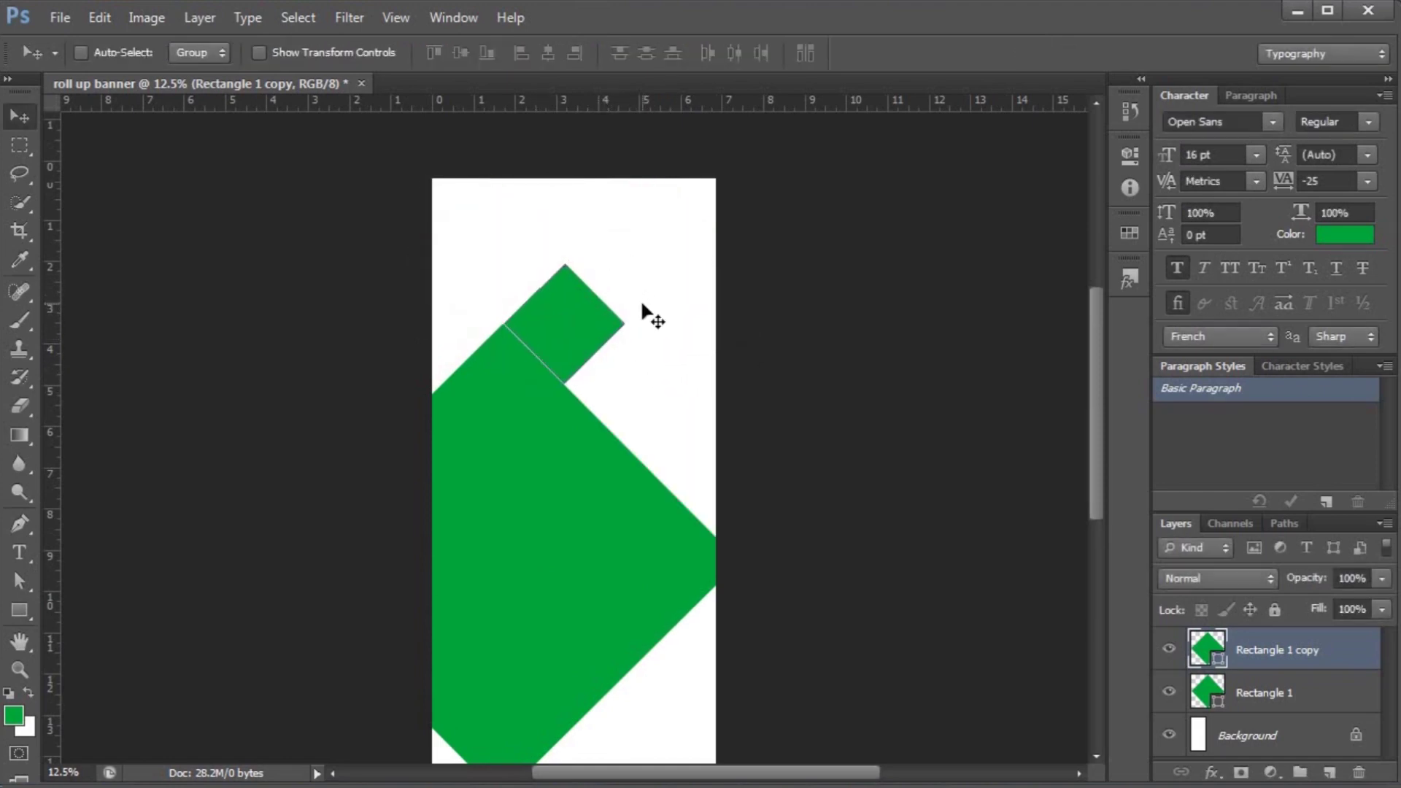
key("Up")
key("Up")
key("Up")
key("Up")
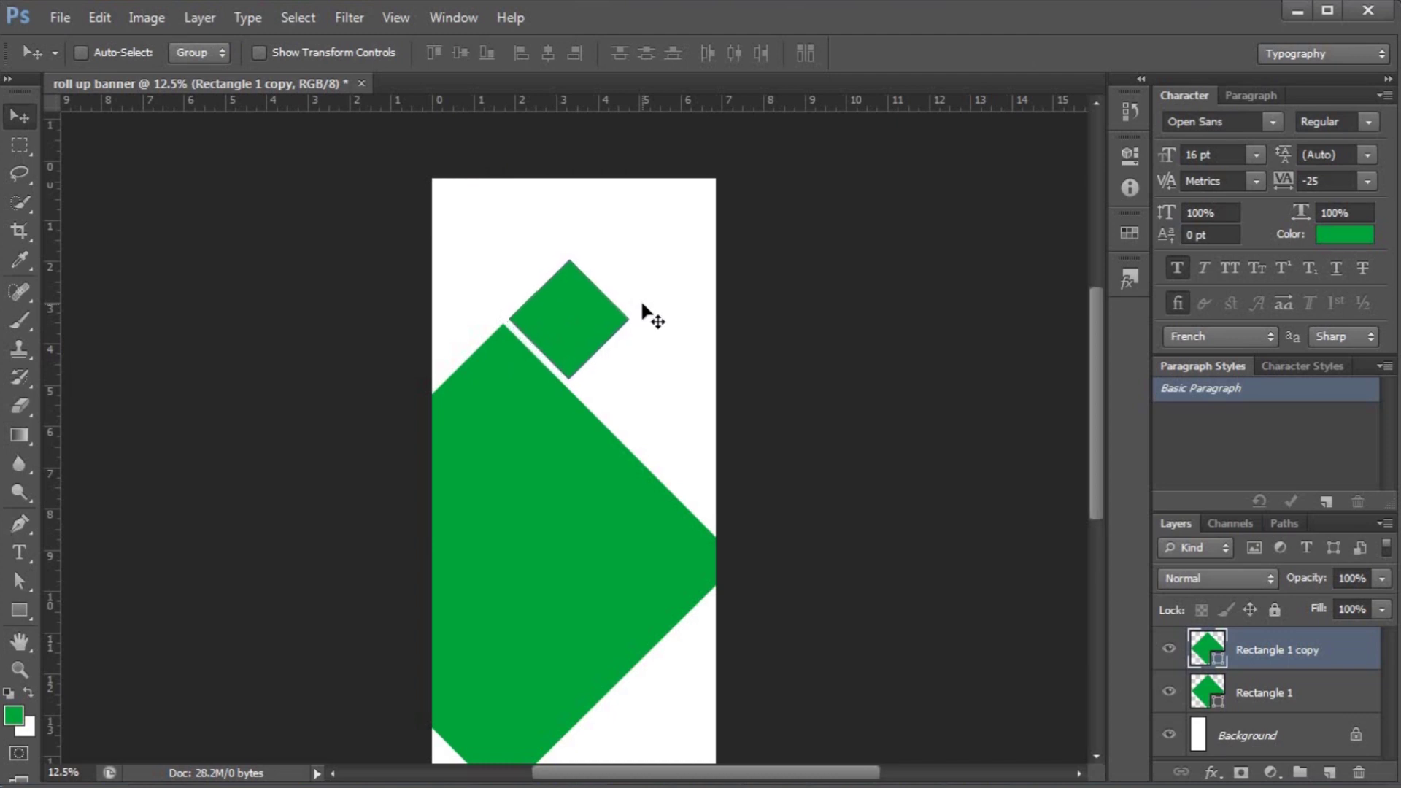
- Copy two more small diamonds diagonally up to the top-right corner, evenly gapped
left_click_drag(596, 312, 661, 253, "alt")
key("Right")
key("Right")
left_click_drag(618, 264, 635, 229, "alt")
key("Right")
key("Right")
key("Right")
key("Up")
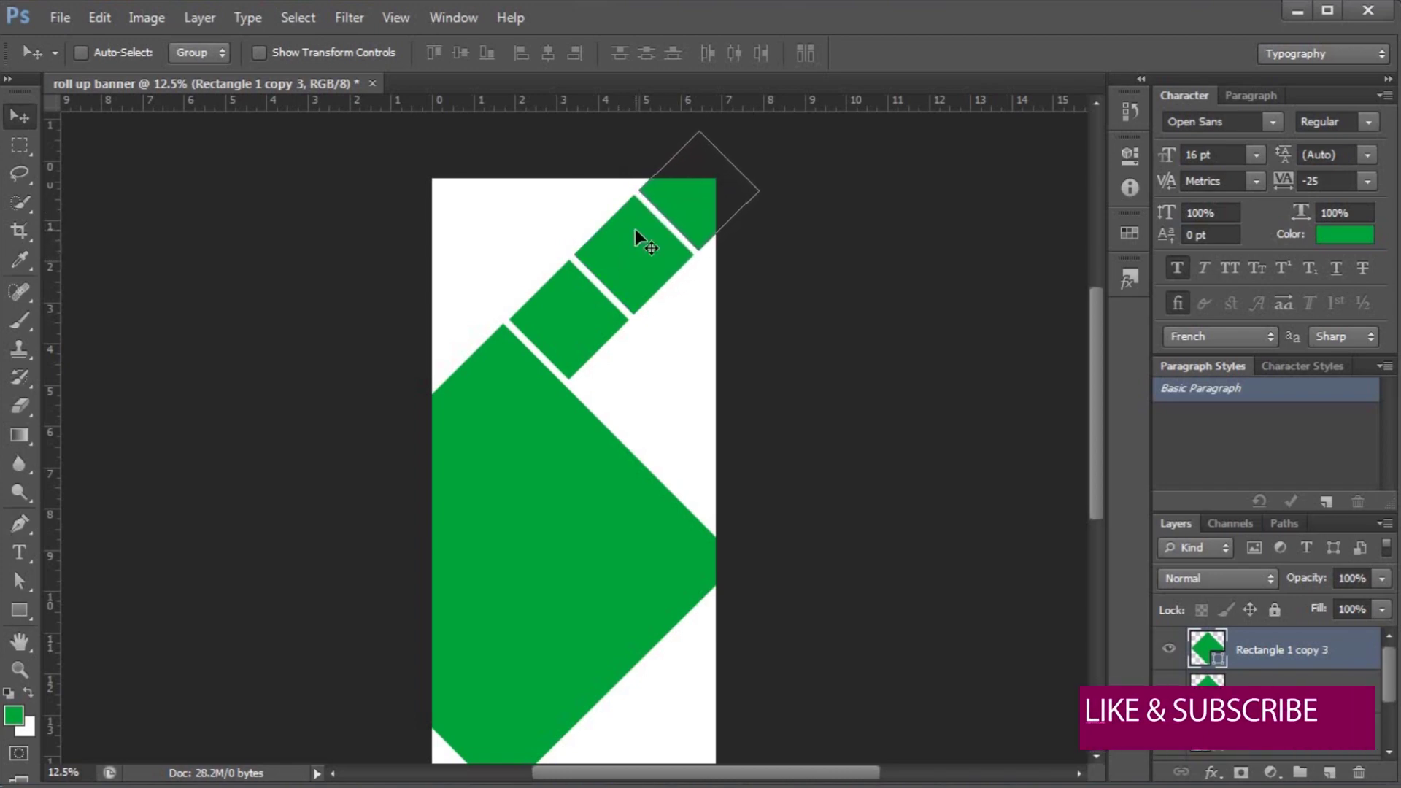
key("ctrl+plus")
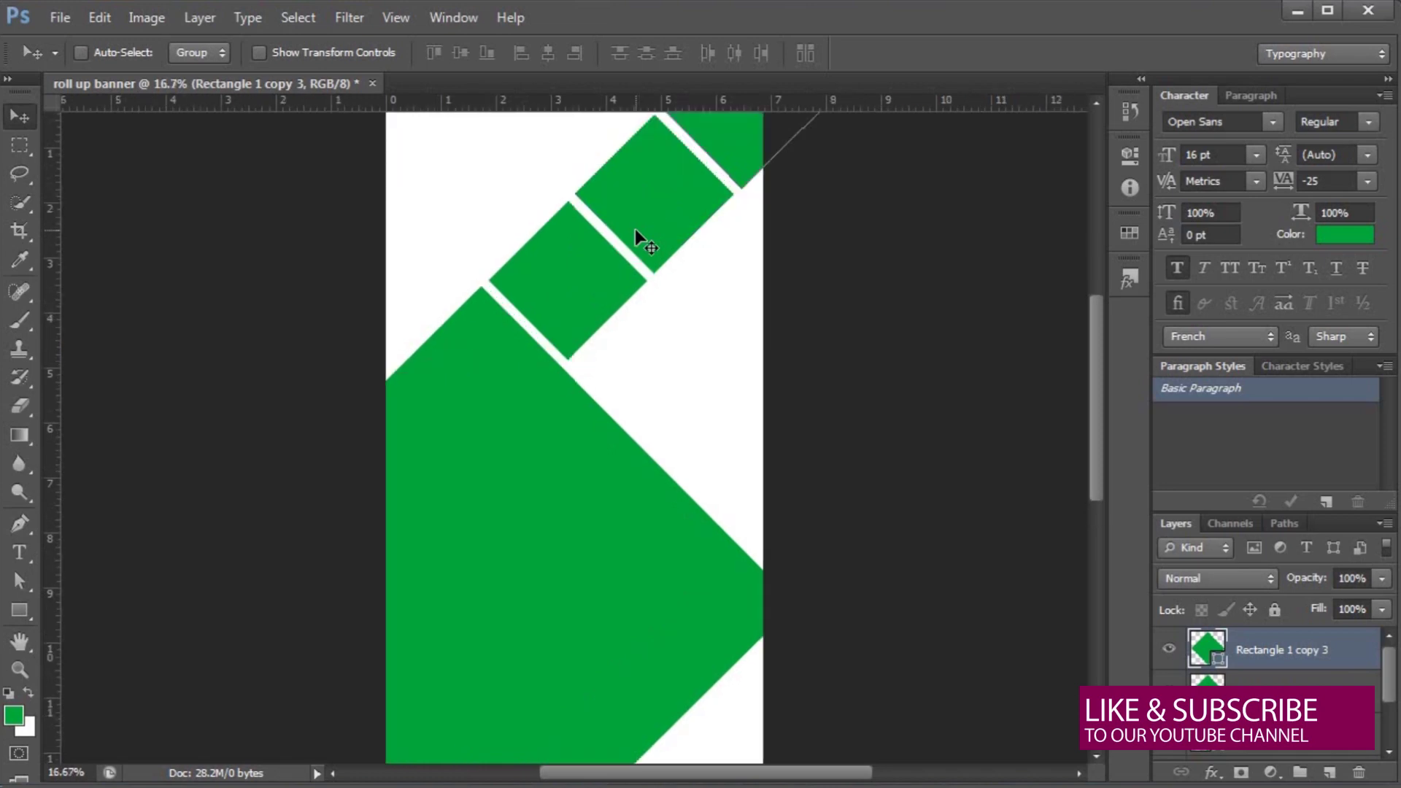
scroll(663, 312, "up", 1)
key("ctrl+minus")
key("ctrl+minus")
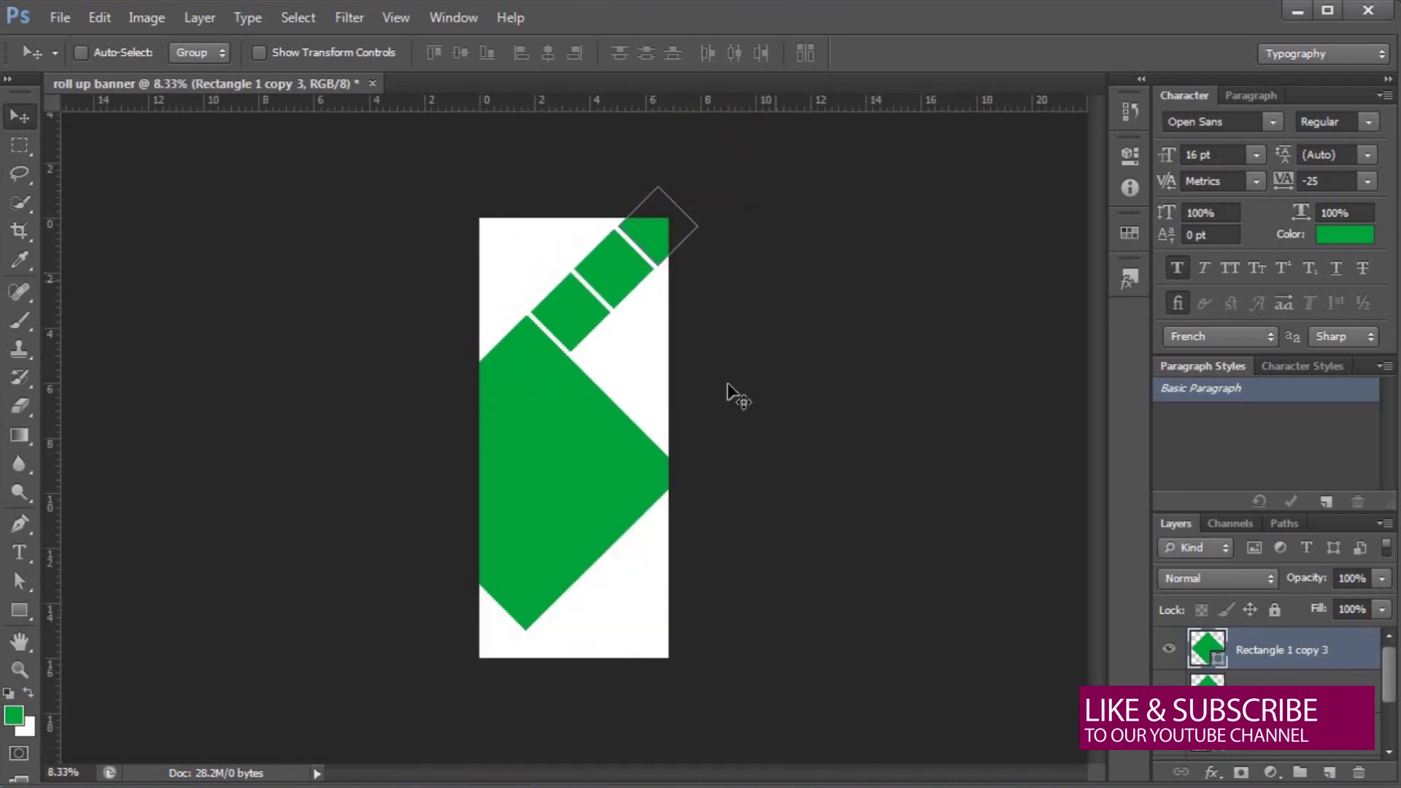
right_click(576, 457)
left_click(611, 467)
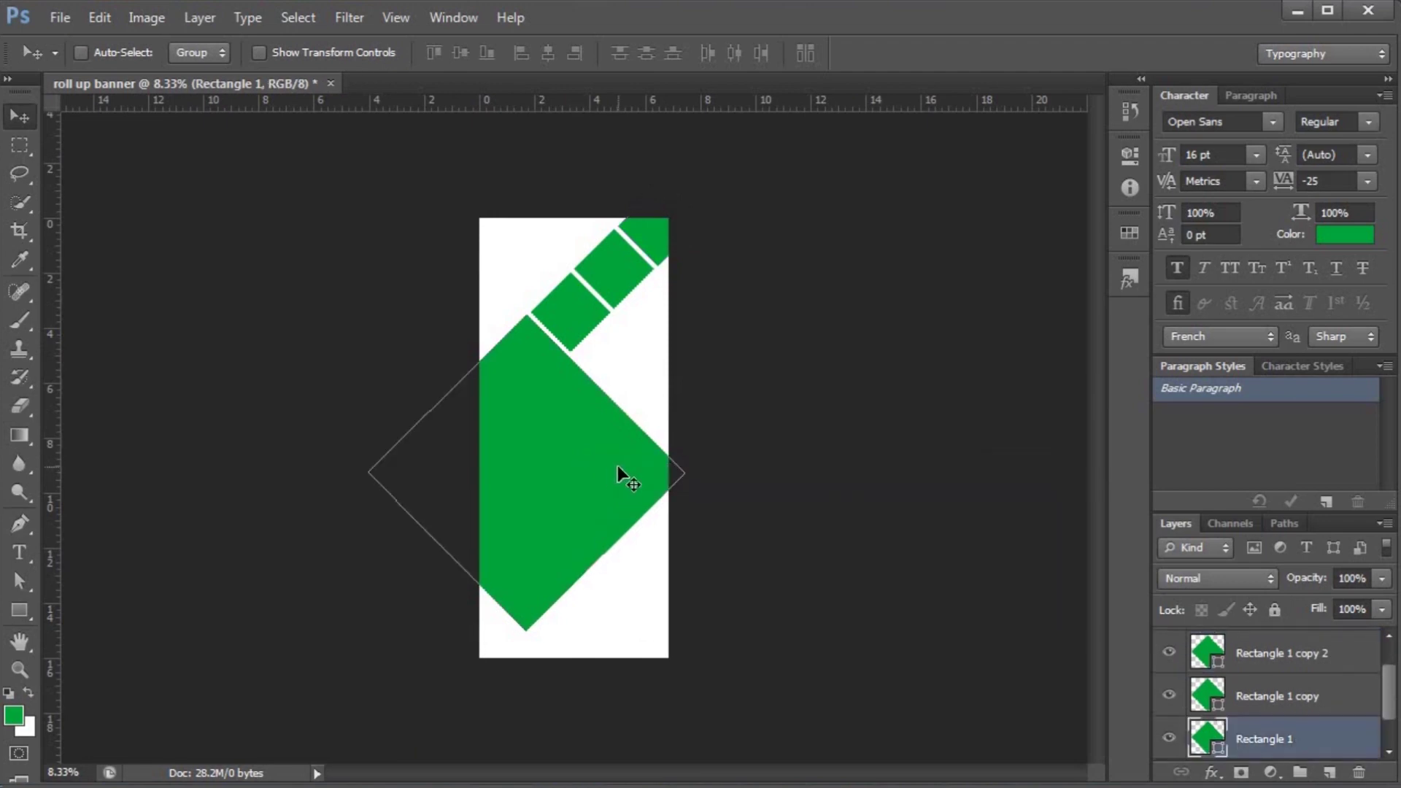
- Rename the large diamond's layer 'large 1' and the first small diamond's layer 'small 1'
double_click(1265, 739)
key("BackSpace")
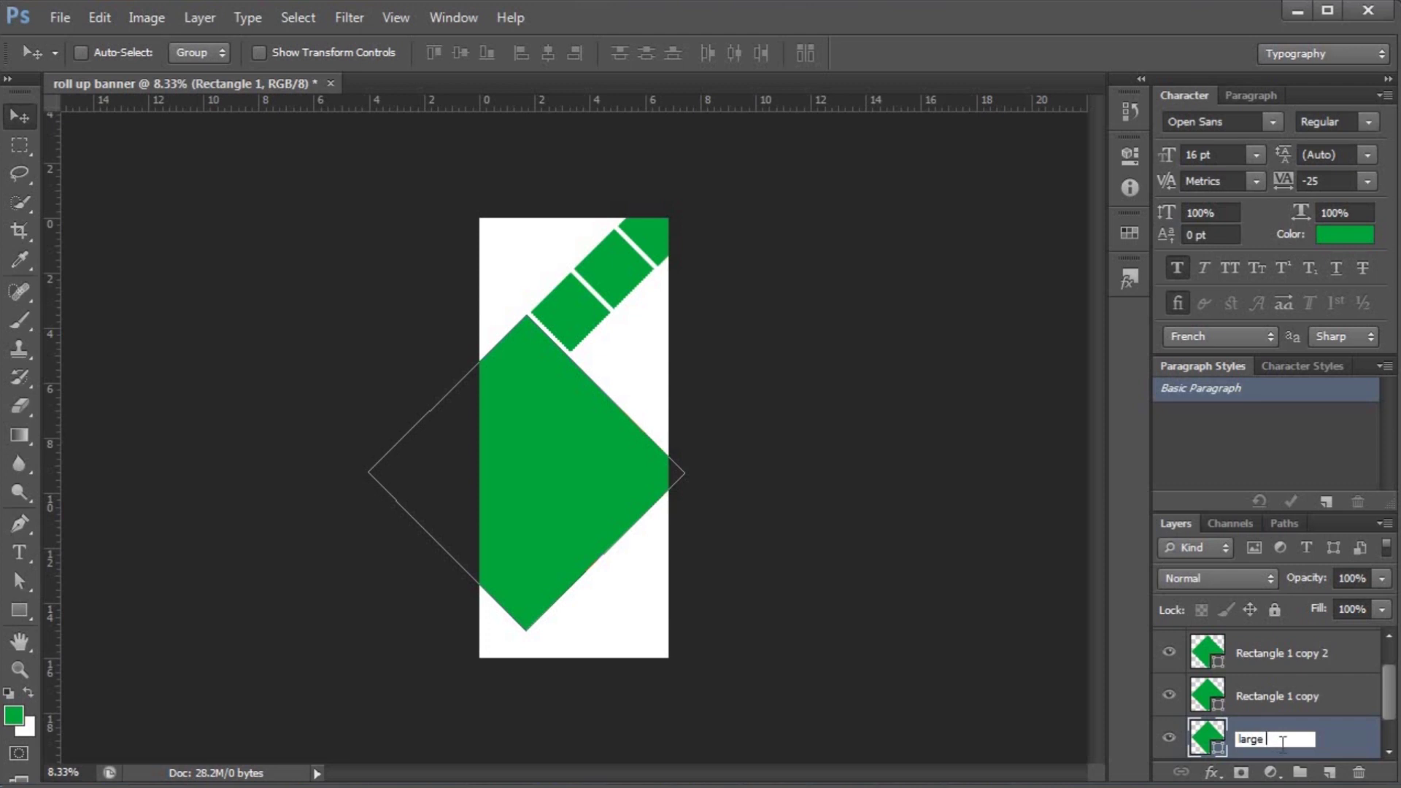
type("large 1")
key("Return")
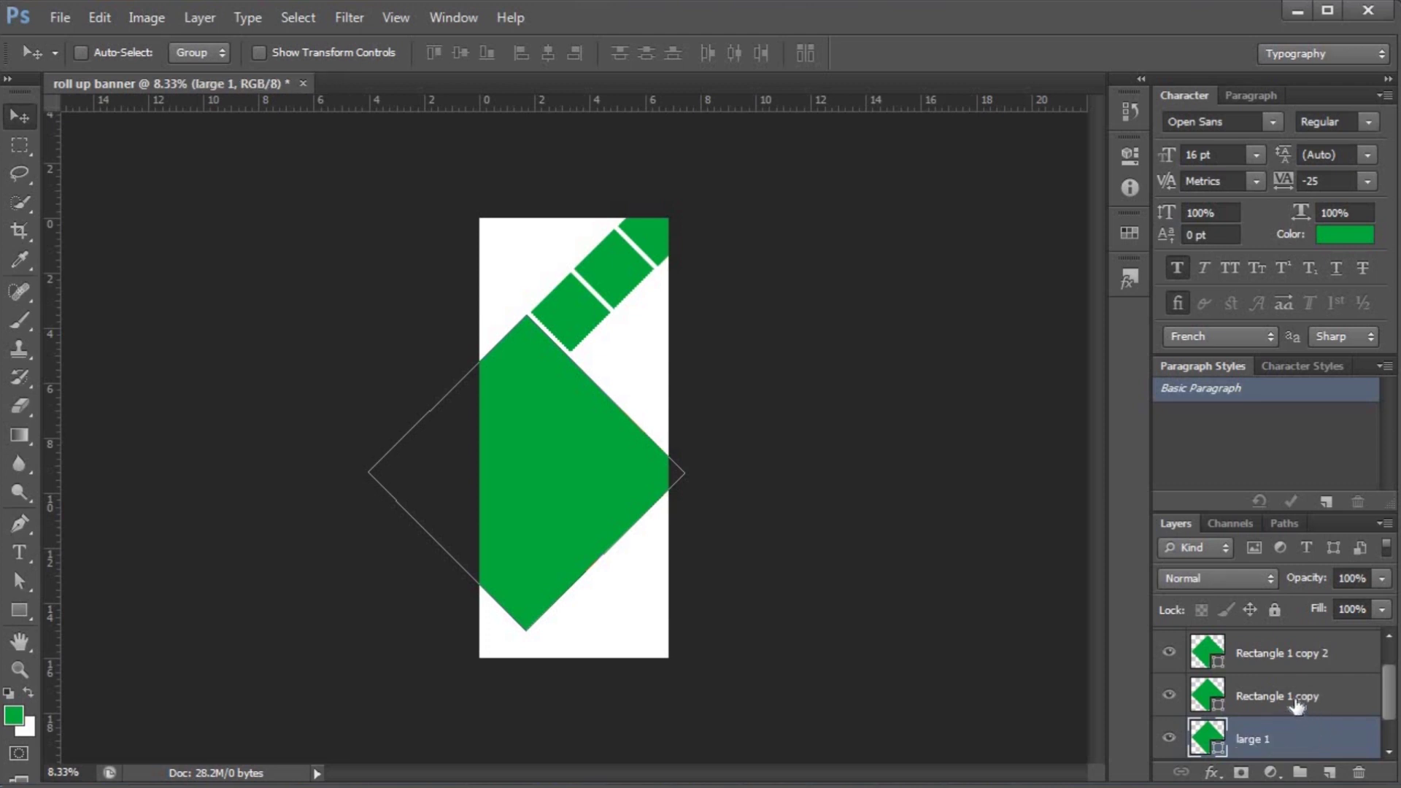
left_click(1297, 702)
double_click(1296, 702)
type("small")
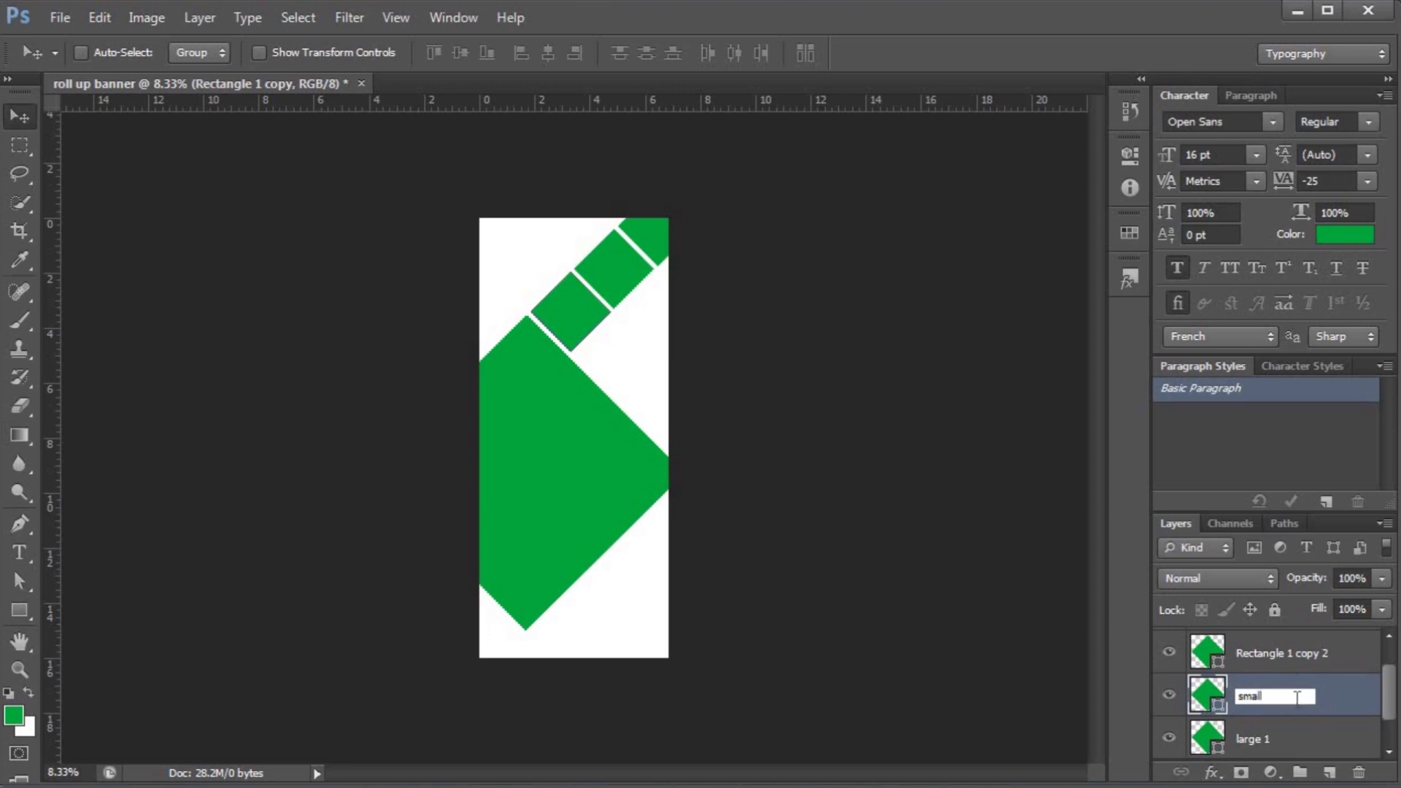
type(" 1")
key("Return")
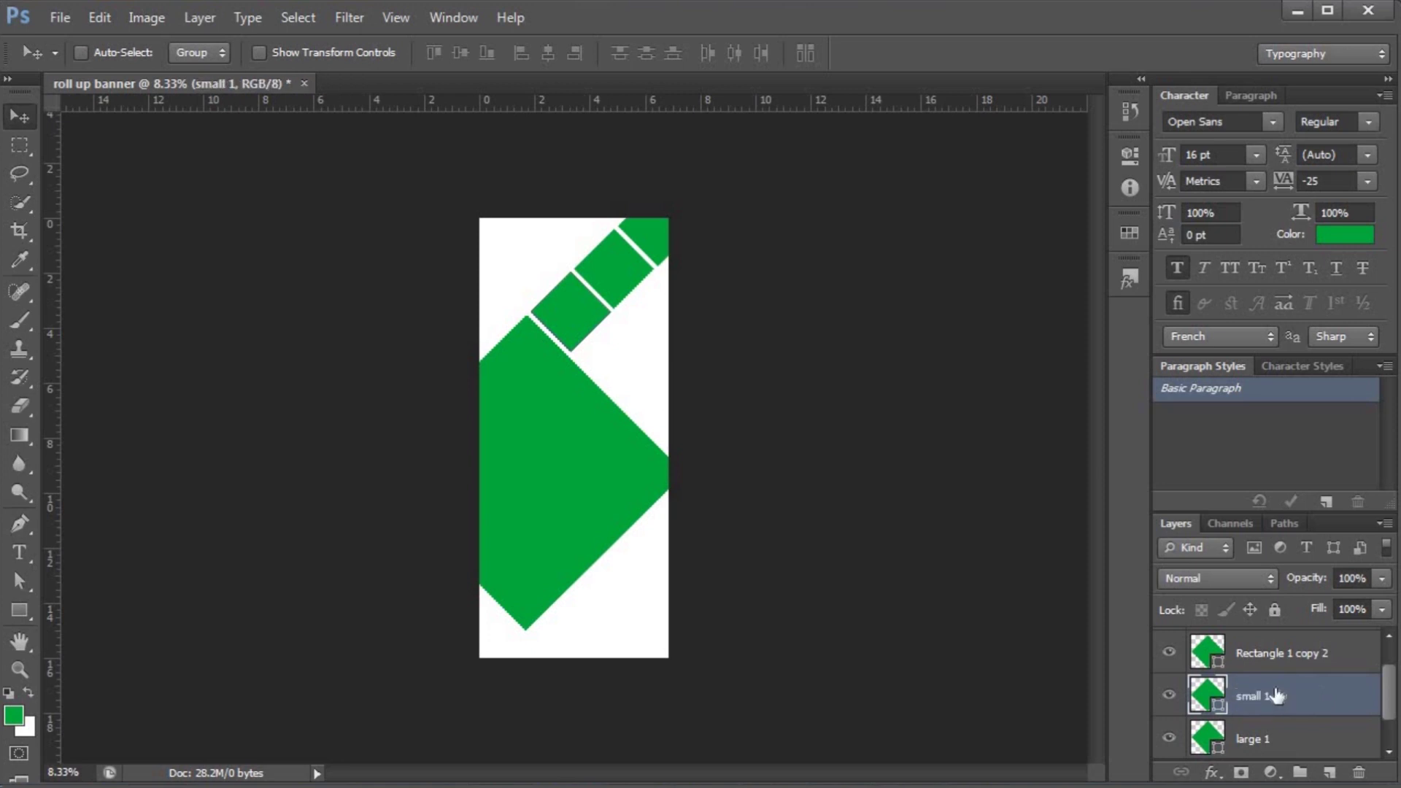
- Name the next small diamond layer 'small 2', then duplicate it and name the copy 'small 3'
double_click(1294, 653)
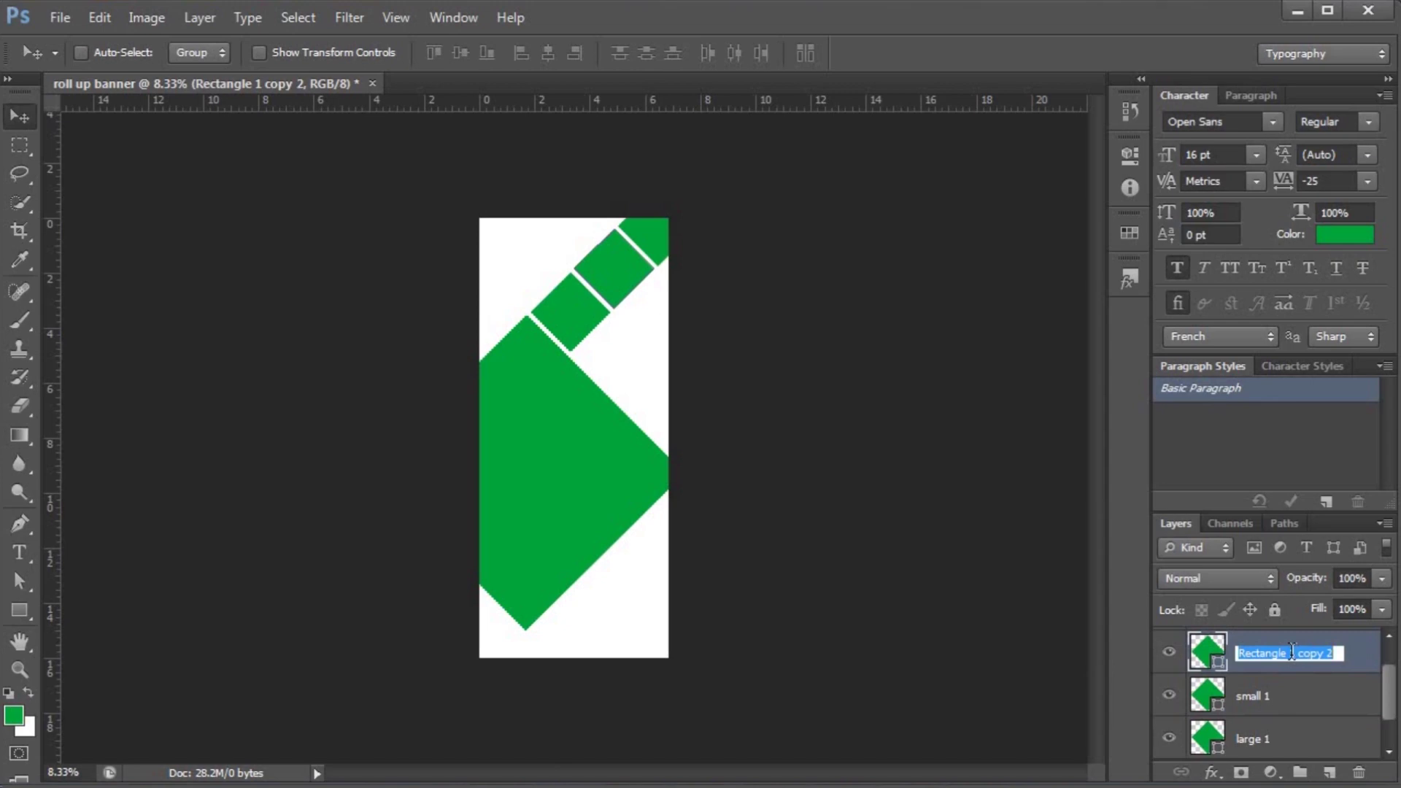
type("small 1")
key("Return")
key("ctrl+j")
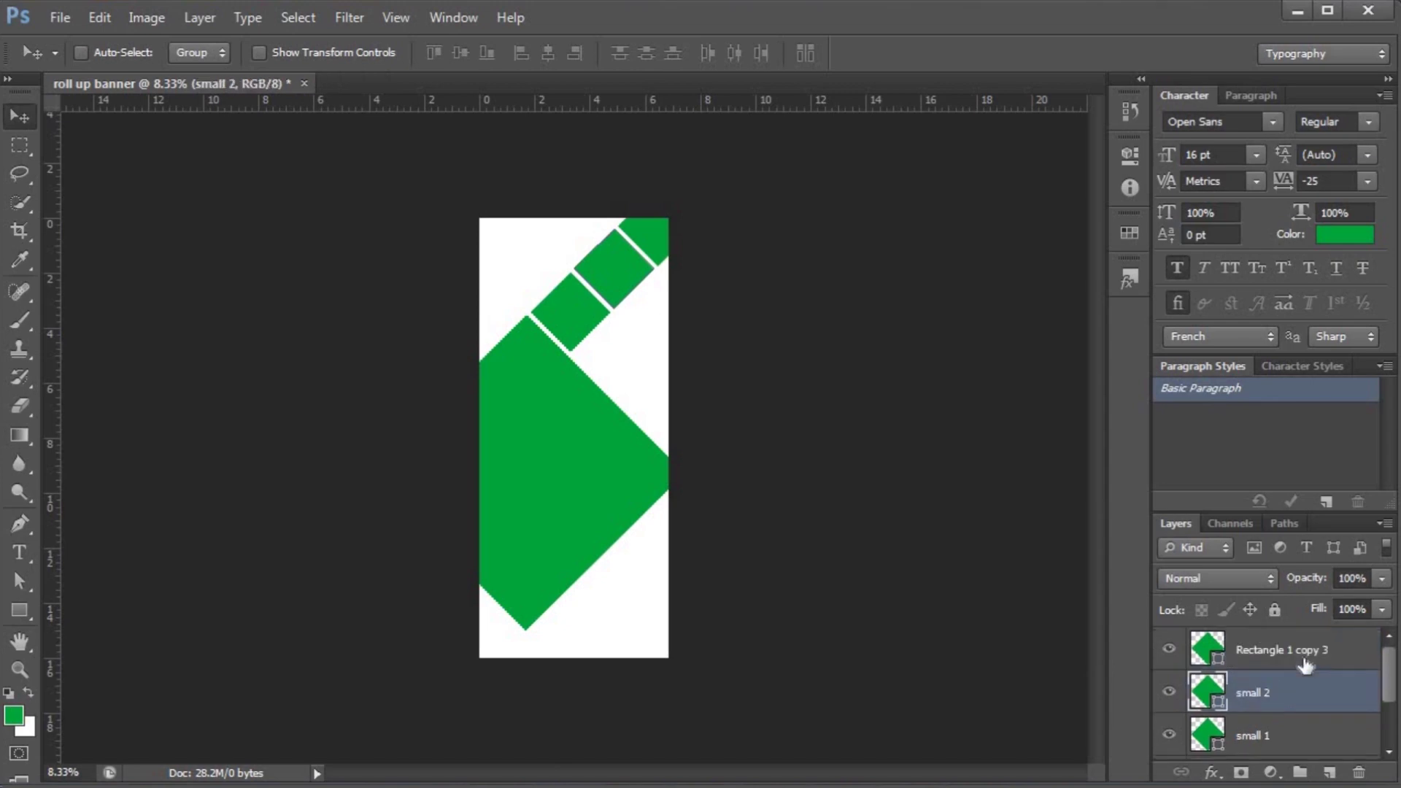
double_click(1295, 651)
type("small 1")
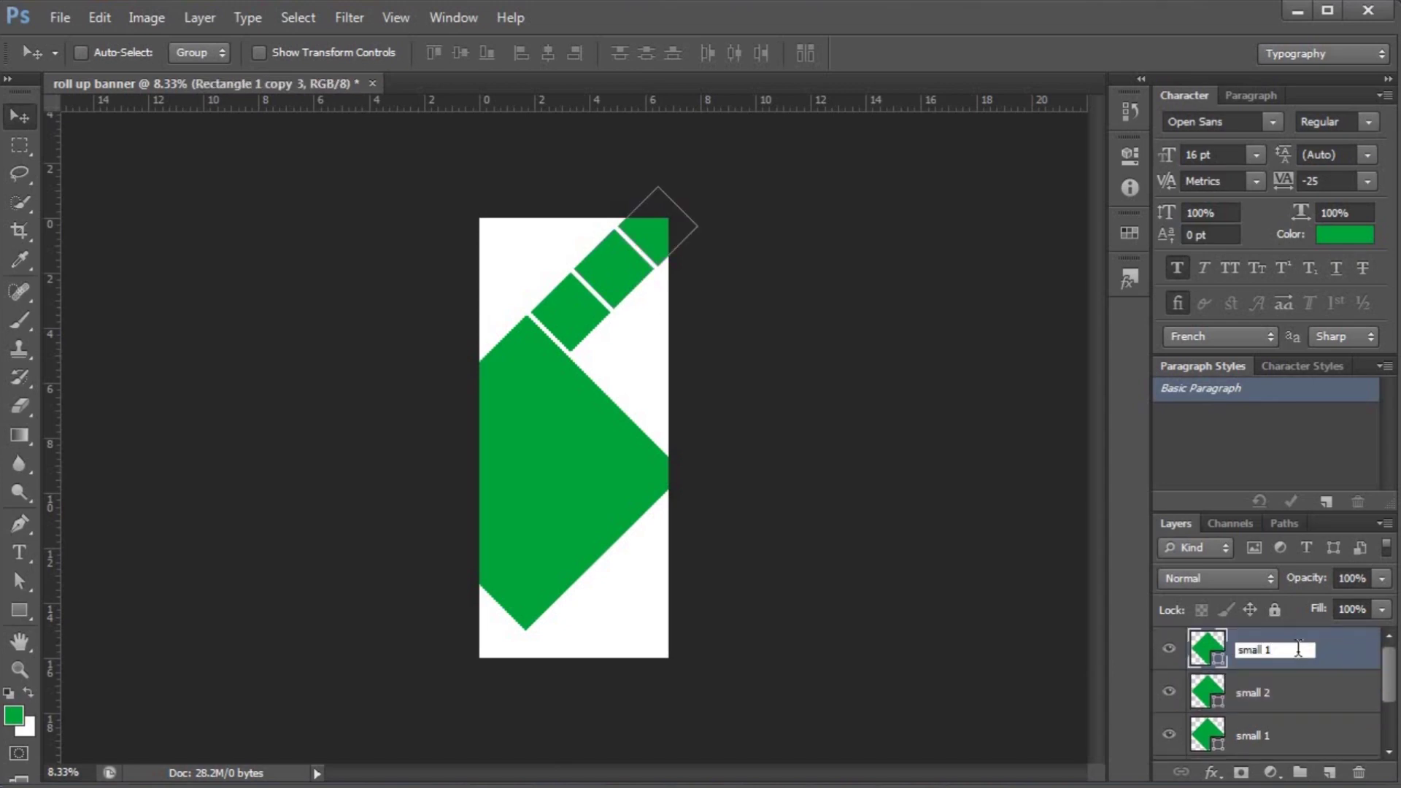
key("Return")
key("ctrl+plus")
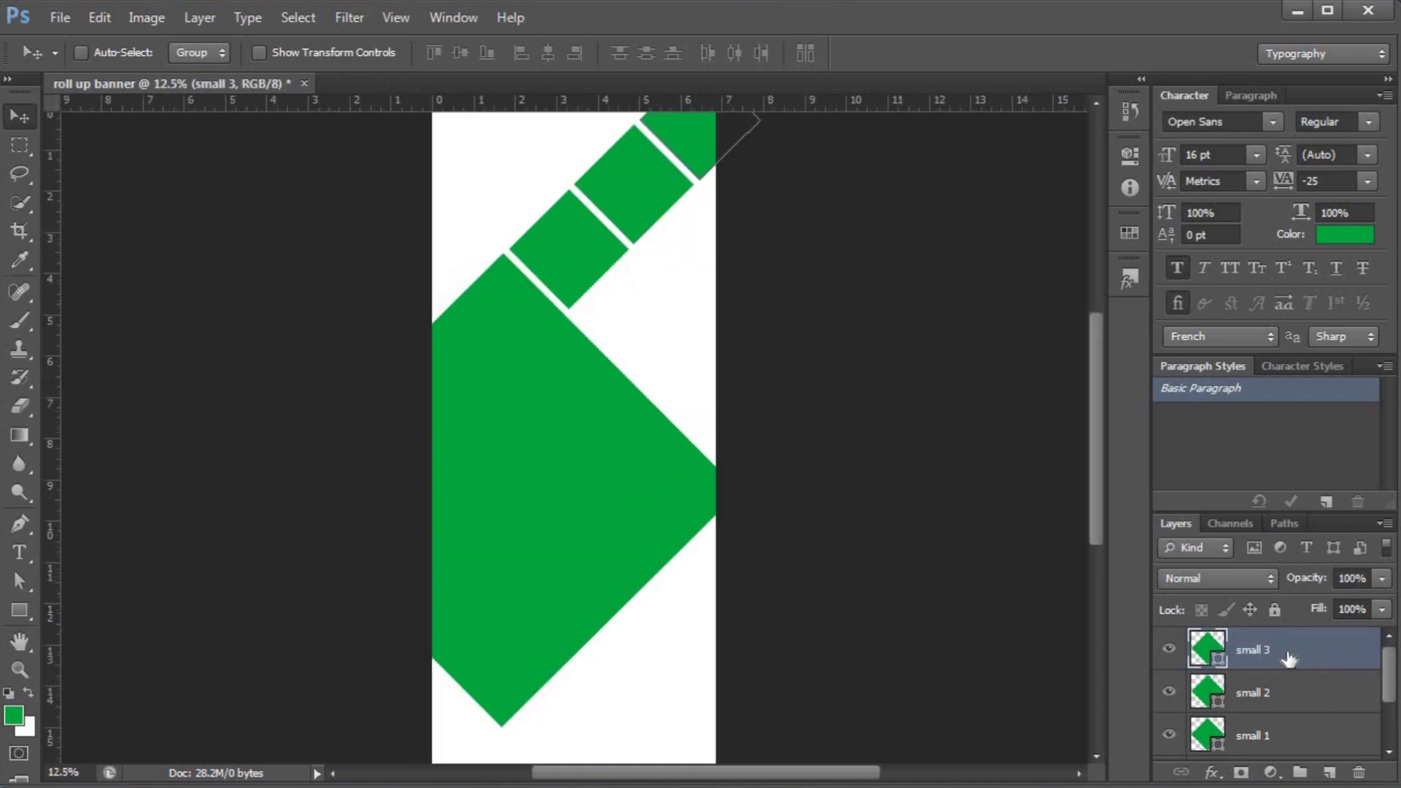
right_click(604, 431)
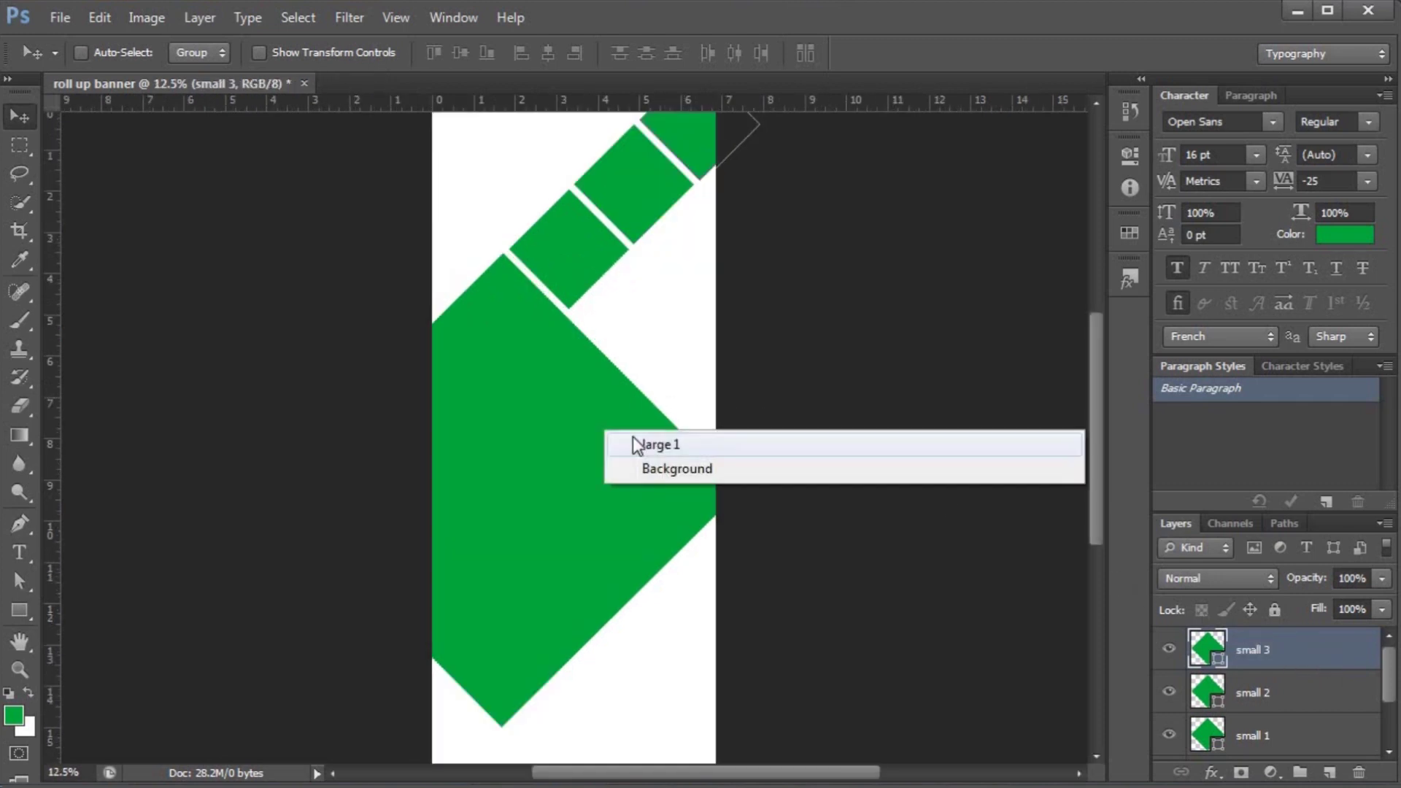
- Copy large 1, scale it to about 37% beside the small diamonds, and name it 'medium1'
left_click(633, 438)
left_click_drag(560, 450, 759, 451)
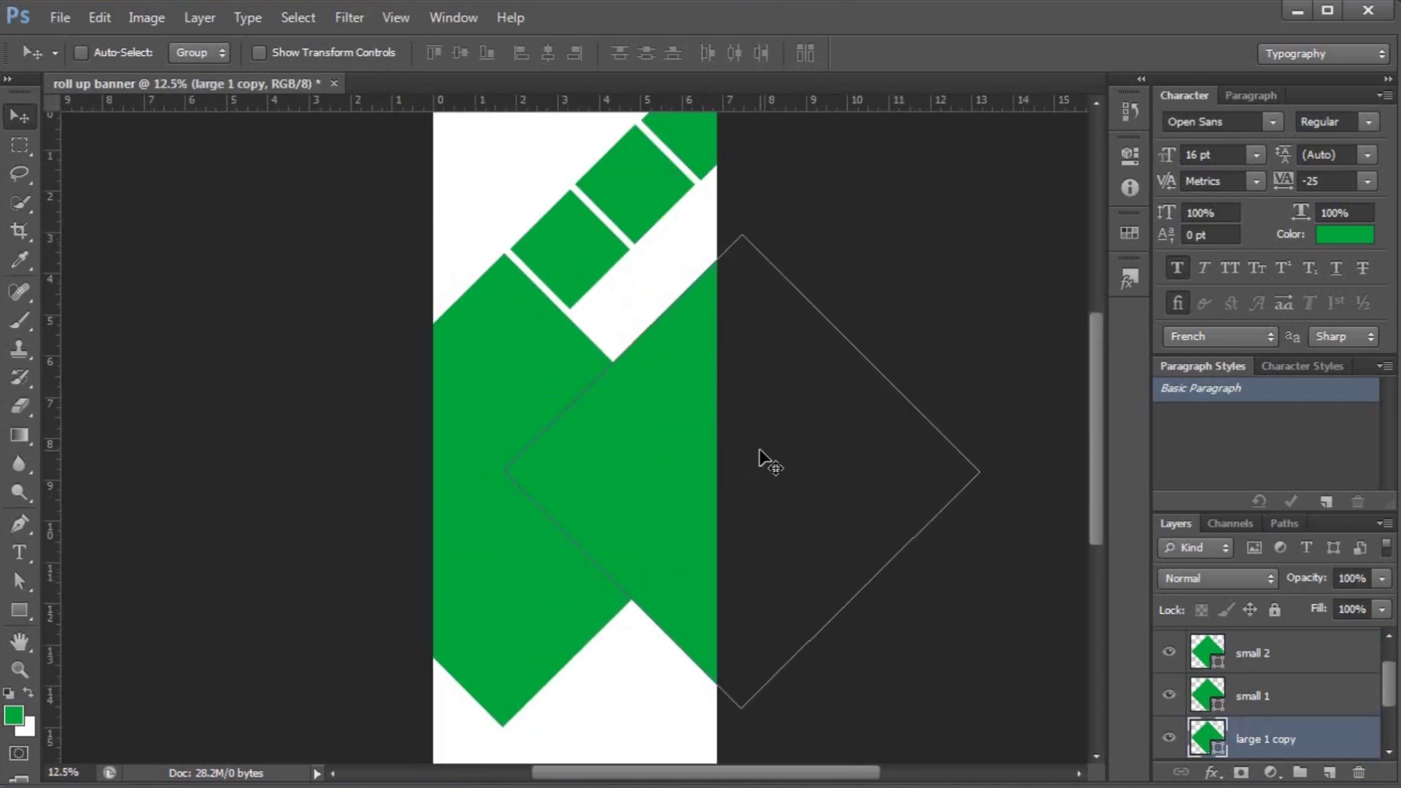
key("ctrl+t")
left_click_drag(979, 709, 696, 426)
left_click_drag(633, 380, 705, 366)
left_click_drag(771, 415, 758, 401)
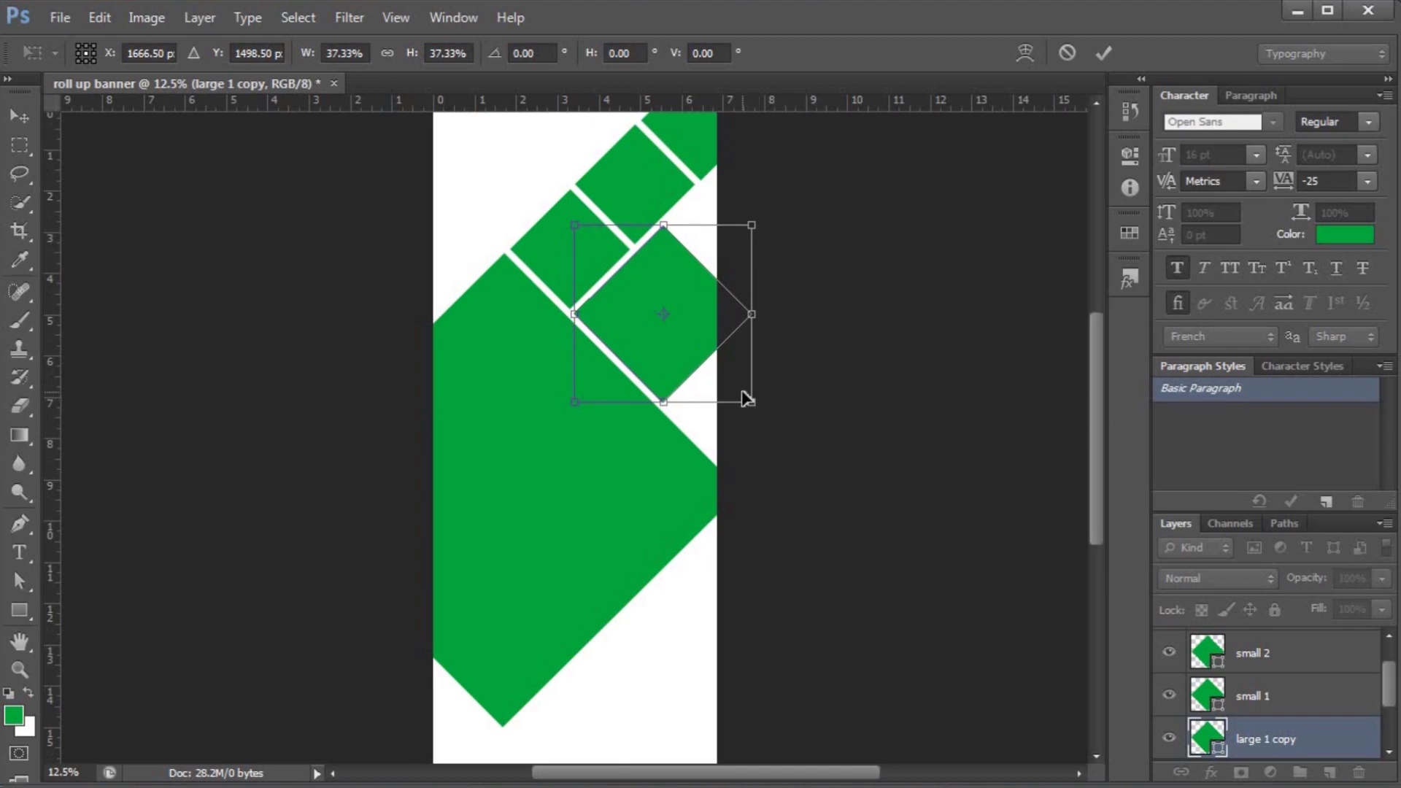
key("Return")
key("ctrl+plus")
scroll(743, 415, "up", 3)
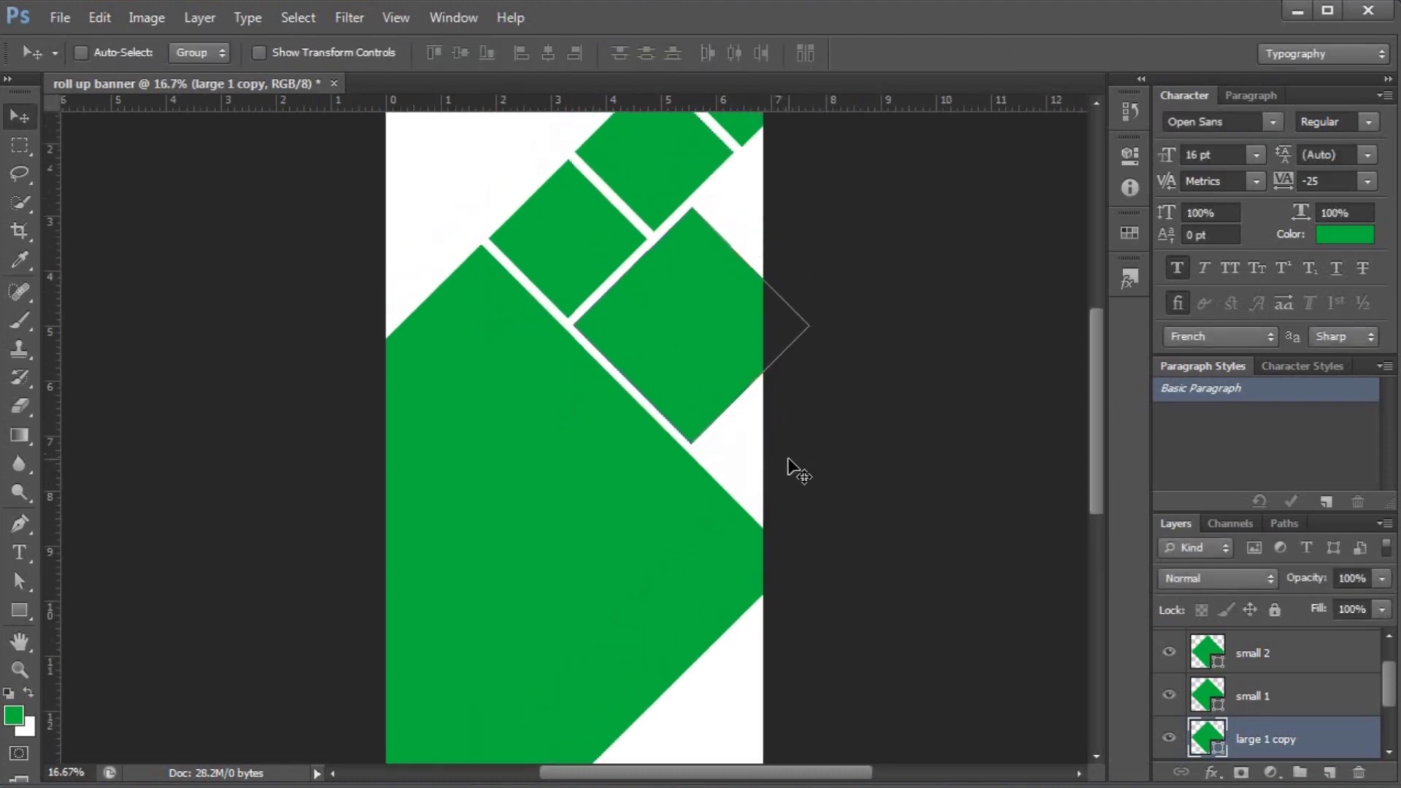
scroll(788, 458, "up", 1)
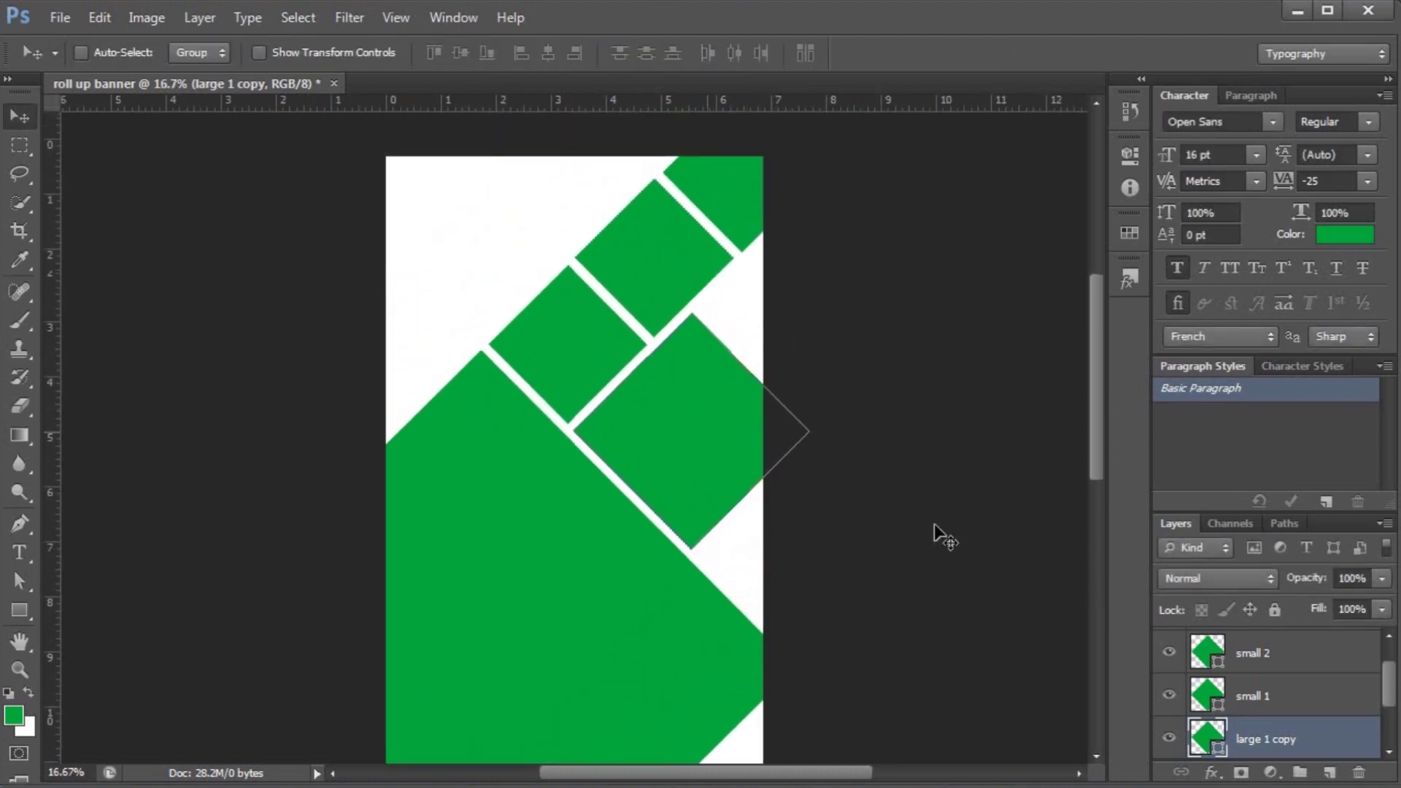
double_click(1288, 738)
type("medium")
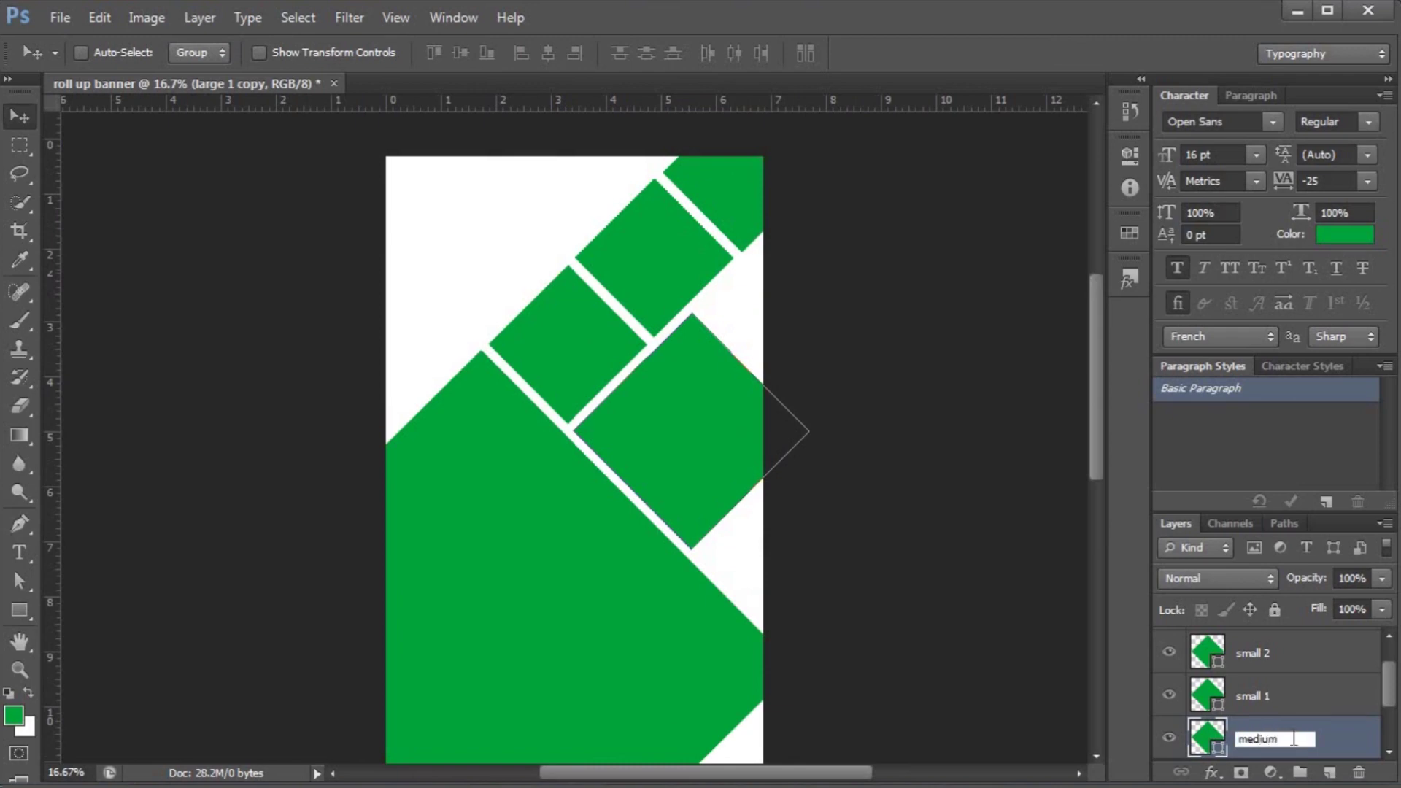
key("Return")
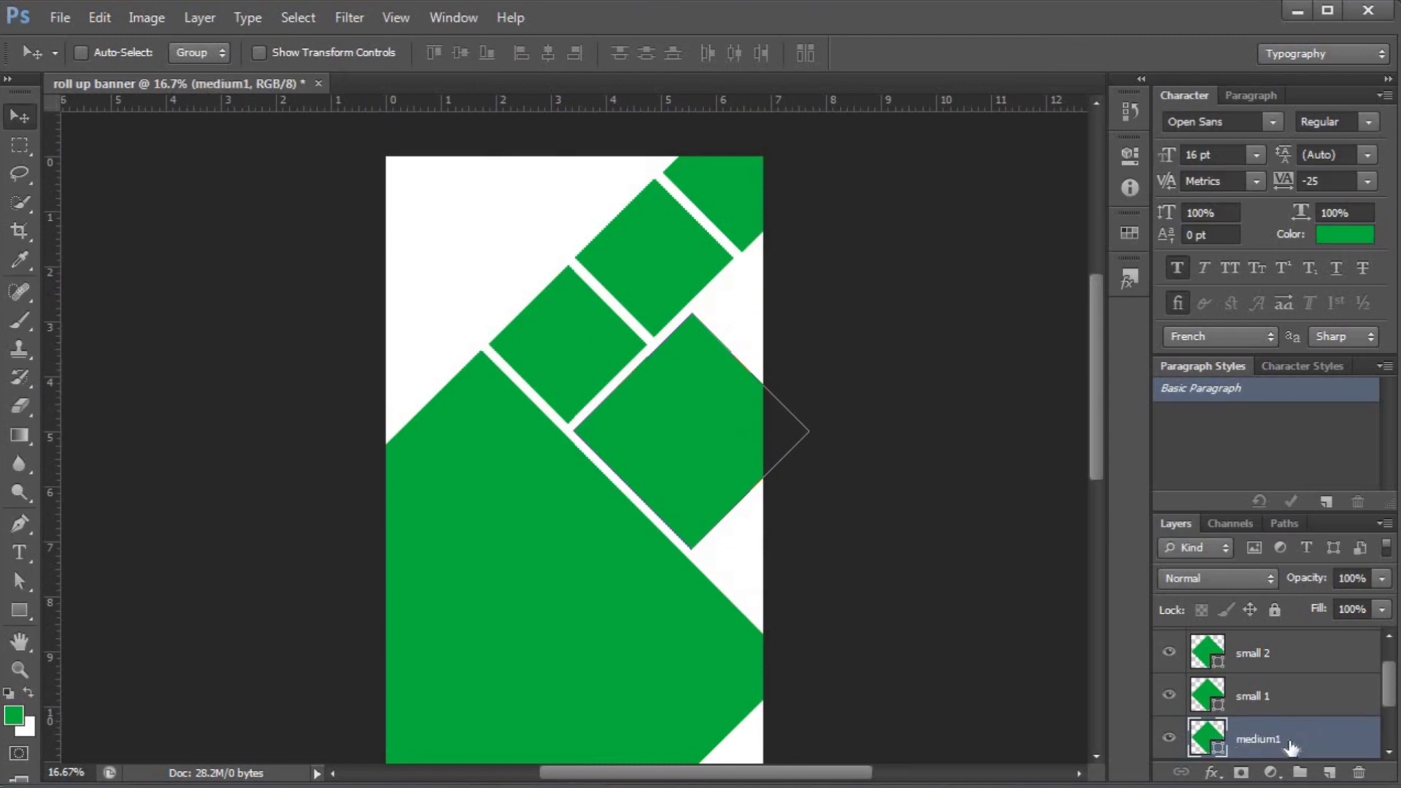
- Alt-drag a copy of small 3 down to the right edge above medium1
scroll(1290, 748, "up", 1)
left_click(1270, 666)
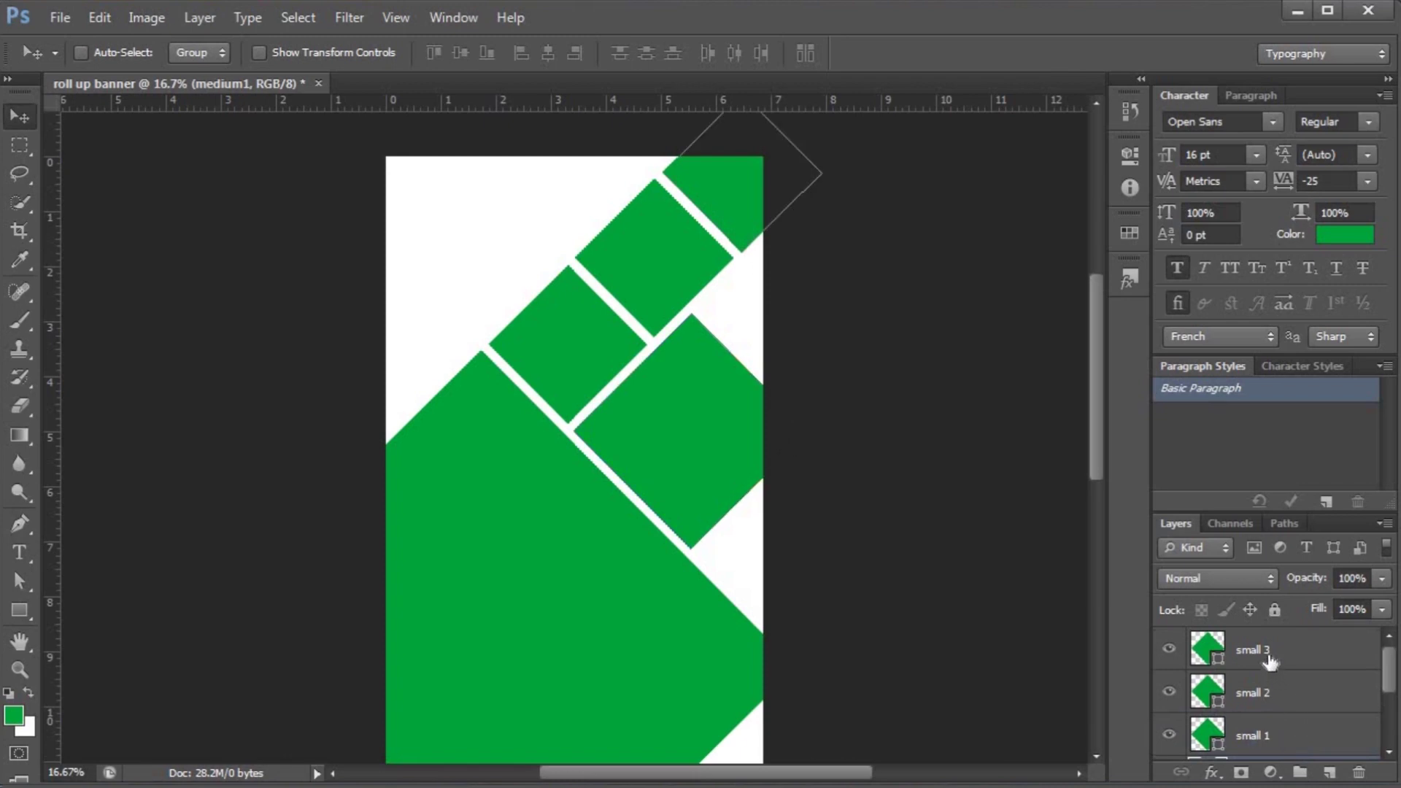
left_click_drag(733, 247, 769, 354)
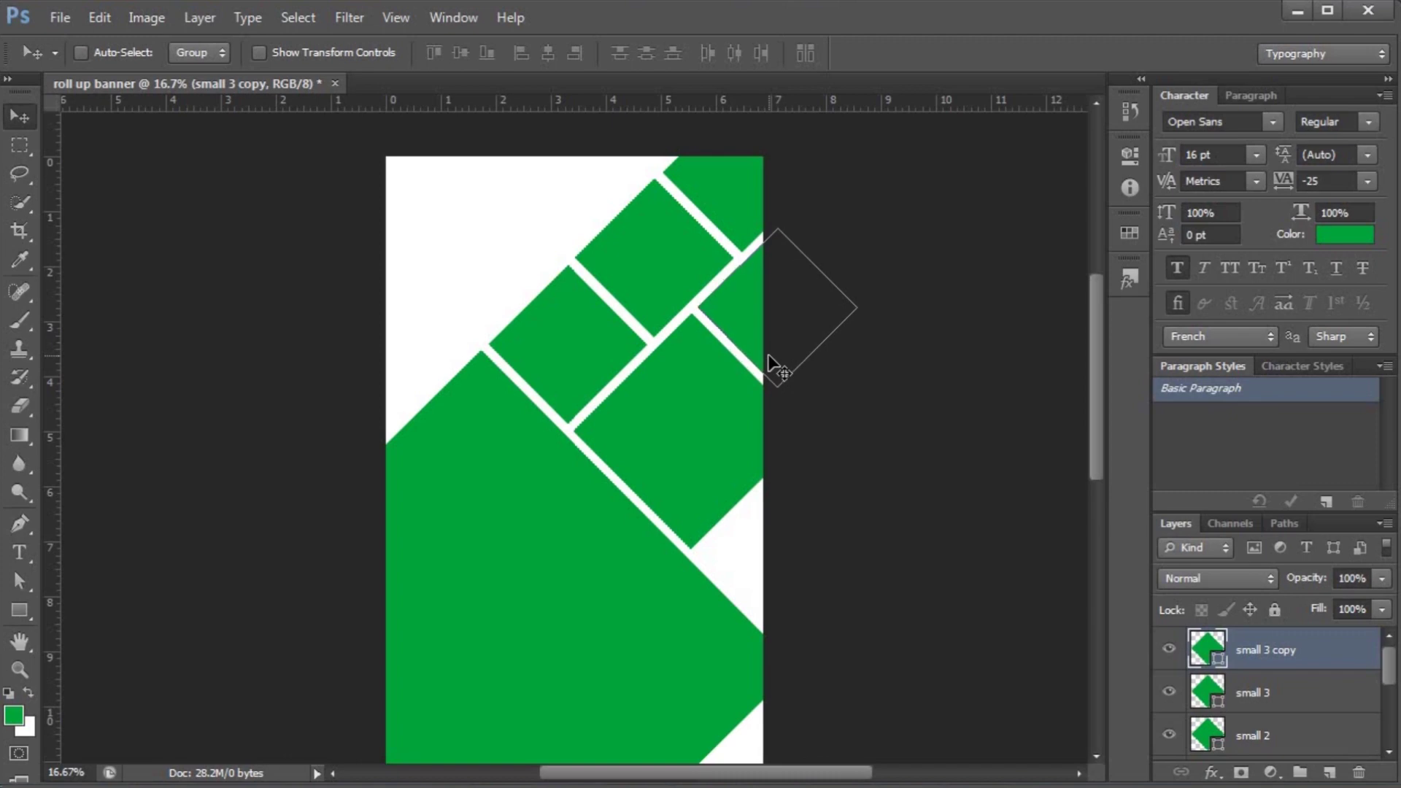
key("ctrl+minus")
key("ctrl+minus")
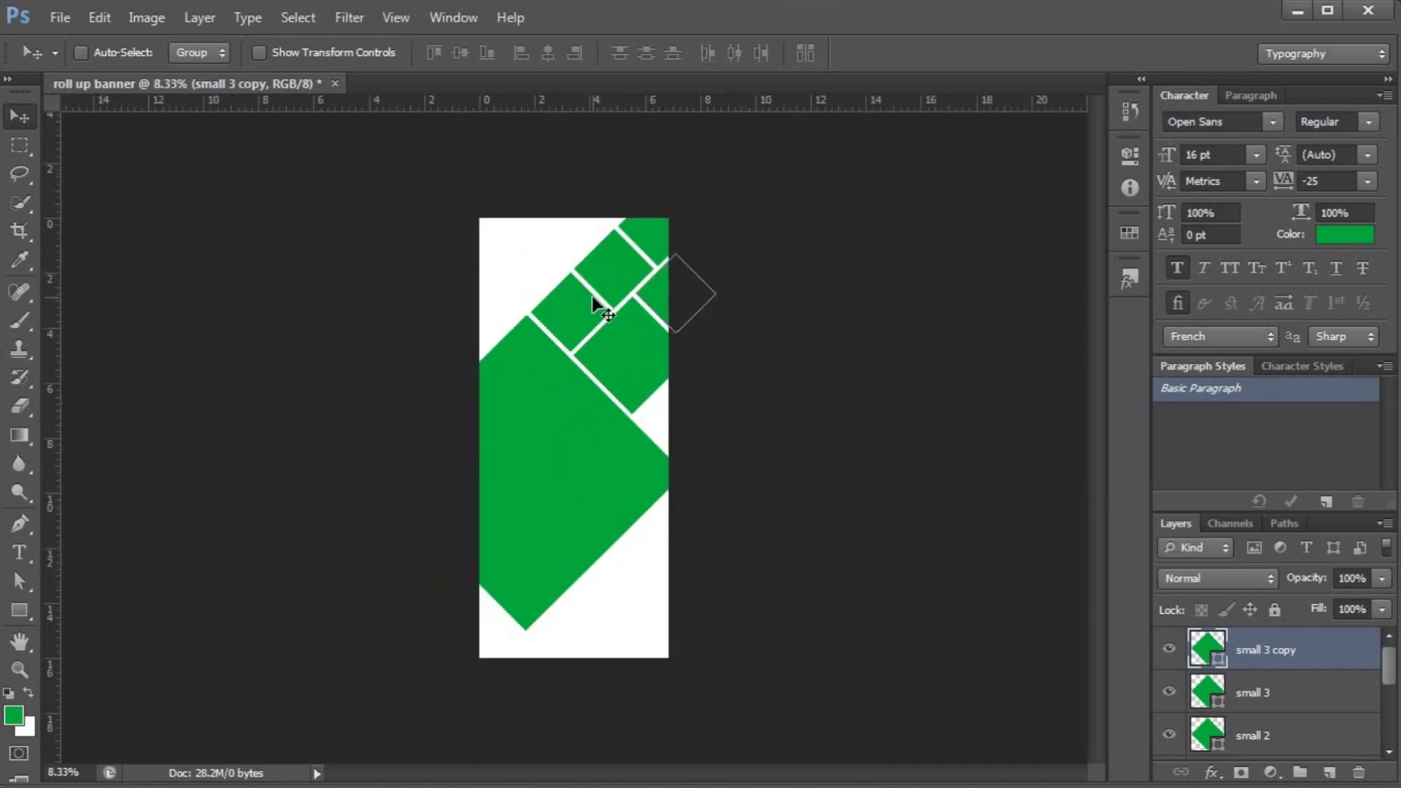
- Place the adult-care-dentist-1323864 photo into the banner and scale it down
left_click(50, 16)
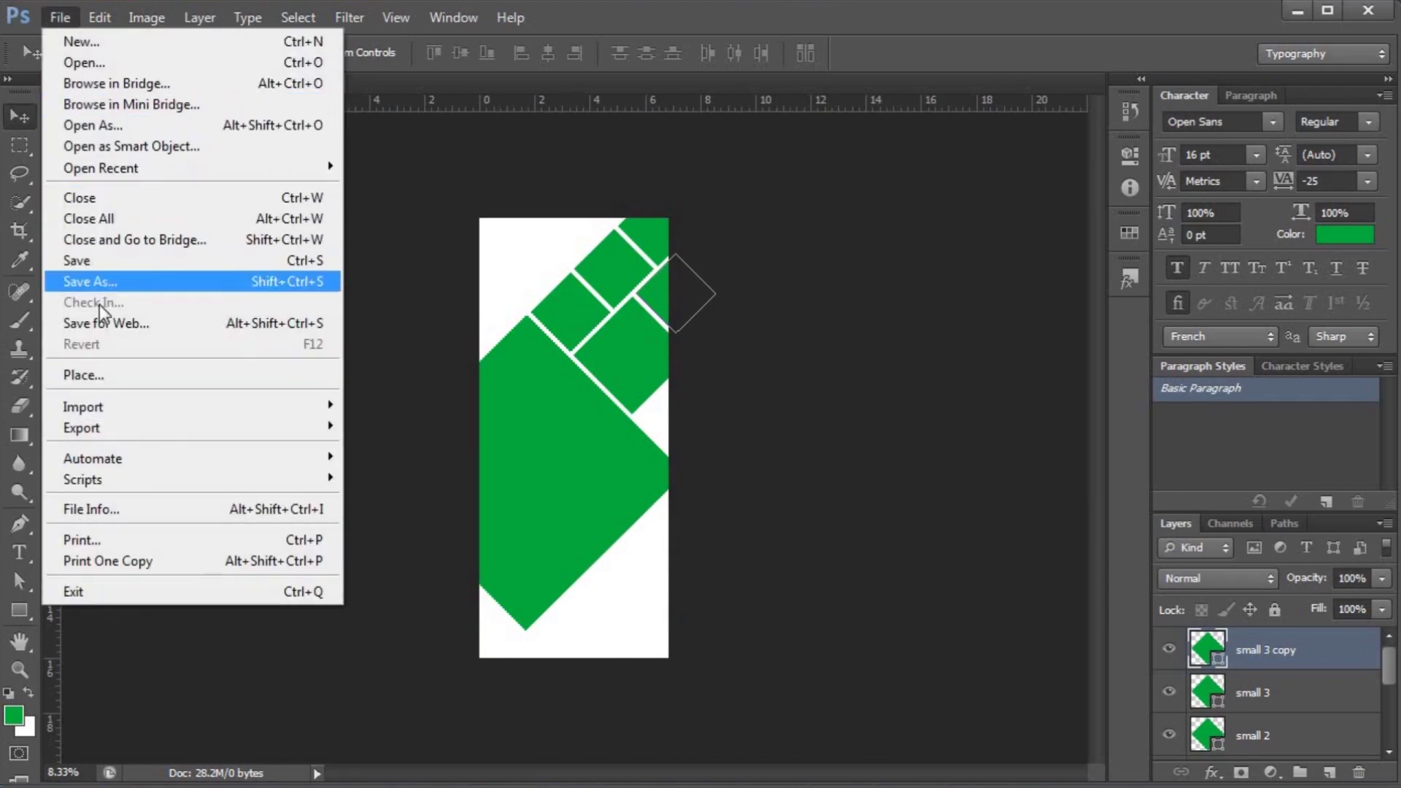
left_click(105, 374)
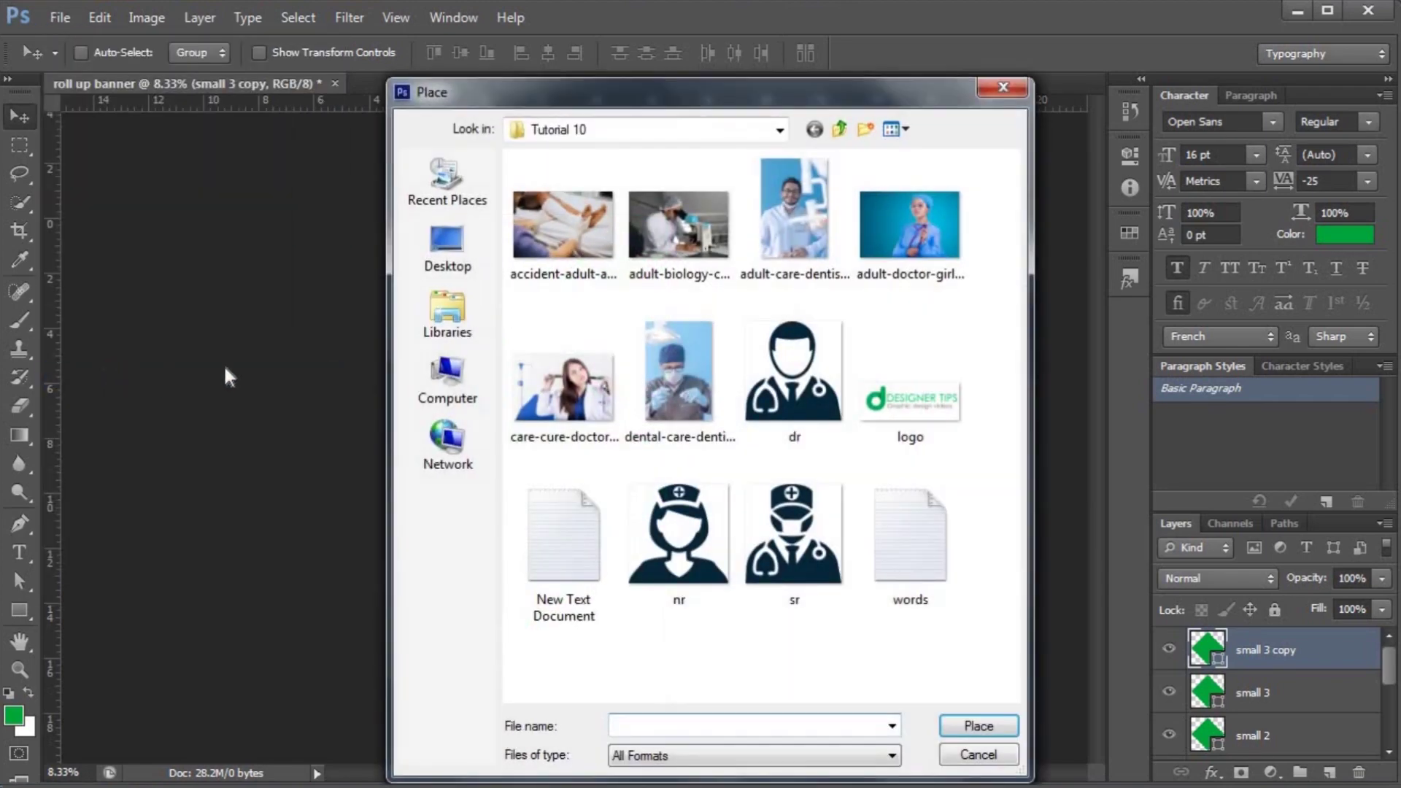
left_click(797, 221)
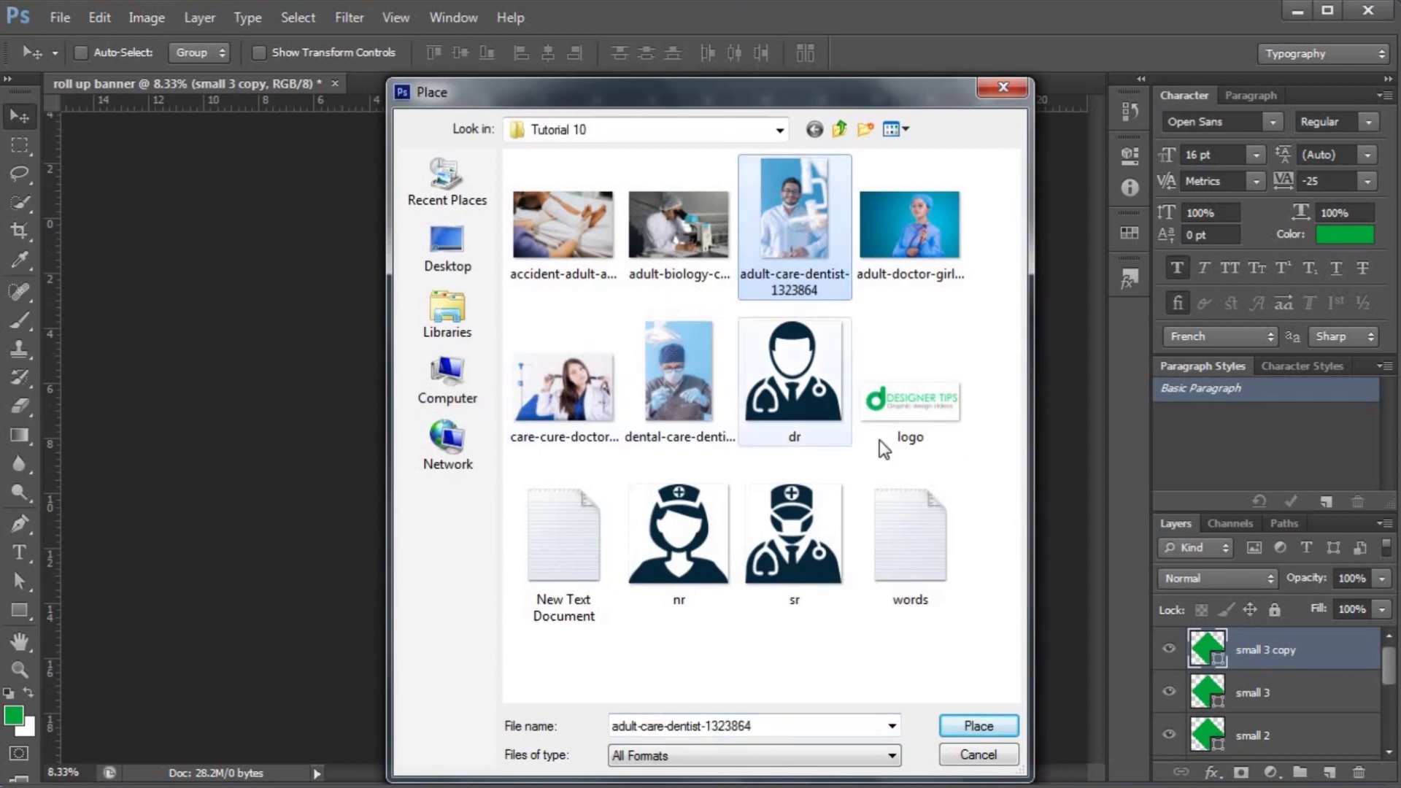
left_click(977, 725)
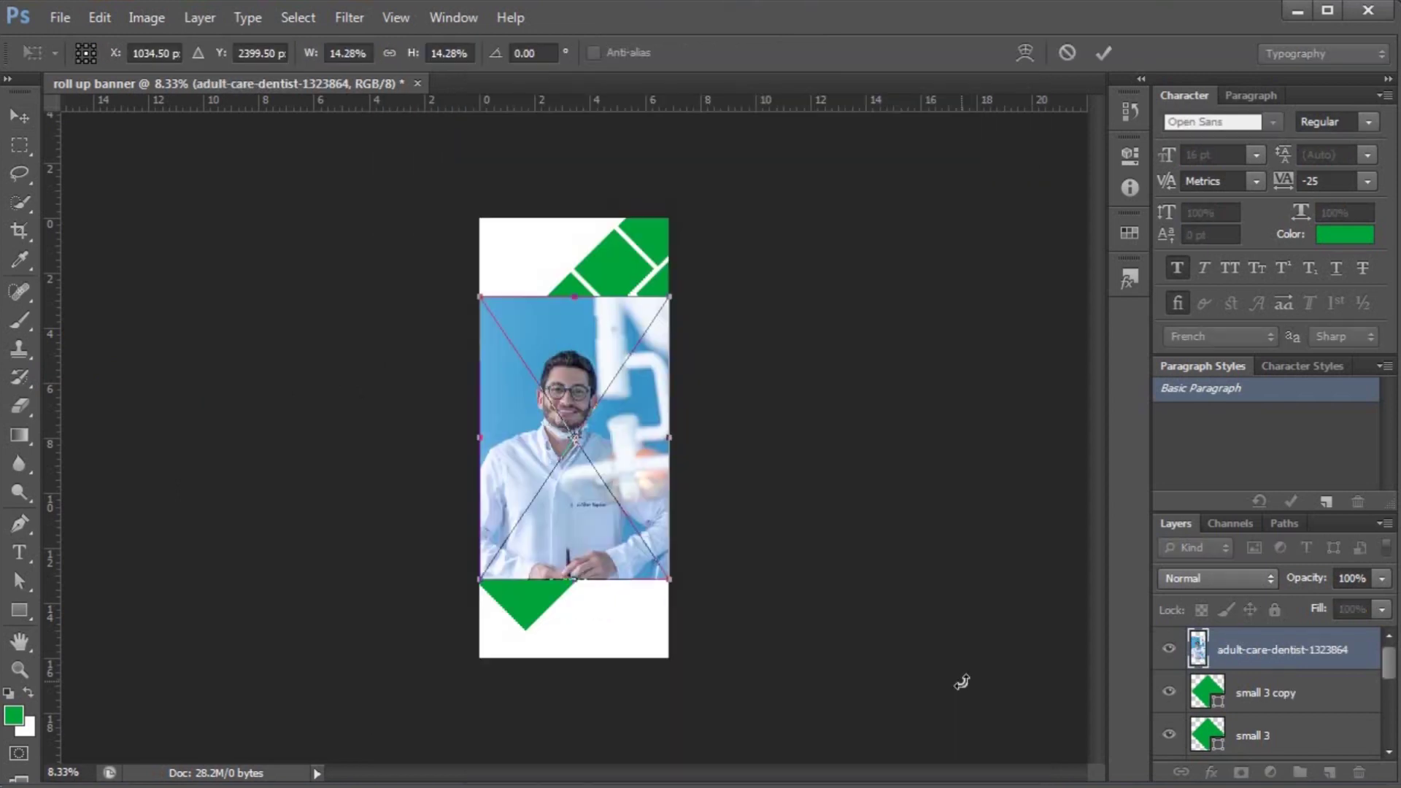
left_click_drag(670, 584, 631, 427)
key("Return")
key("ctrl+plus")
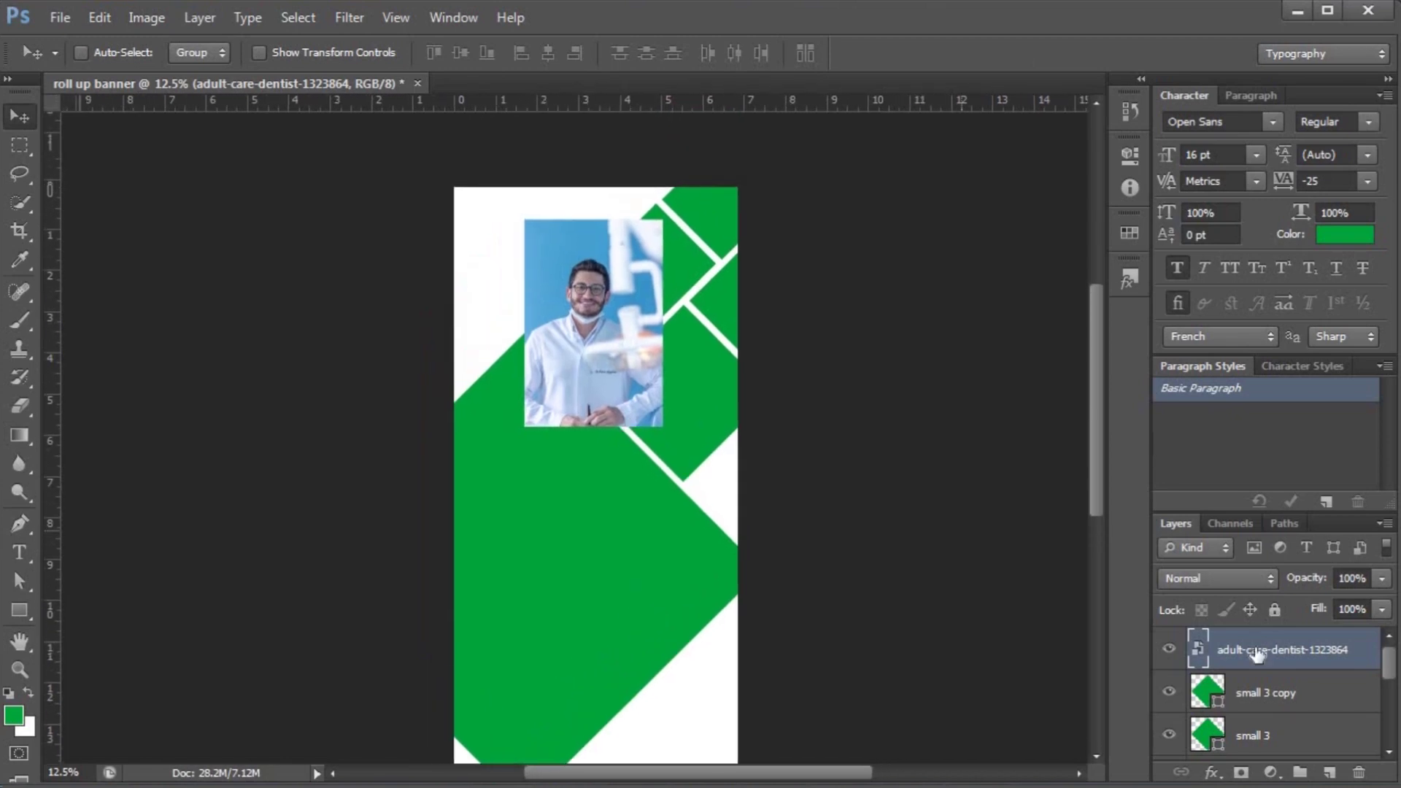
- Move the dentist photo layer above small 1, clip it to that diamond, and reposition it
mouse_move(1297, 657)
left_mouse_down()
mouse_move(1313, 762)
mouse_move(1311, 679)
left_mouse_up()
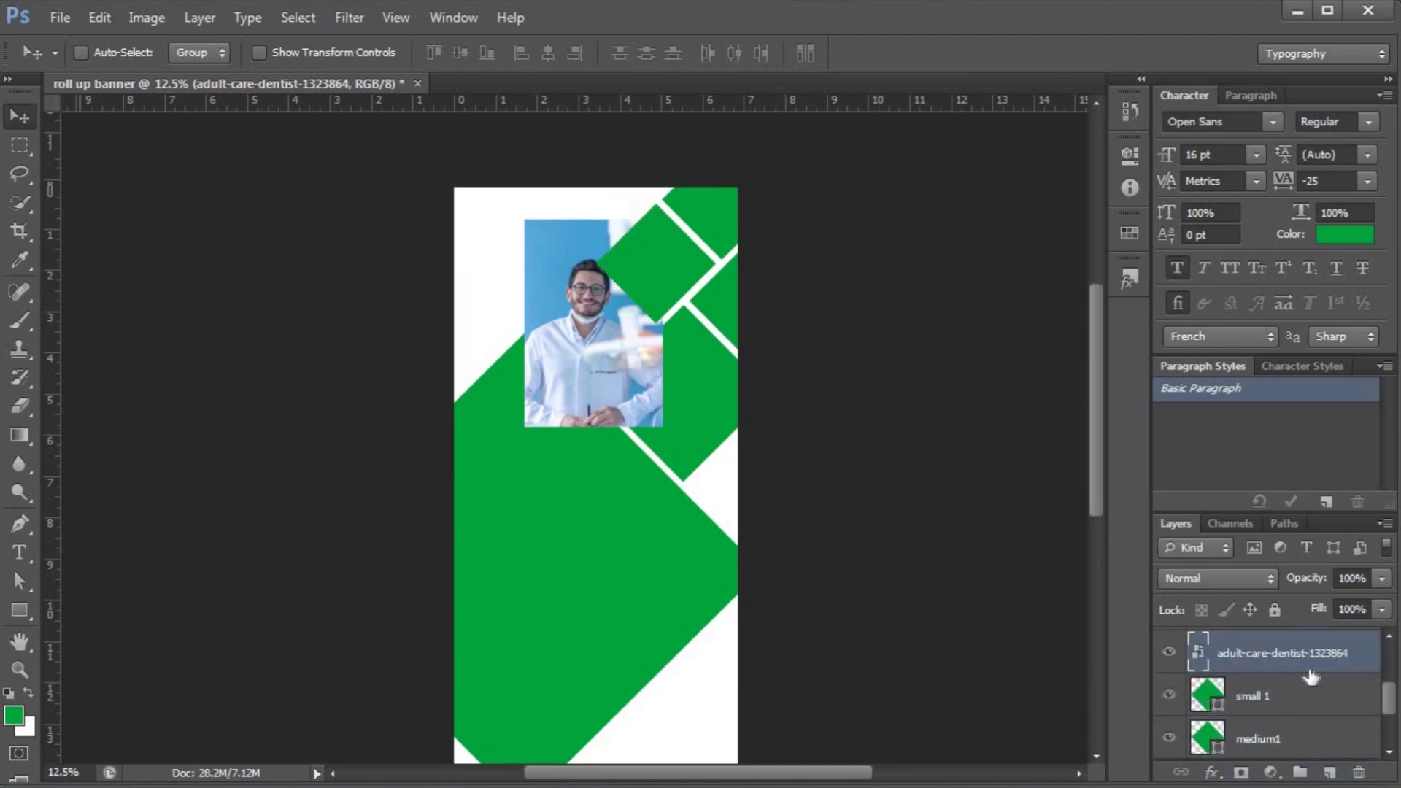
right_click(1283, 656)
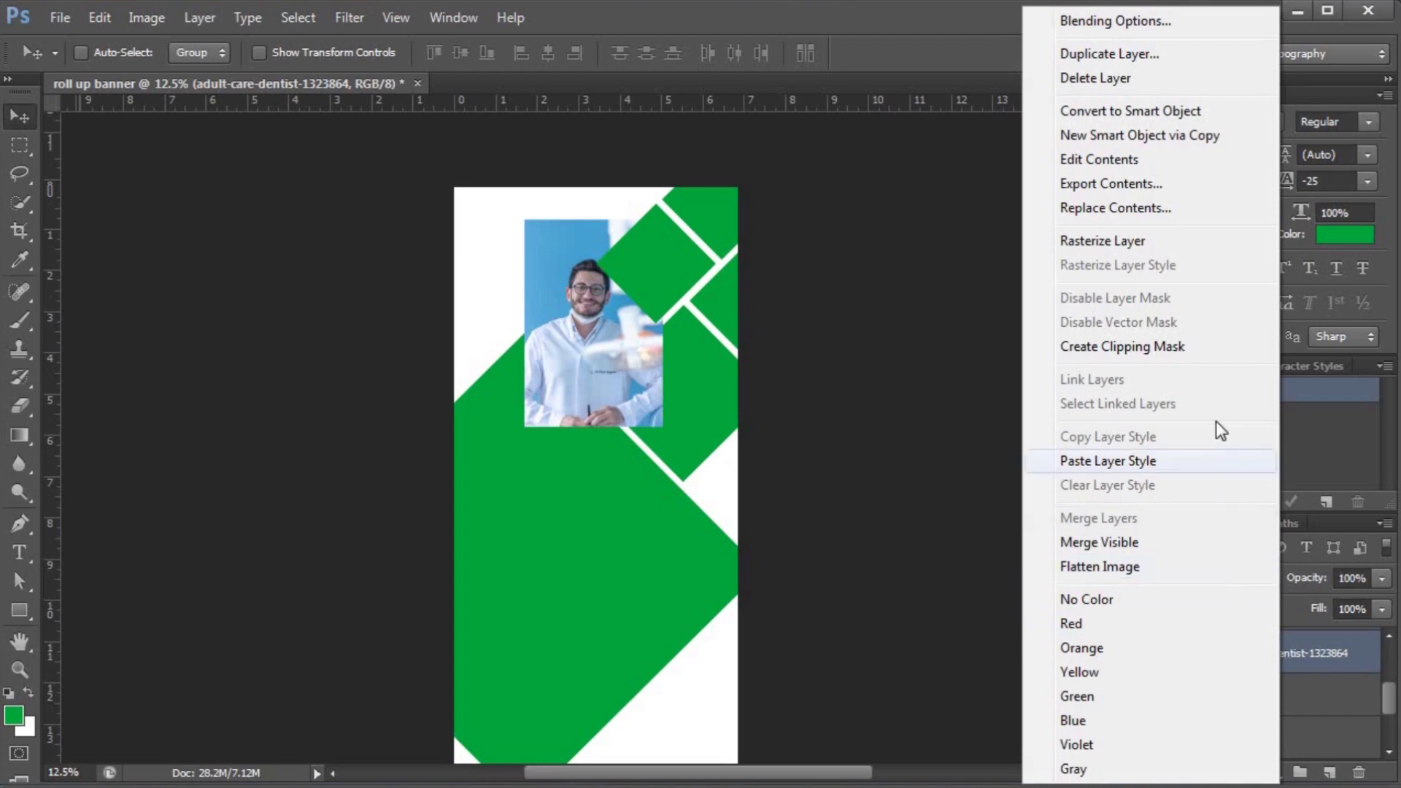
left_click(1208, 347)
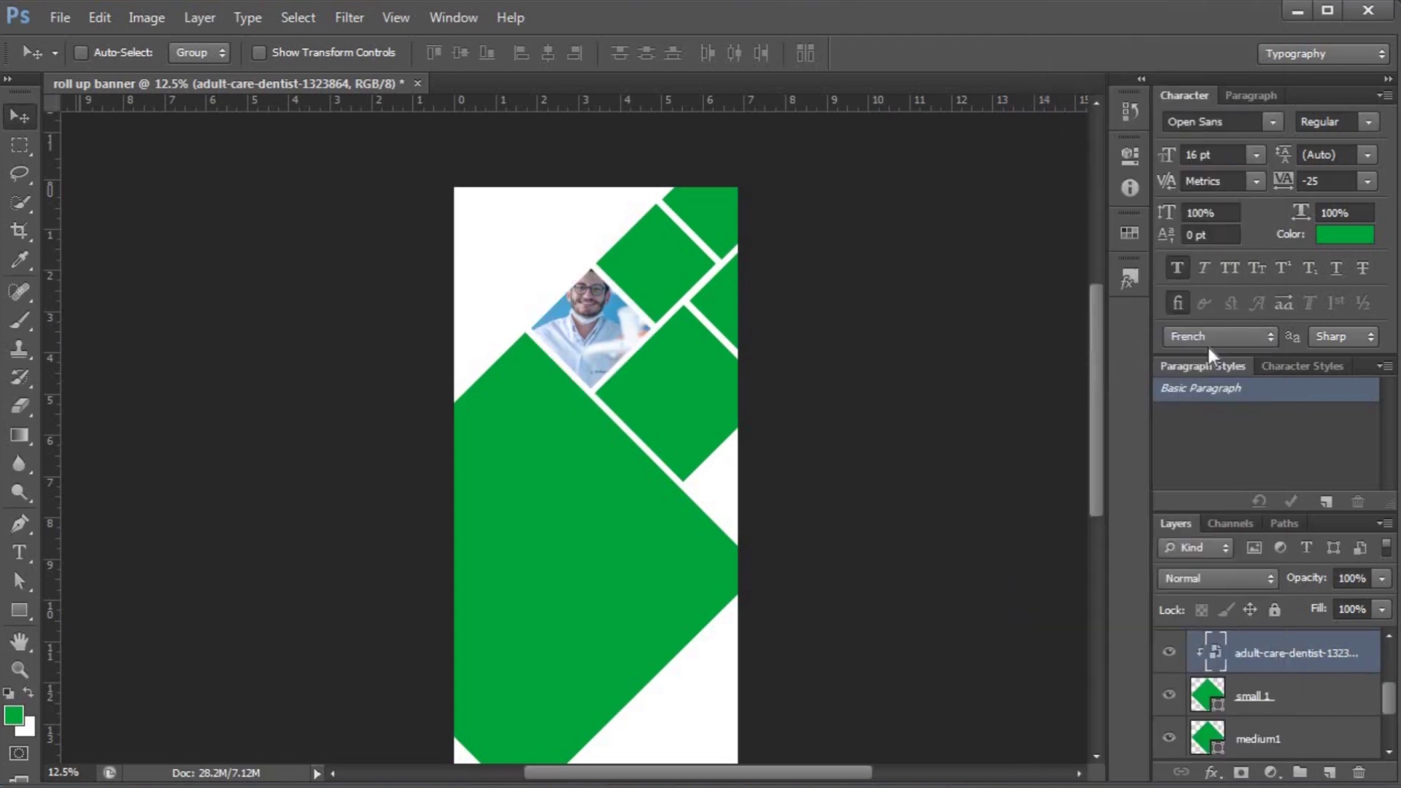
left_click_drag(637, 332, 644, 348)
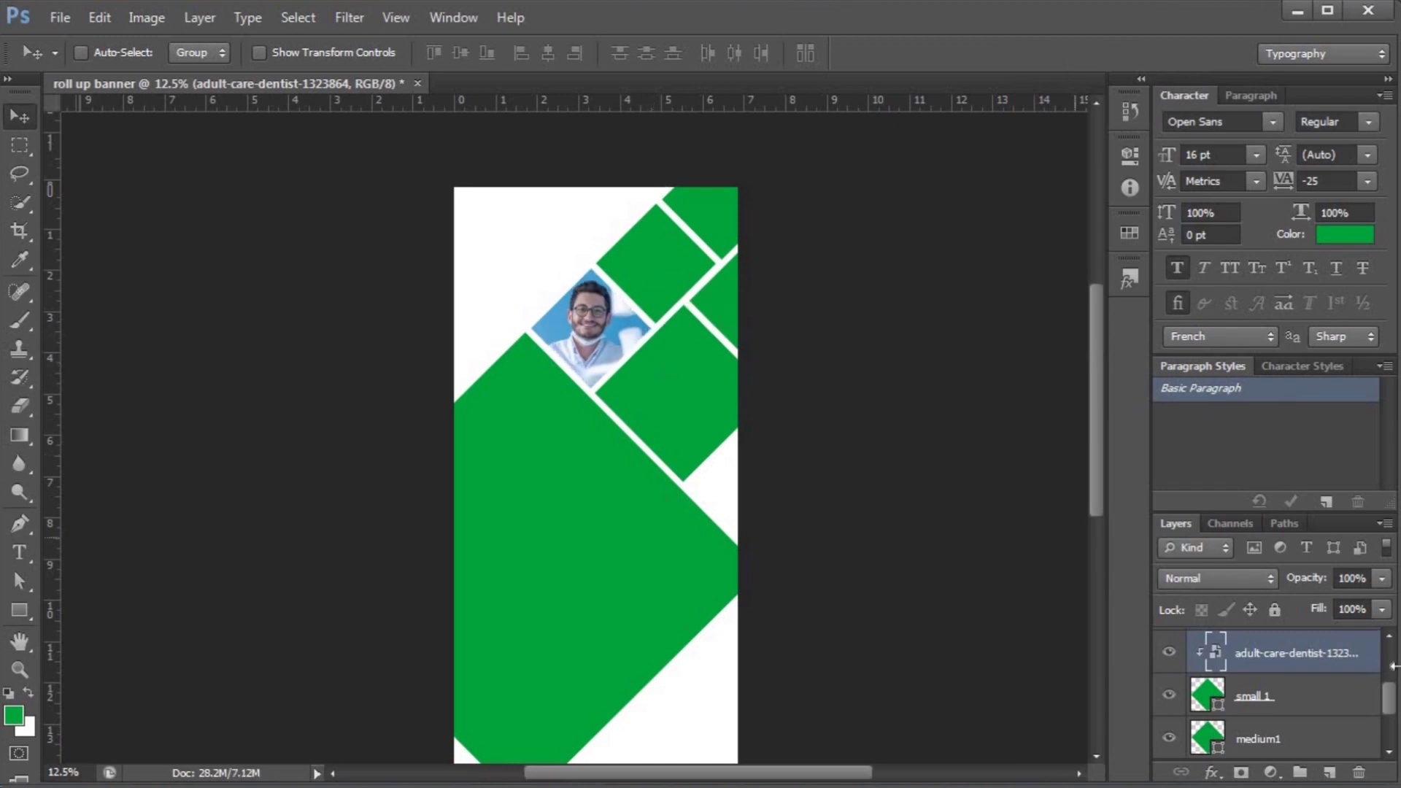
scroll(1341, 690, "up", 1)
scroll(1341, 695, "up", 2)
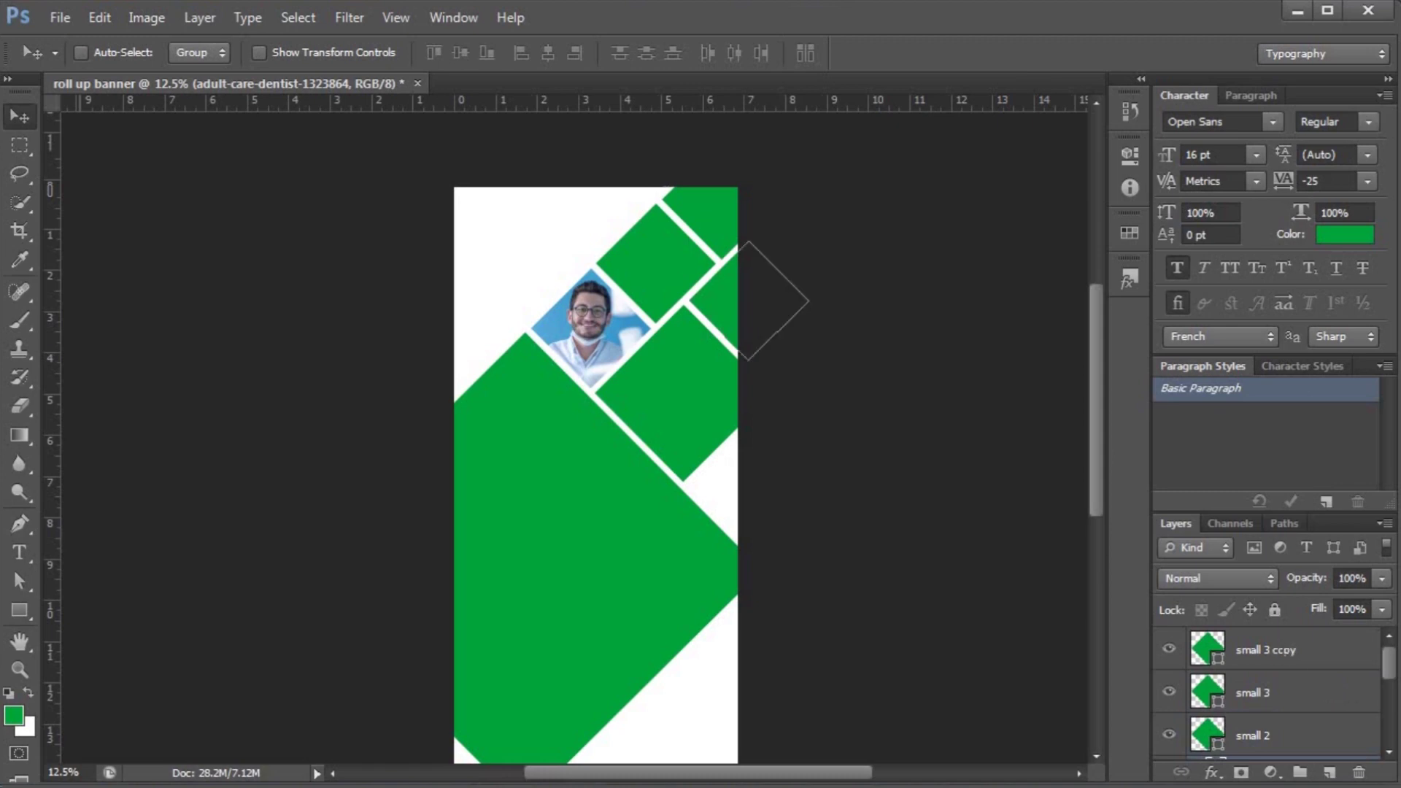
- Rename the 'small 3 copy' layer to 'small 4'
double_click(1282, 650)
left_click(1300, 649)
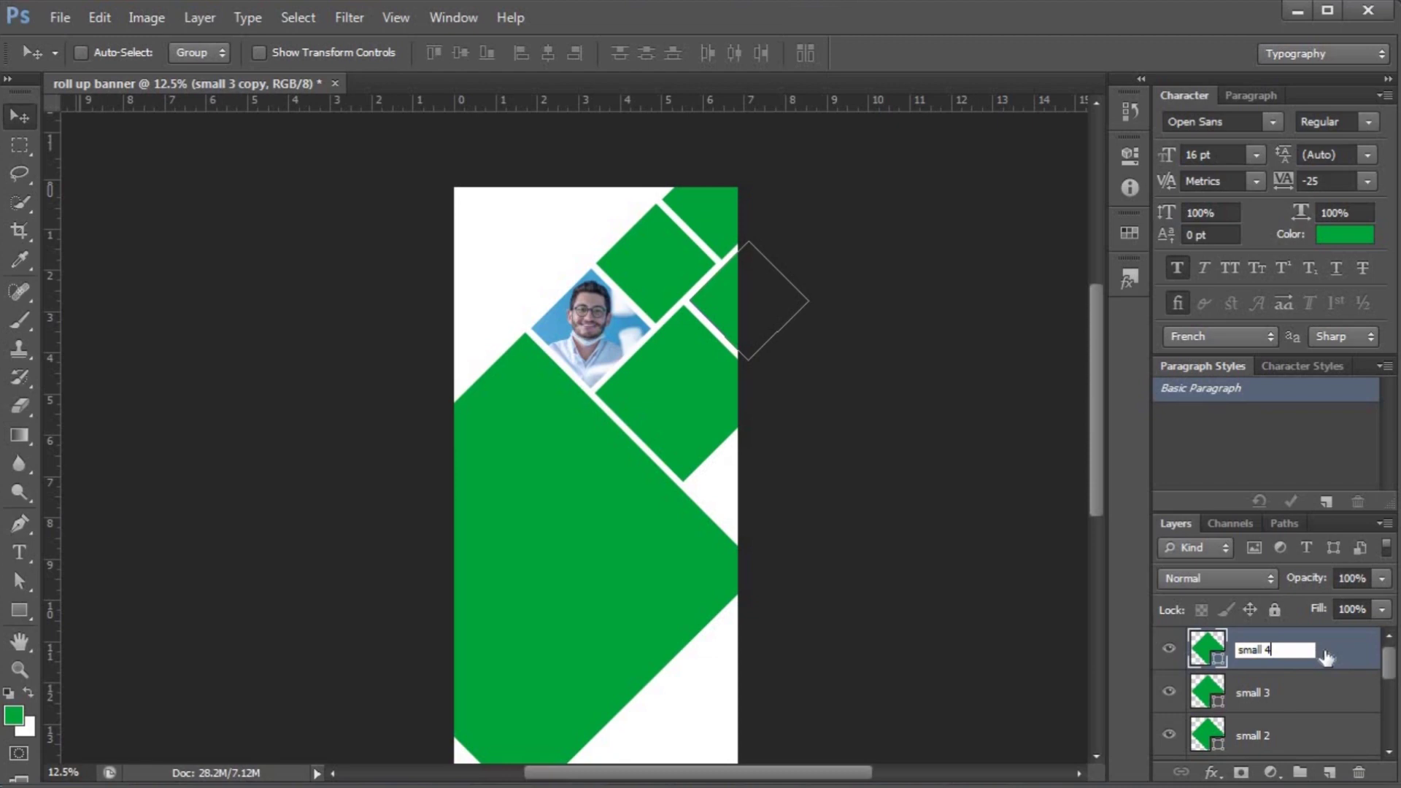
type("4")
key("Return")
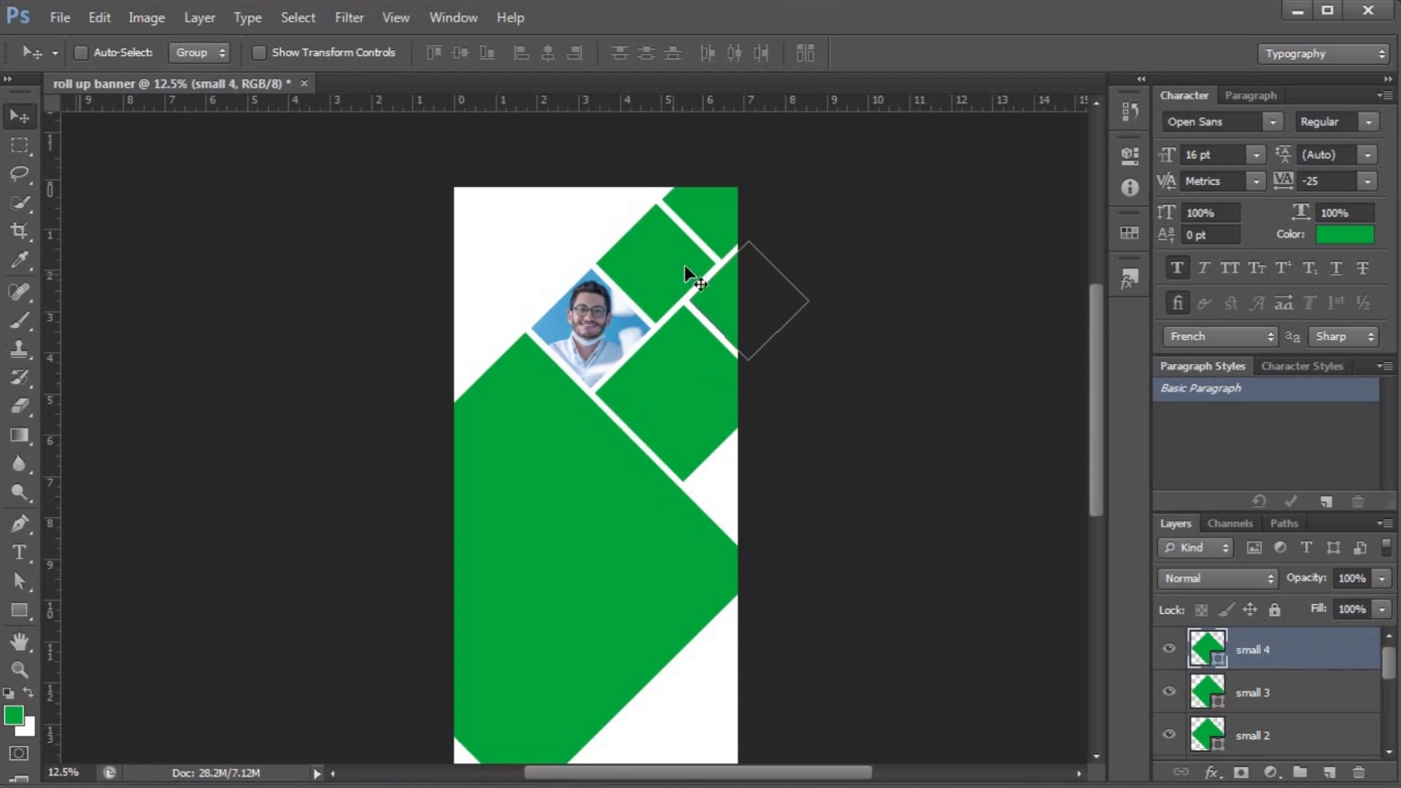
- Place the care-cure-doctor-371941 photo near the banner top and shrink it slightly
left_click(73, 21)
left_click(91, 378)
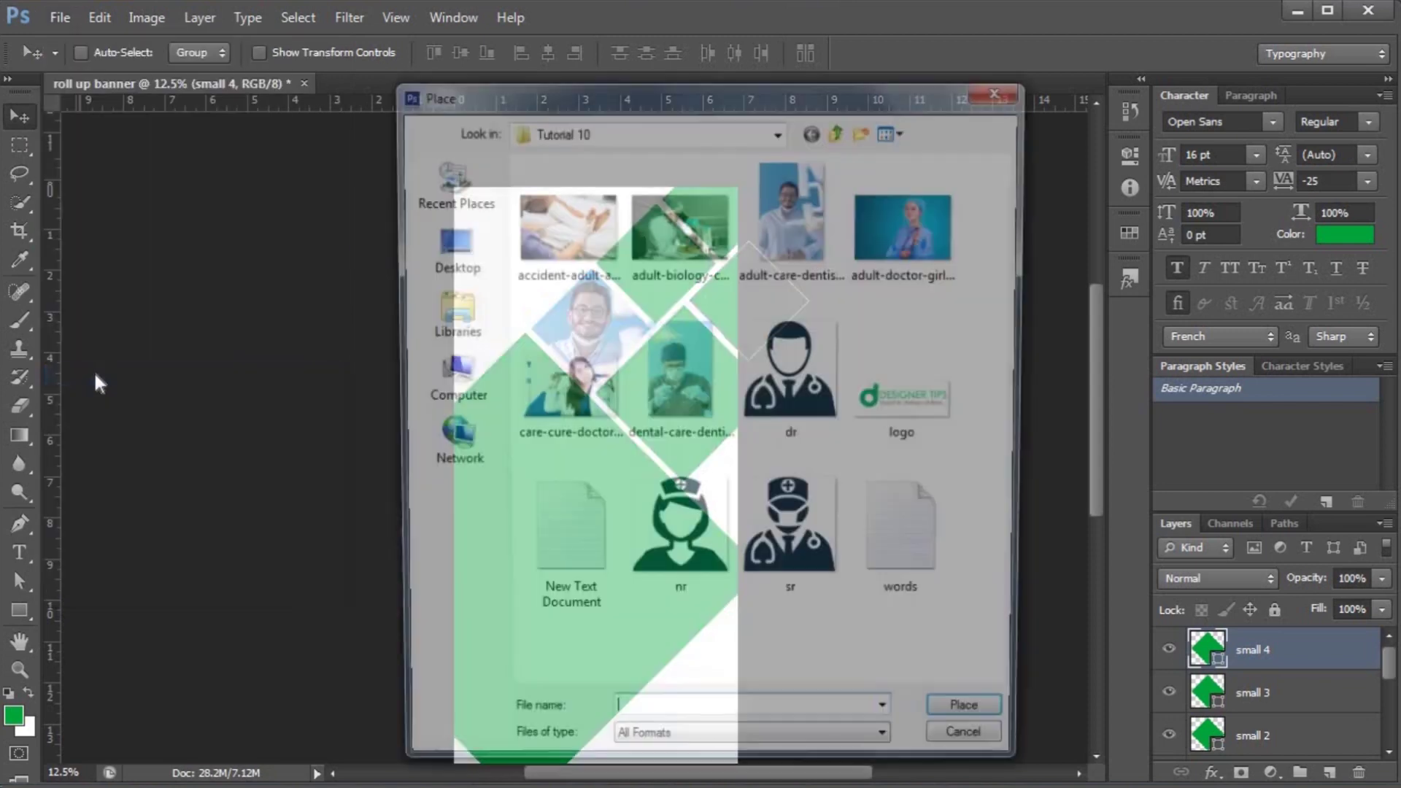
double_click(550, 417)
left_click_drag(599, 359, 668, 207)
left_click_drag(797, 394, 717, 320)
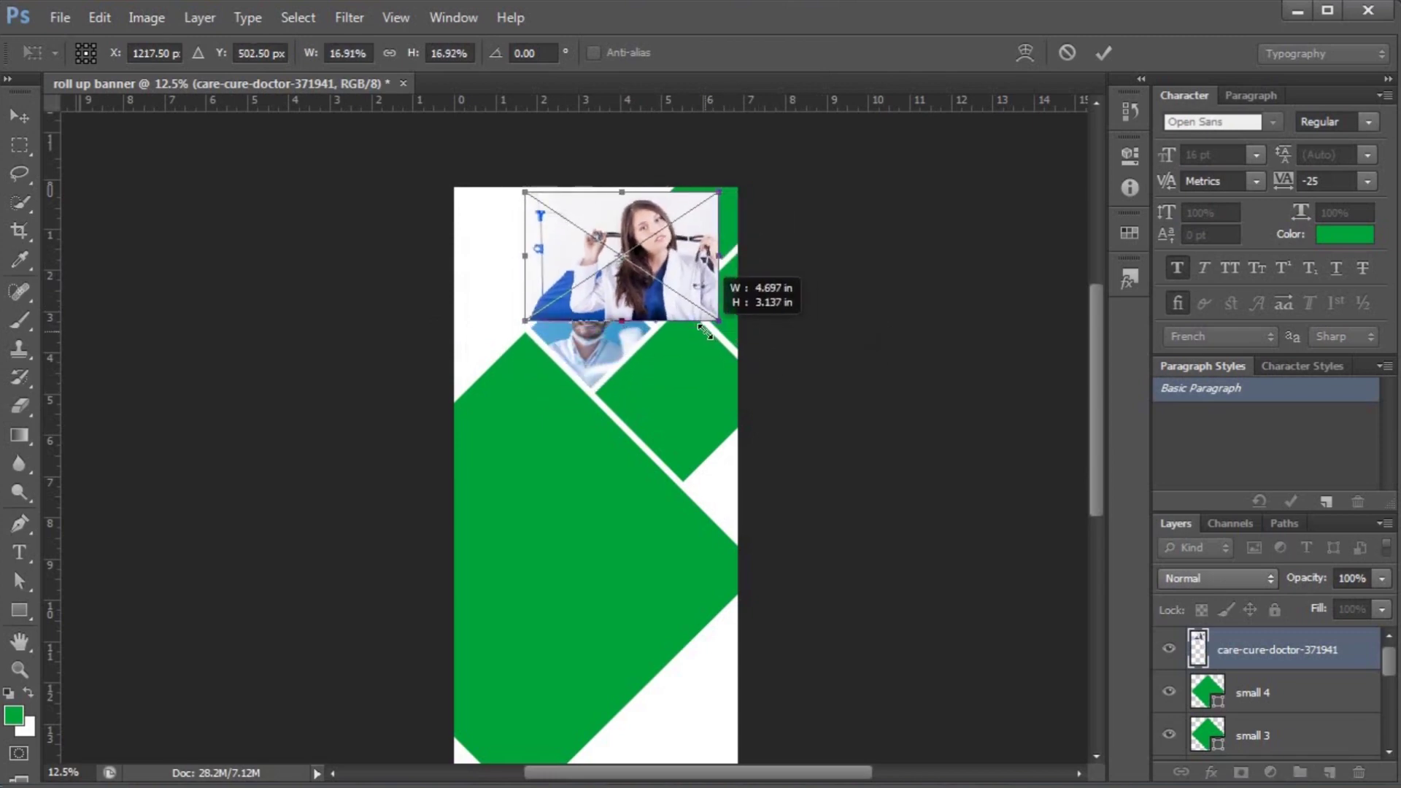
key("Return")
- Move the doctor photo layer above small 2, clip it to that diamond and nudge it into place
mouse_move(1259, 658)
left_mouse_down()
mouse_move(1258, 762)
mouse_move(1256, 672)
left_mouse_up()
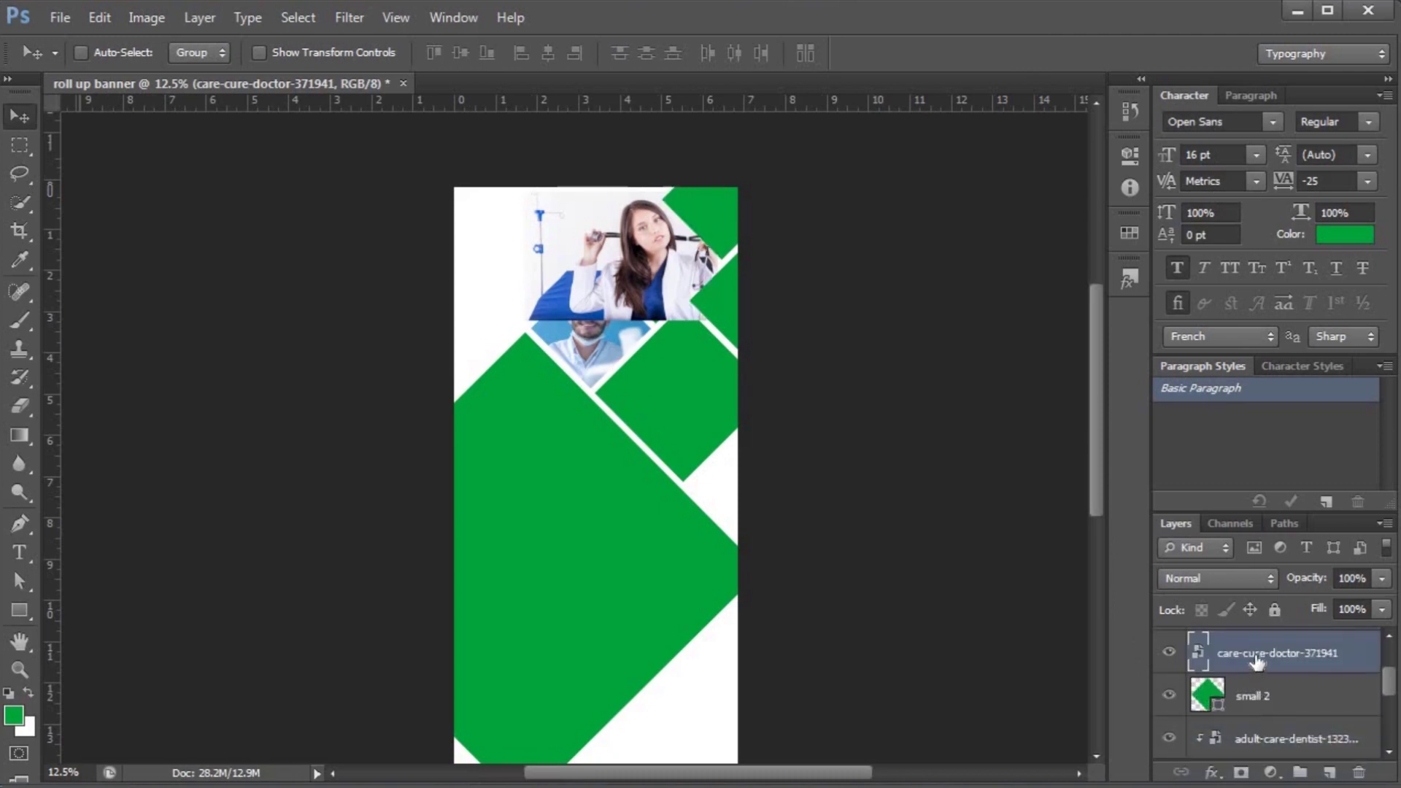
right_click(1255, 656)
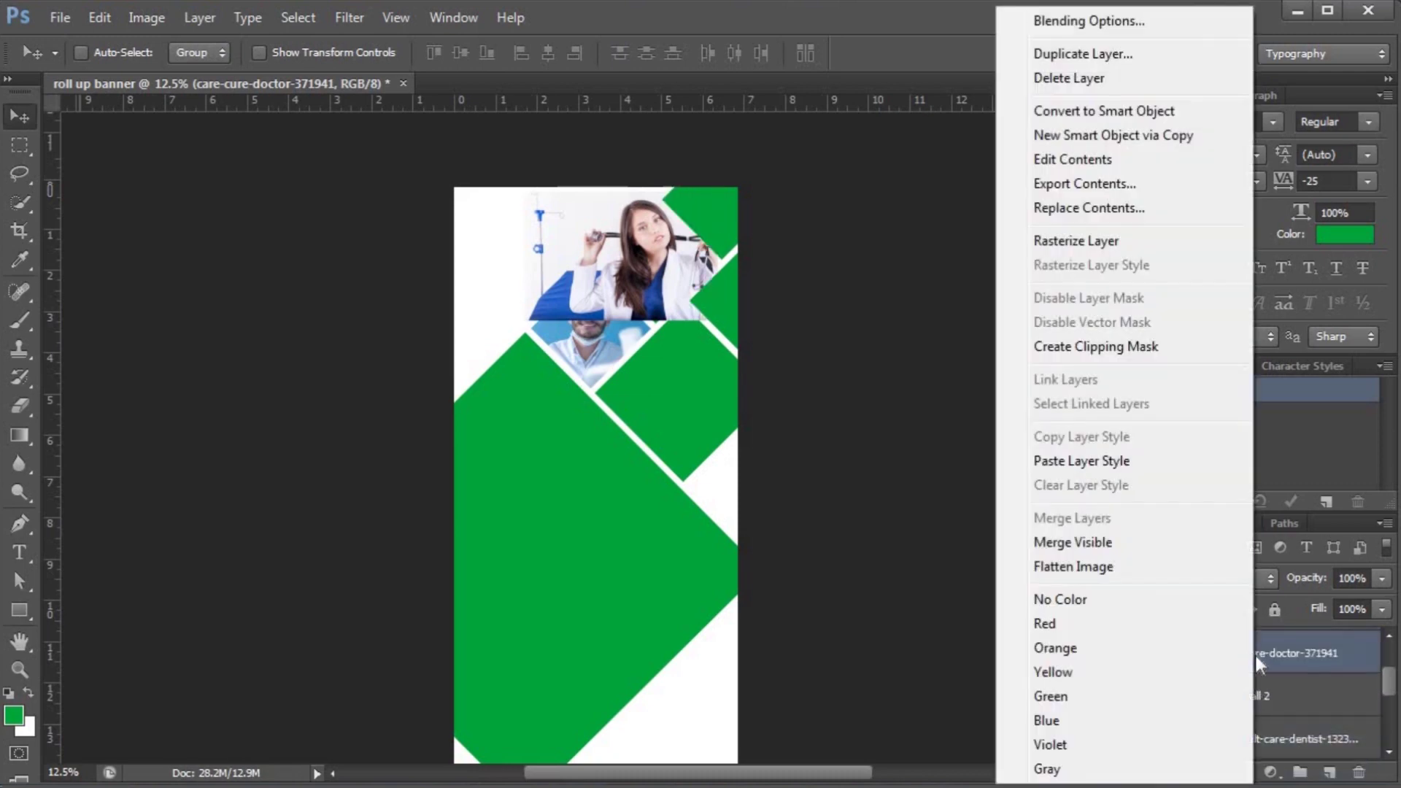
left_click(1130, 356)
left_click_drag(684, 270, 693, 281)
key("ctrl+plus")
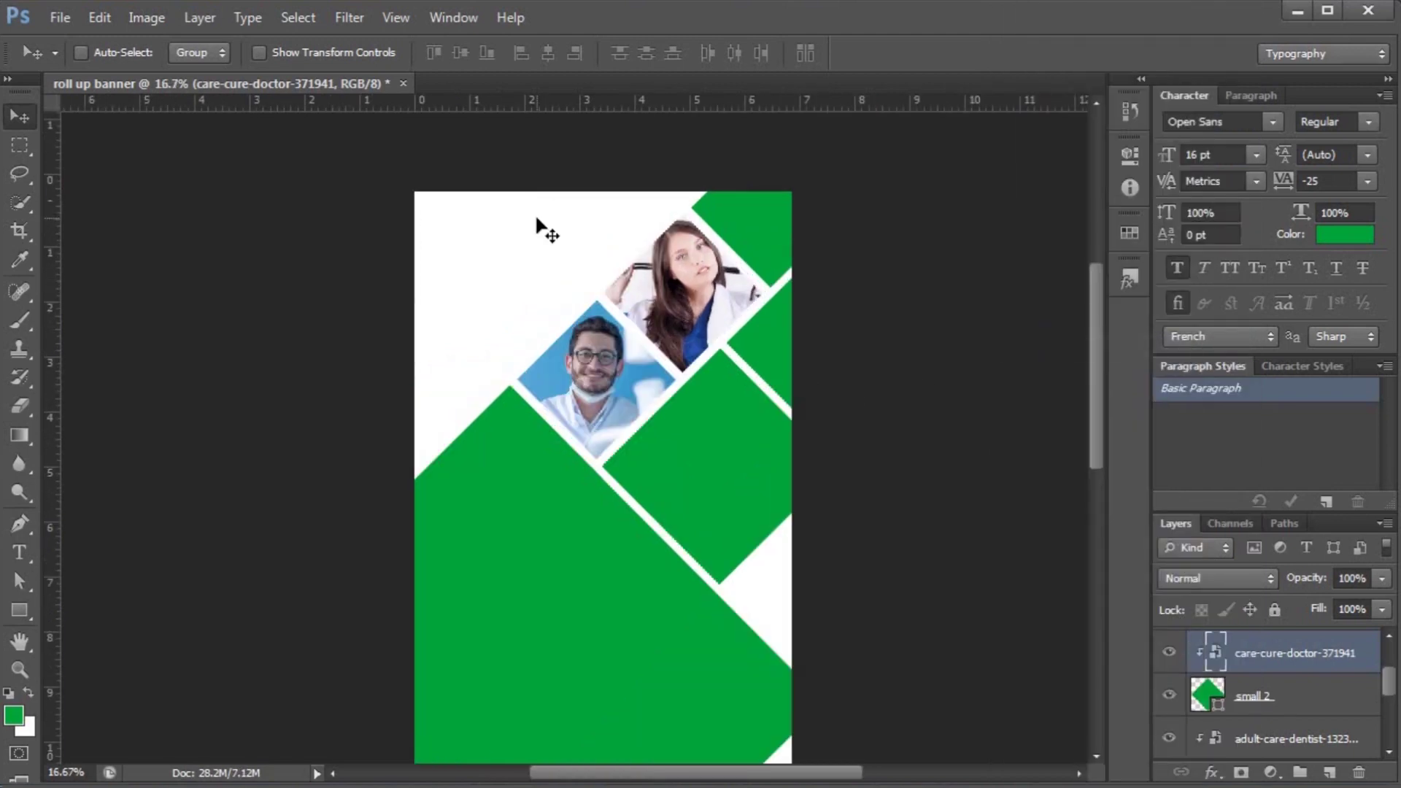
left_click(64, 19)
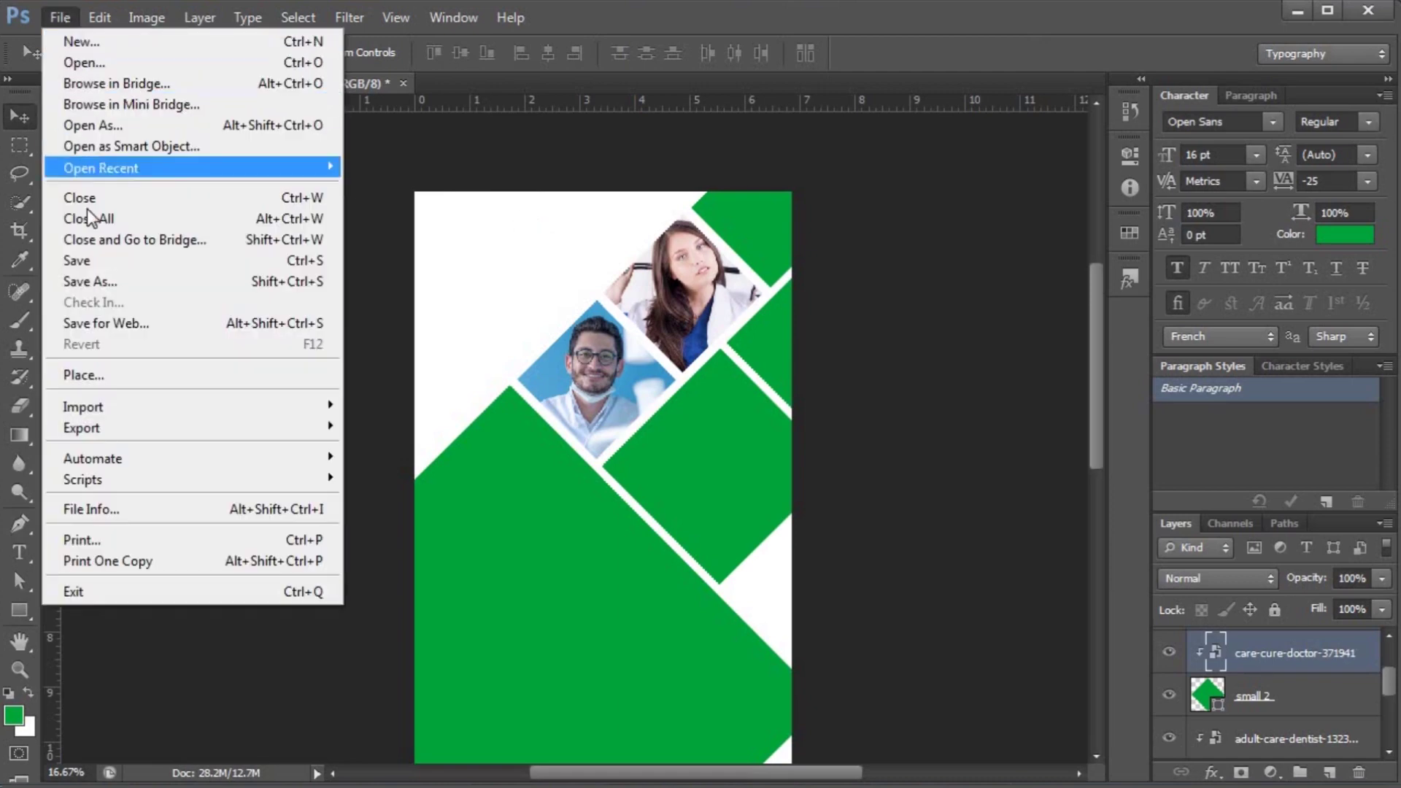
- Place the adult-biology-chemical-356040 scientist photo toward the top right and scale it down
left_click(75, 382)
double_click(656, 229)
left_click_drag(588, 338, 776, 196)
left_click_drag(957, 419, 839, 281)
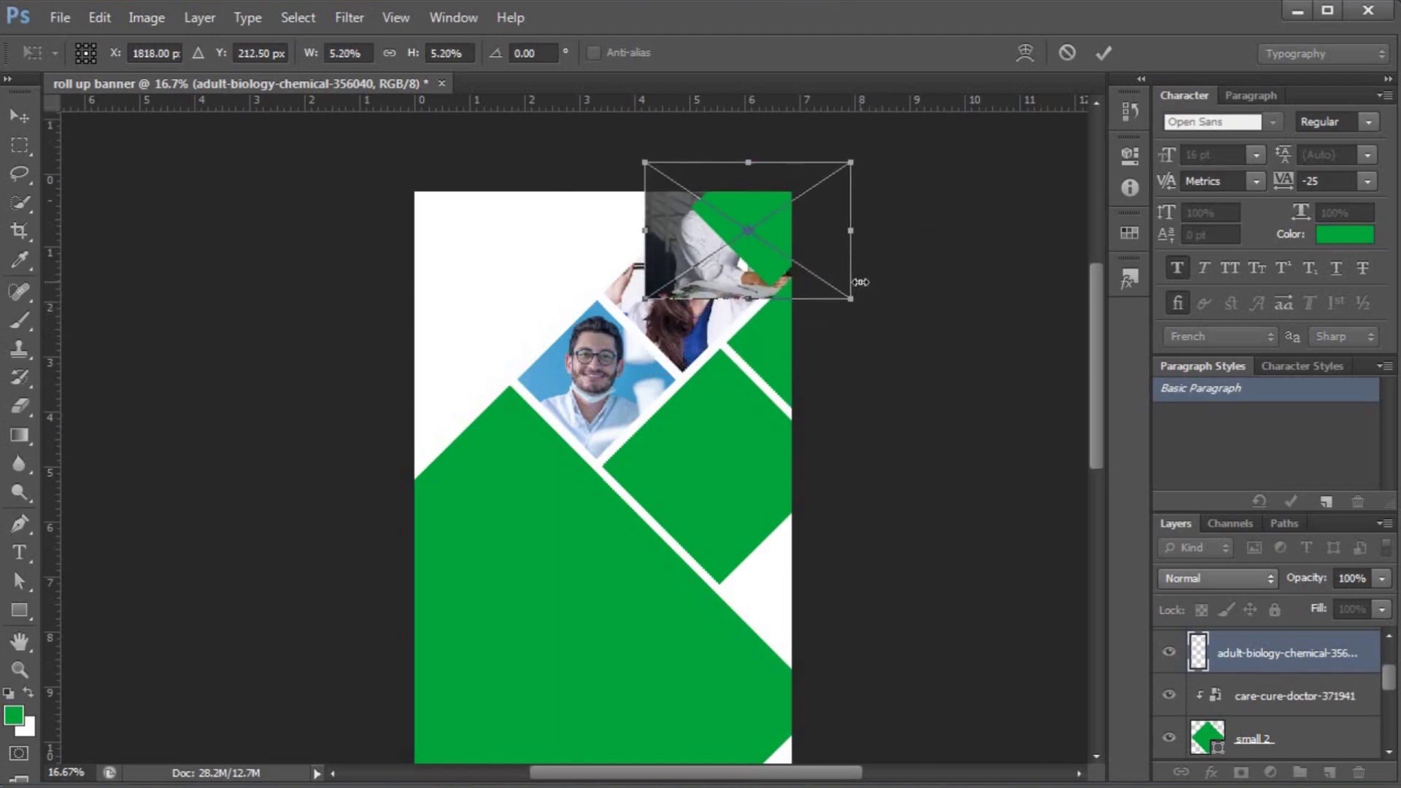
key("Return")
- Clip the scientist photo to the small 3 diamond and resize it to fit
scroll(1306, 701, "up", 1)
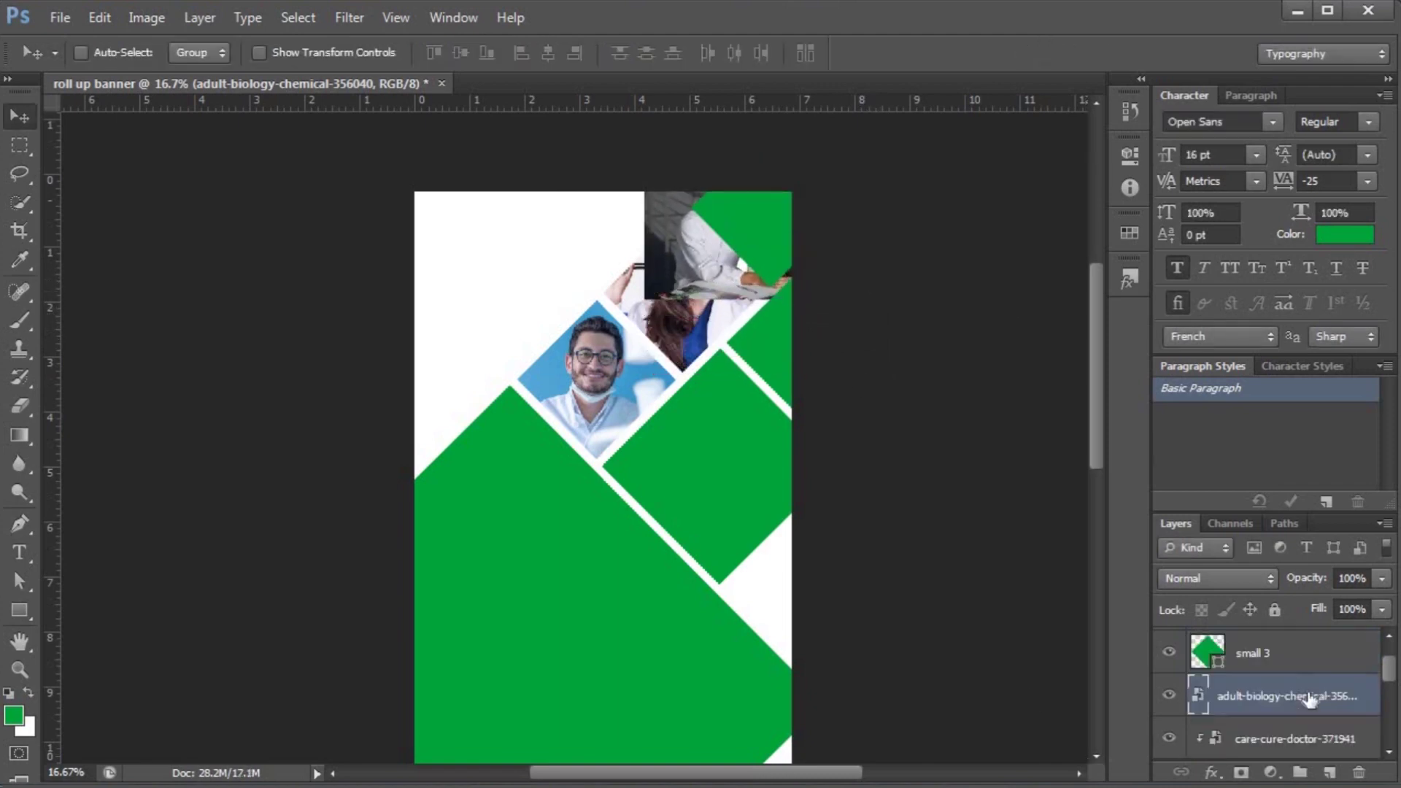
left_click_drag(1265, 697, 1251, 633)
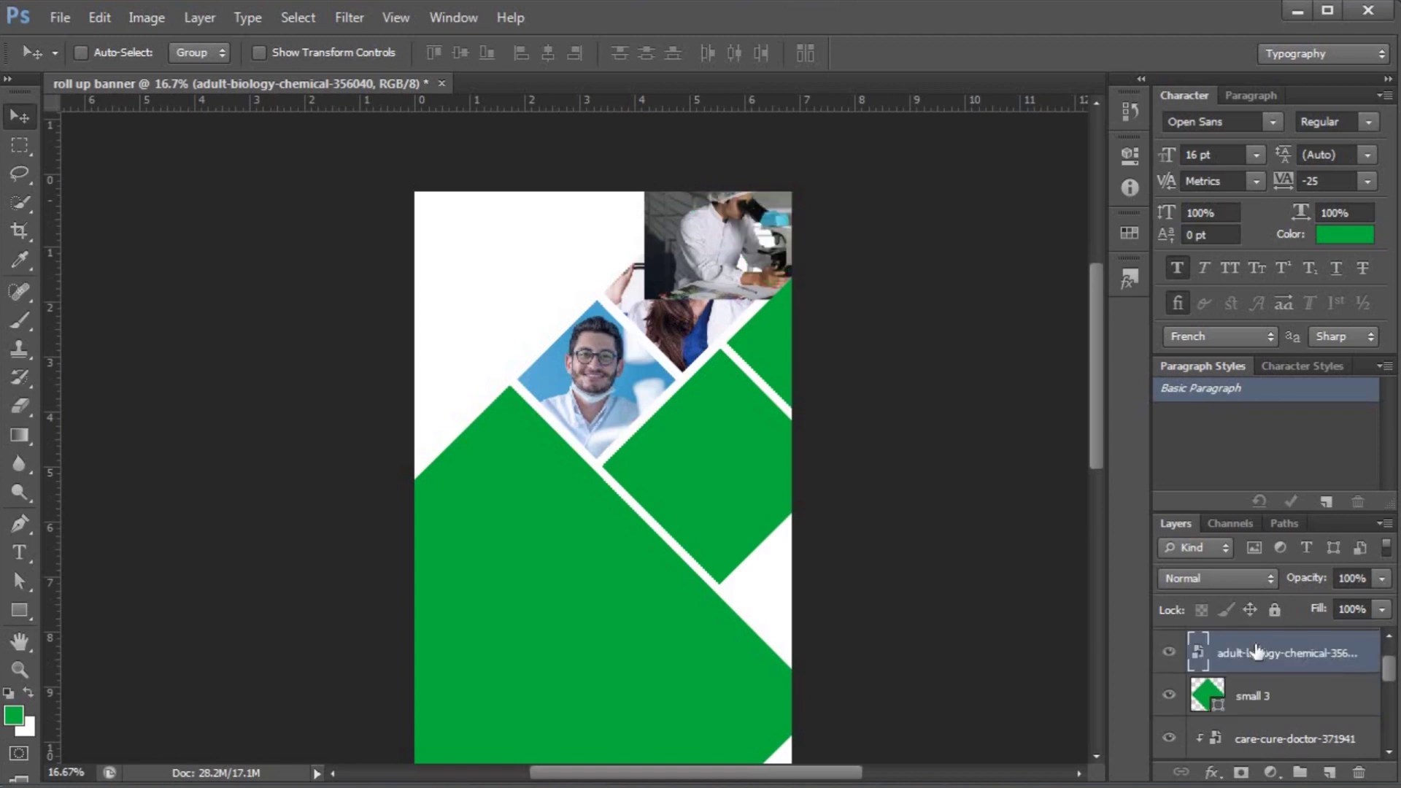
right_click(1248, 629)
left_click(1141, 350)
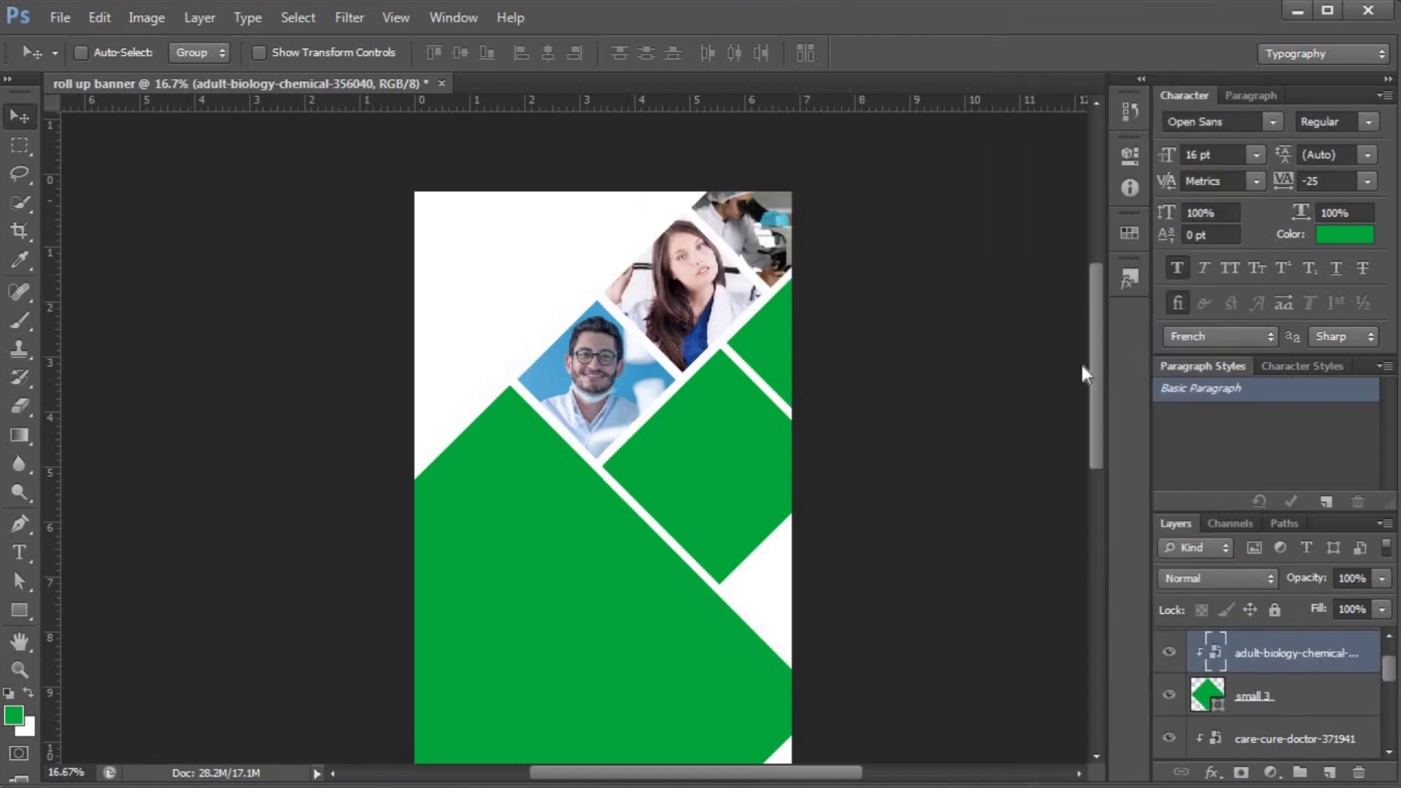
key("ctrl+t")
left_click_drag(652, 307, 681, 290)
left_click_drag(758, 249, 768, 259)
key("Return")
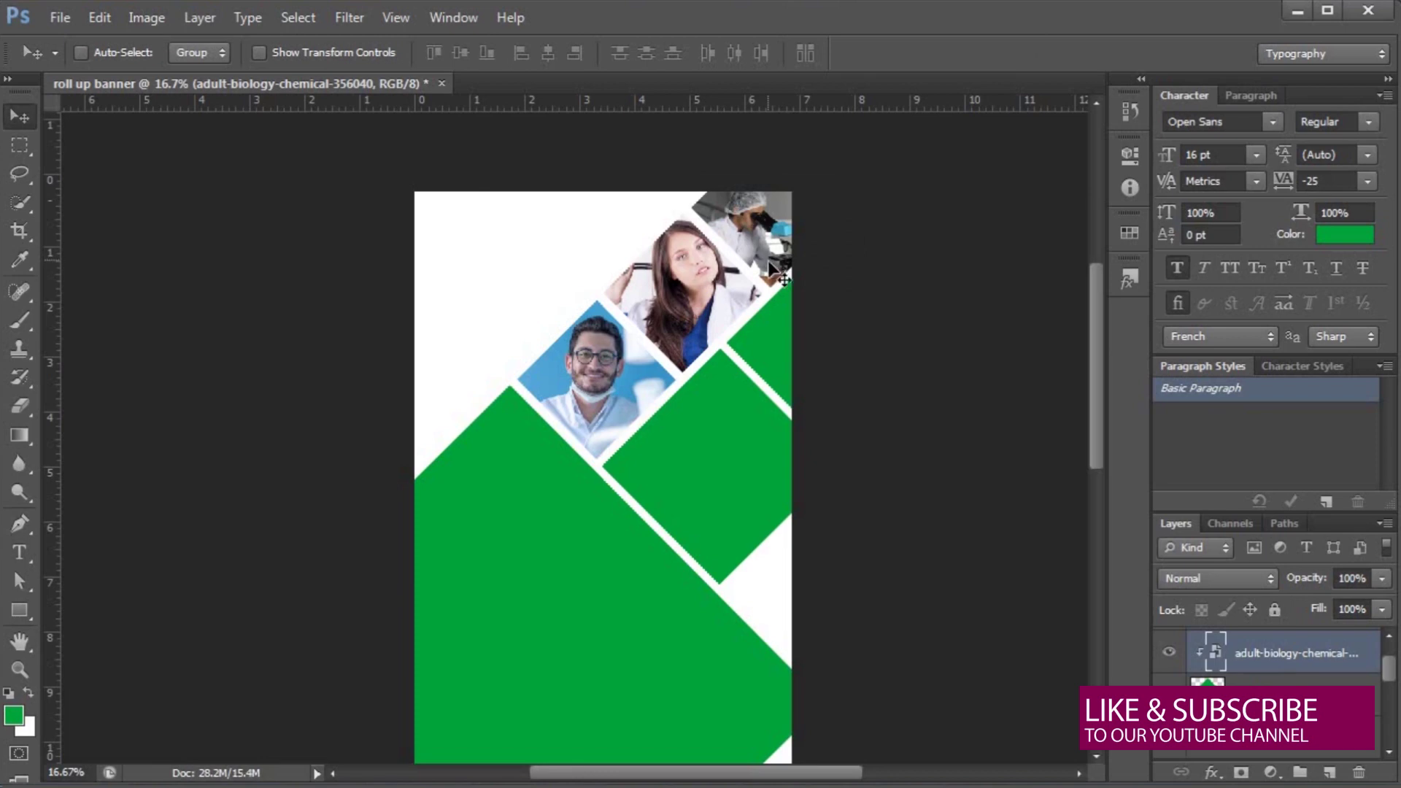
scroll(759, 270, "down", 3)
right_click(715, 420)
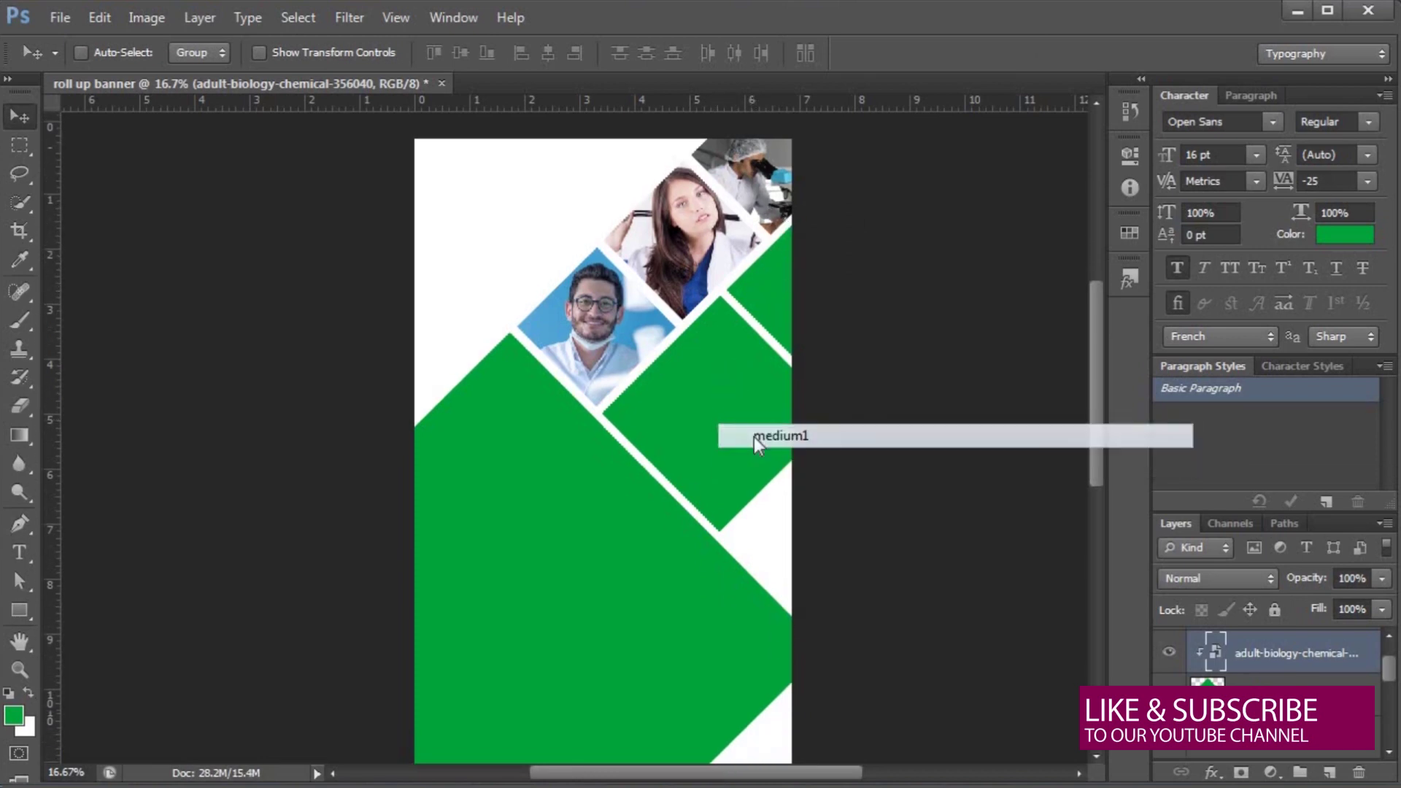
- With medium1 active, place the adult-doctor-girl-355934 photo over the medium diamond, slightly shrunk
left_click(754, 438)
left_click(60, 18)
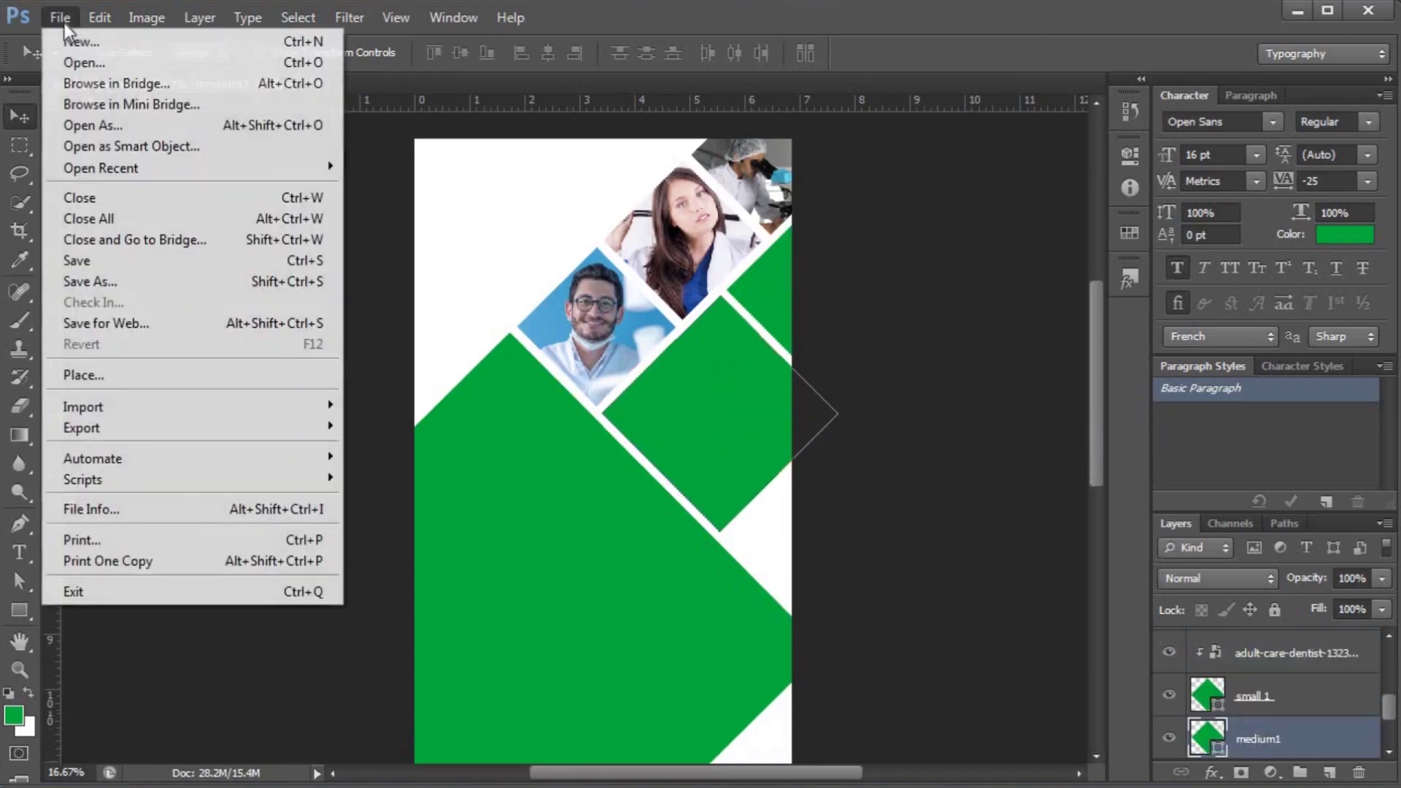
left_click(138, 372)
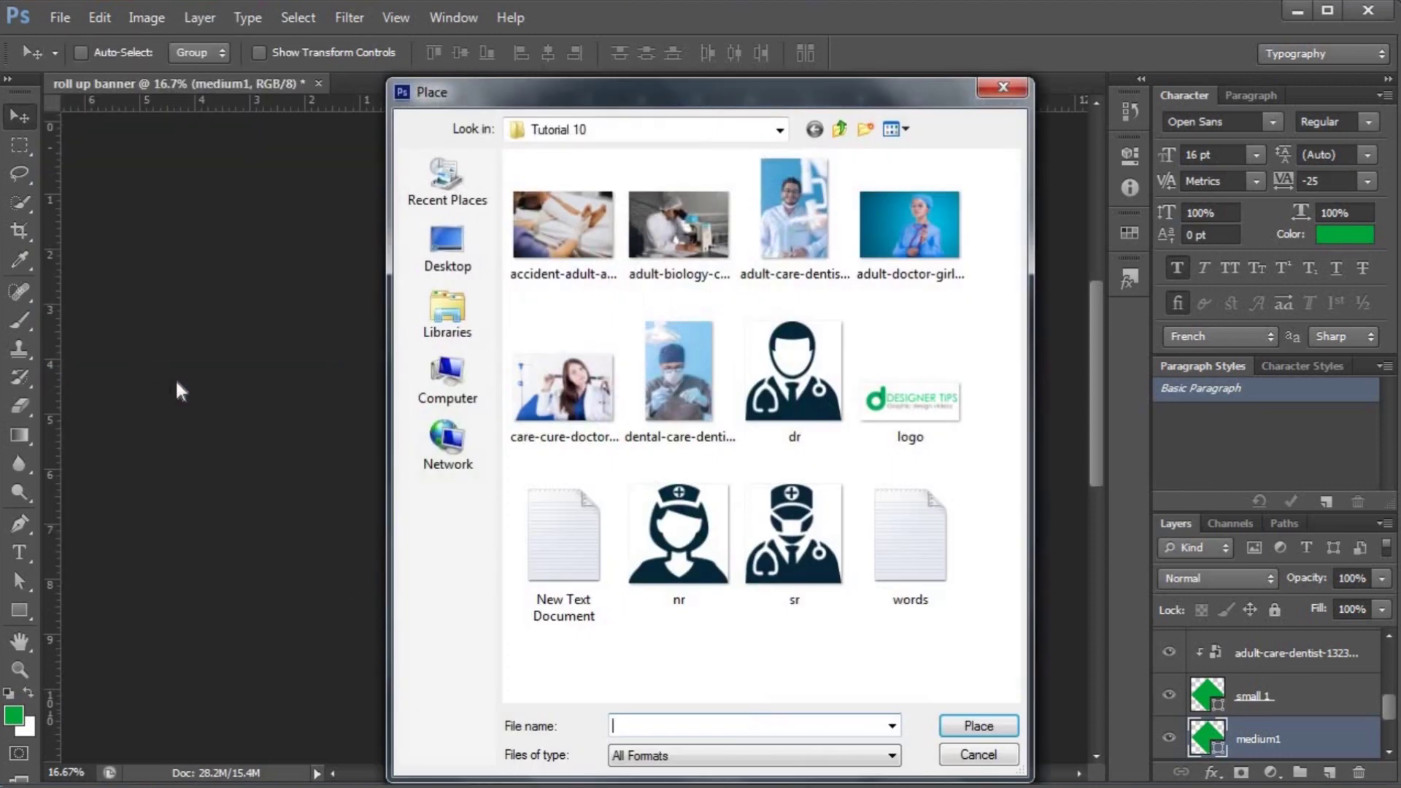
double_click(870, 227)
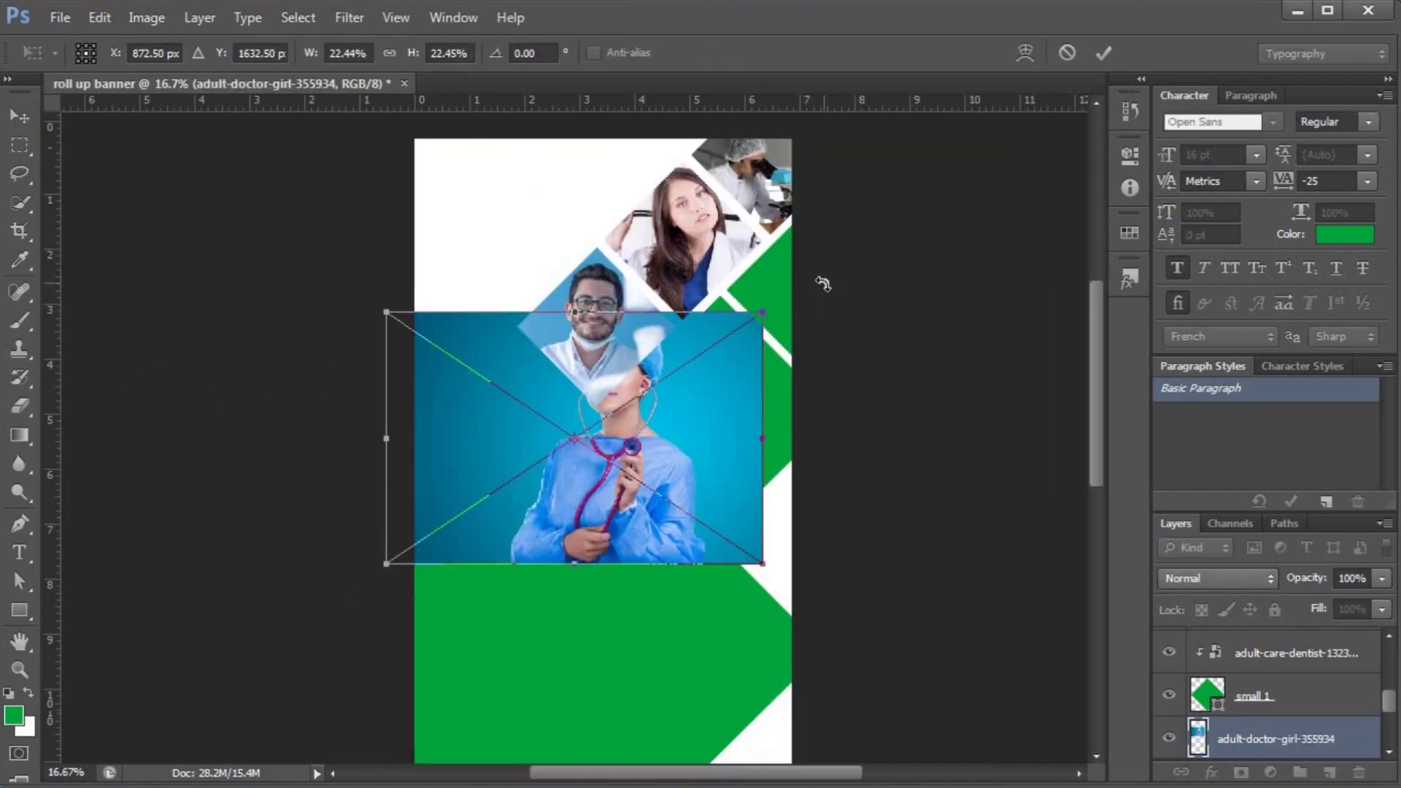
left_click_drag(693, 409, 784, 405)
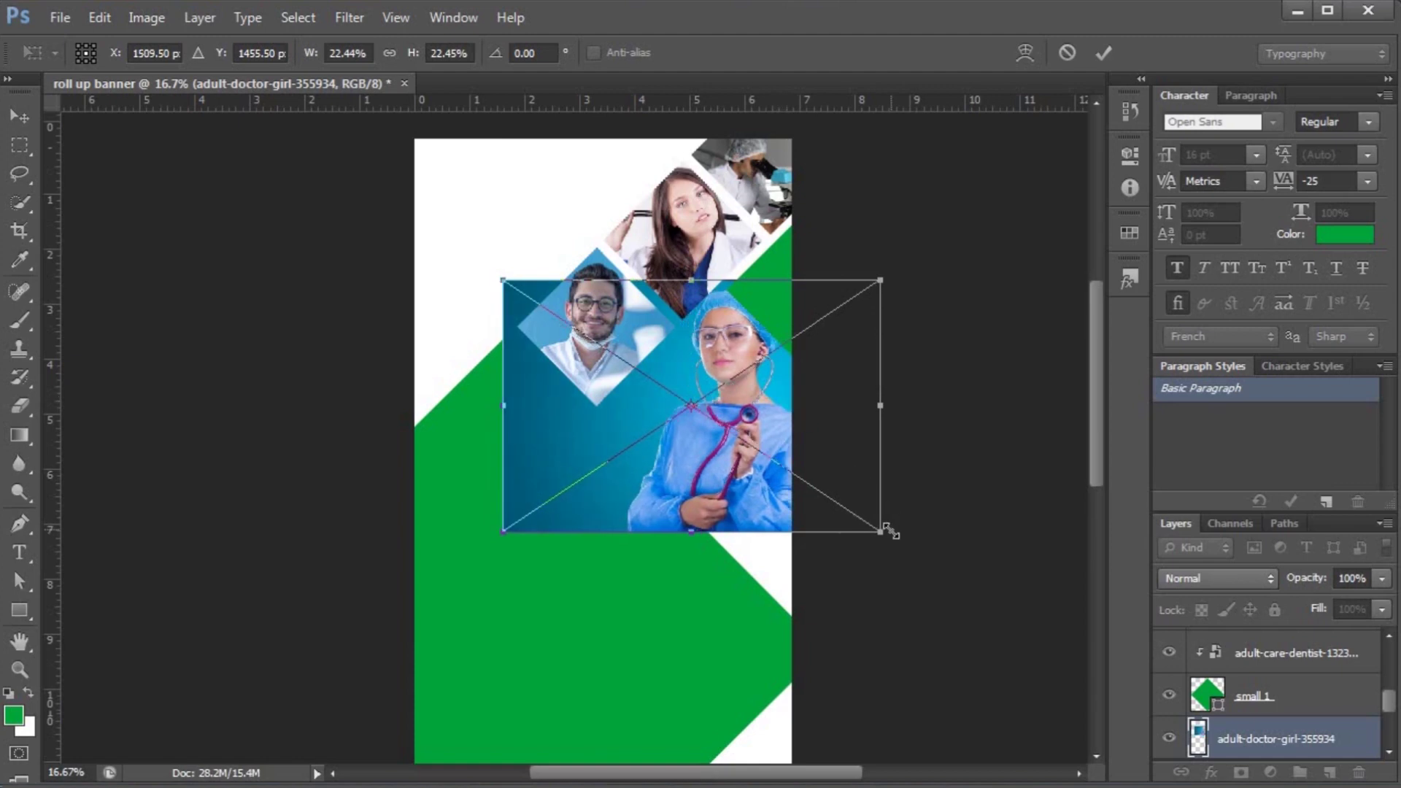
left_click_drag(870, 515, 837, 497)
key("Return")
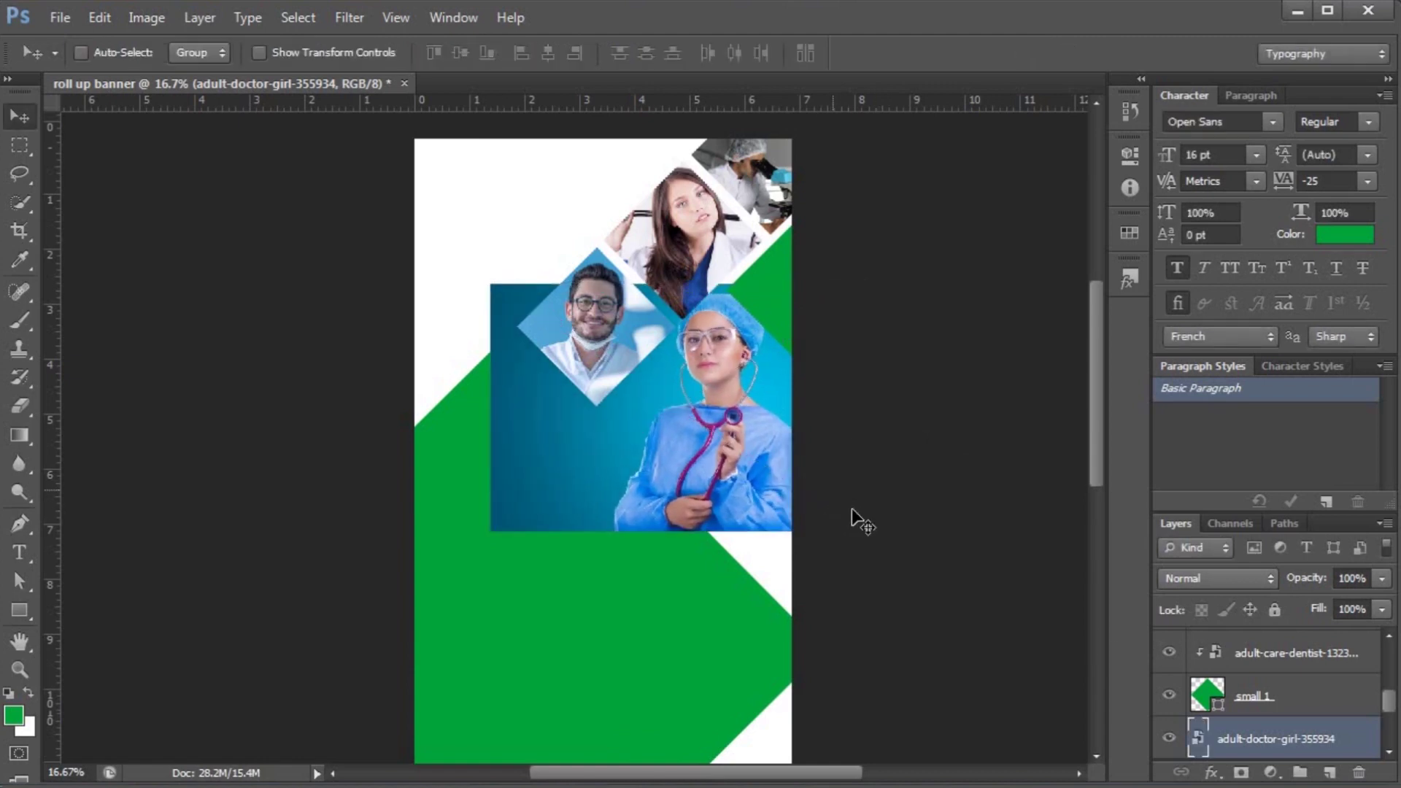
- Clip the stethoscope doctor photo into the medium1 diamond
scroll(1351, 729, "down", 1)
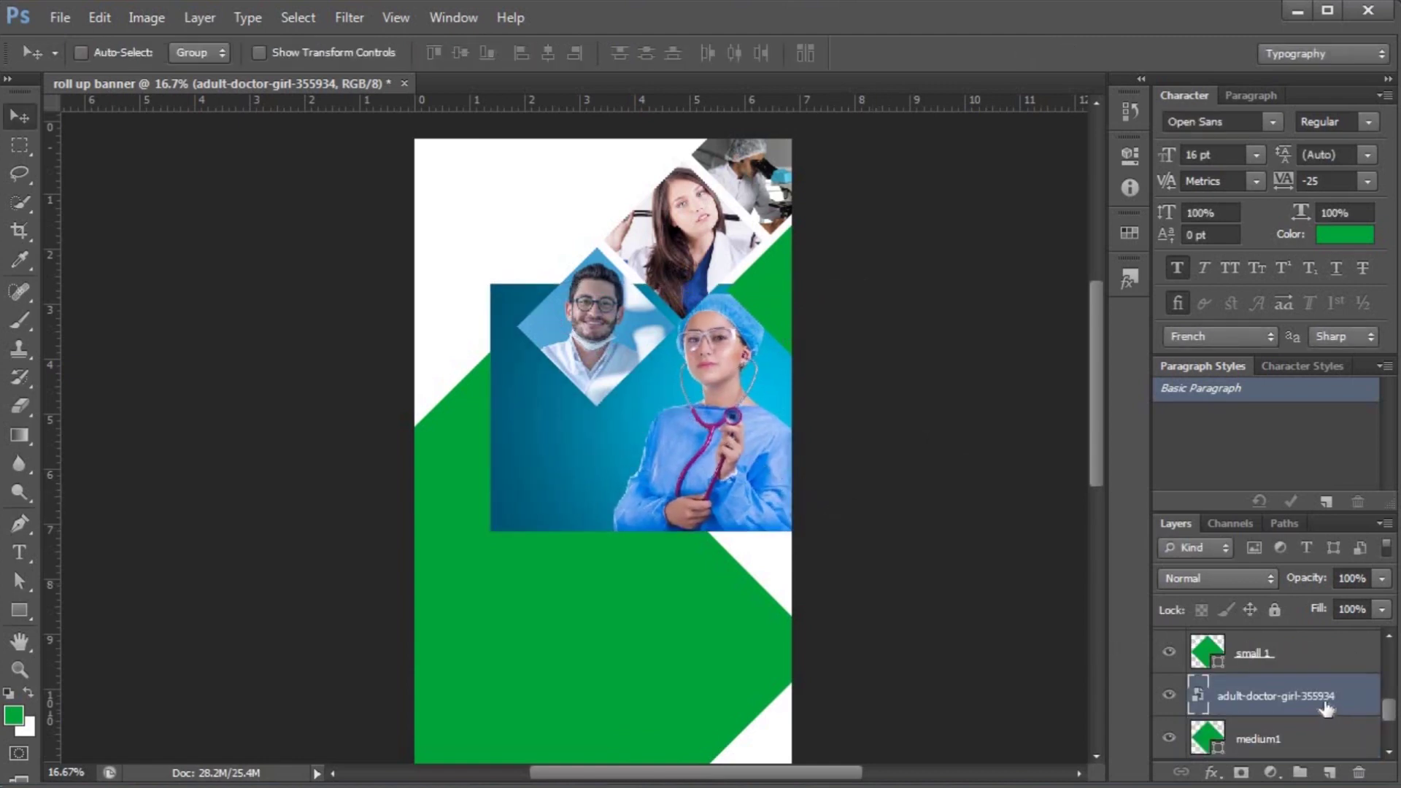
right_click(1325, 704)
left_click(1179, 348)
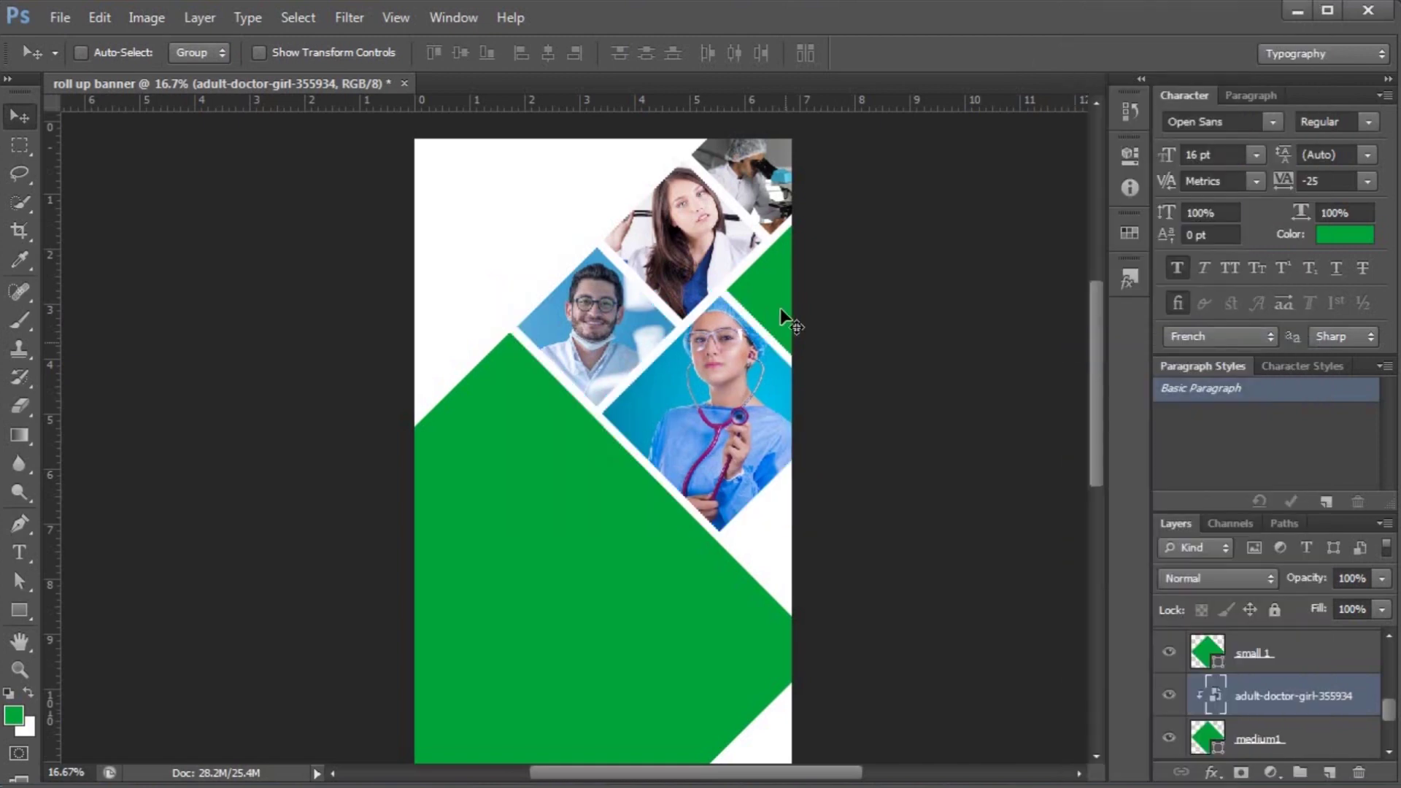
right_click(778, 307)
left_click(813, 319)
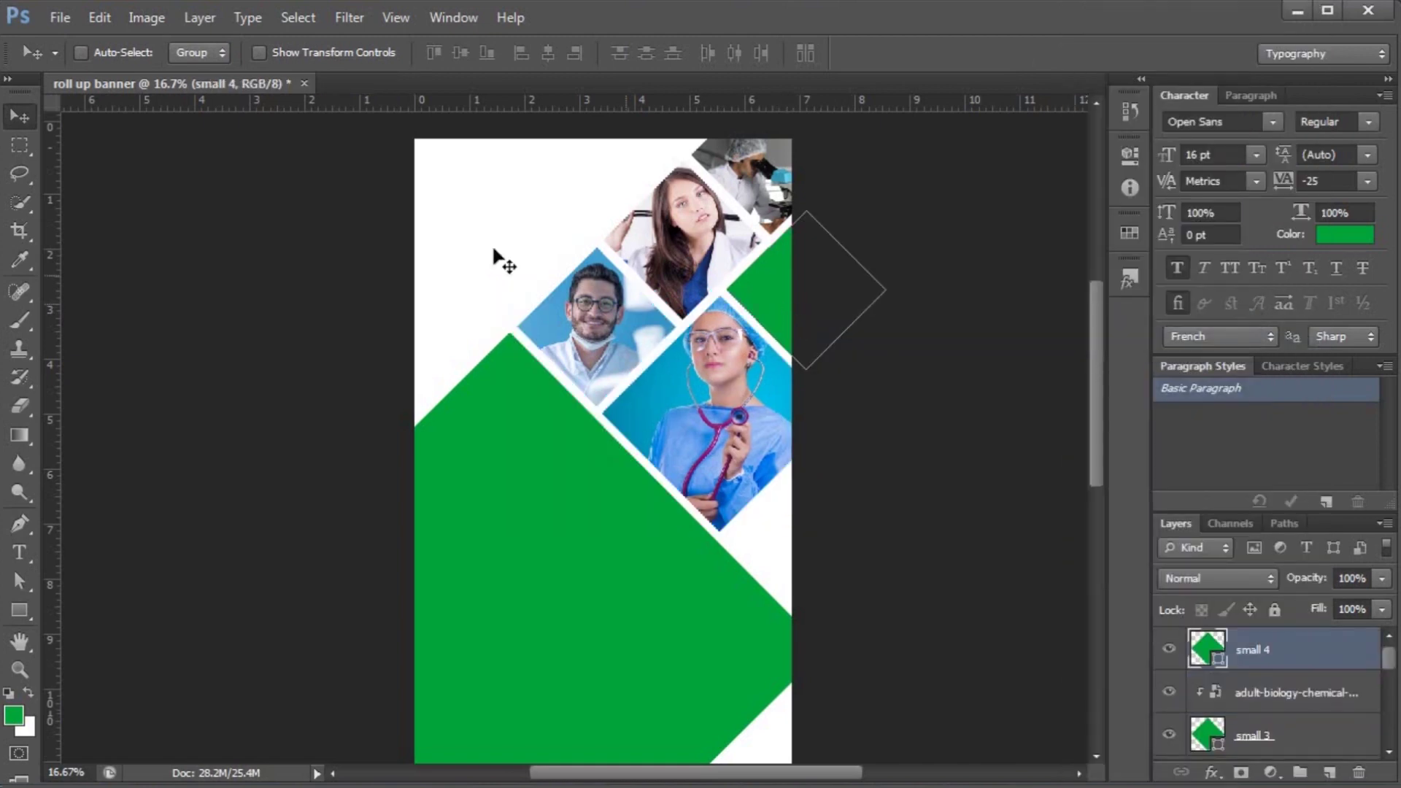
- Place the dental-care-dentist photo, scaled to about 5.5%, over the small right-edge diamond
left_click(48, 18)
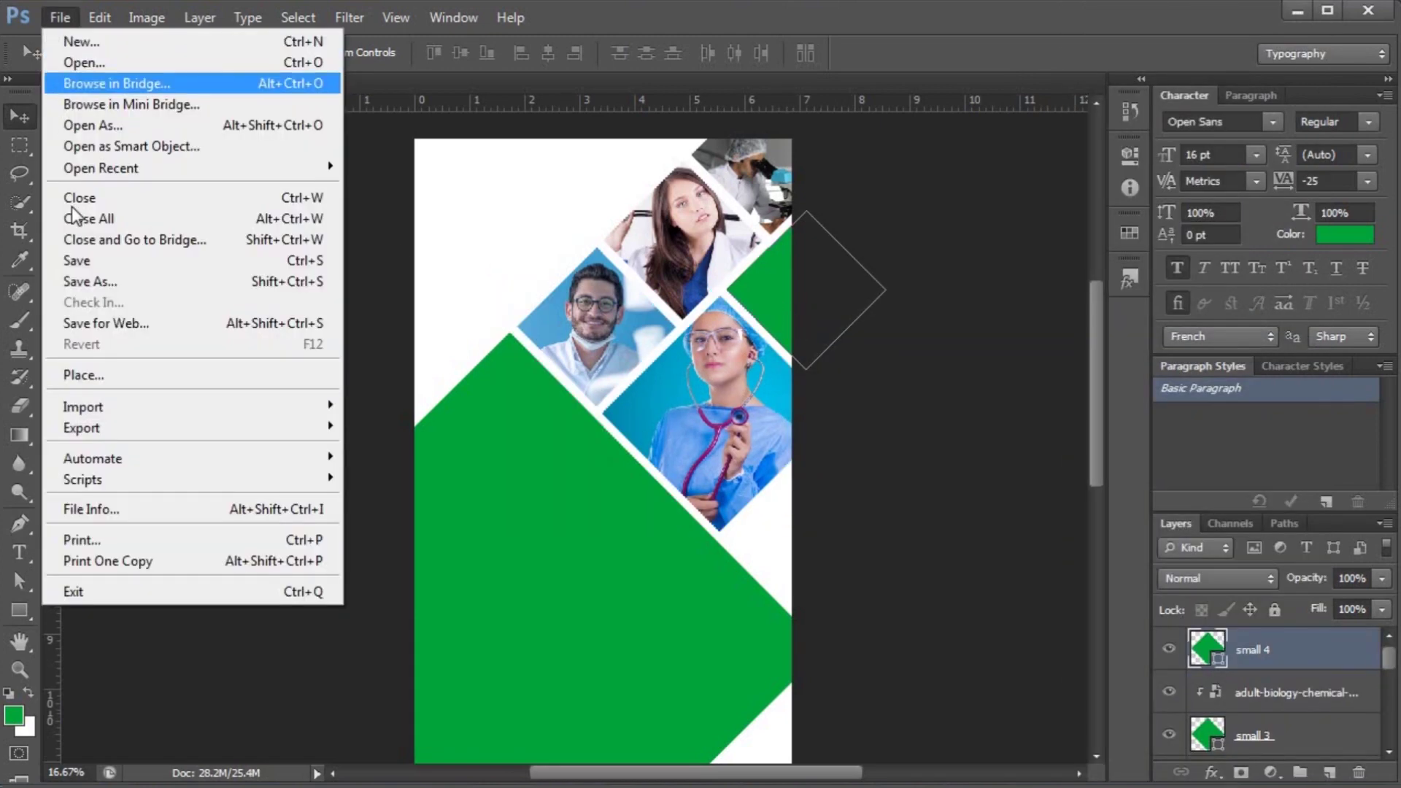
left_click(88, 374)
double_click(693, 397)
left_click_drag(764, 161, 660, 399)
left_click_drag(604, 465, 800, 330)
key("Return")
- Clip the dentist photo to the small 4 diamond and nudge it right
right_click(1317, 658)
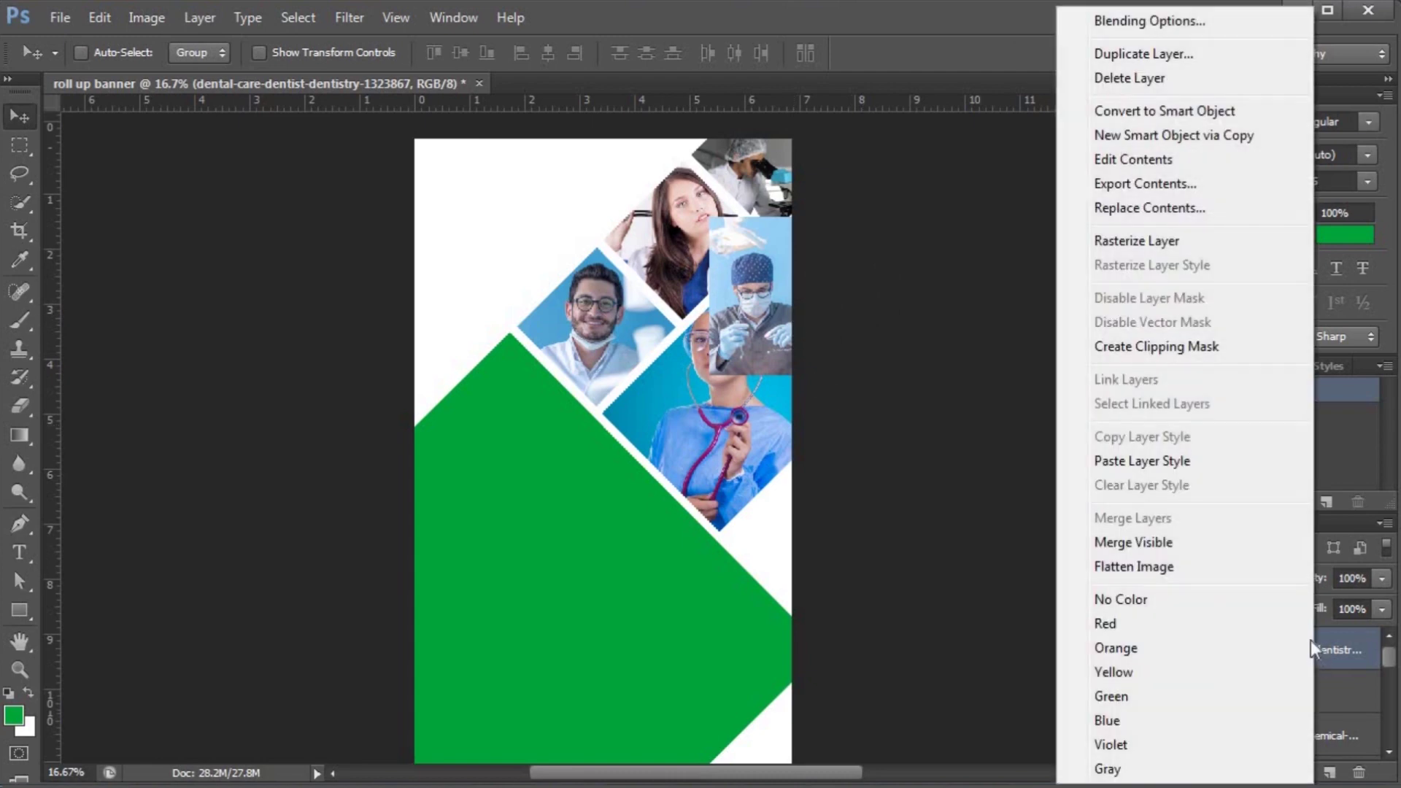
left_click(1200, 347)
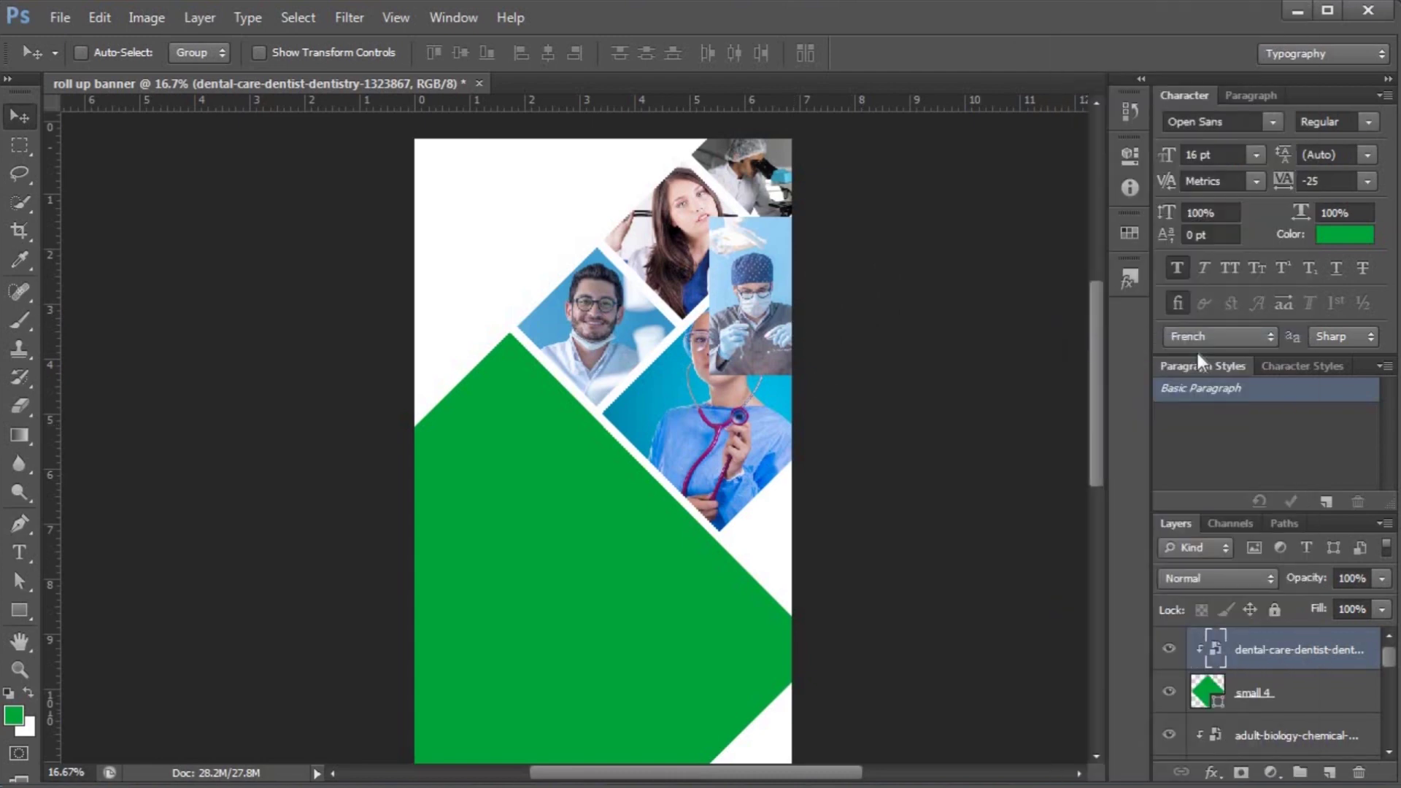
key("shift+Right")
key("shift+Right")
key("shift+Right")
key("shift+Right")
key("shift+Right")
key("shift+Right")
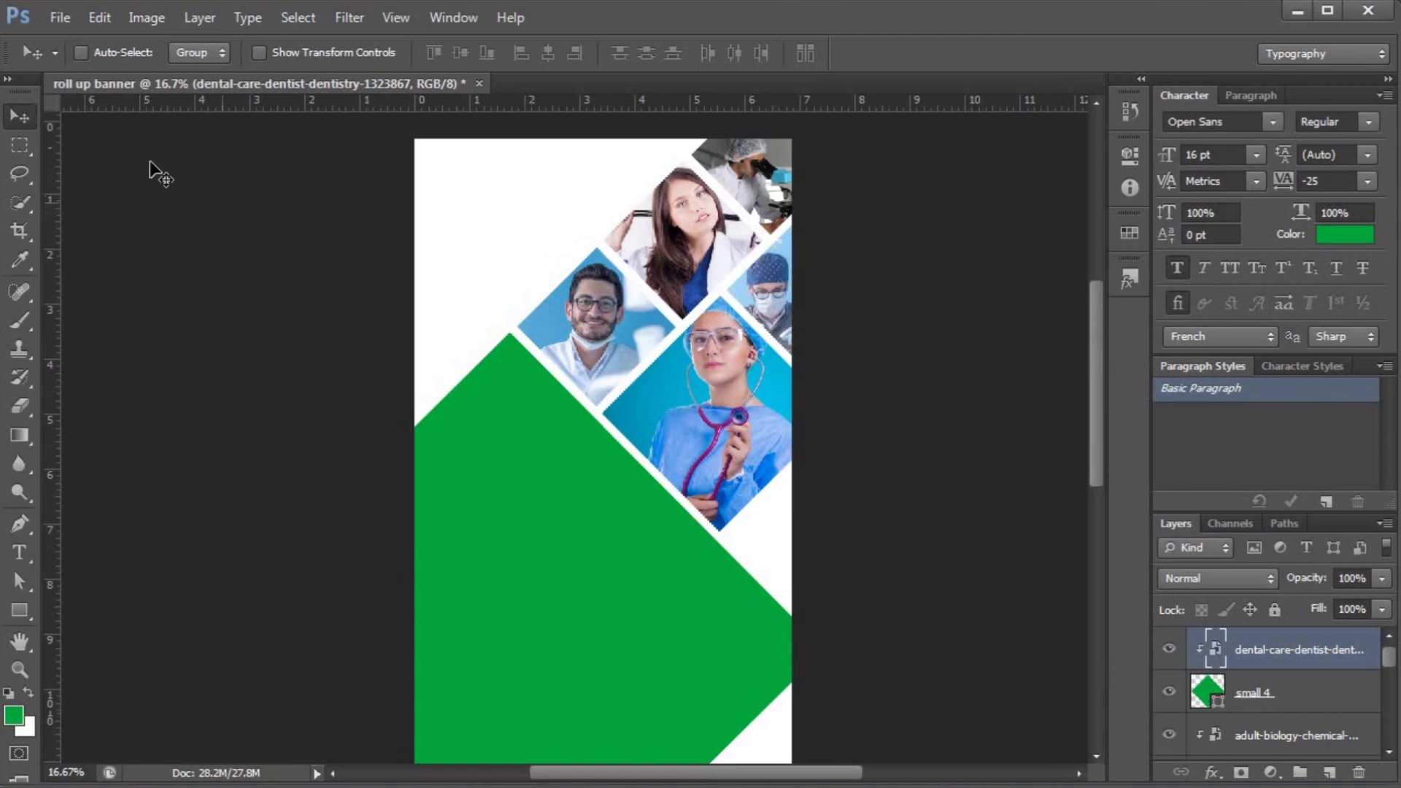
left_click(60, 17)
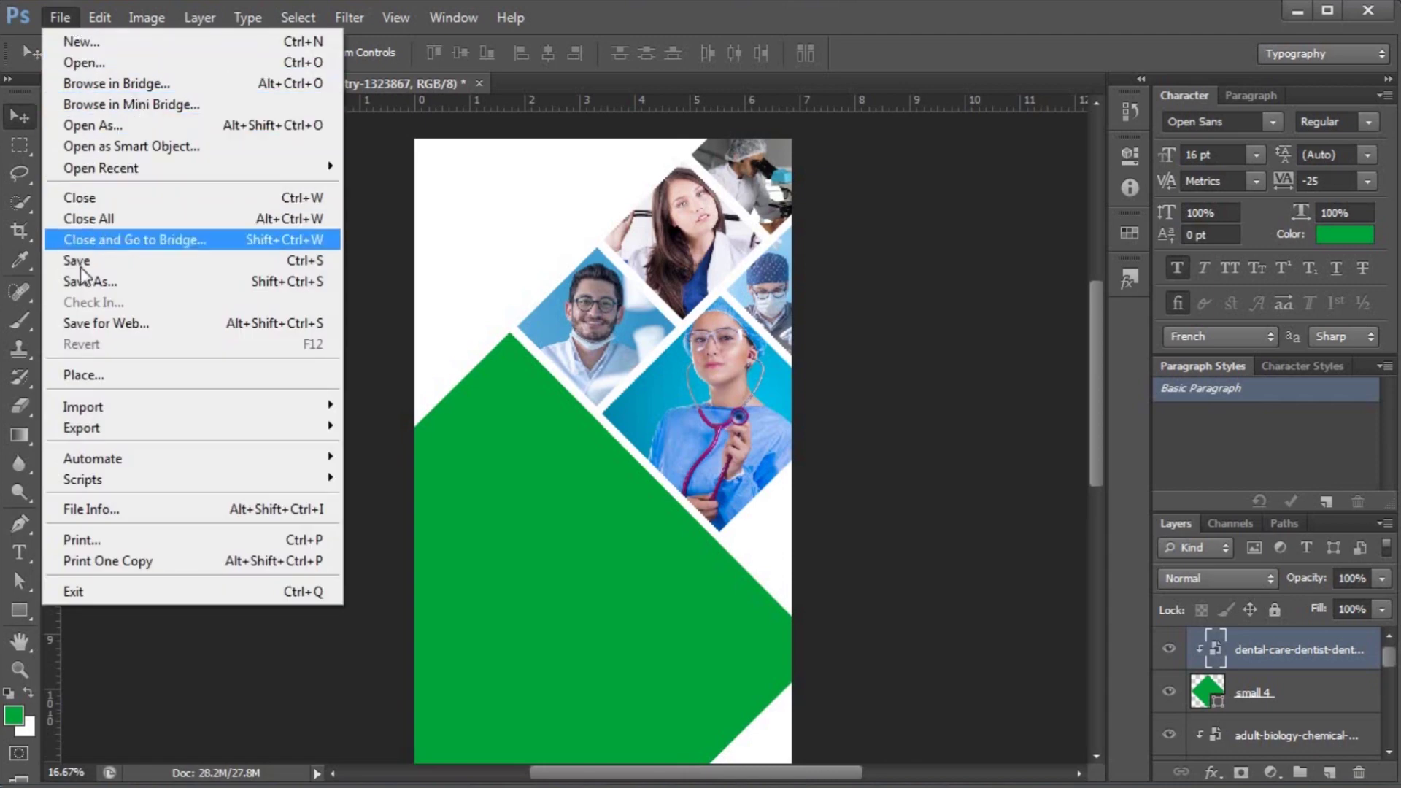
- Place the DESIGNER TIPS logo at the banner's top left, scaled to about 69%
left_click(80, 375)
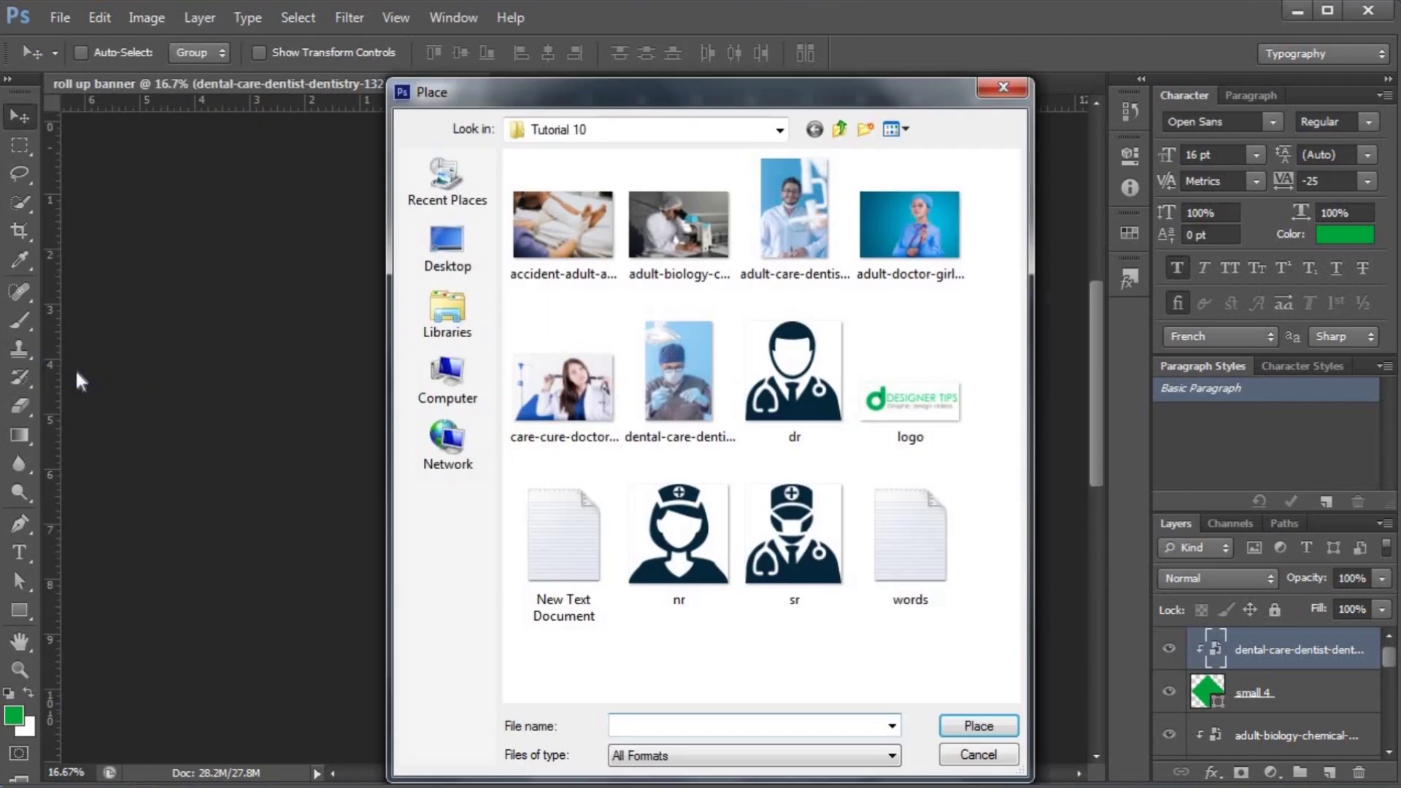
double_click(918, 399)
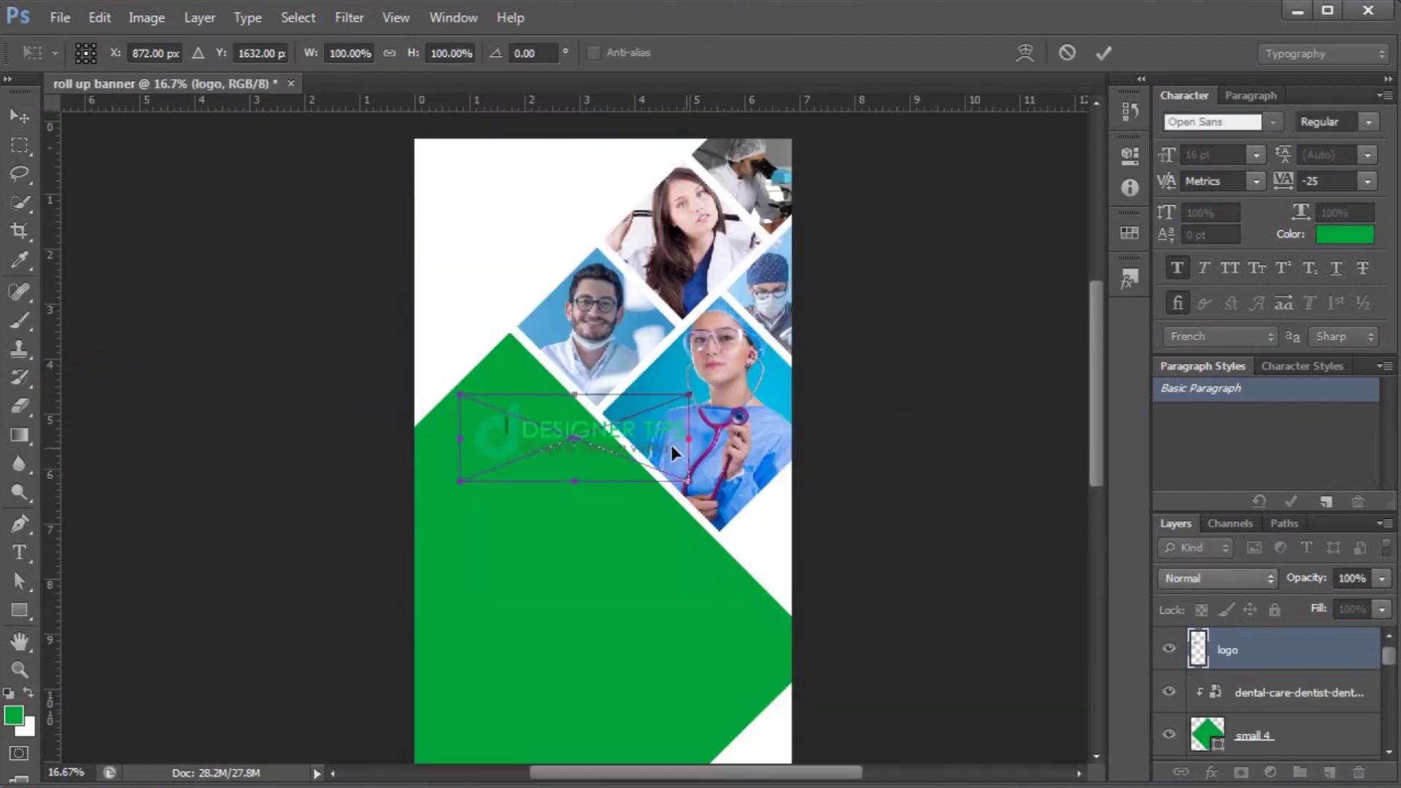
left_click_drag(646, 436, 620, 223)
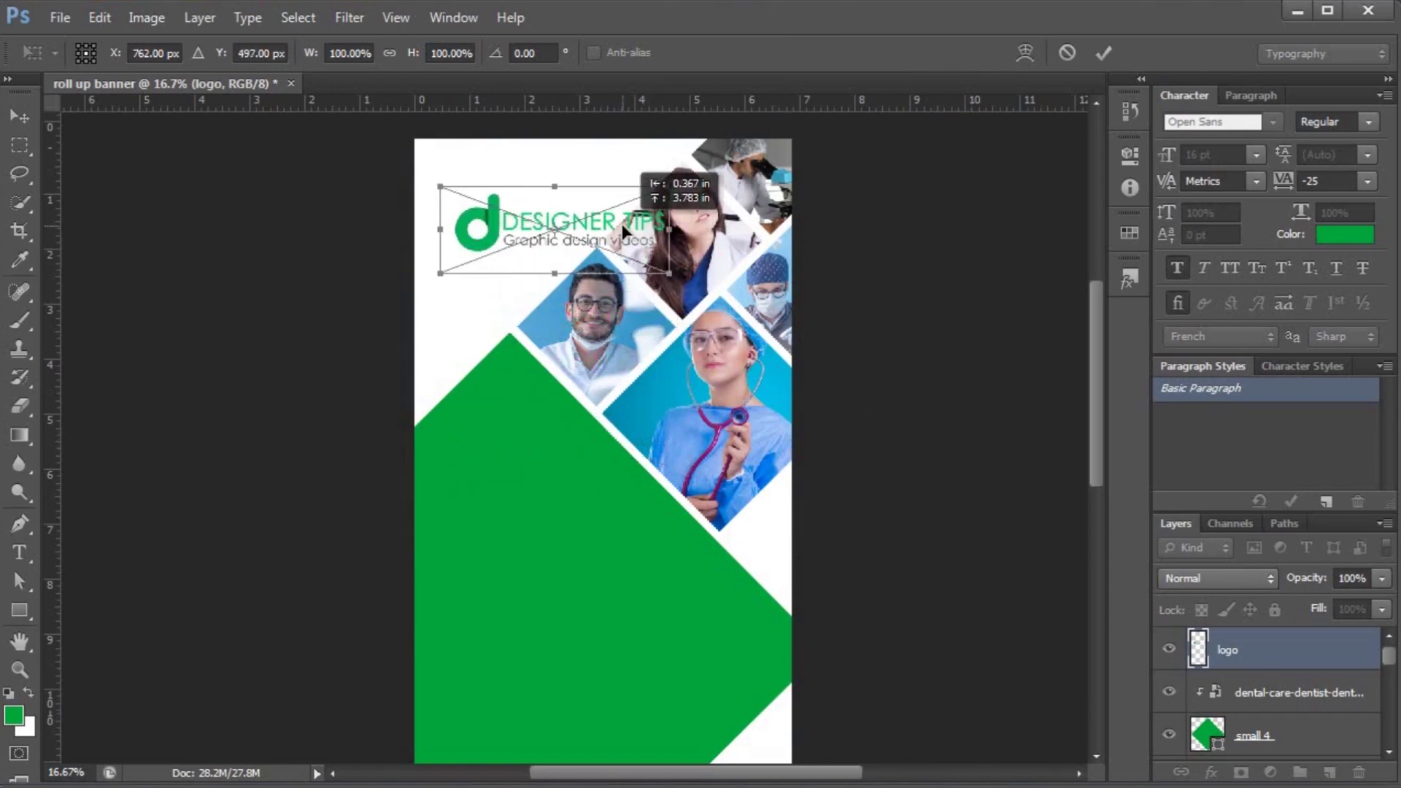
left_click_drag(668, 273, 607, 235)
key("Return")
- Add two vertical guides, one near the left edge and one near the right edge
scroll(482, 334, "down", 1)
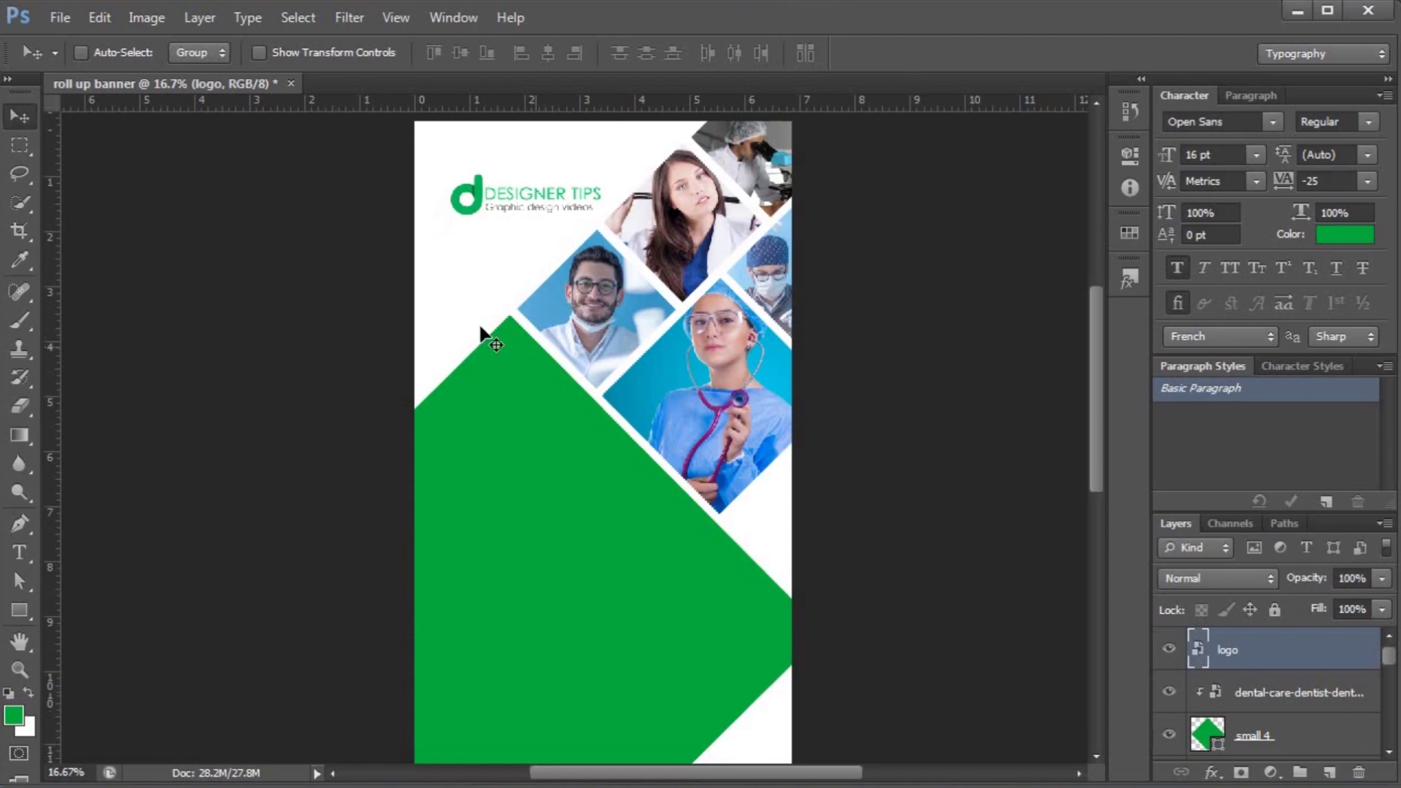
left_click_drag(45, 397, 436, 444)
left_click_drag(51, 453, 772, 596)
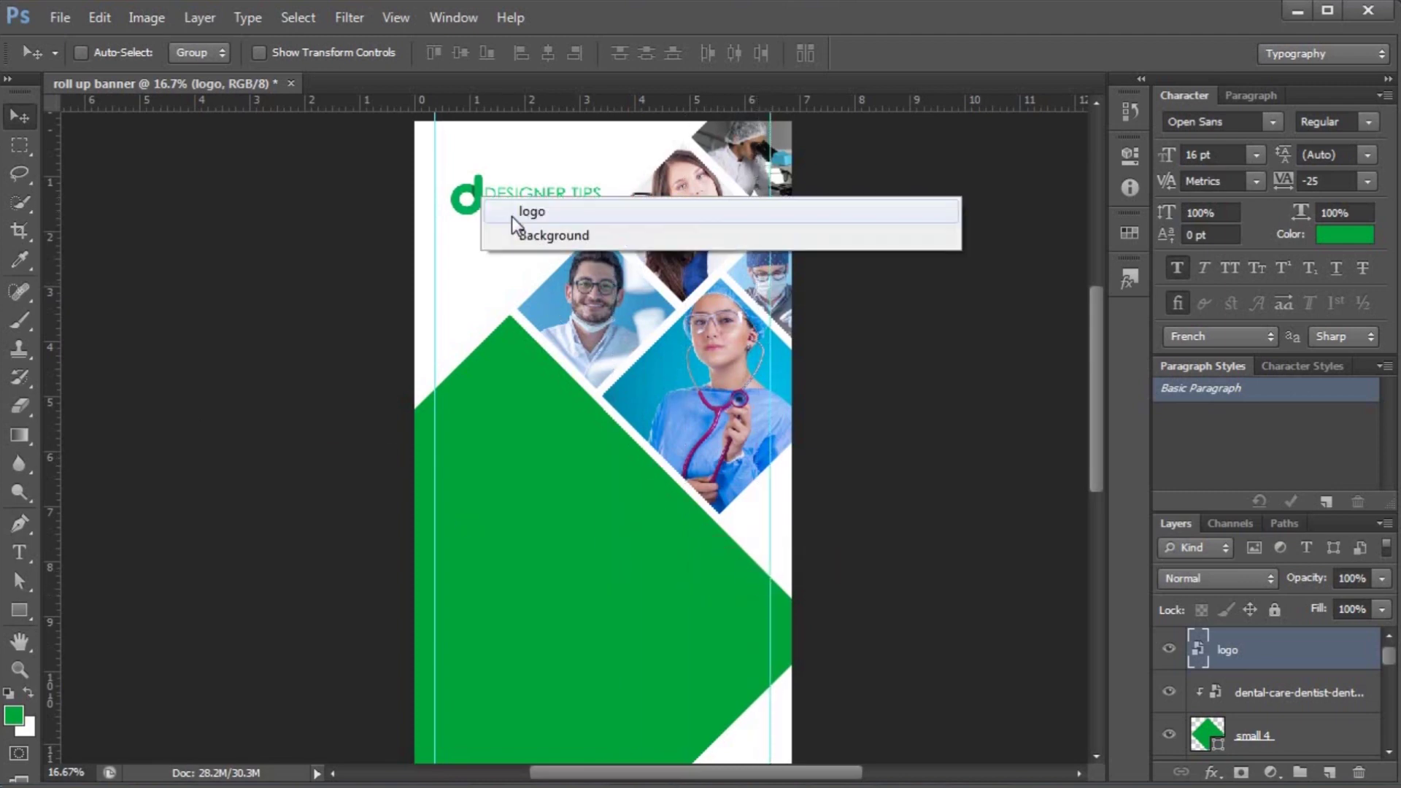
- Align the logo with the left guide and shrink it to about 79%
left_click_drag(514, 216, 499, 197)
key("ctrl+t")
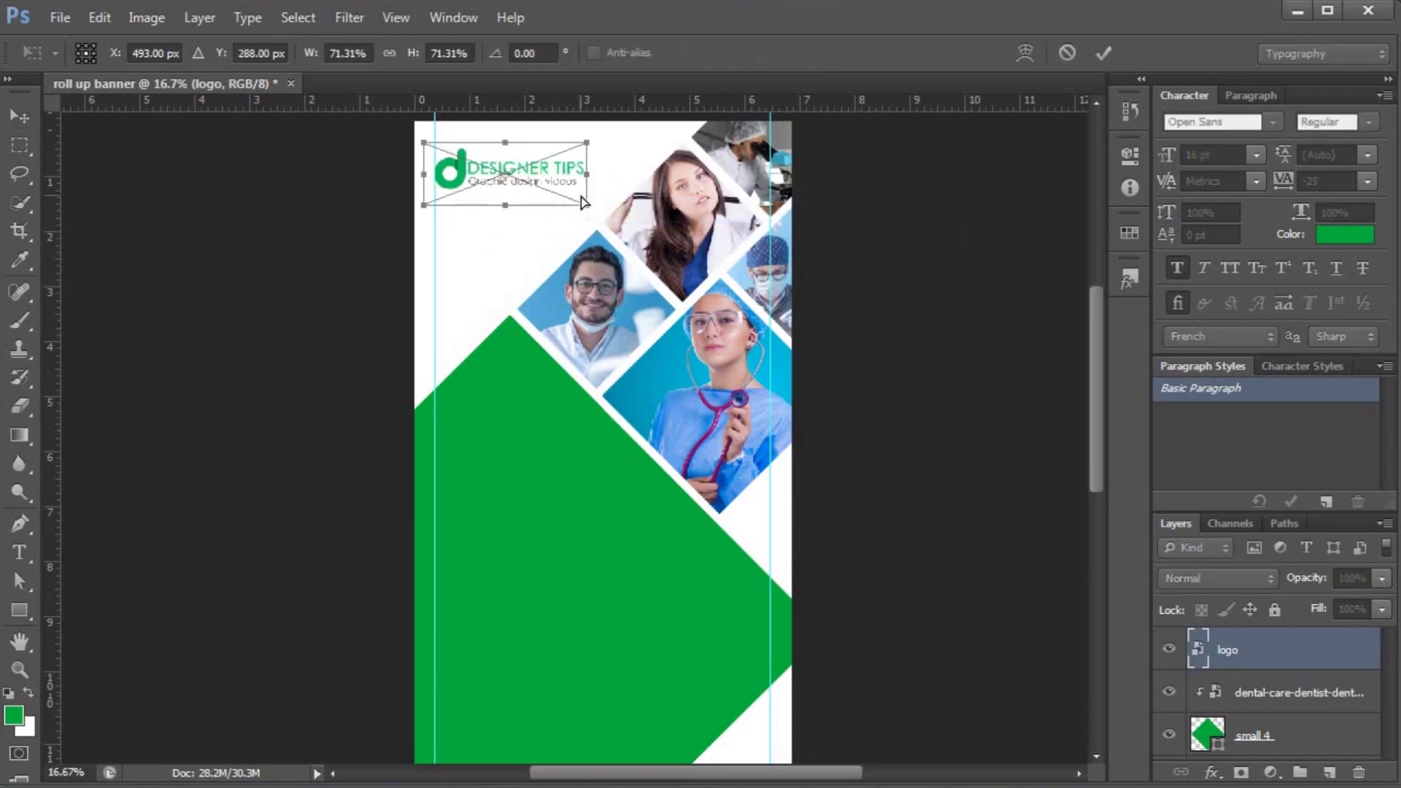
left_click_drag(595, 210, 604, 223)
key("Return")
key("ctrl+minus")
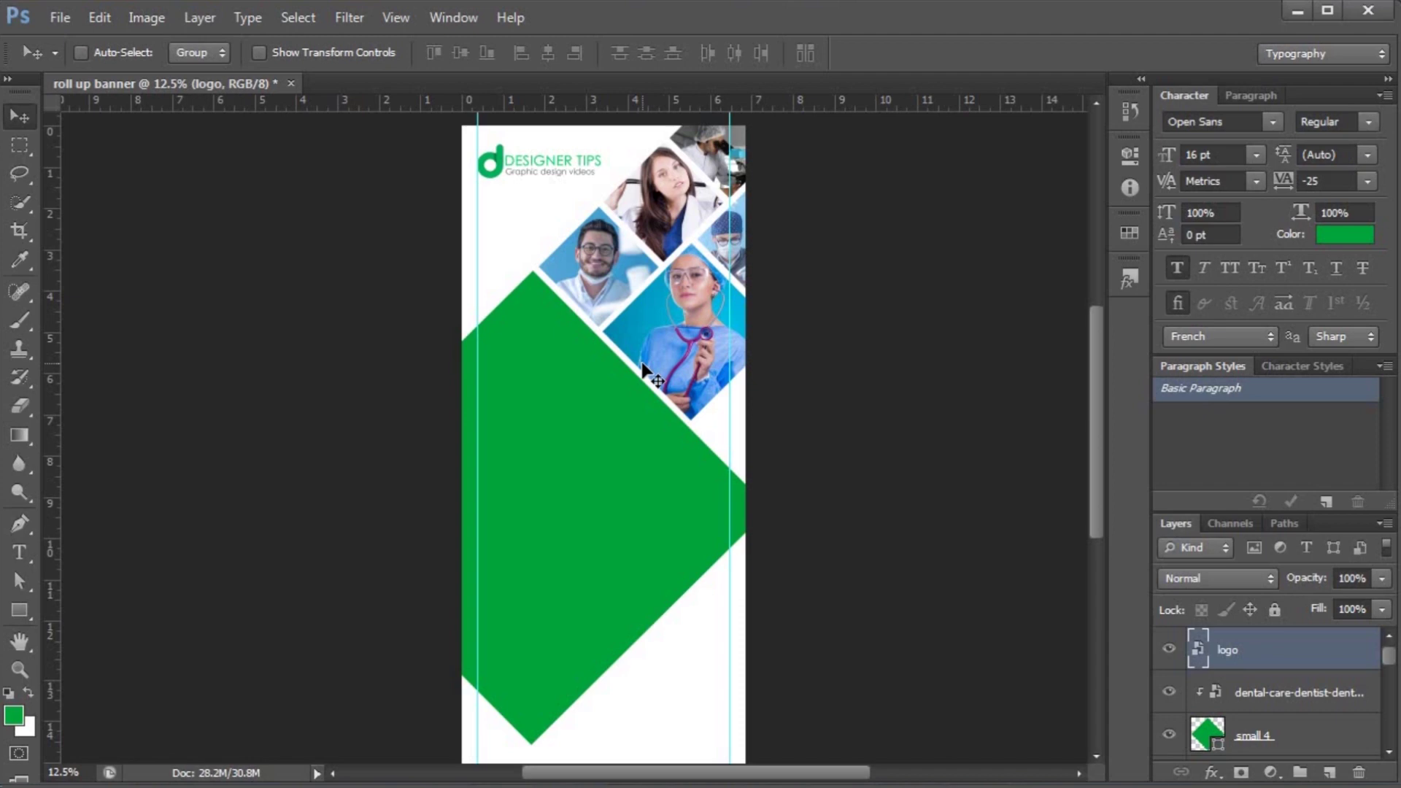
scroll(642, 363, "down", 4)
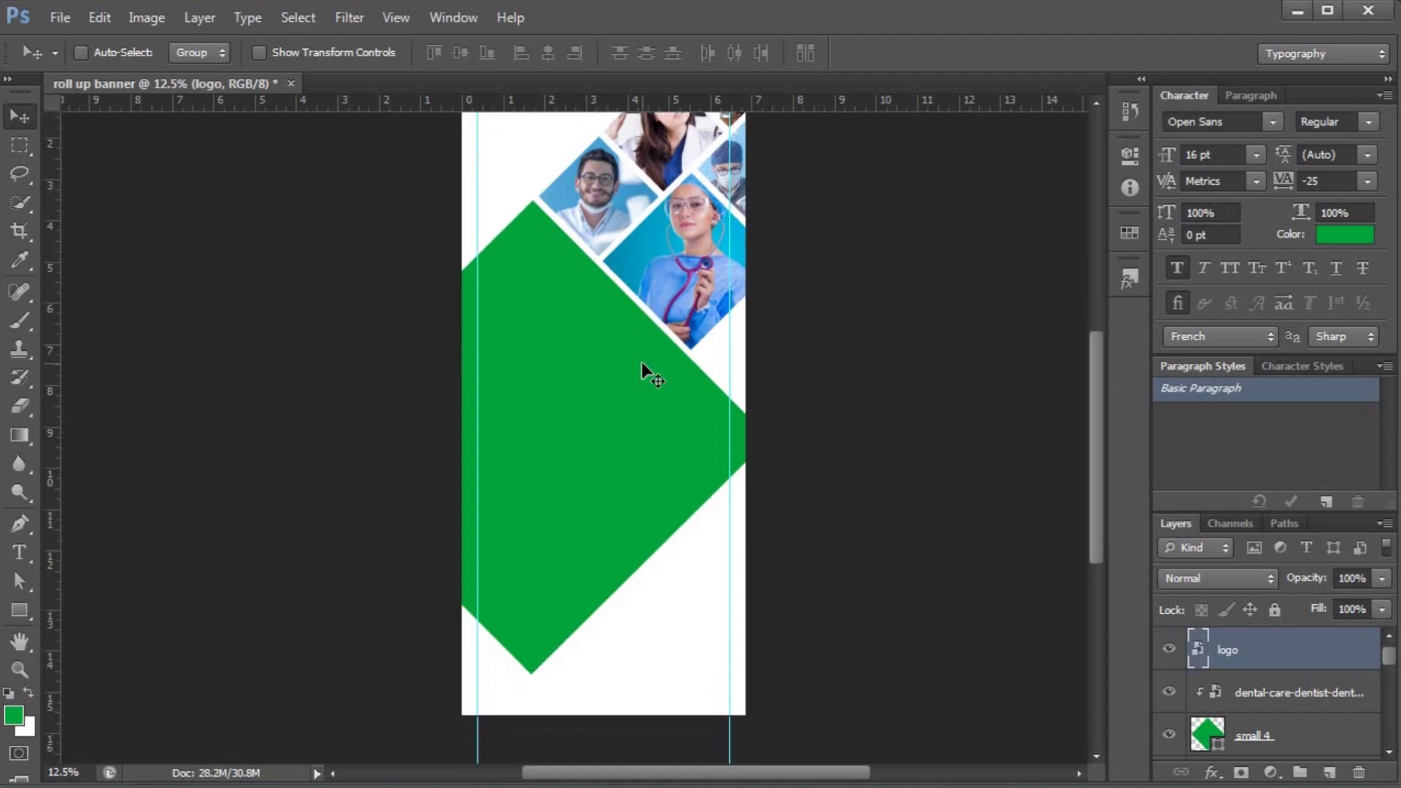
scroll(569, 346, "down", 1)
- Move a copy of the large 1 diamond toward the bottom and rename it large 2
right_click(575, 351)
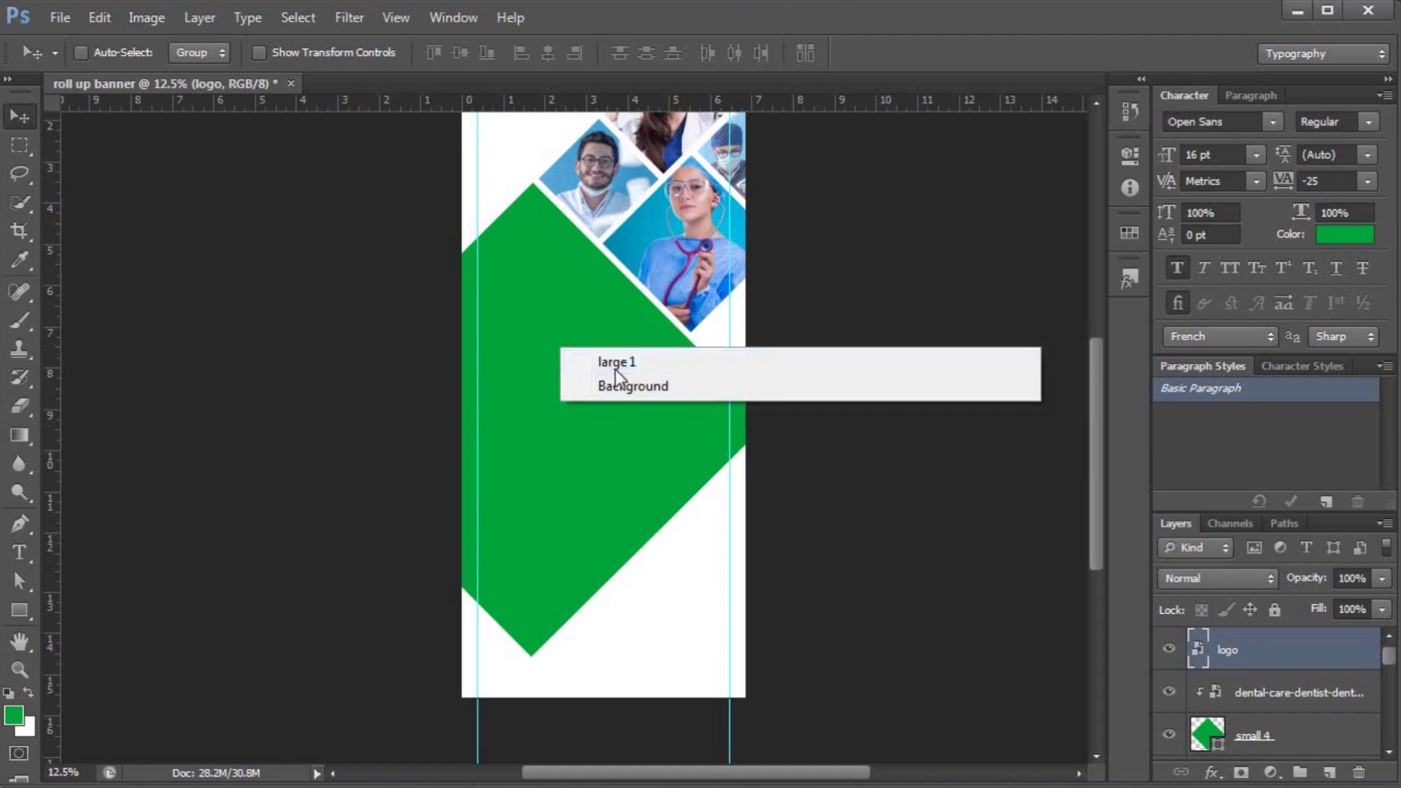
left_click(615, 369)
left_click_drag(544, 293, 792, 518)
scroll(840, 595, "down", 5)
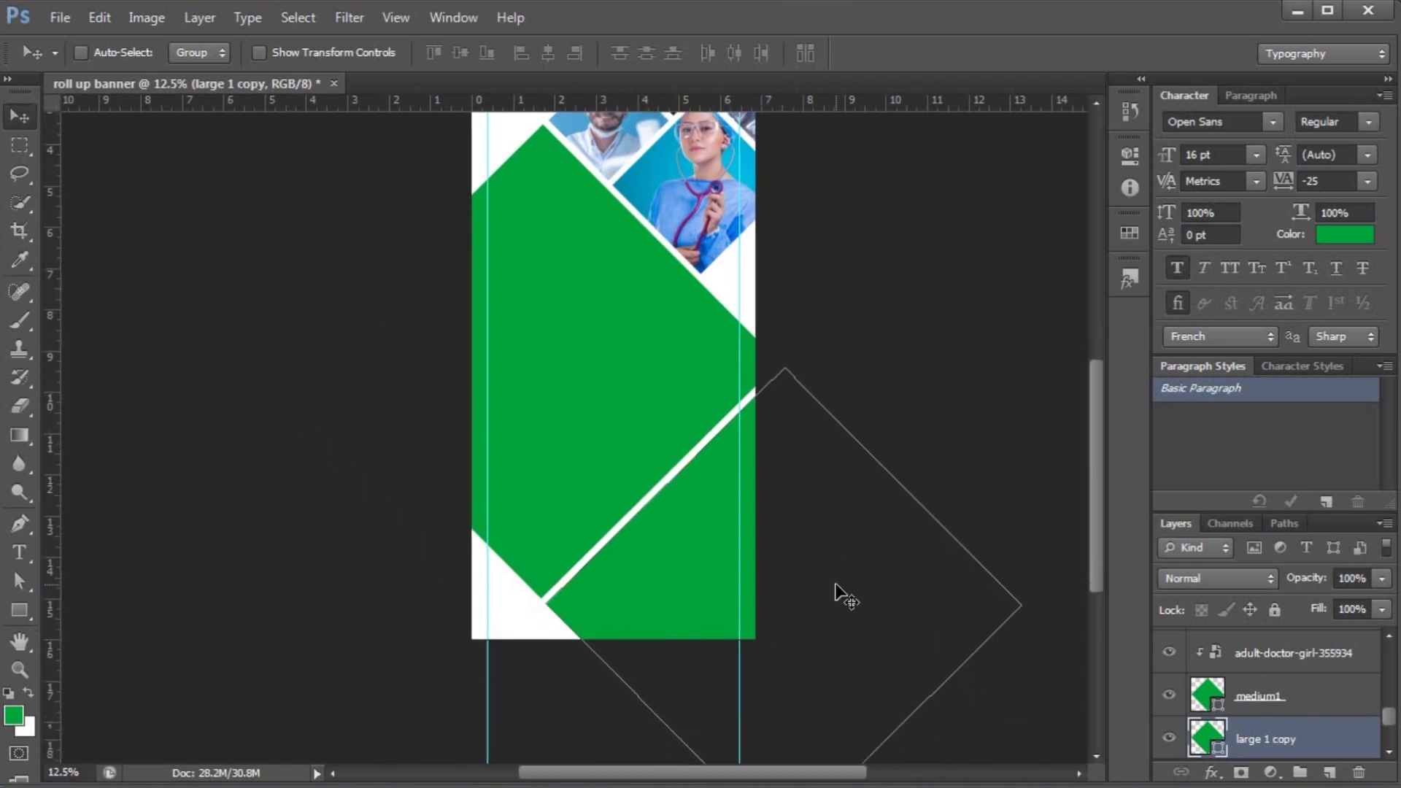
double_click(1261, 742)
left_click(1305, 739)
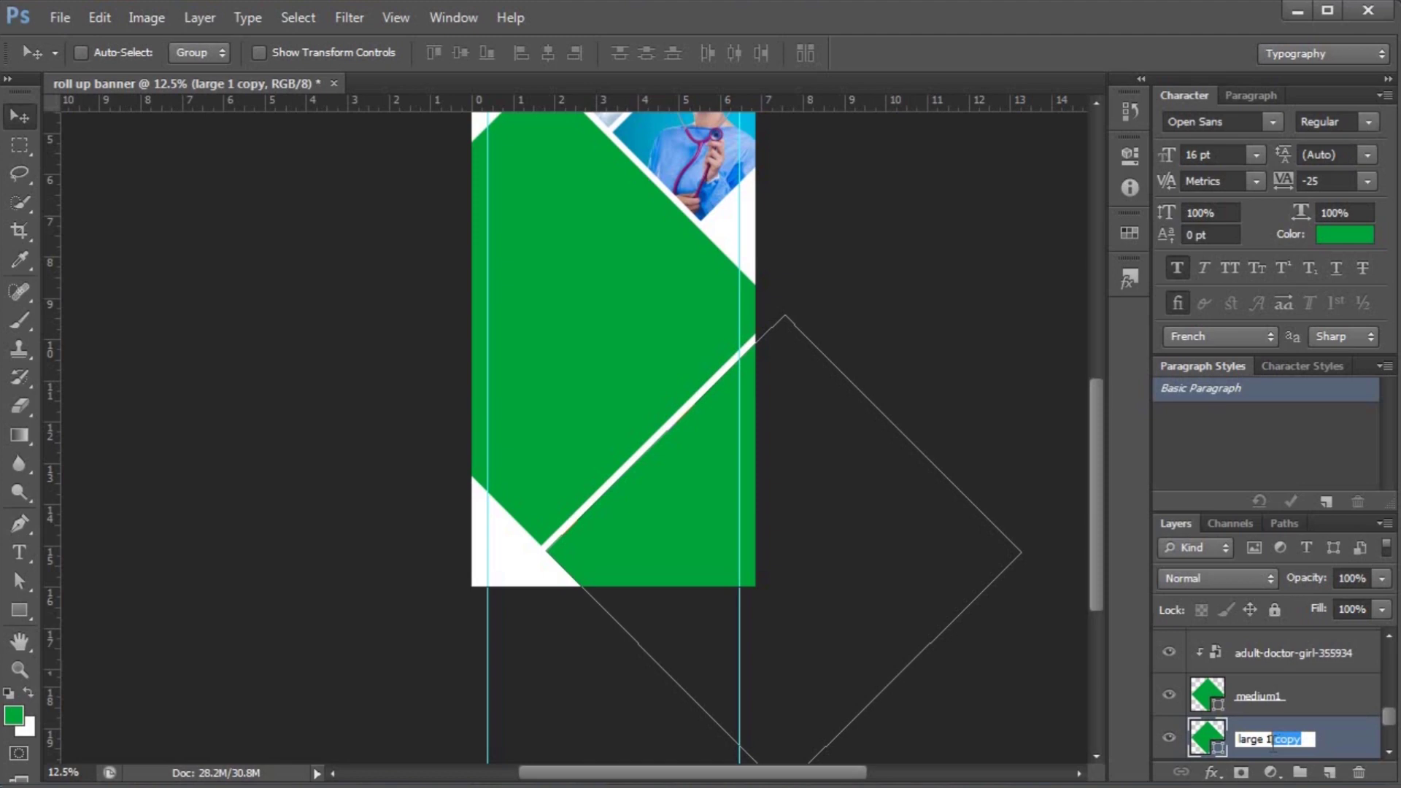
type("2")
key("Return")
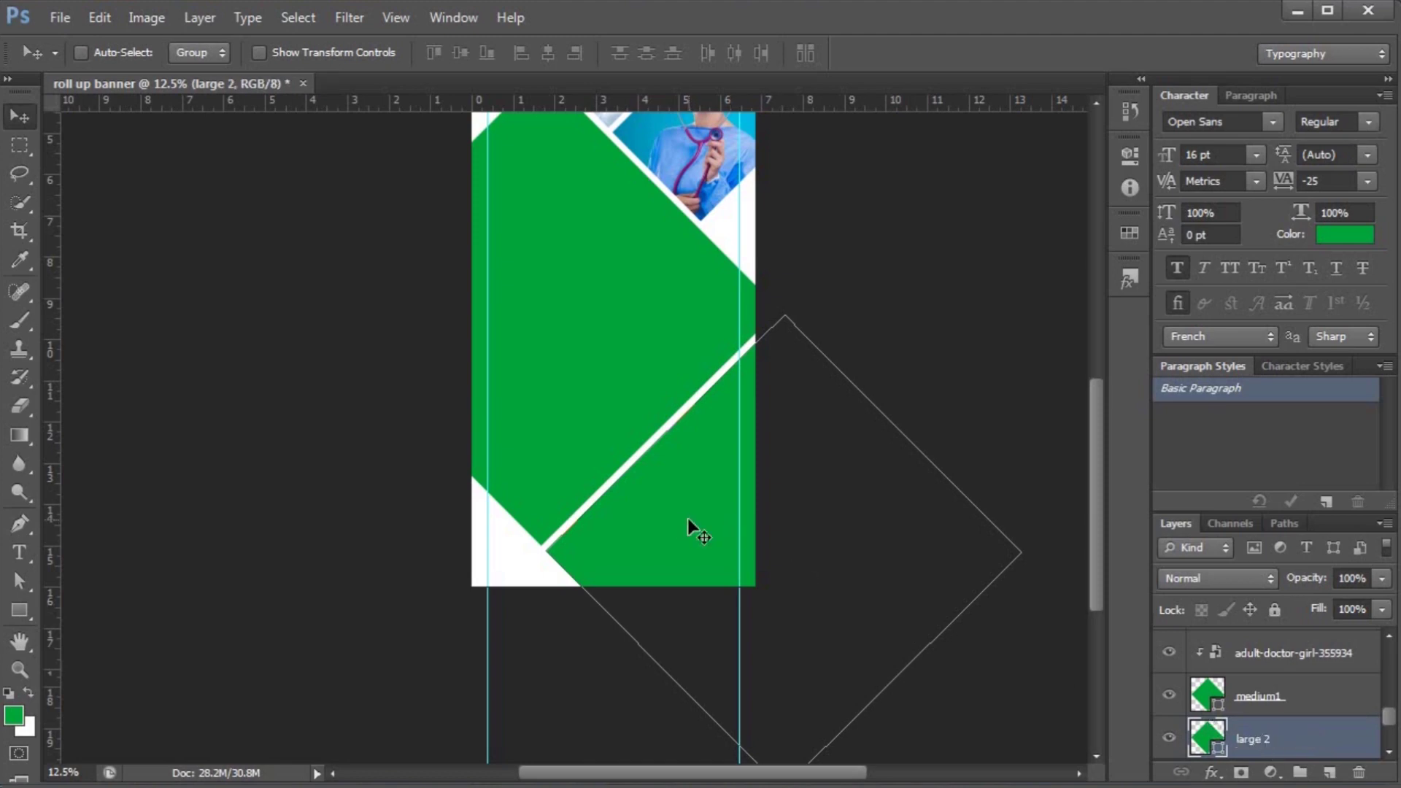
- Place the accident-adult-african bandaged-foot photo, enlarged to cover the lower diamond
left_click(60, 17)
left_click(108, 373)
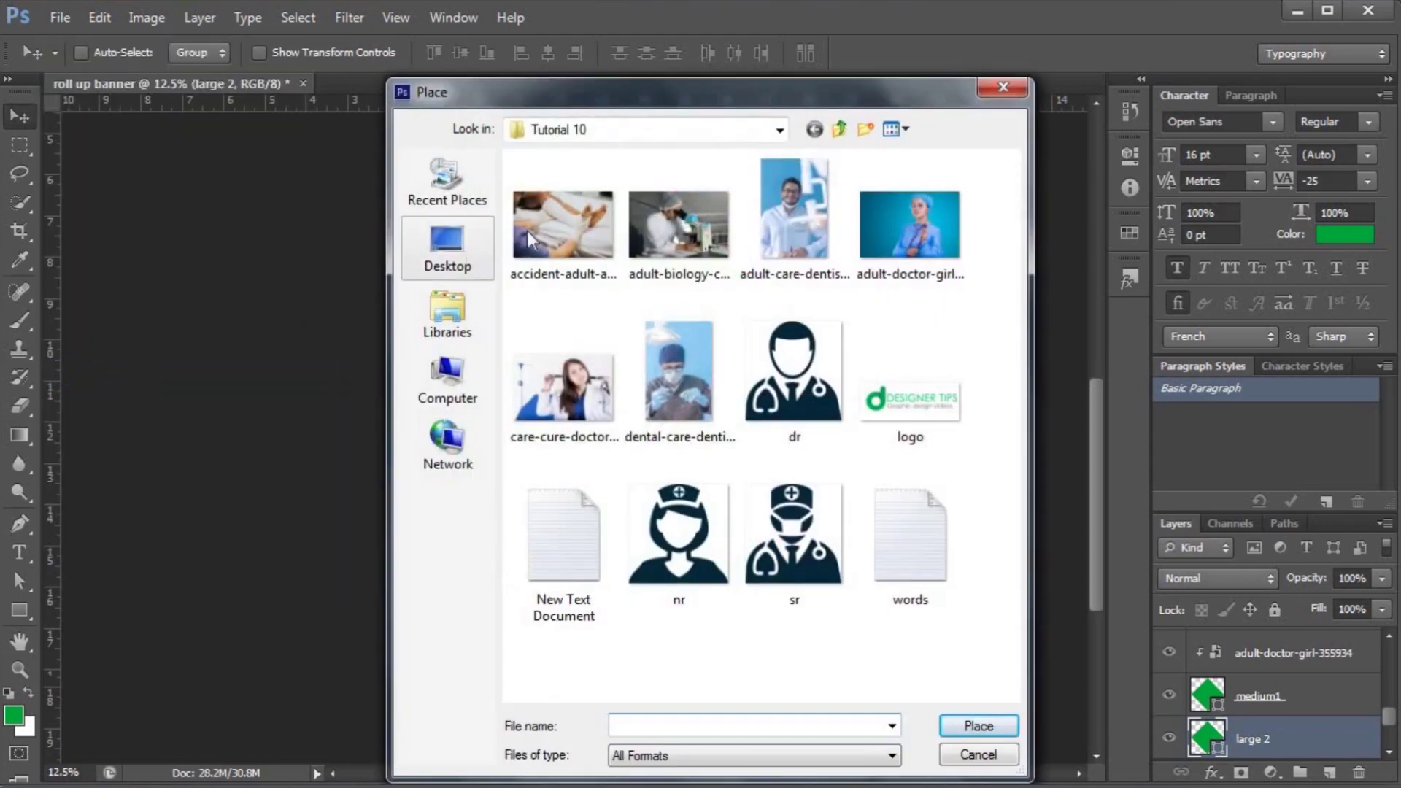
double_click(550, 227)
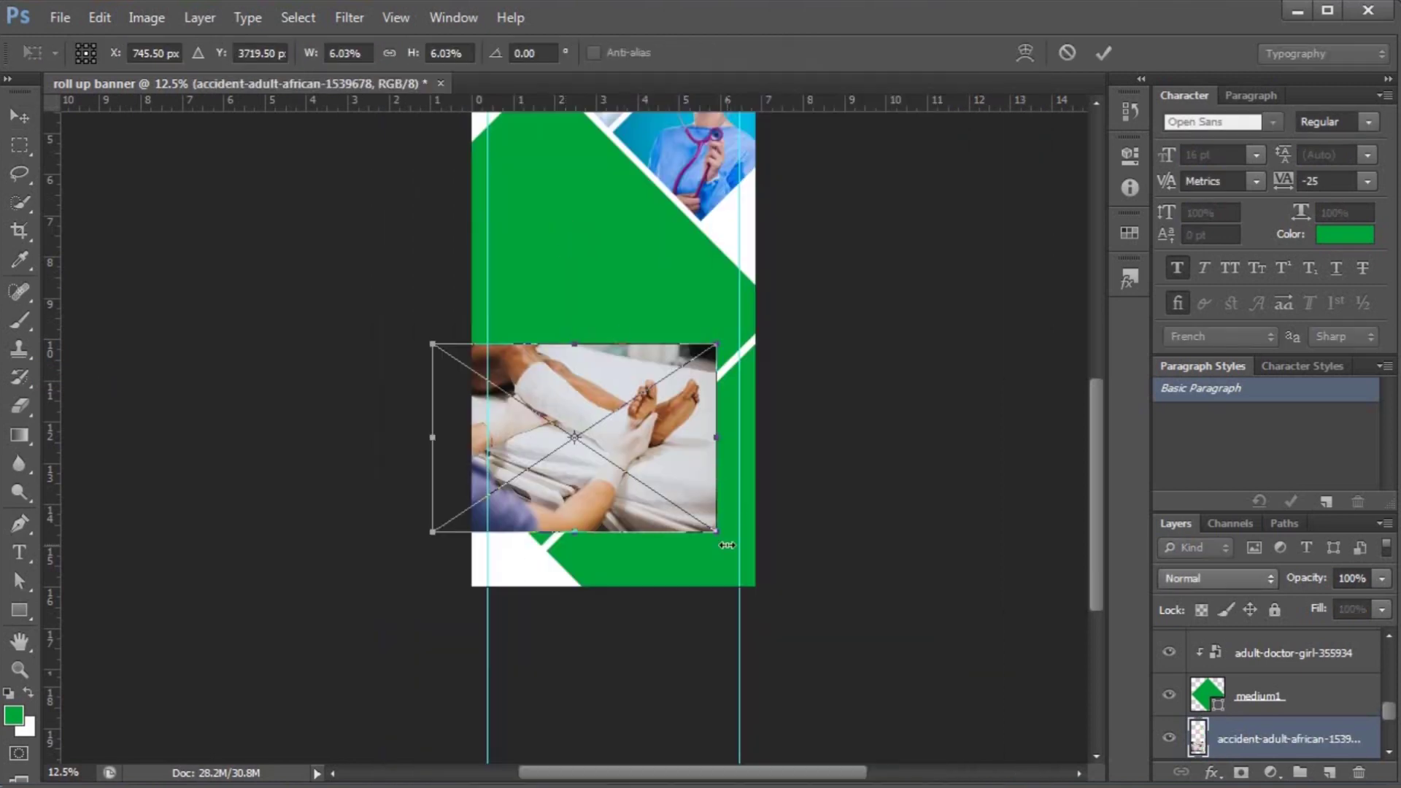
left_click_drag(718, 533, 775, 634)
key("Return")
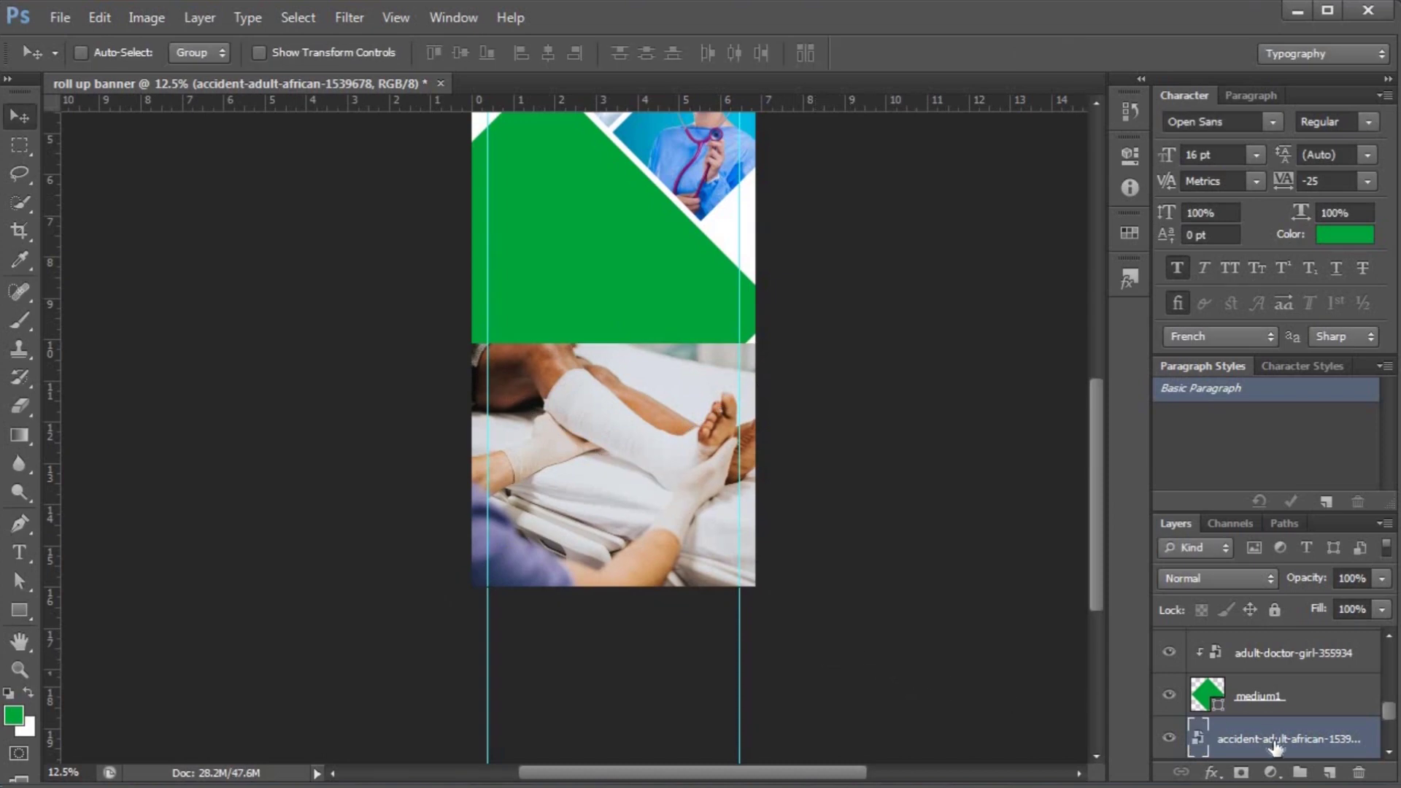
- Clip the bandaged-foot photo into the large 2 diamond and start saving the banner
scroll(1273, 741, "down", 1)
right_click(1281, 698)
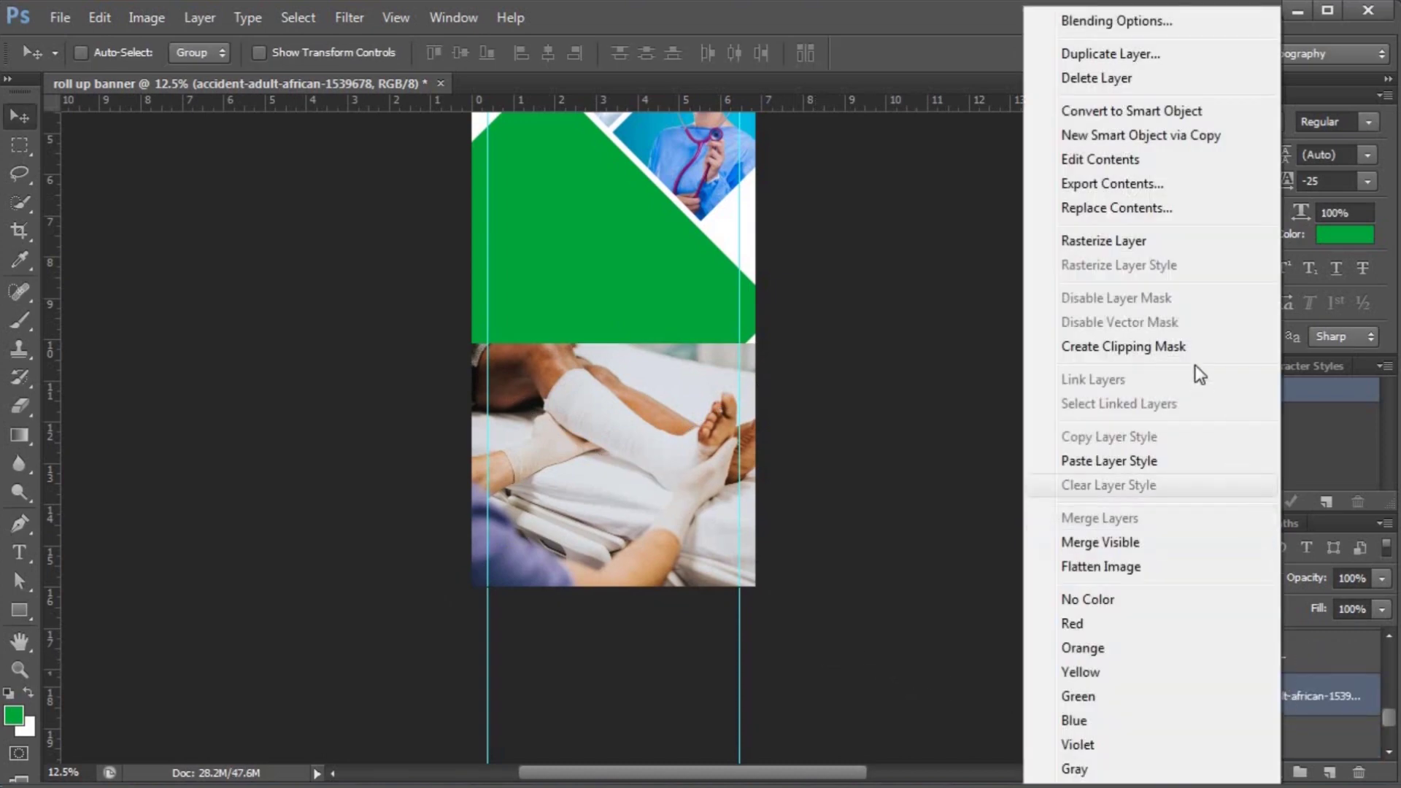
left_click(1101, 348)
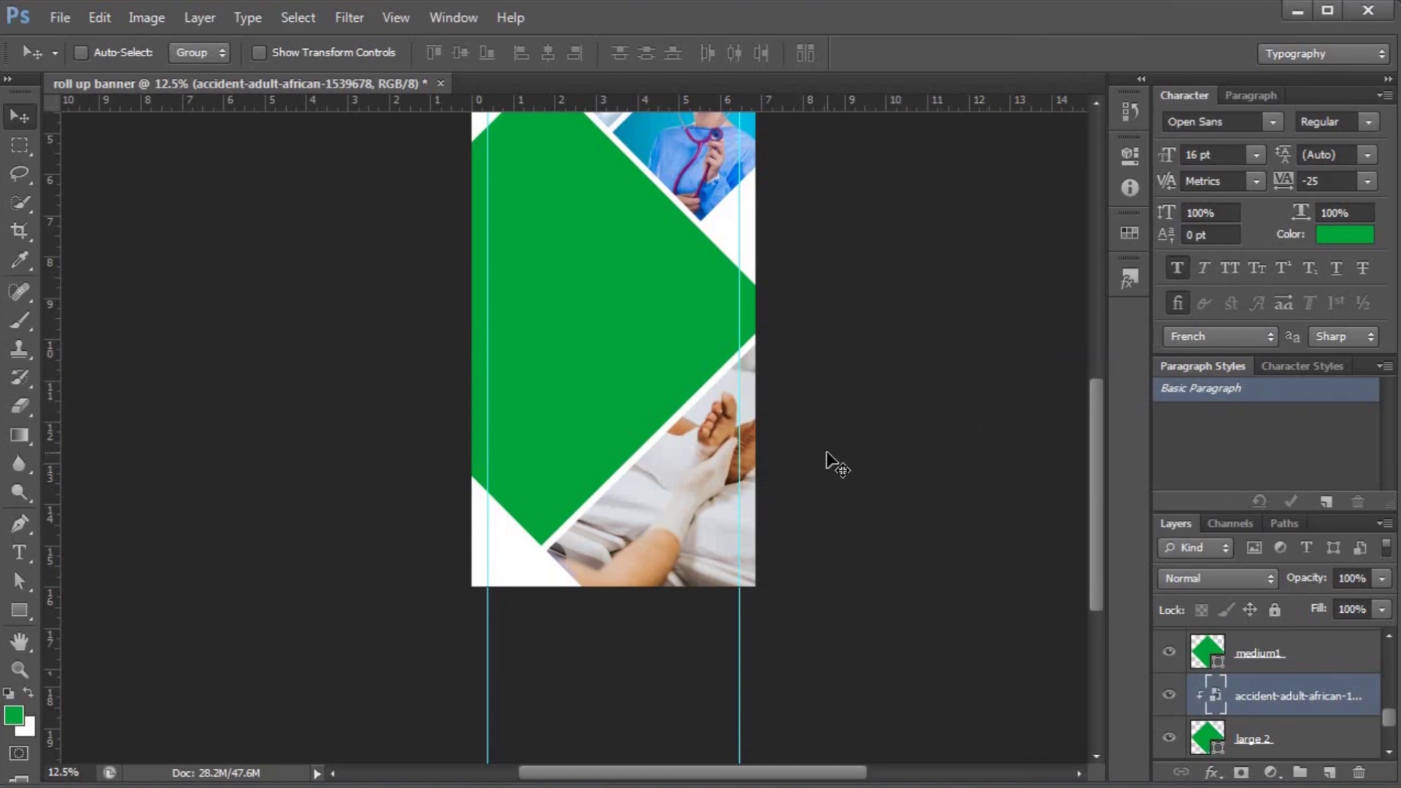
scroll(826, 463, "up", 3)
scroll(826, 464, "up", 2)
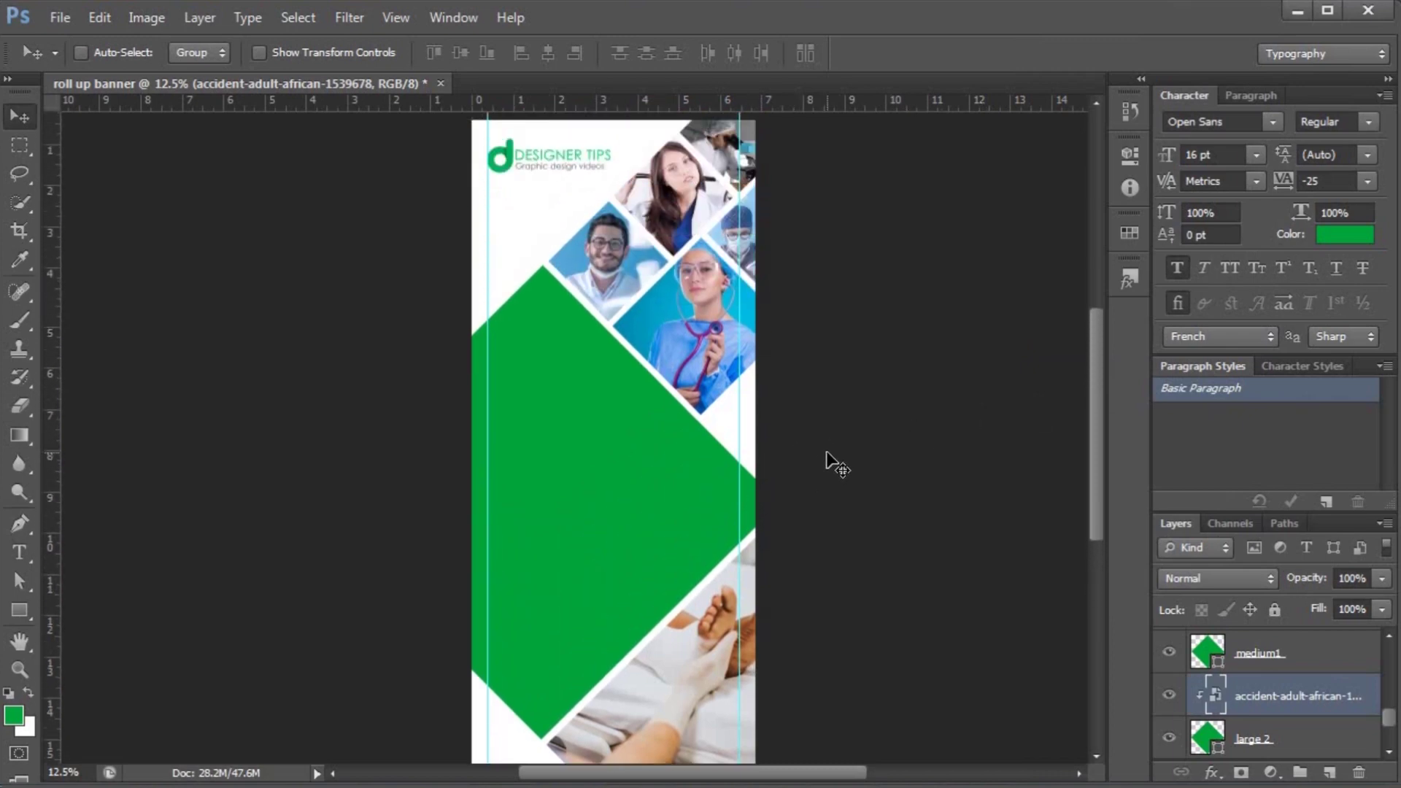
key("ctrl+s")
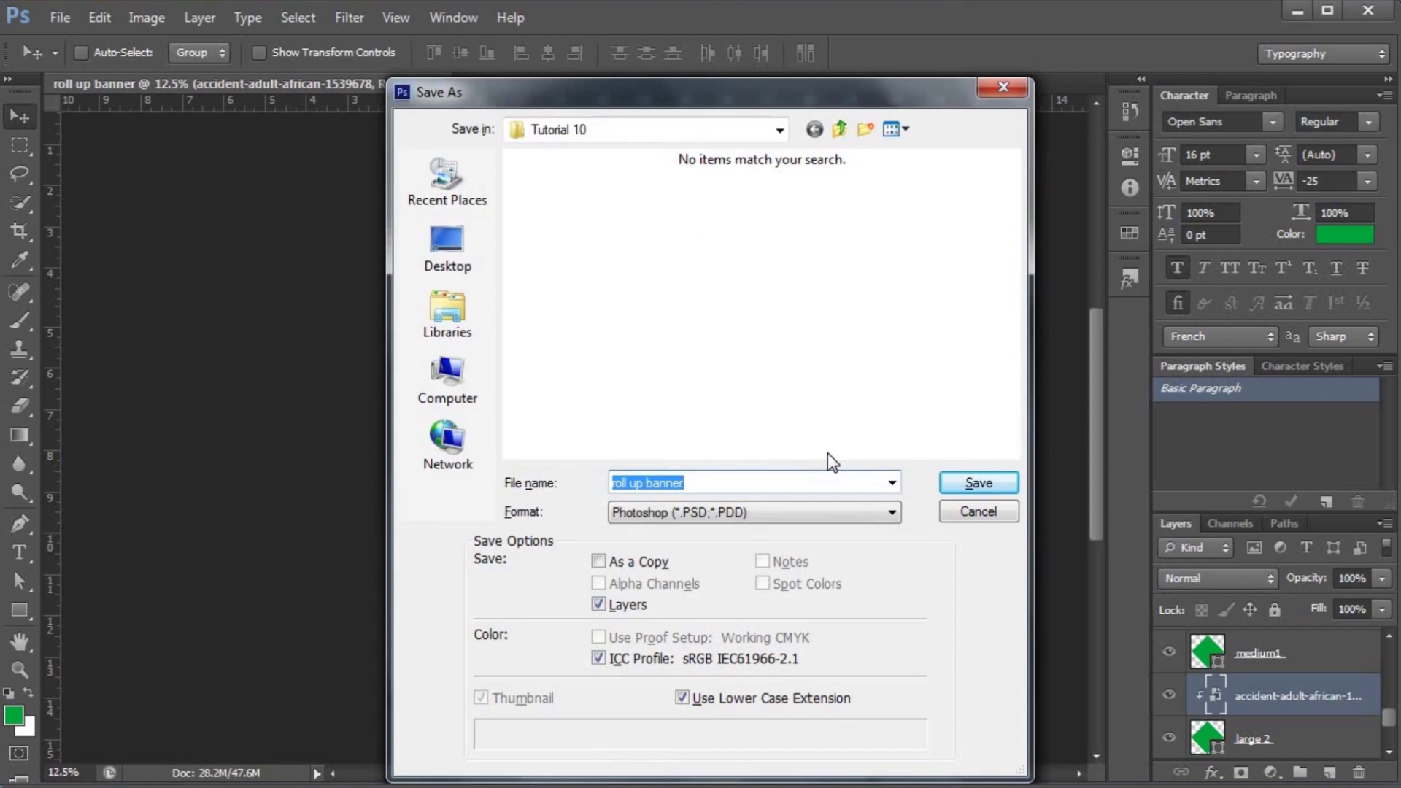
- Save as roll up banner.psd in Photoshop format with Maximize Compatibility on
key("Return")
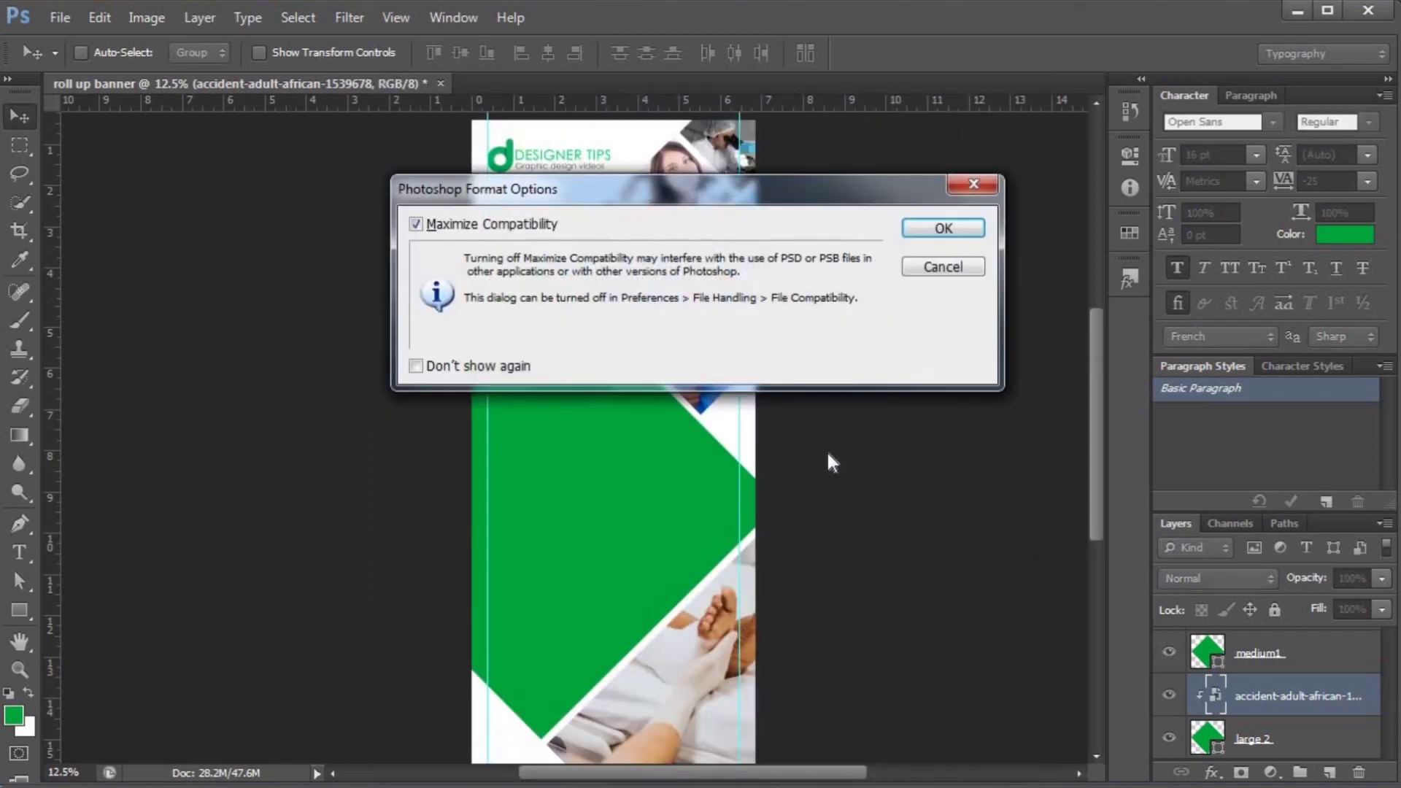
key("Return")
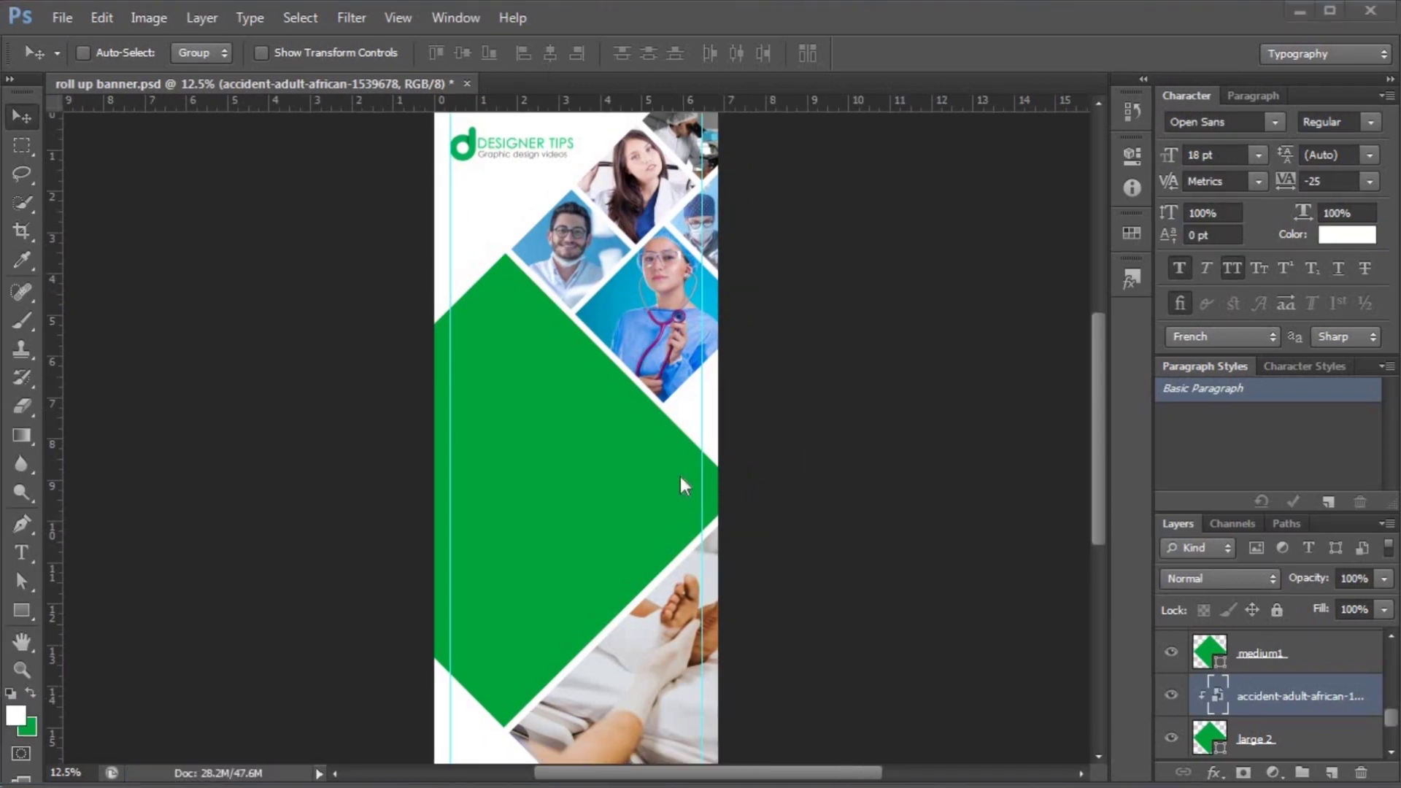
- Duplicate the large 1 diamond and shrink the copy to about 30% at the right edge
right_click(593, 484)
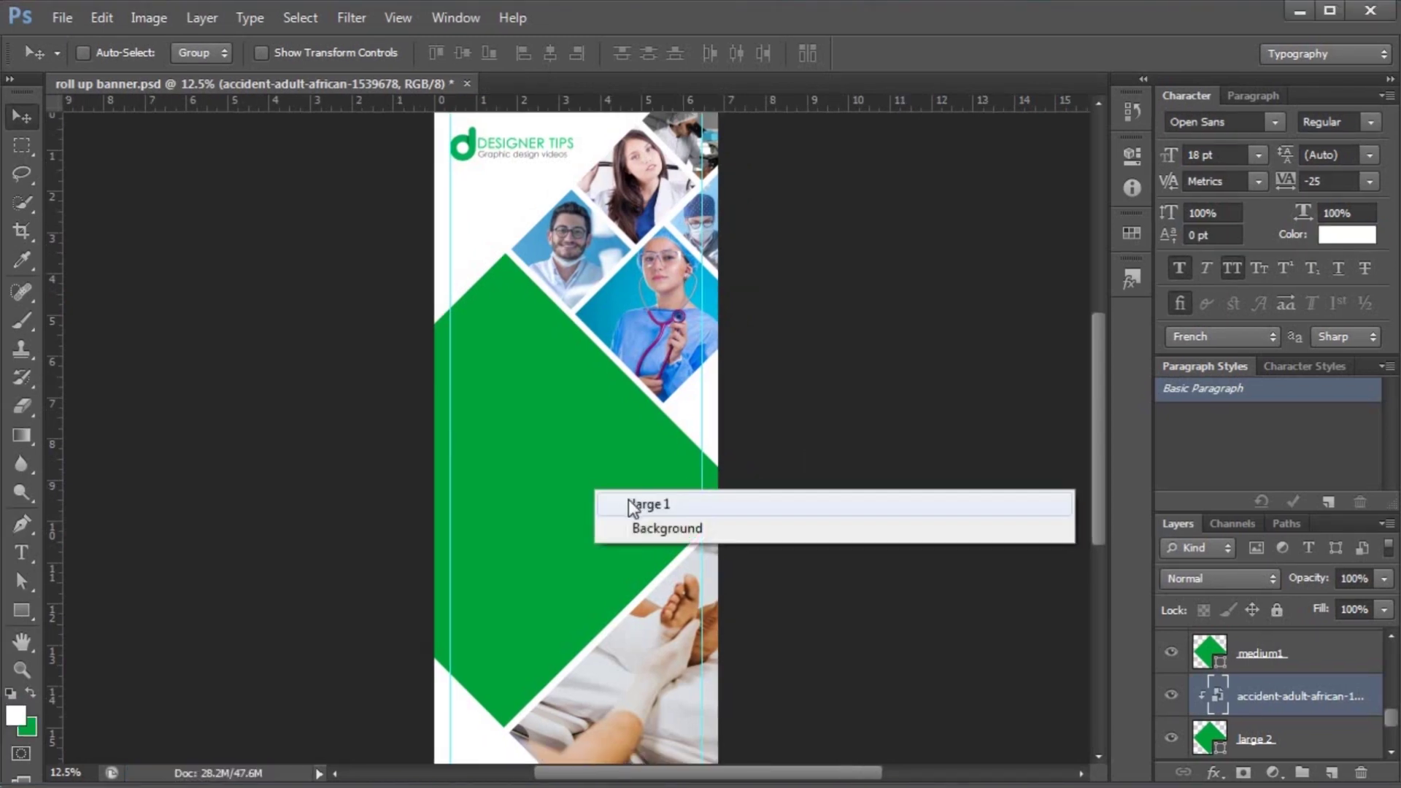
left_click(629, 504)
left_click_drag(620, 510, 812, 515)
key("ctrl+t")
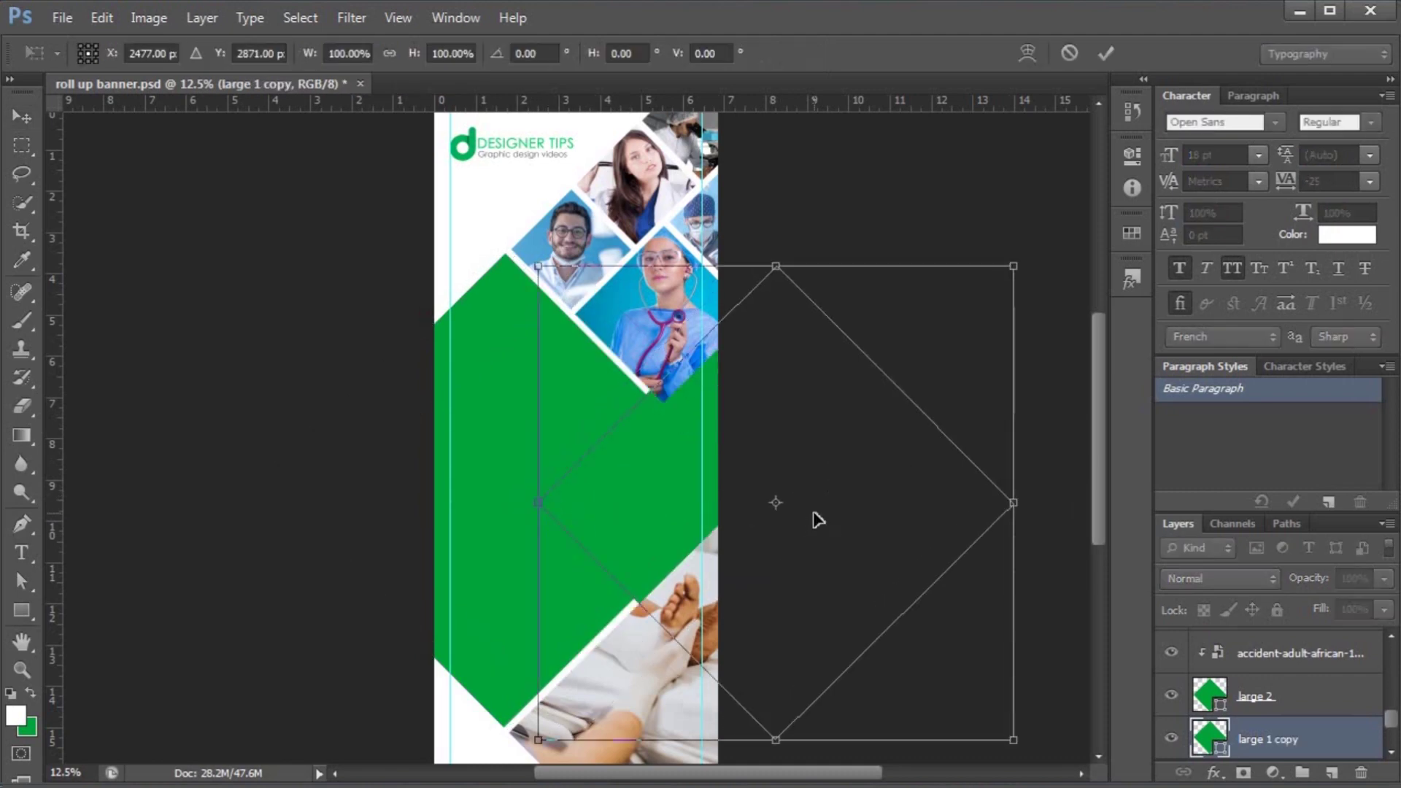
left_click_drag(1013, 739, 706, 480)
left_click_drag(663, 438, 702, 531)
left_click_drag(789, 565, 743, 518)
left_click_drag(688, 474, 717, 504)
left_click_drag(761, 411, 748, 421)
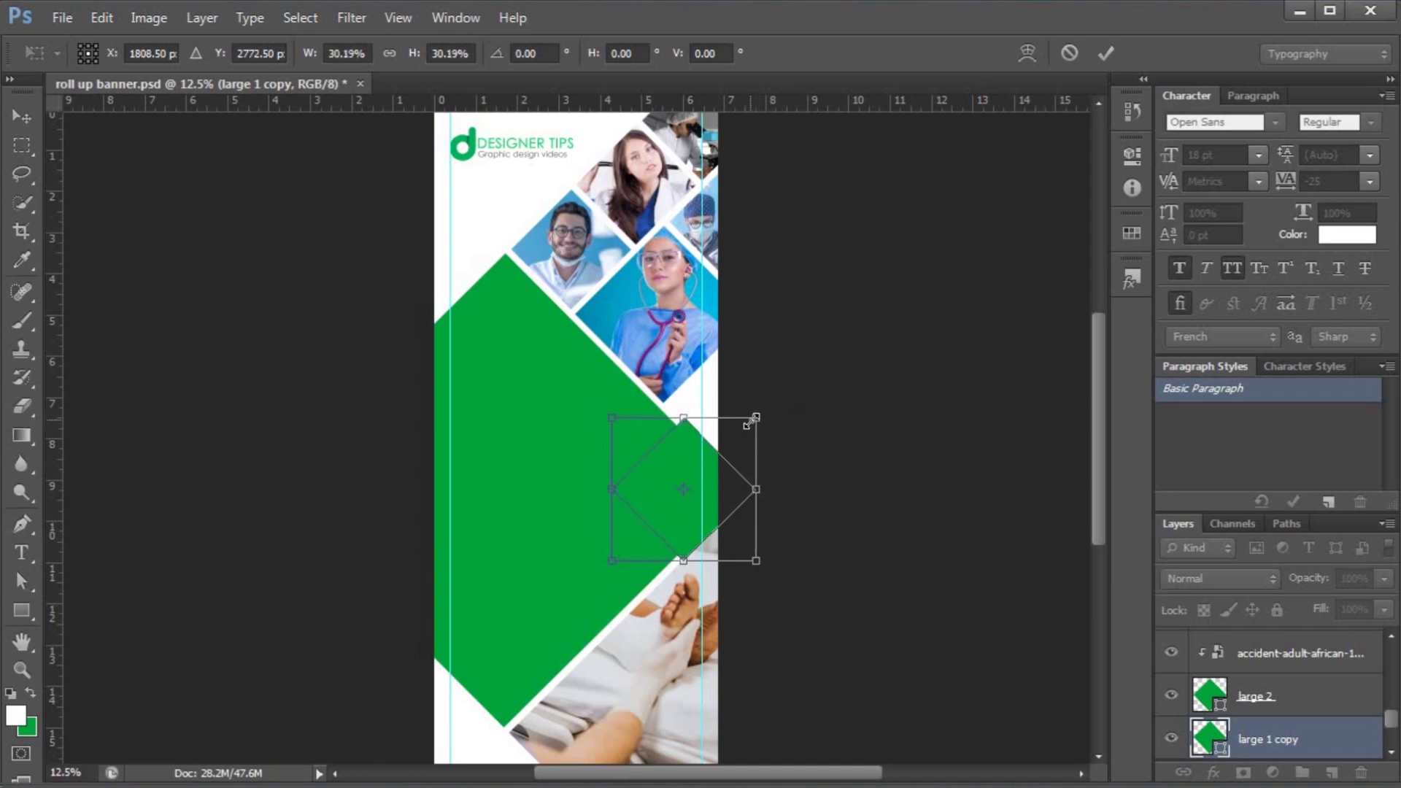
key("Return")
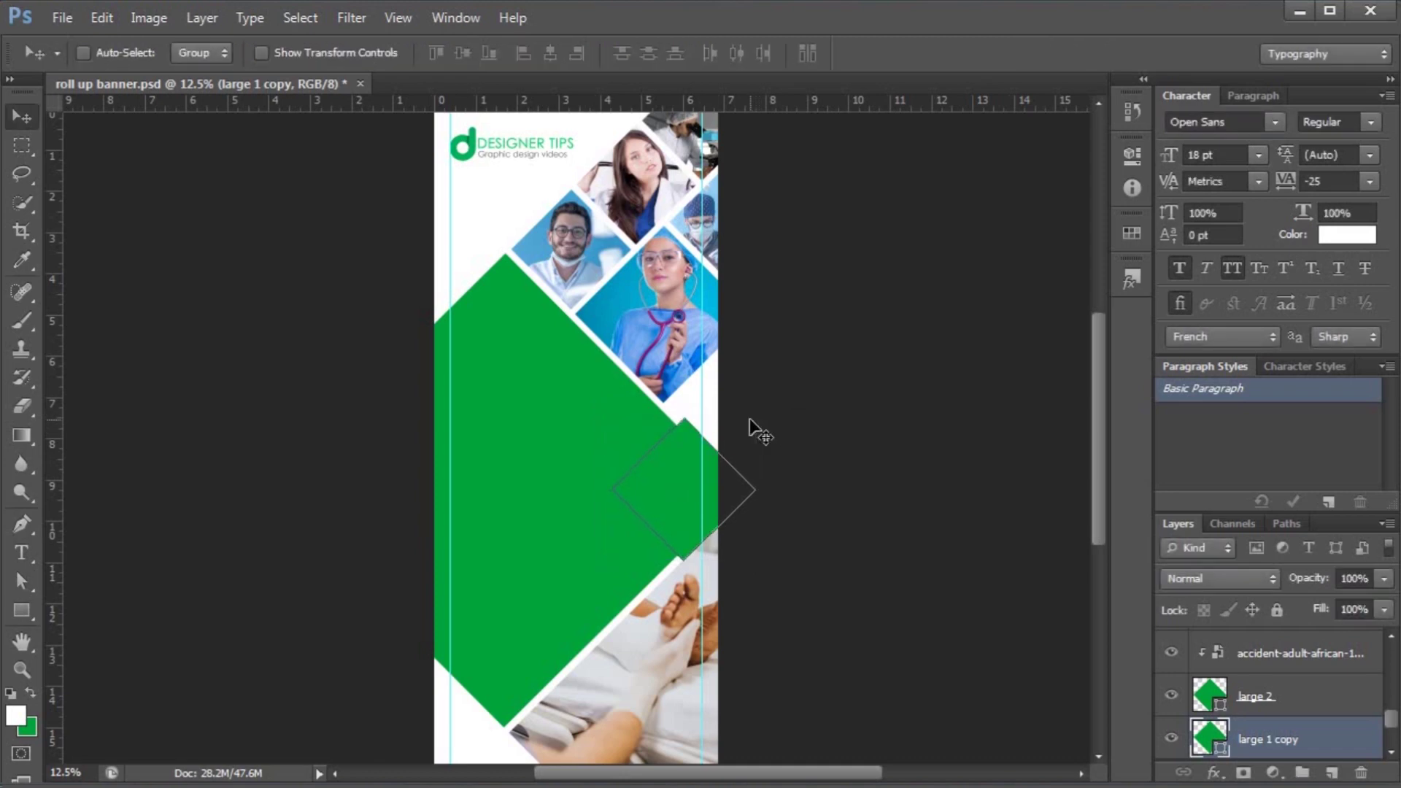
- Fill the diamond copy with navy hex 07283b
double_click(1214, 739)
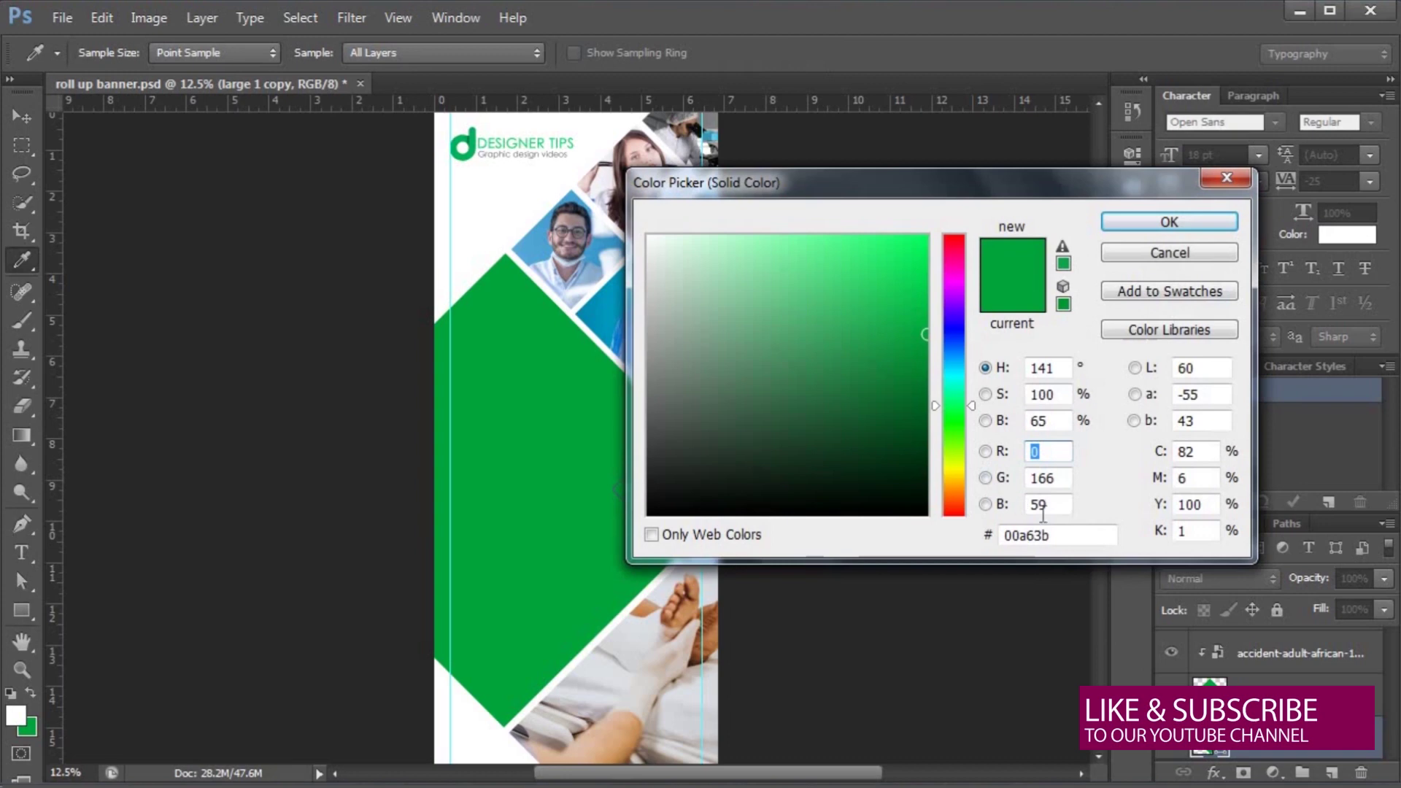
left_click_drag(1063, 535, 999, 547)
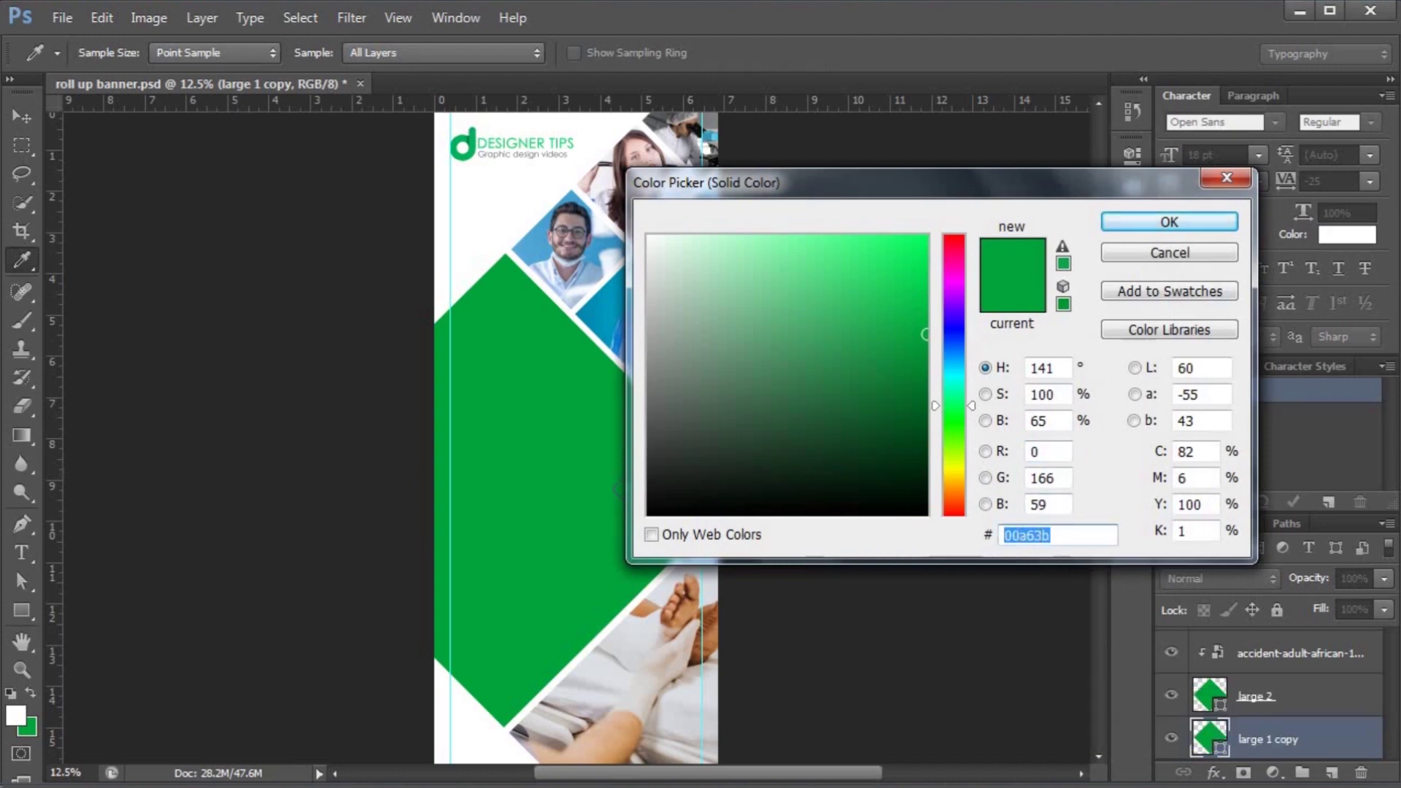
type("0728")
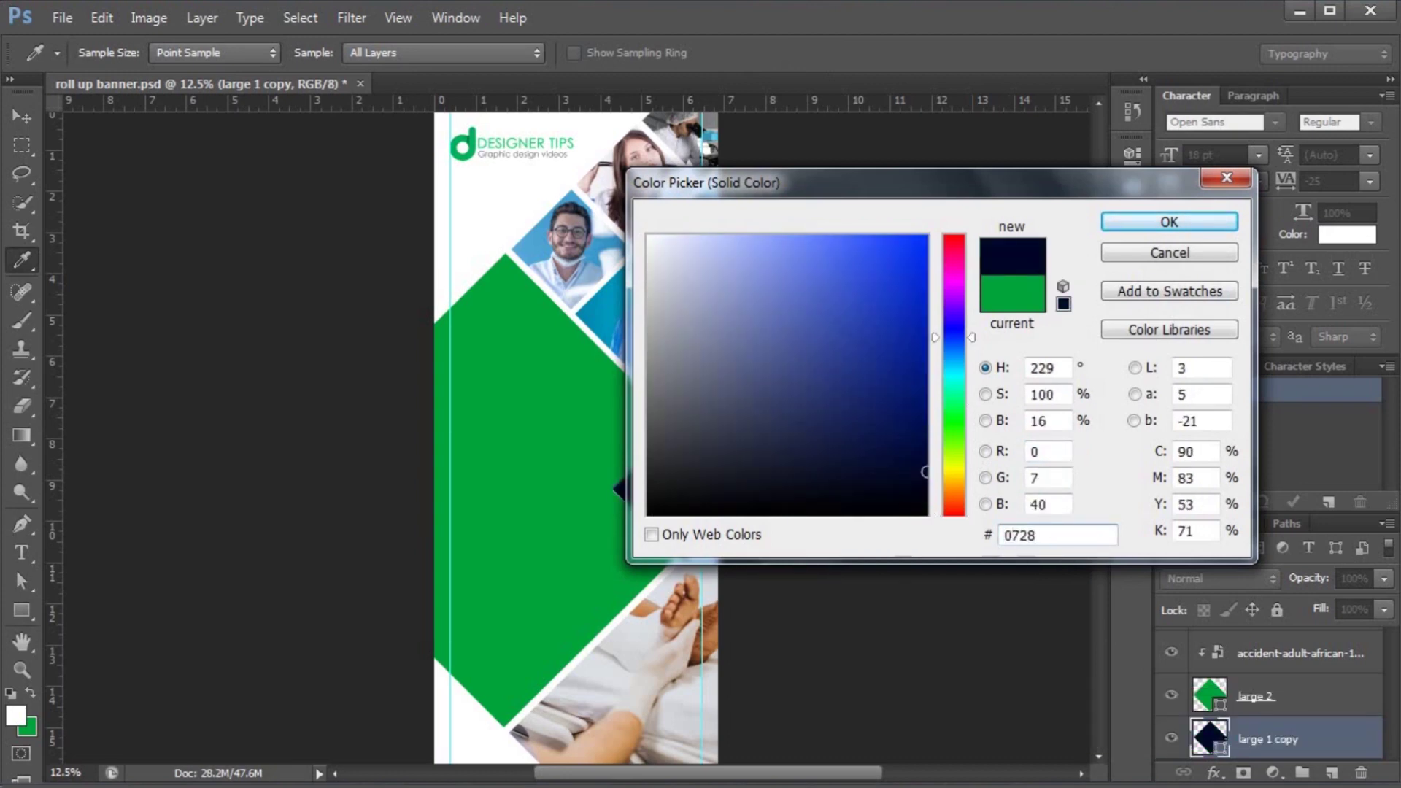
type("3b")
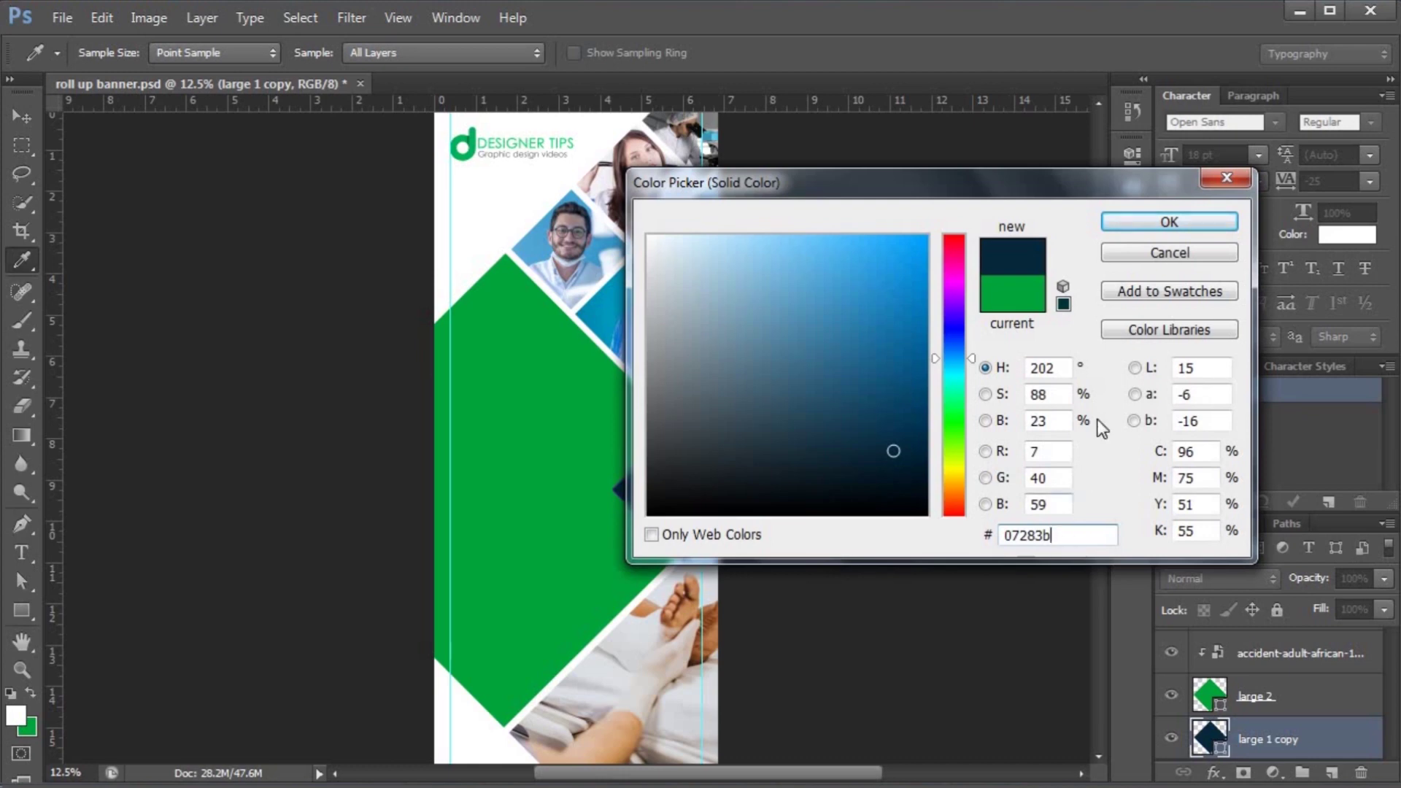
left_click(1109, 222)
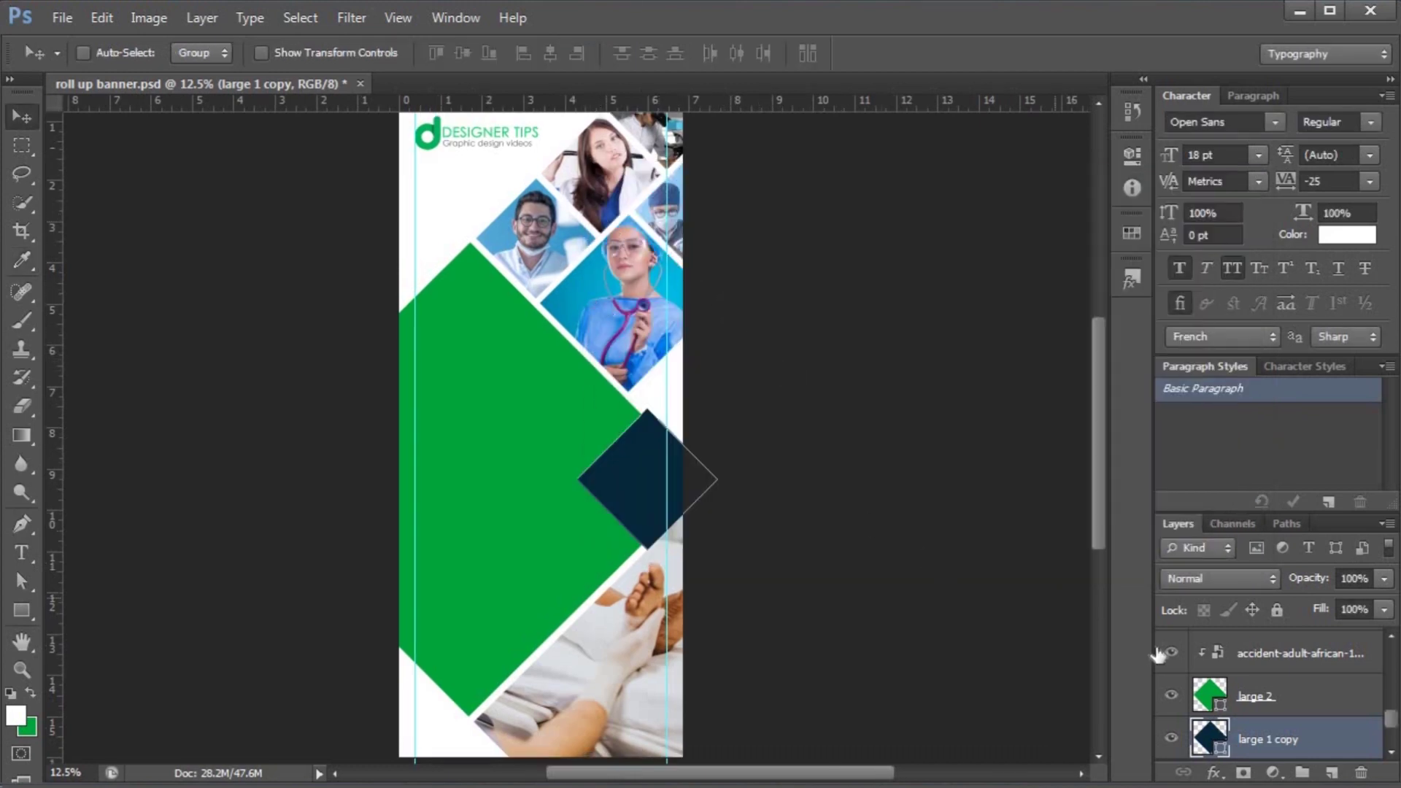
- Create Group 1 and move the layers from dental-care down to large 1 into it
scroll(1293, 697, "up", 2)
scroll(1293, 697, "up", 3)
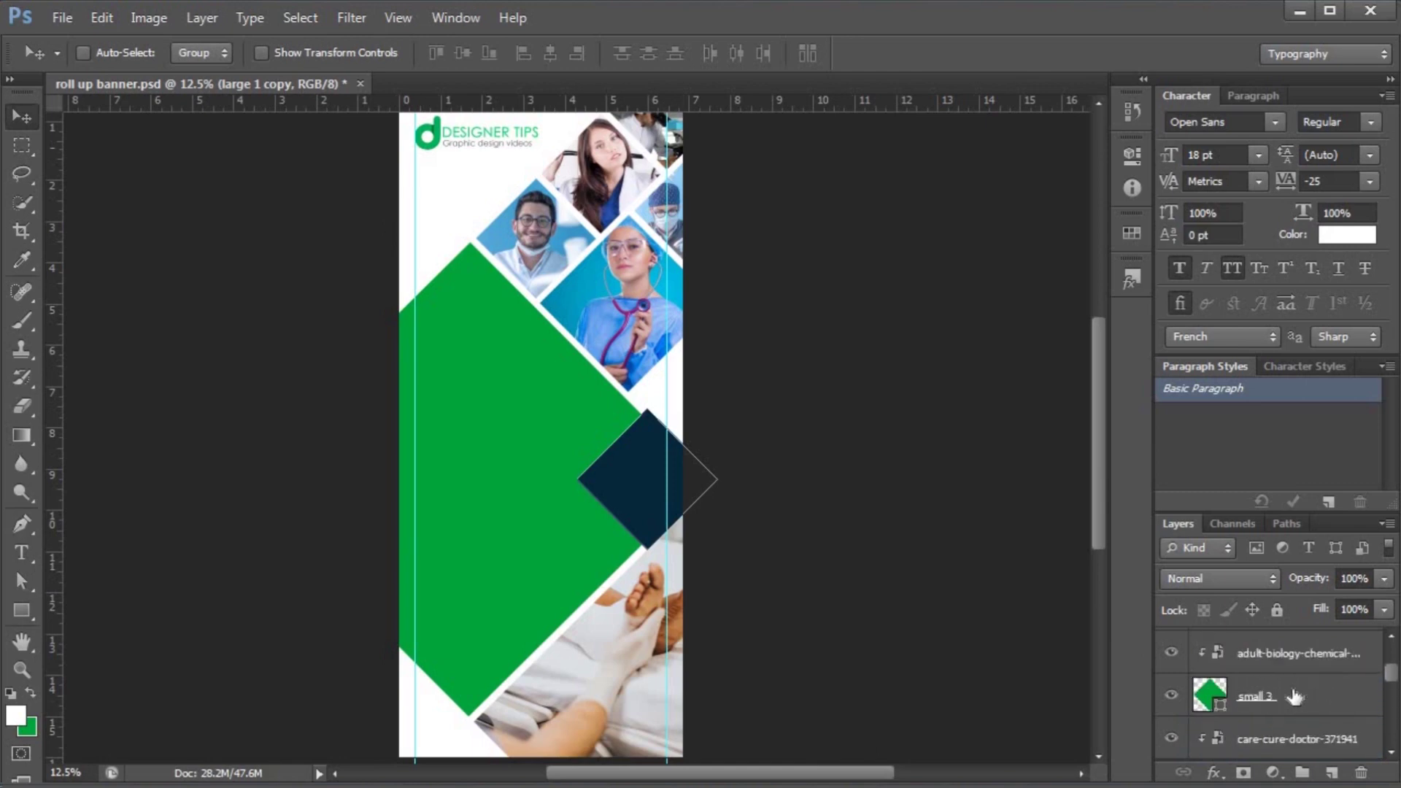
left_click(1295, 697)
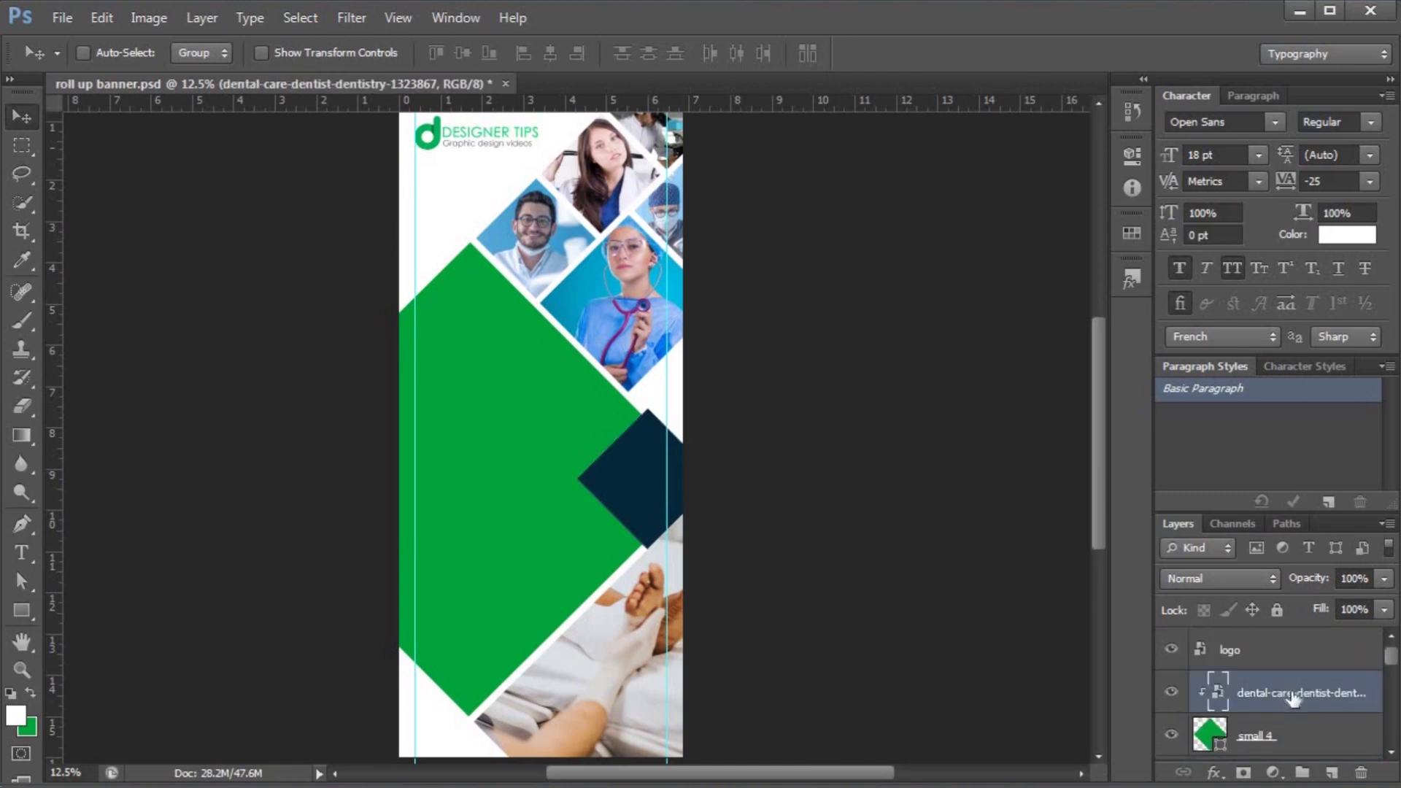
left_click(1304, 776)
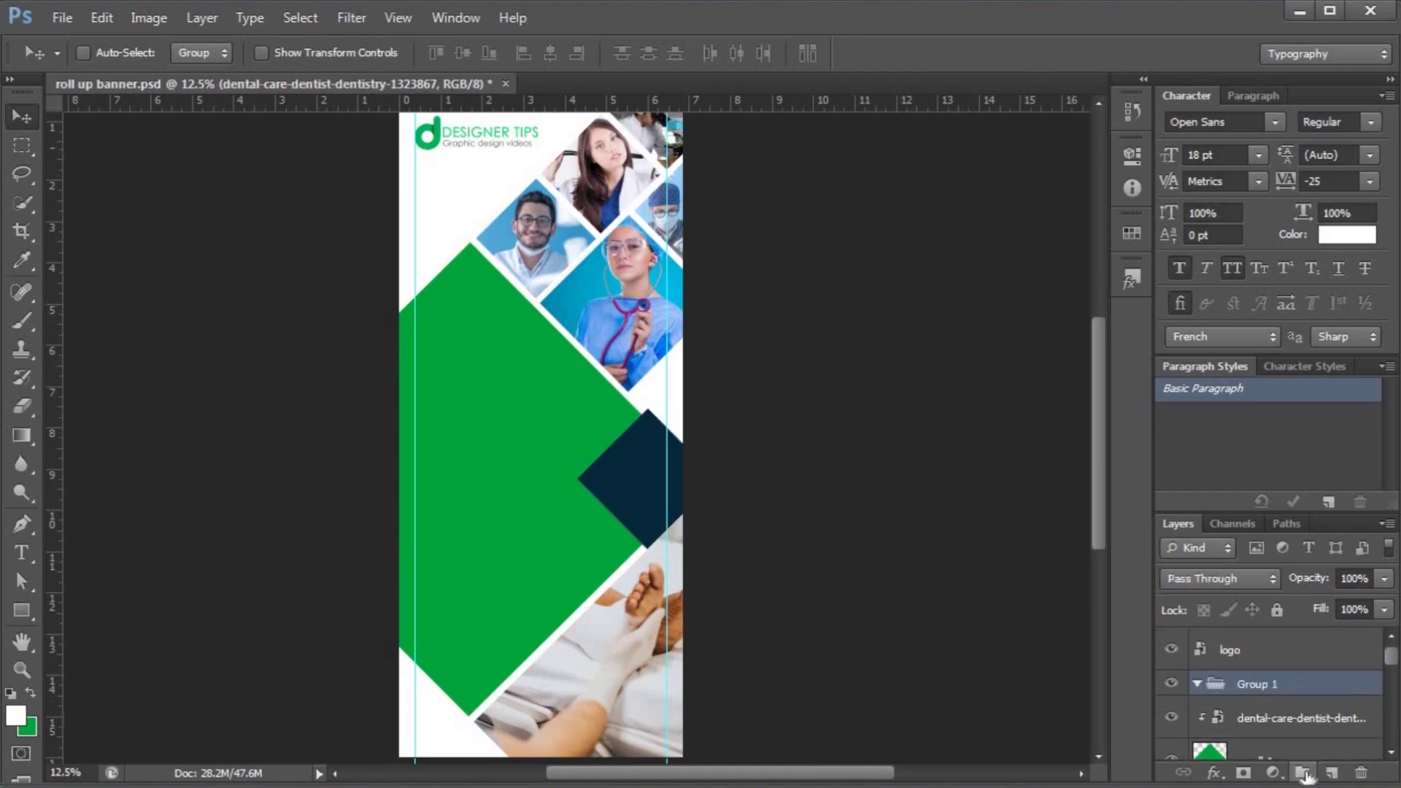
left_click(1277, 720)
scroll(1277, 722, "down", 2)
scroll(1276, 723, "down", 5)
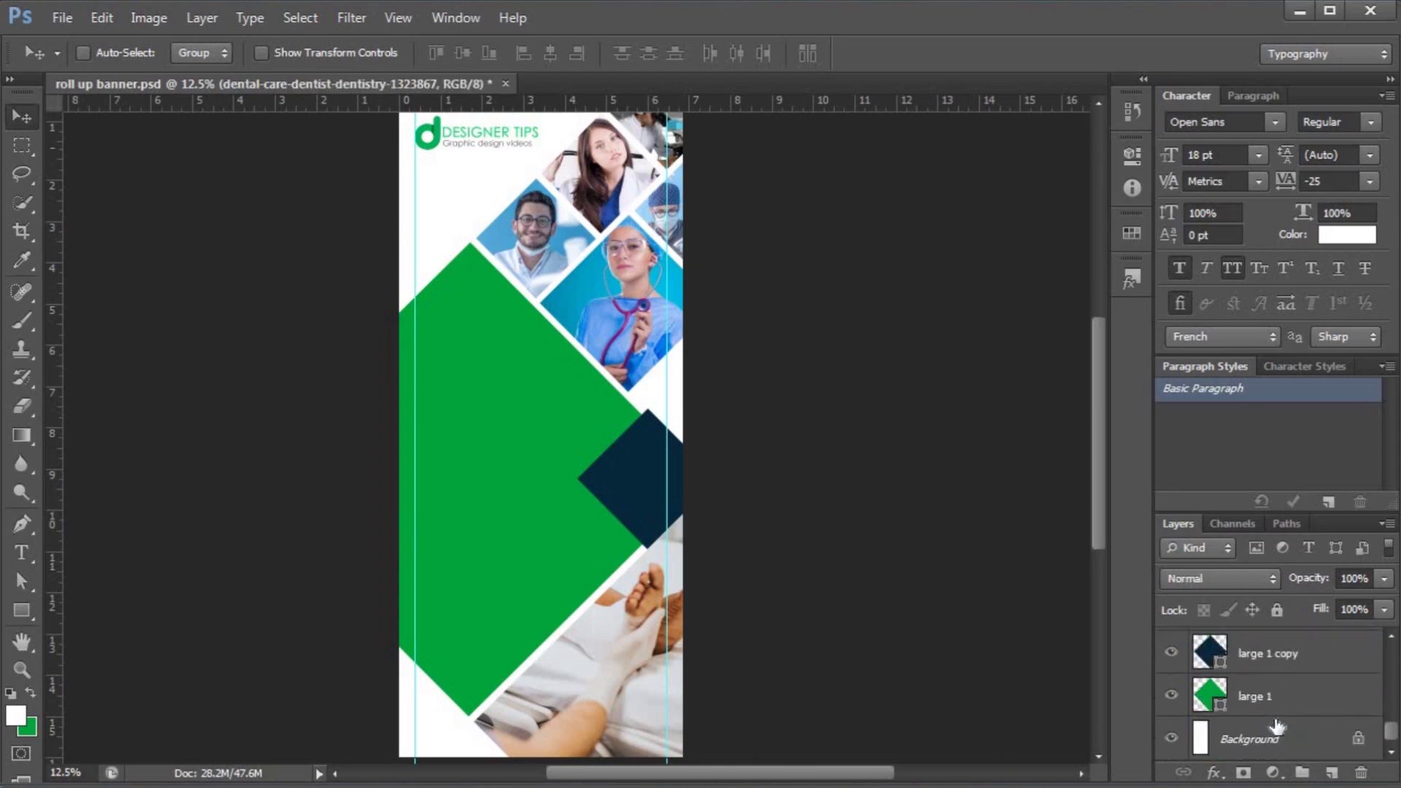
left_click(1275, 706, "shift")
scroll(1276, 707, "up", 7)
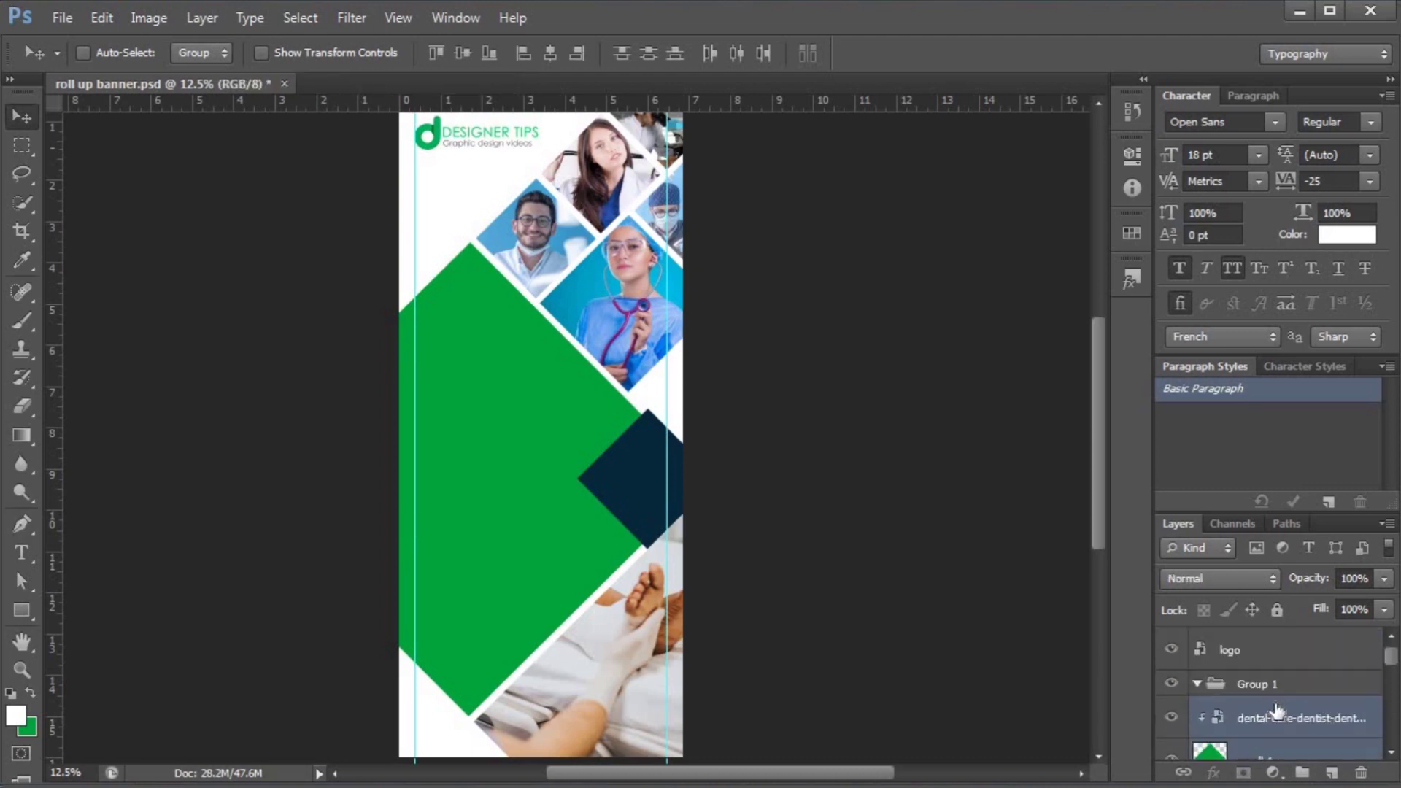
left_click_drag(1279, 725, 1273, 686)
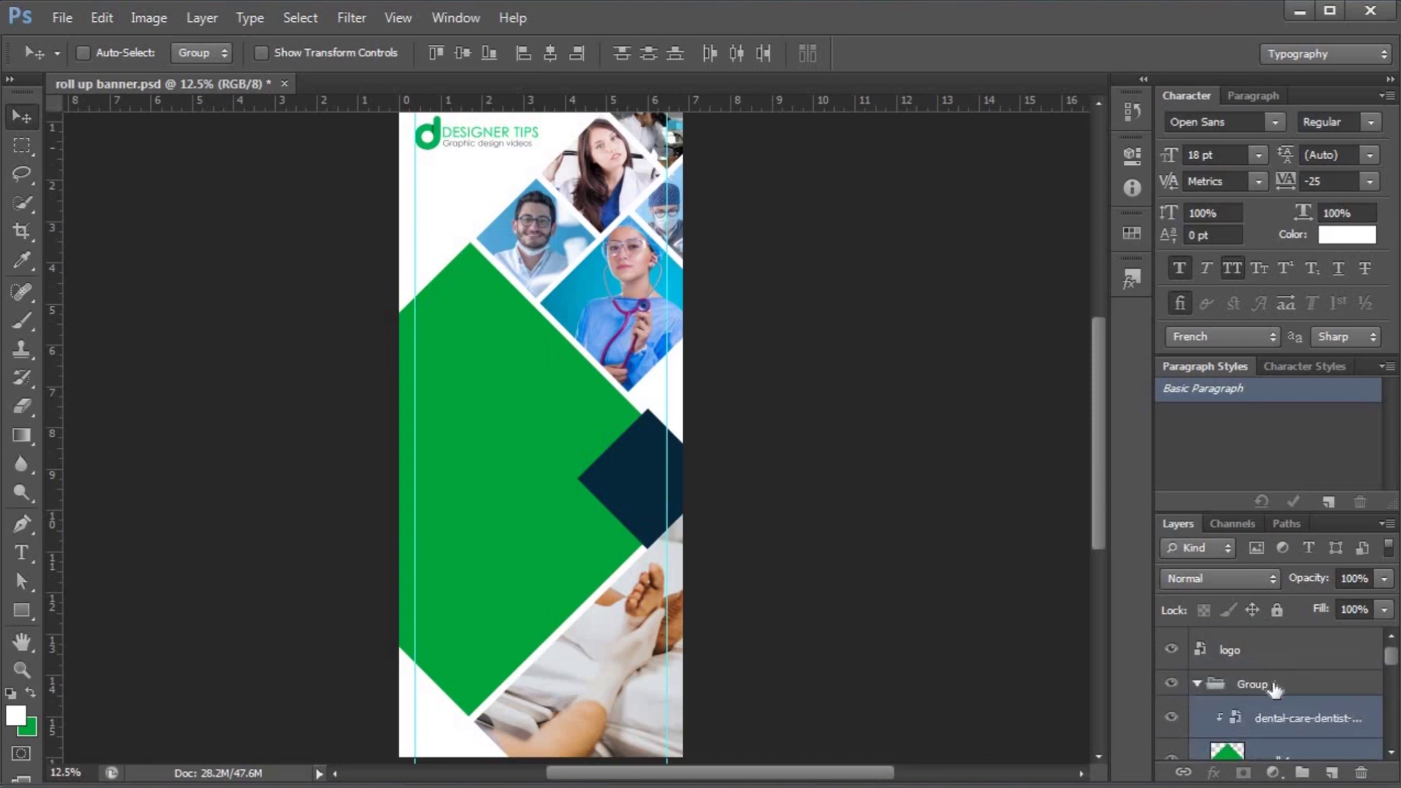
- Collapse Group 1 and toggle its visibility off and on to check the artwork
left_click(1199, 689)
left_click(1196, 685)
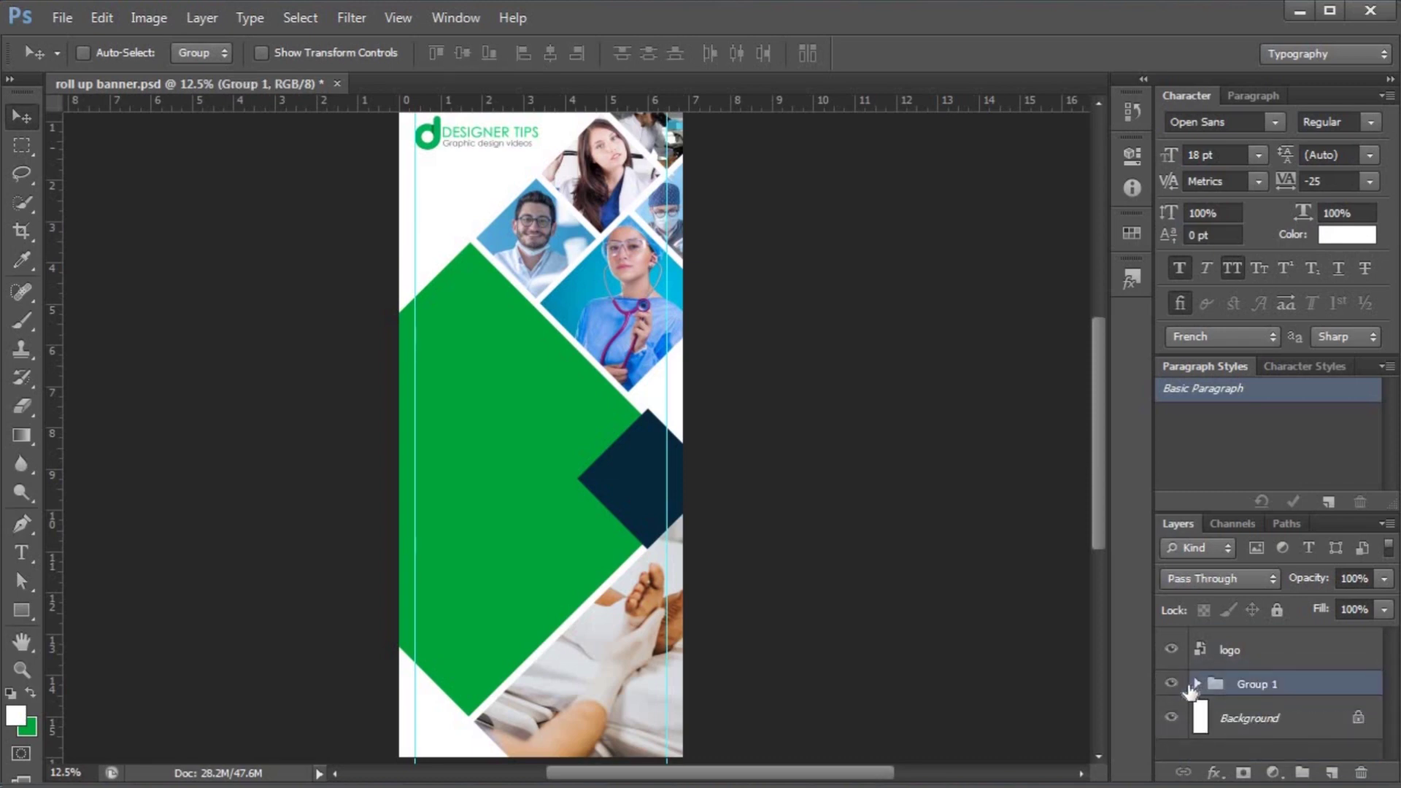
left_click(1172, 686)
left_click(1171, 685)
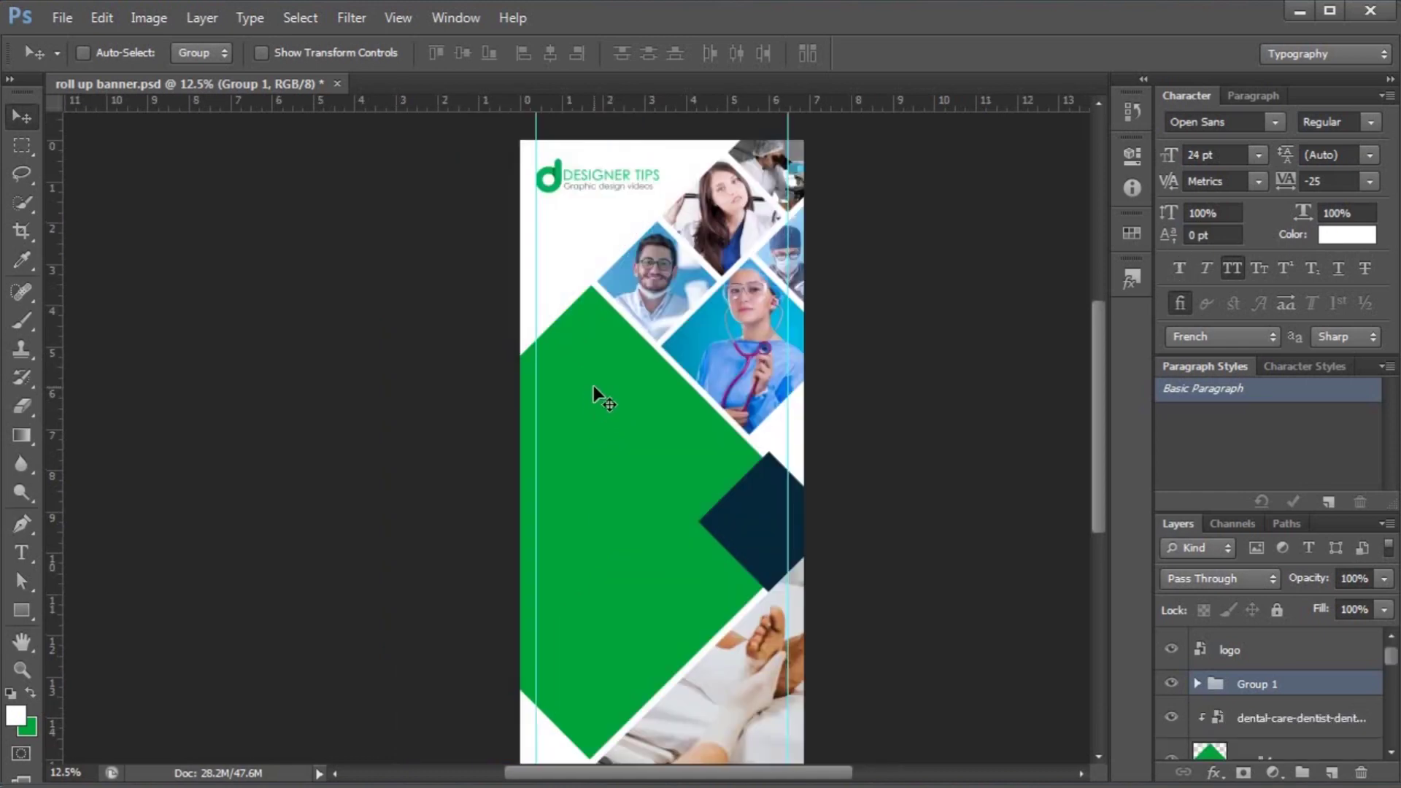
scroll(593, 385, "down", 1)
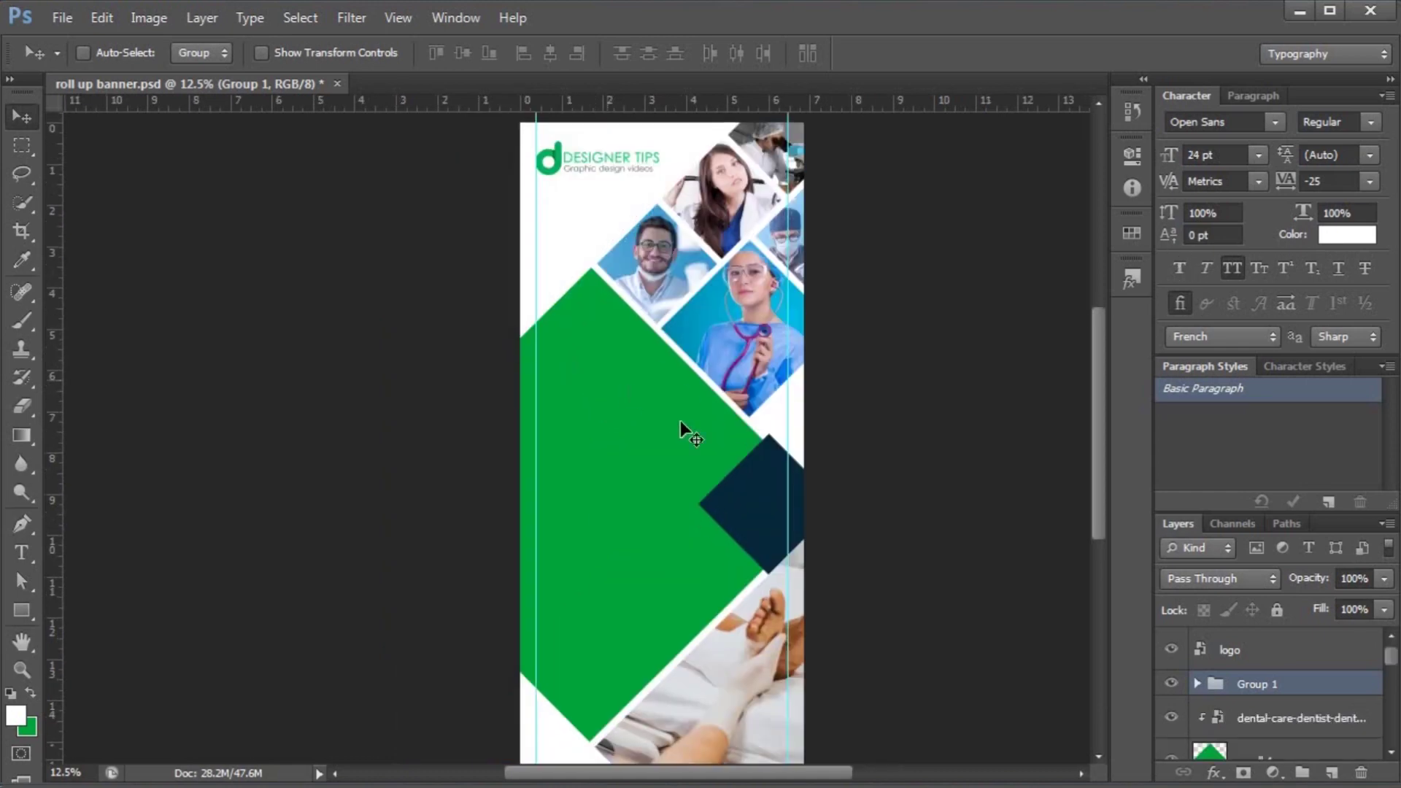
- Copy 'Roll Up Design' from the words notes and paste it as text on the green diamond
key("alt+Tab")
left_click(513, 244)
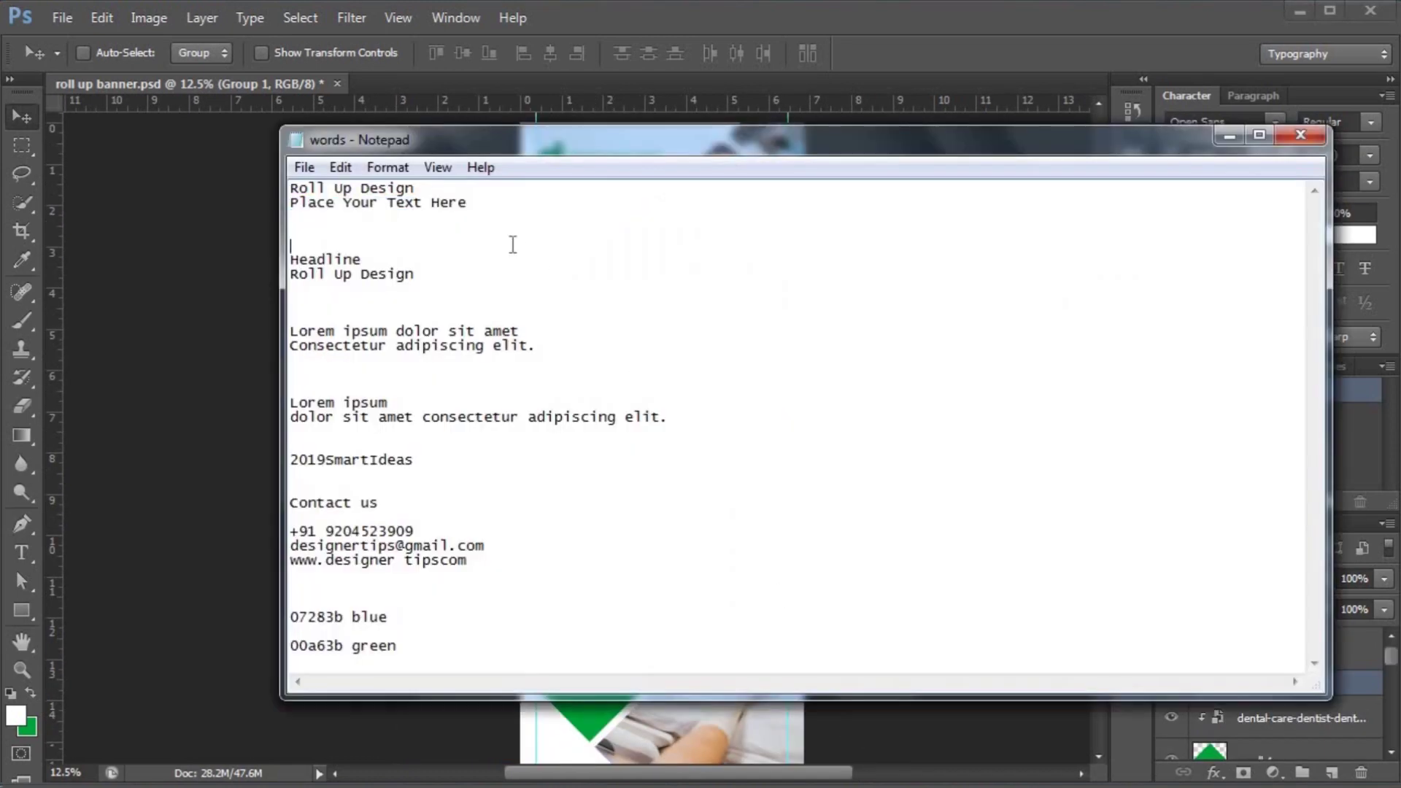
left_click_drag(420, 189, 231, 196)
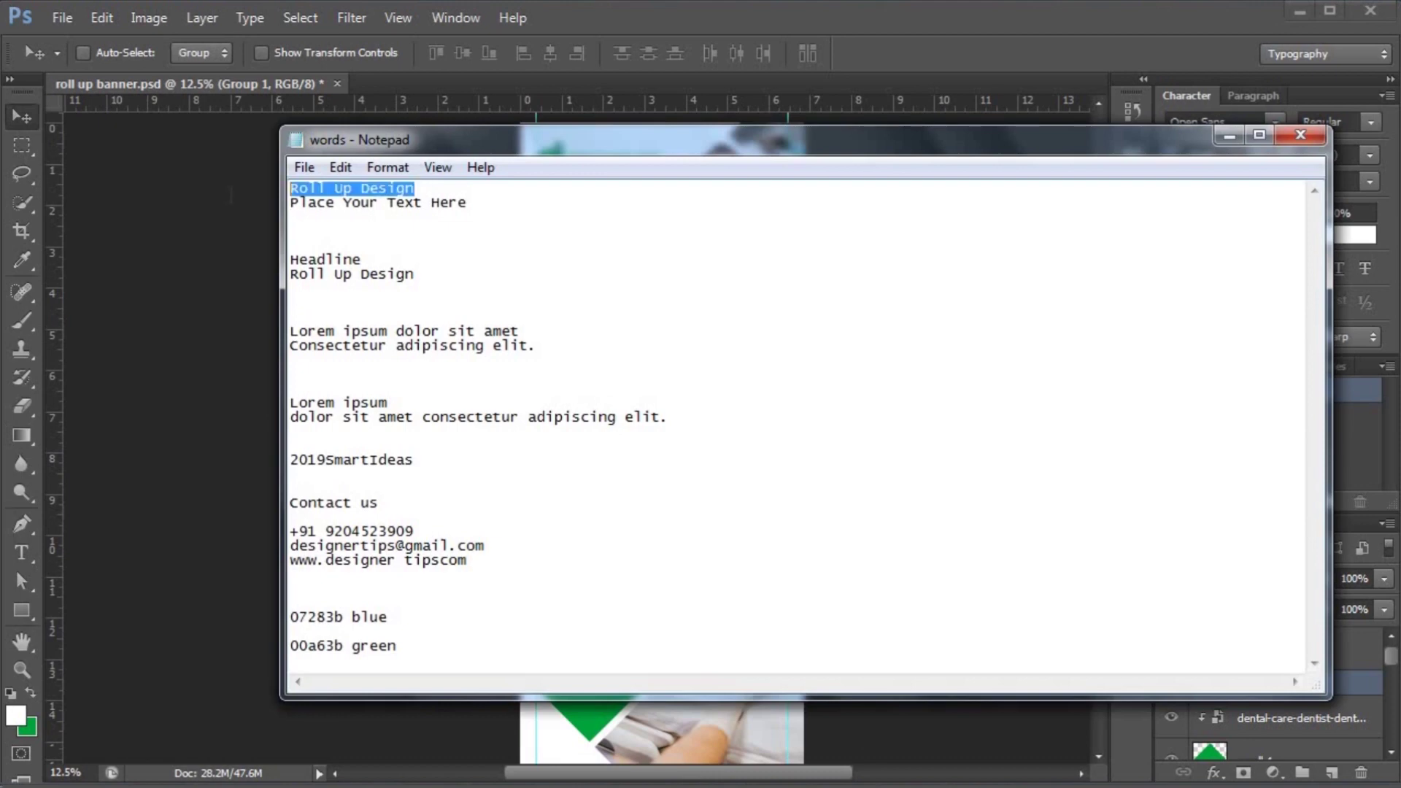
left_click(224, 216)
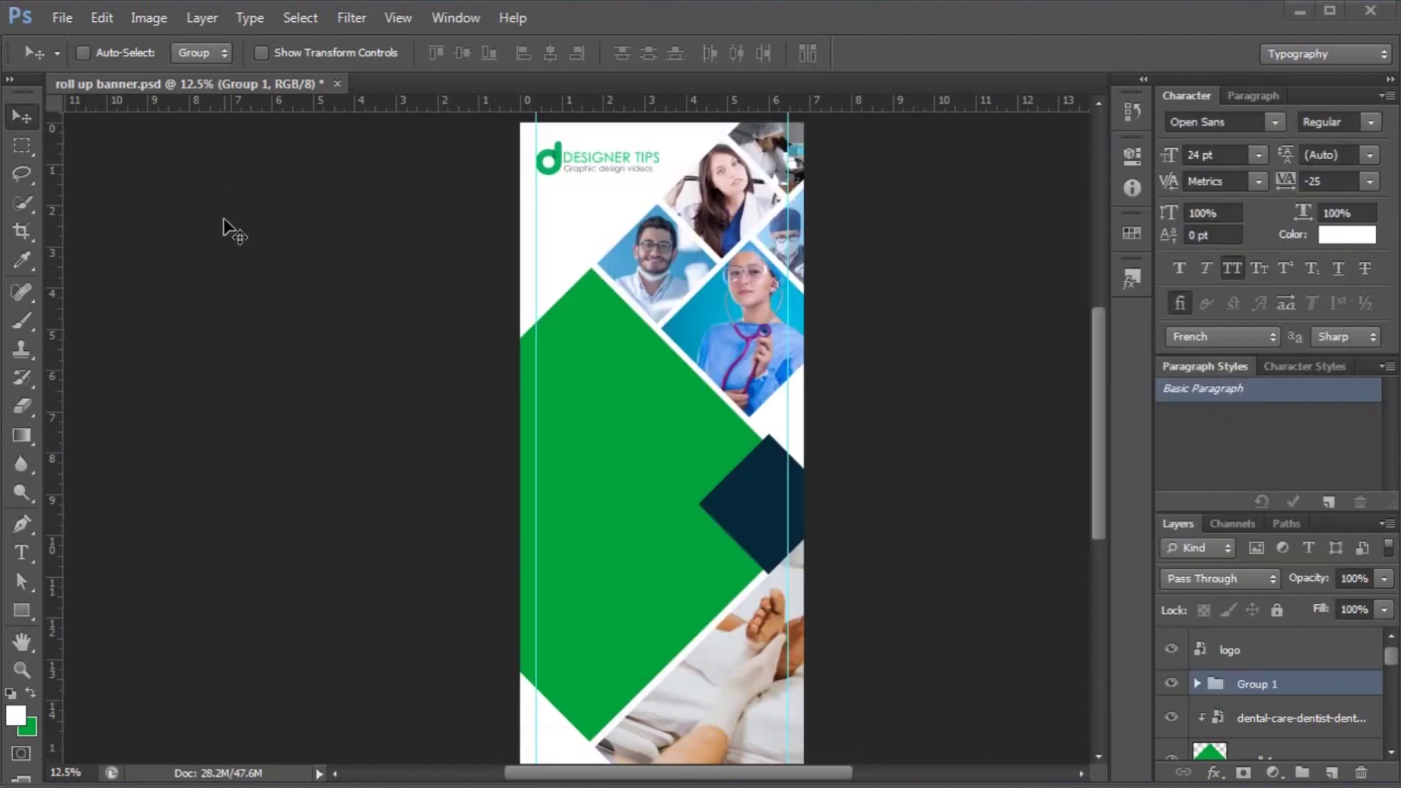
left_click(21, 552)
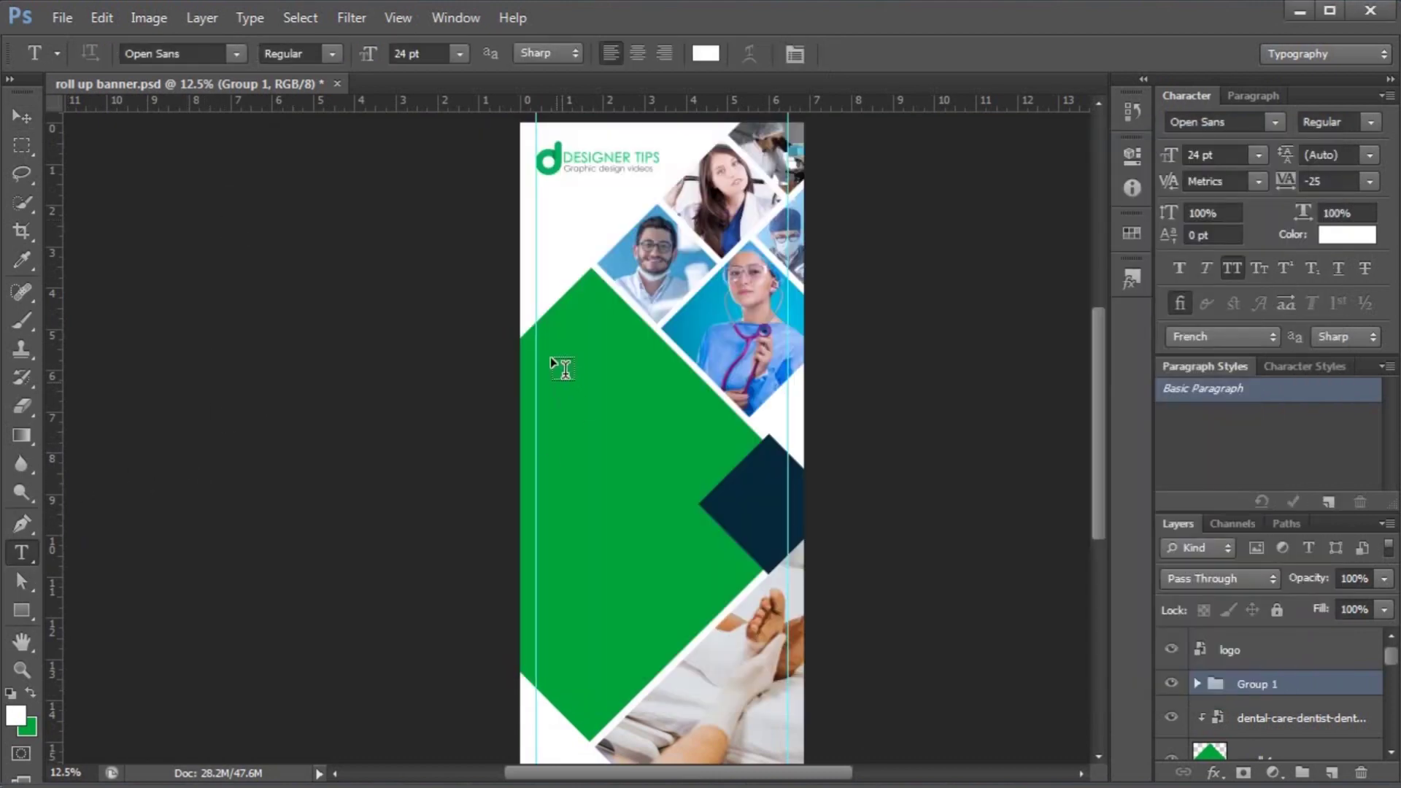
left_click(559, 359)
type("ROLL UP DESIGN")
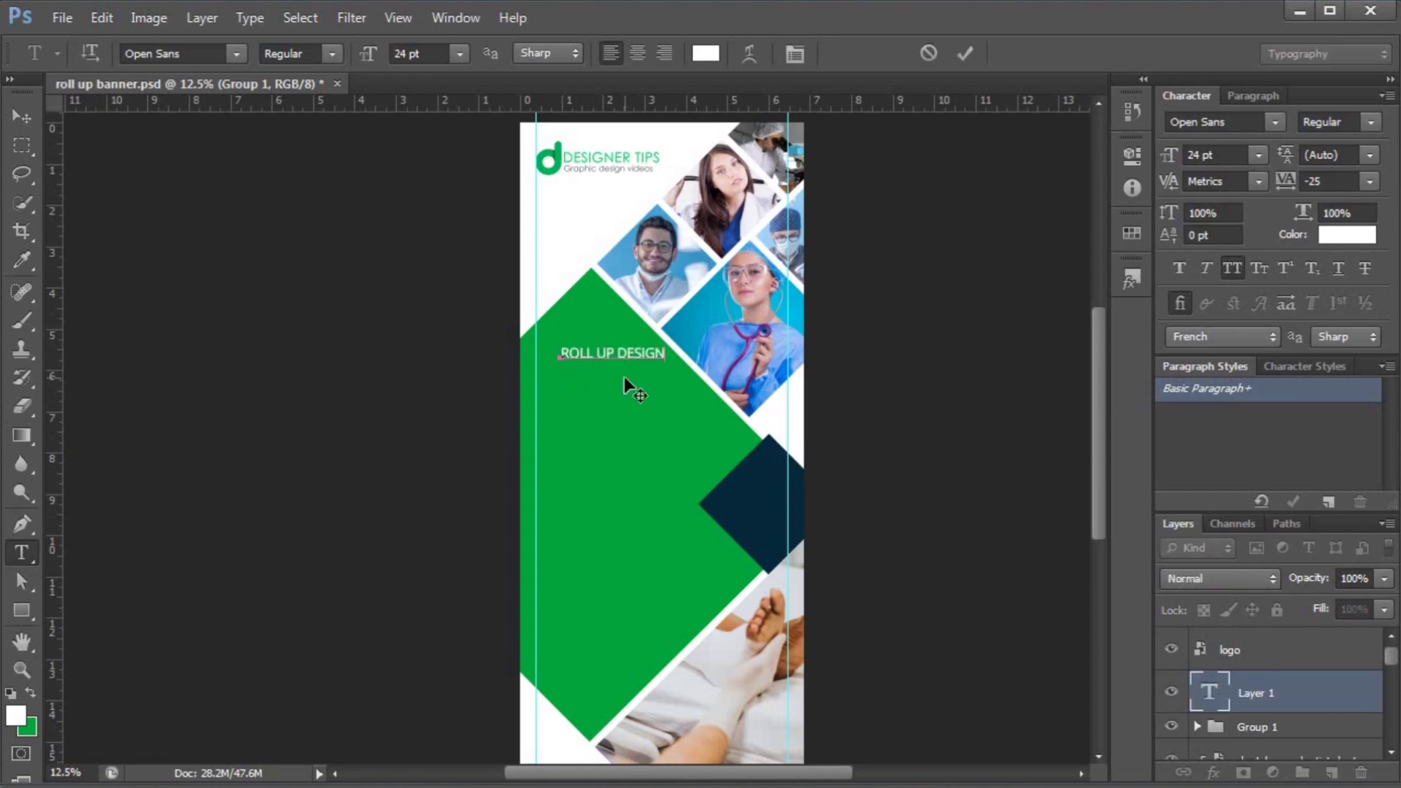
- Set the ROLL UP DESIGN heading to 26 pt and shift it slightly left
key("ctrl+plus")
key("ctrl+plus")
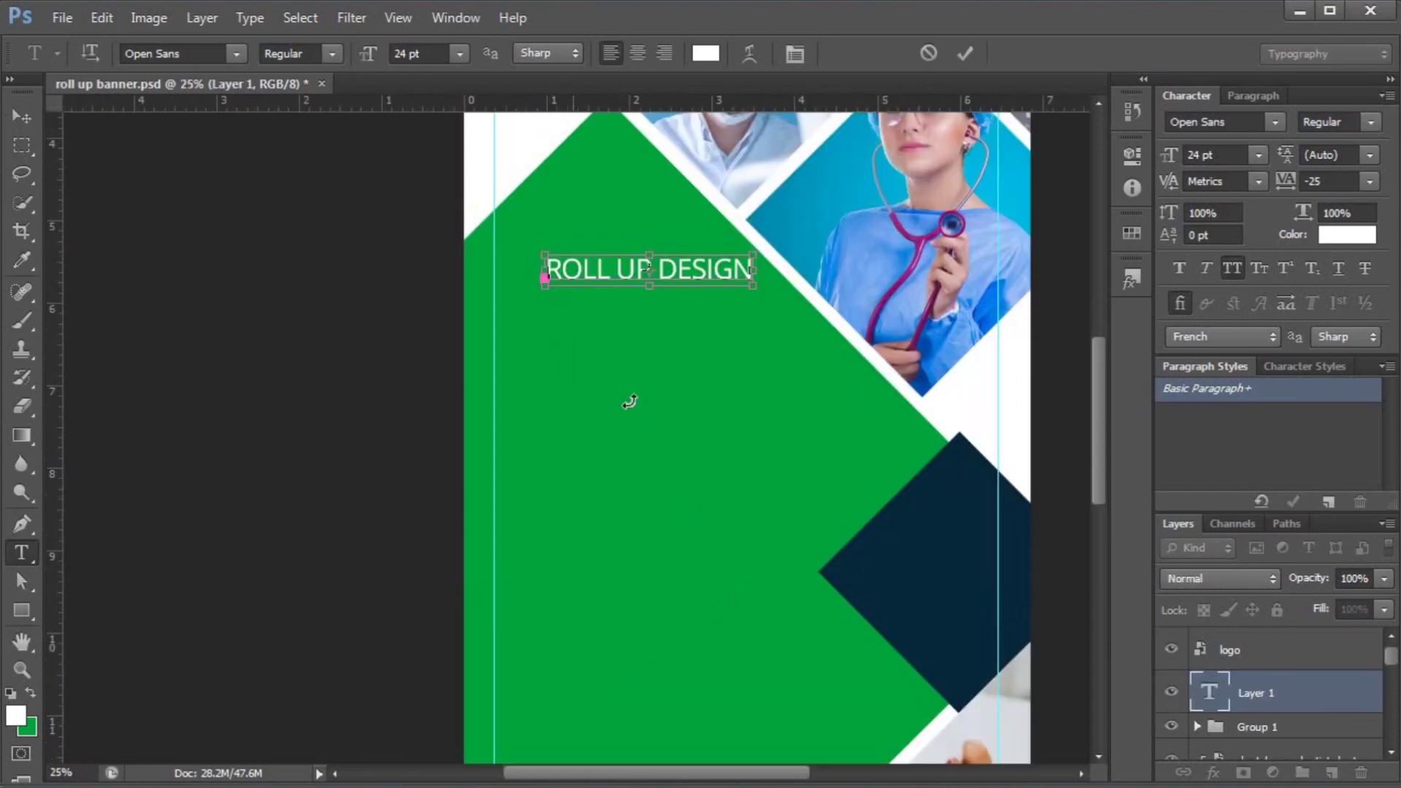
scroll(627, 407, "up", 2)
key("ctrl+a")
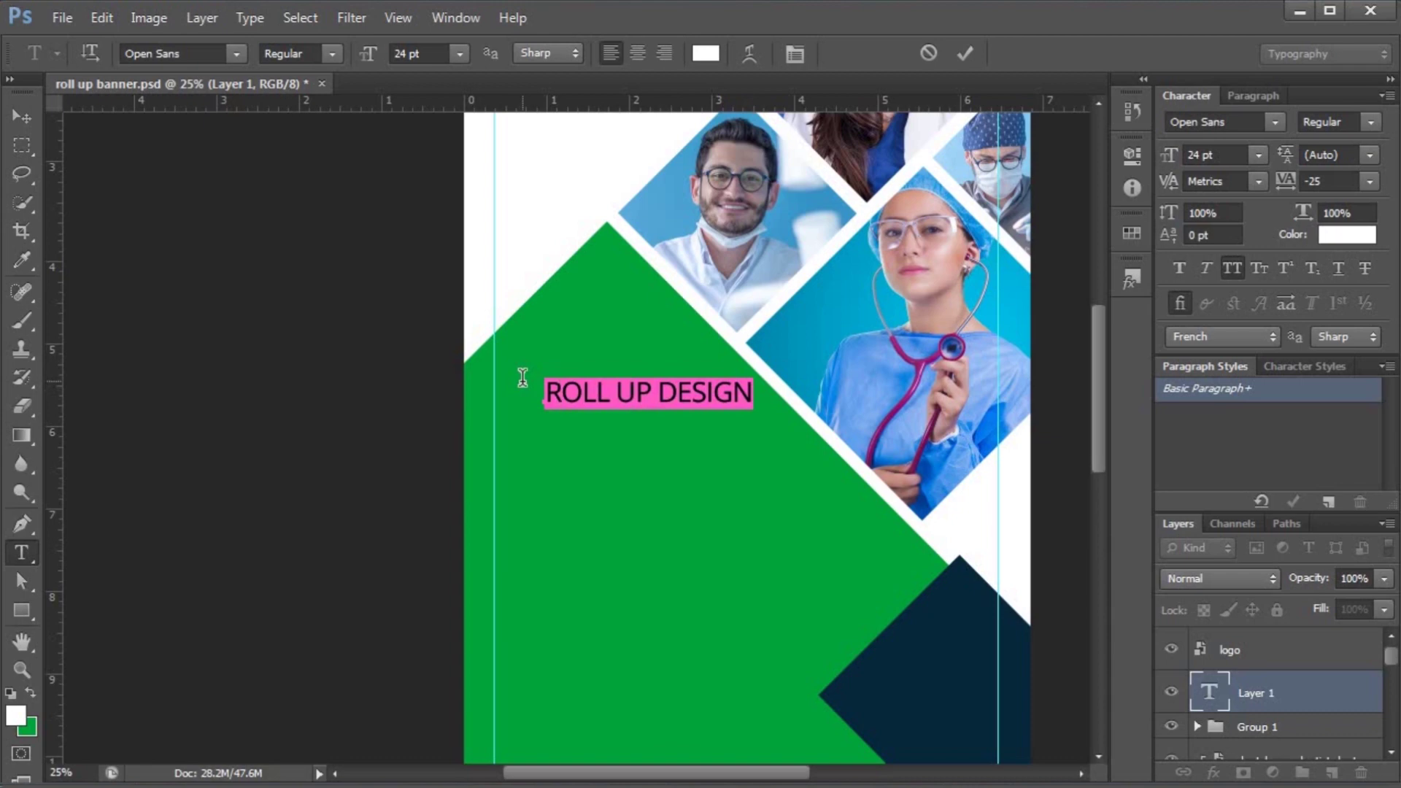
left_click(419, 53)
type("26")
left_click(23, 117)
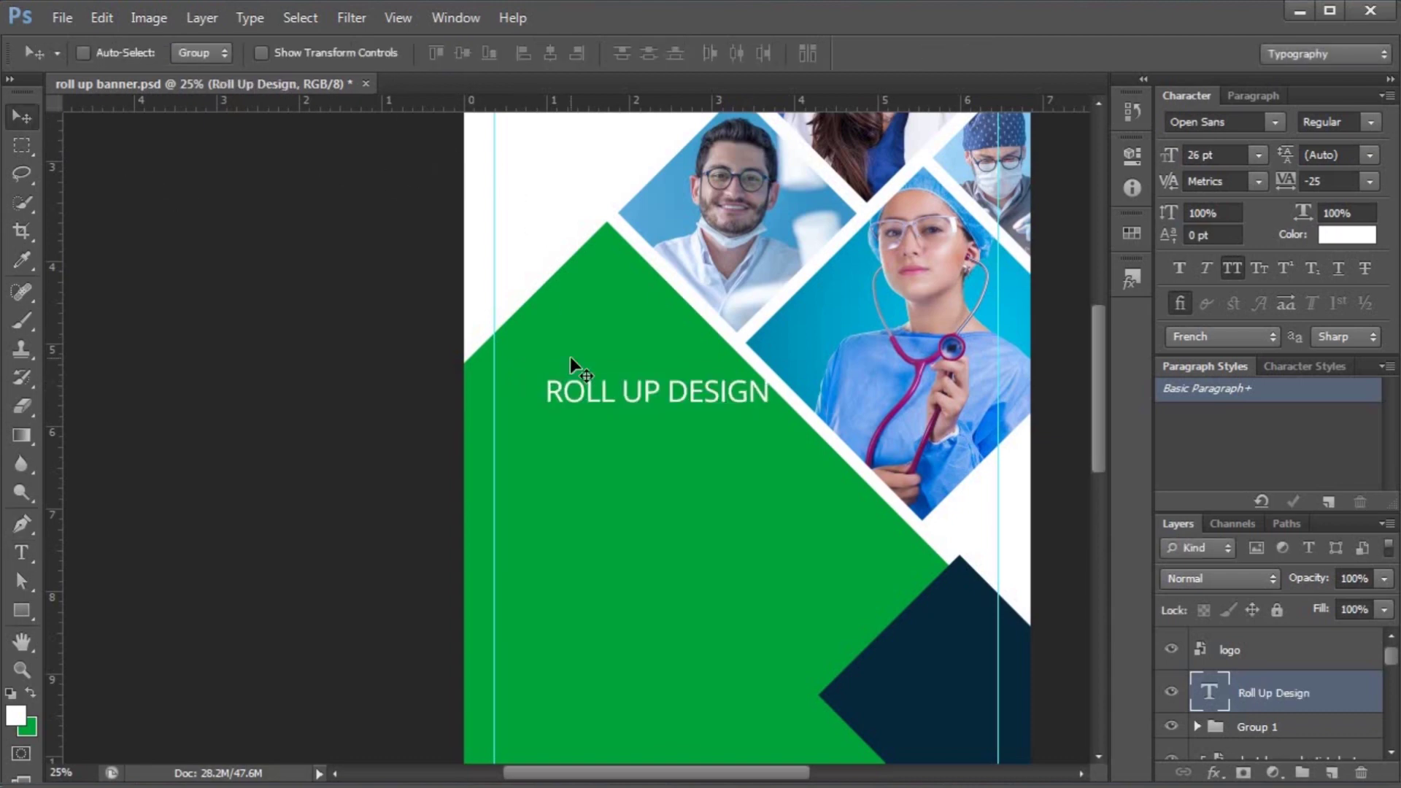
left_click_drag(617, 400, 612, 402)
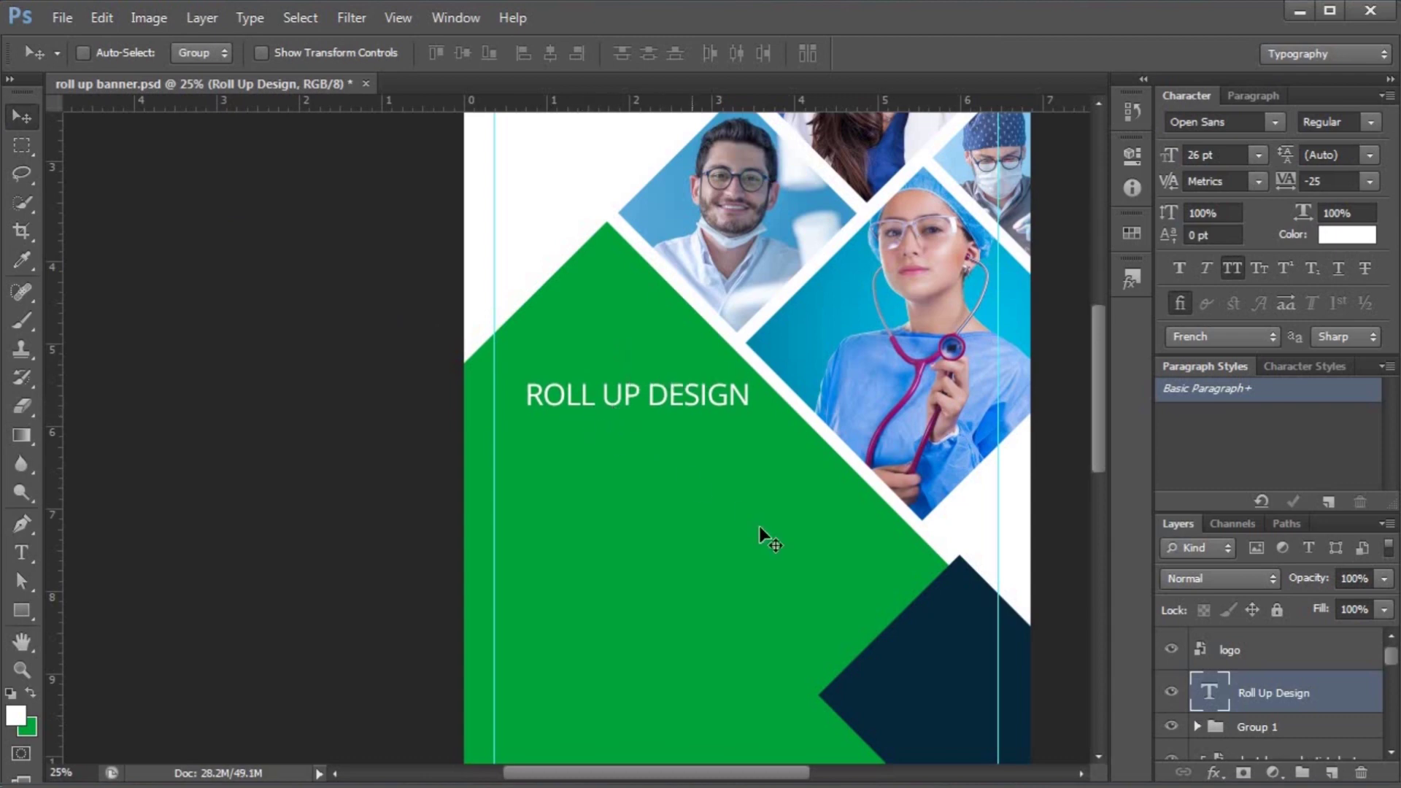
- Add a 'Place Your Text Here' line below the heading with All Caps turned off
key("alt+Tab")
left_click_drag(481, 202, 281, 205)
key("ctrl+c")
key("alt+Tab")
key("t")
left_click(538, 435)
key("ctrl+v")
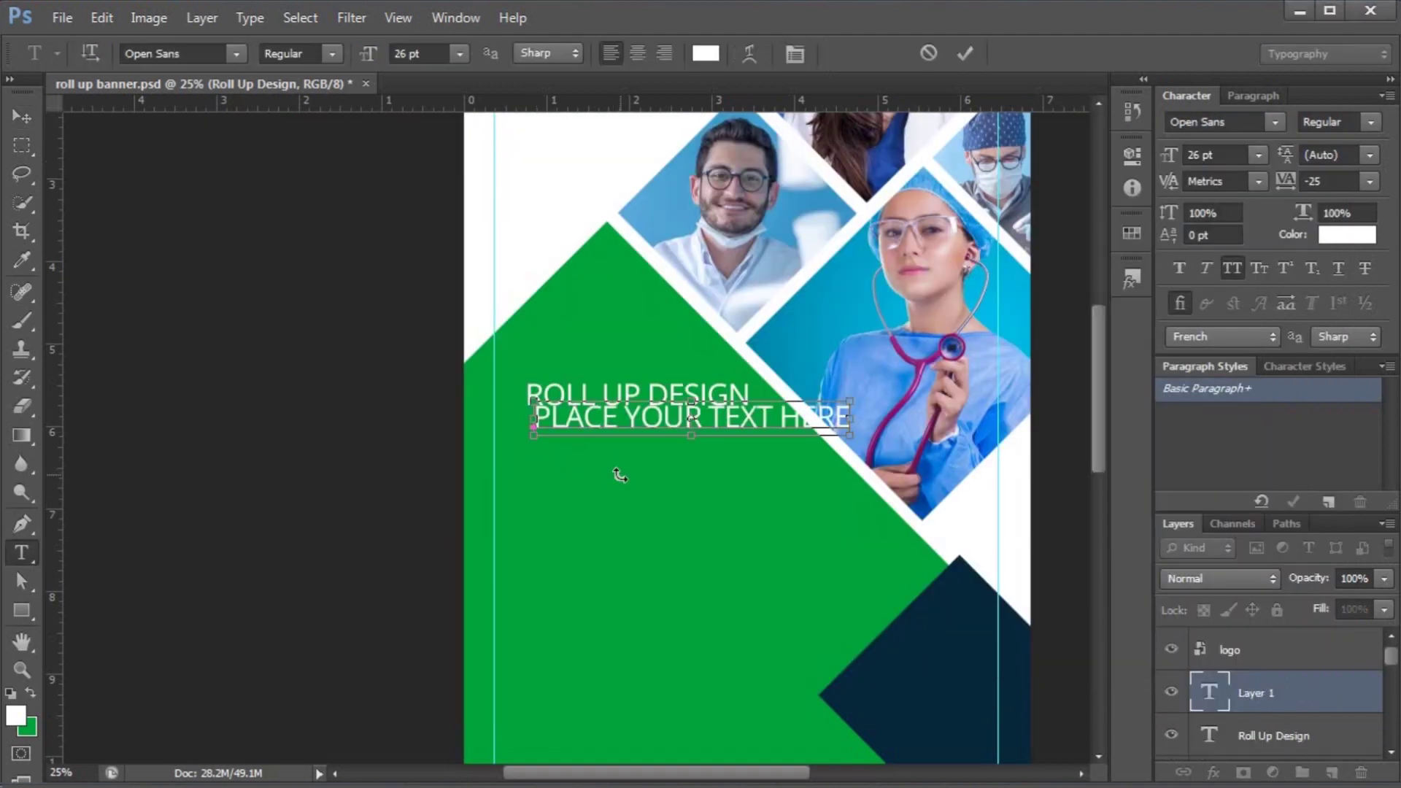
key("ctrl+a")
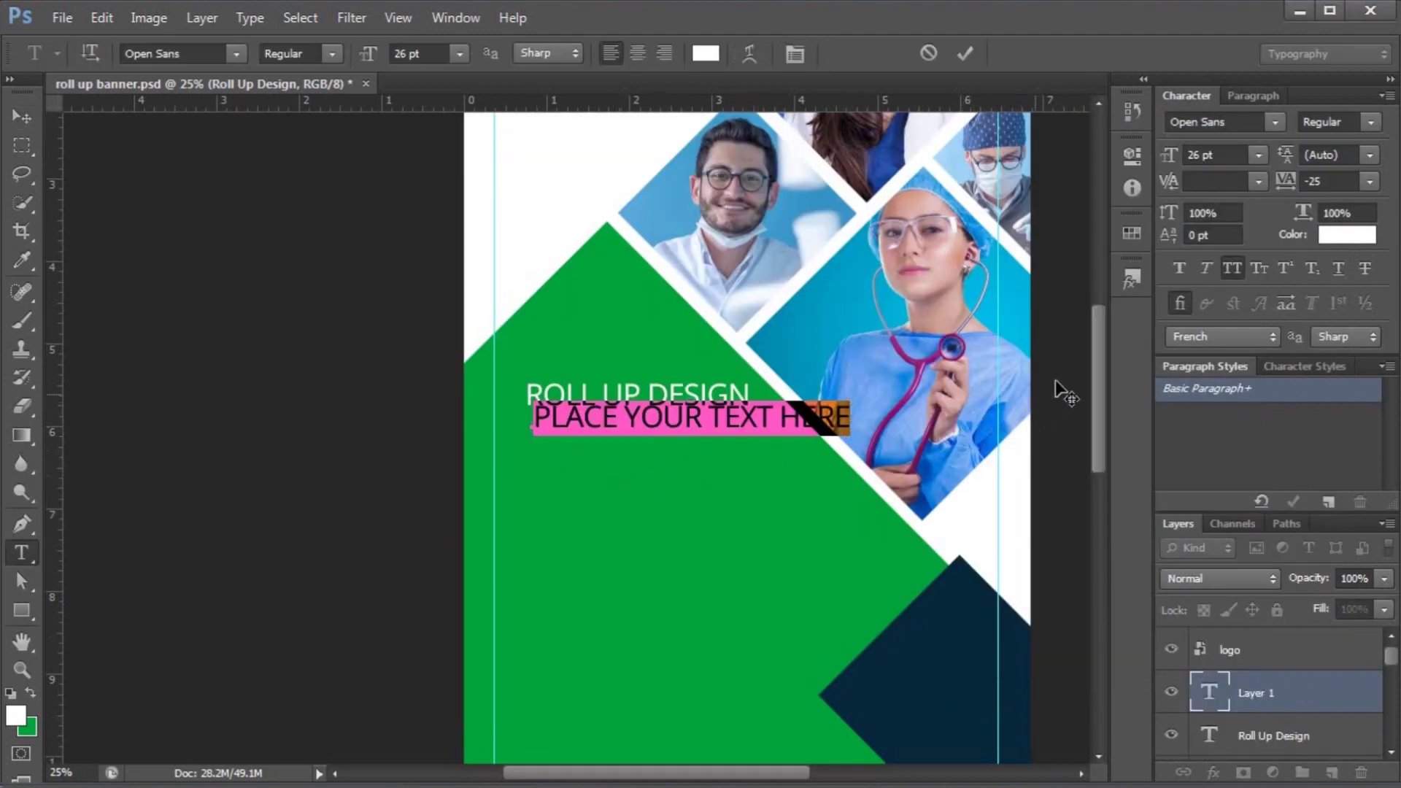
left_click(1233, 269)
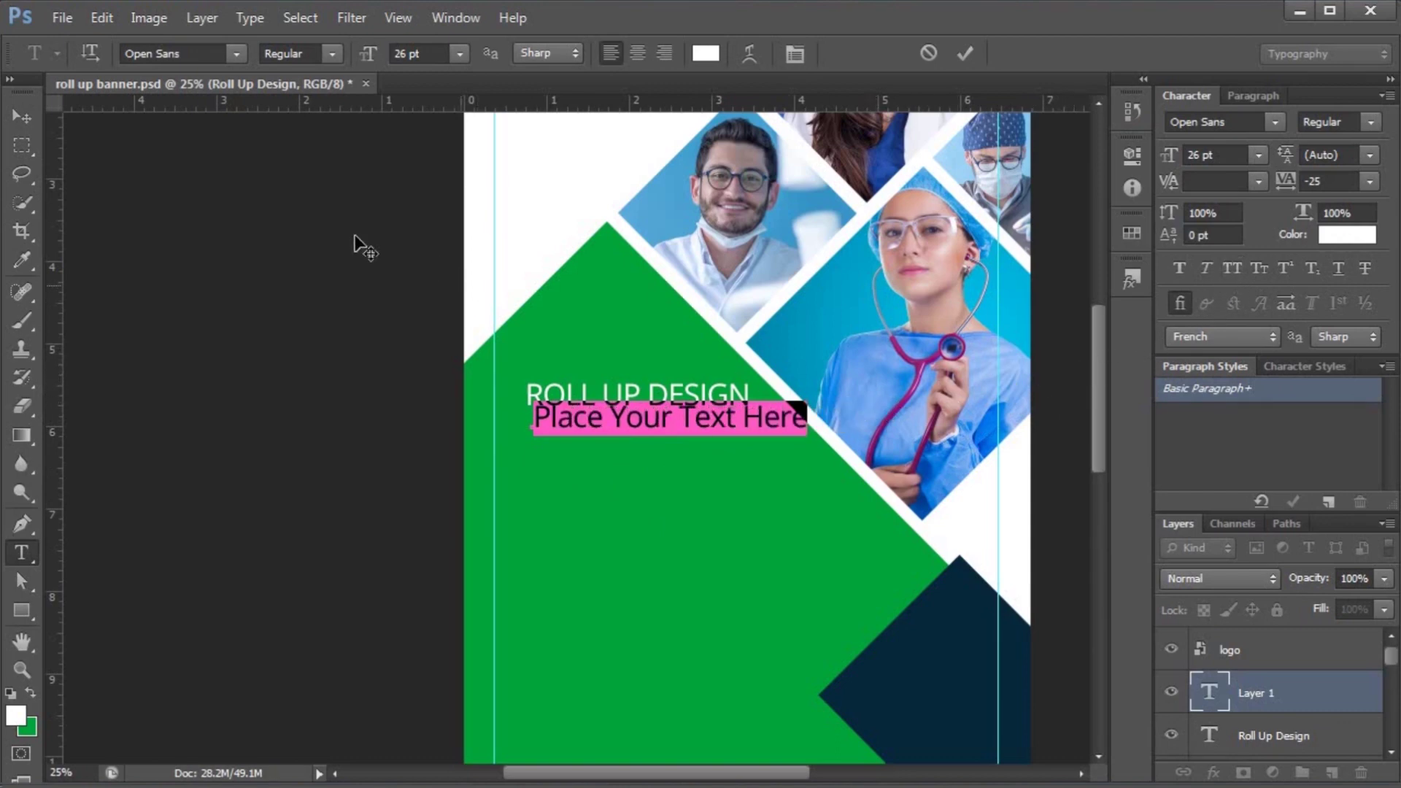
left_click(27, 118)
left_click_drag(577, 434, 568, 438)
- Align the subline with the heading and shrink it slightly, to 21.28 pt
key("shift+Right")
key("shift+Down")
key("ctrl+plus")
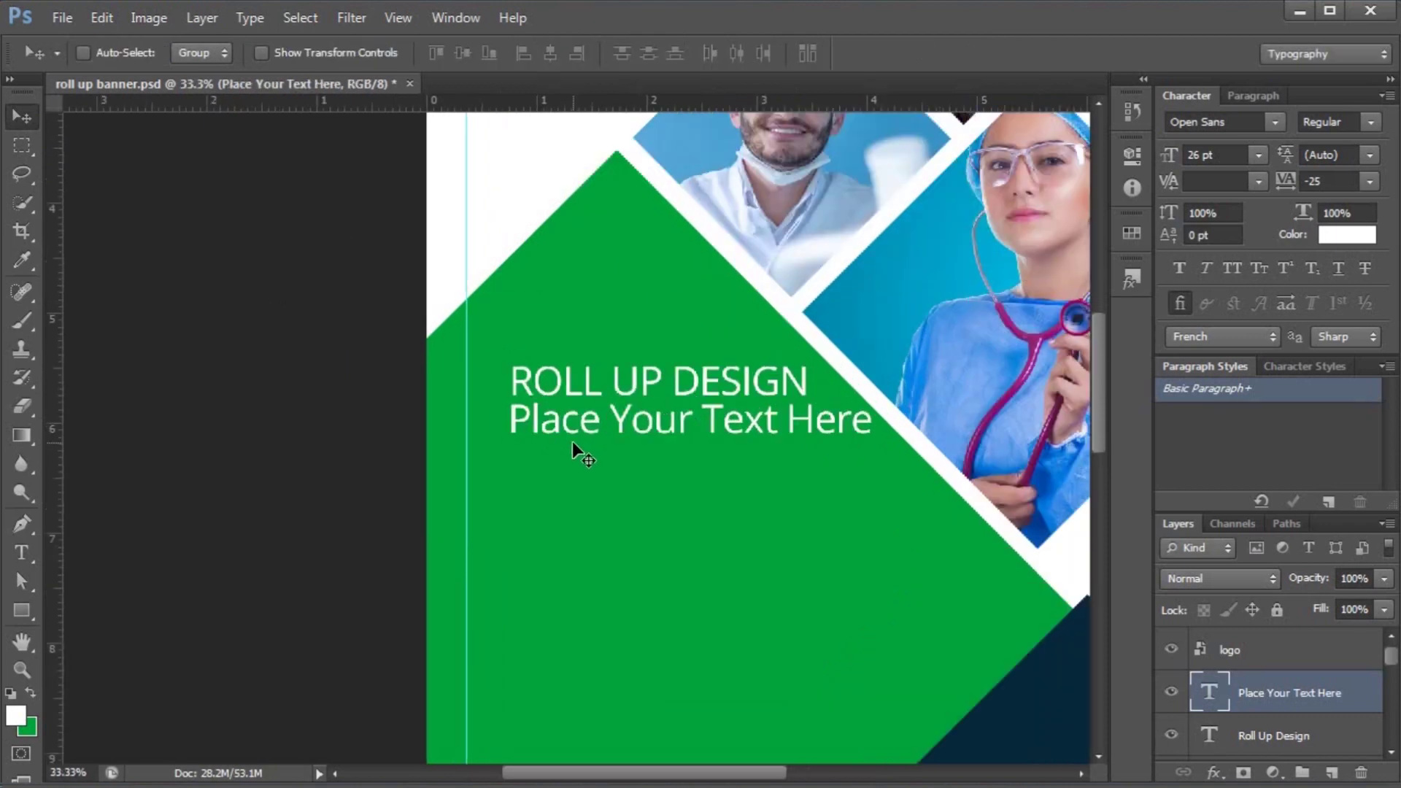
key("ctrl+t")
left_click_drag(872, 439, 812, 421)
key("Return")
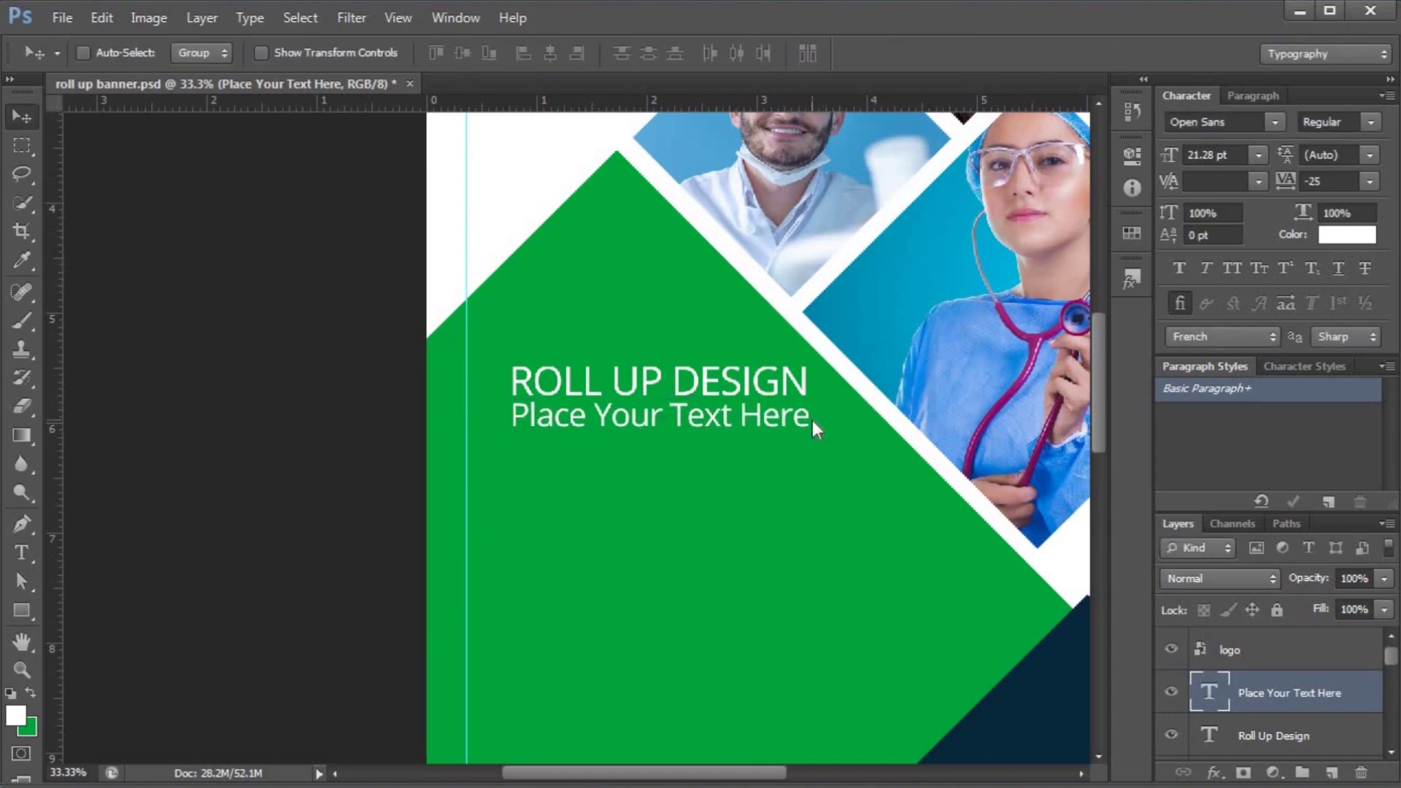
key("Down")
key("Down")
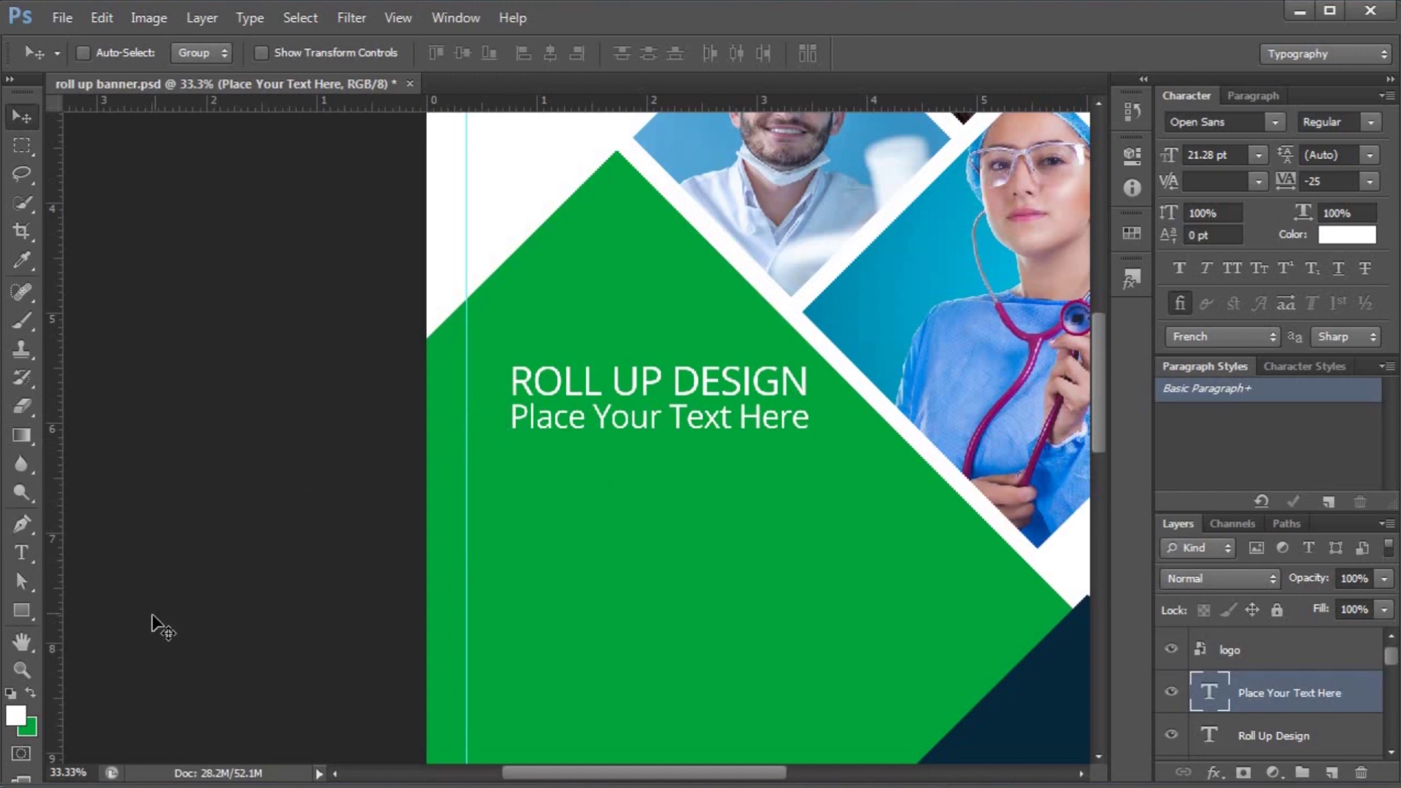
left_click(27, 611)
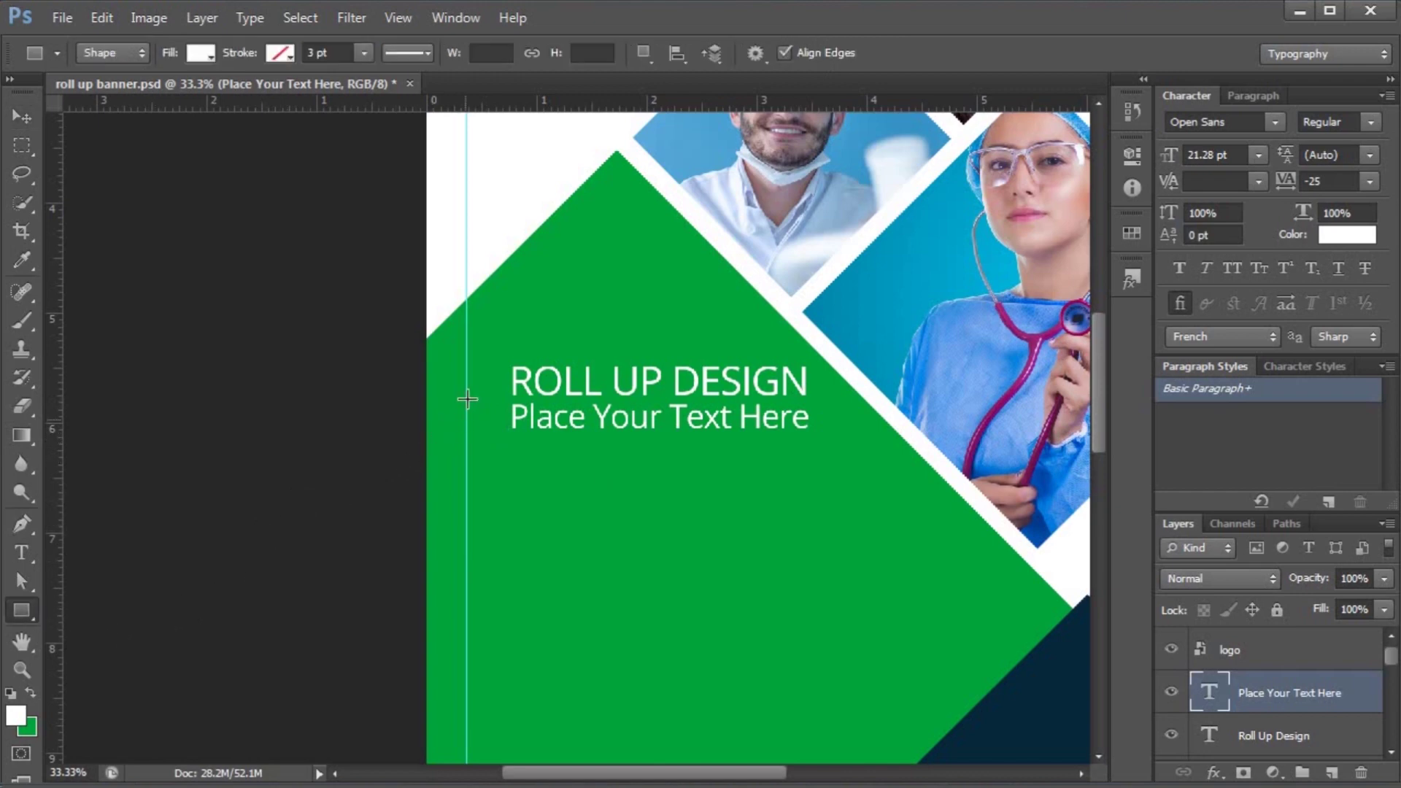
- Draw the white Rectangle 1 bar left of the heading lines and switch to the Notepad wording
left_click_drag(469, 366, 502, 427)
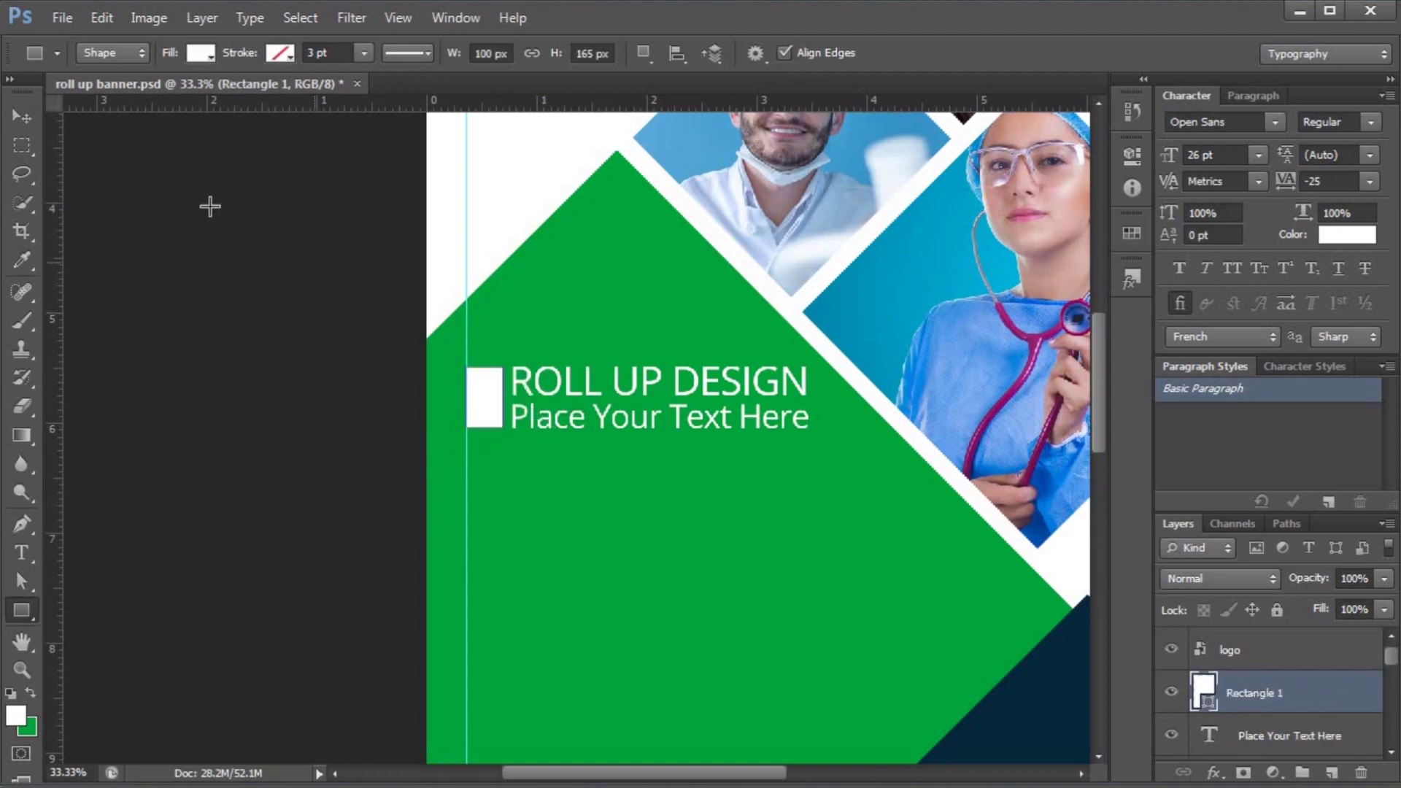
left_click(30, 114)
key("ctrl+minus")
key("ctrl+minus")
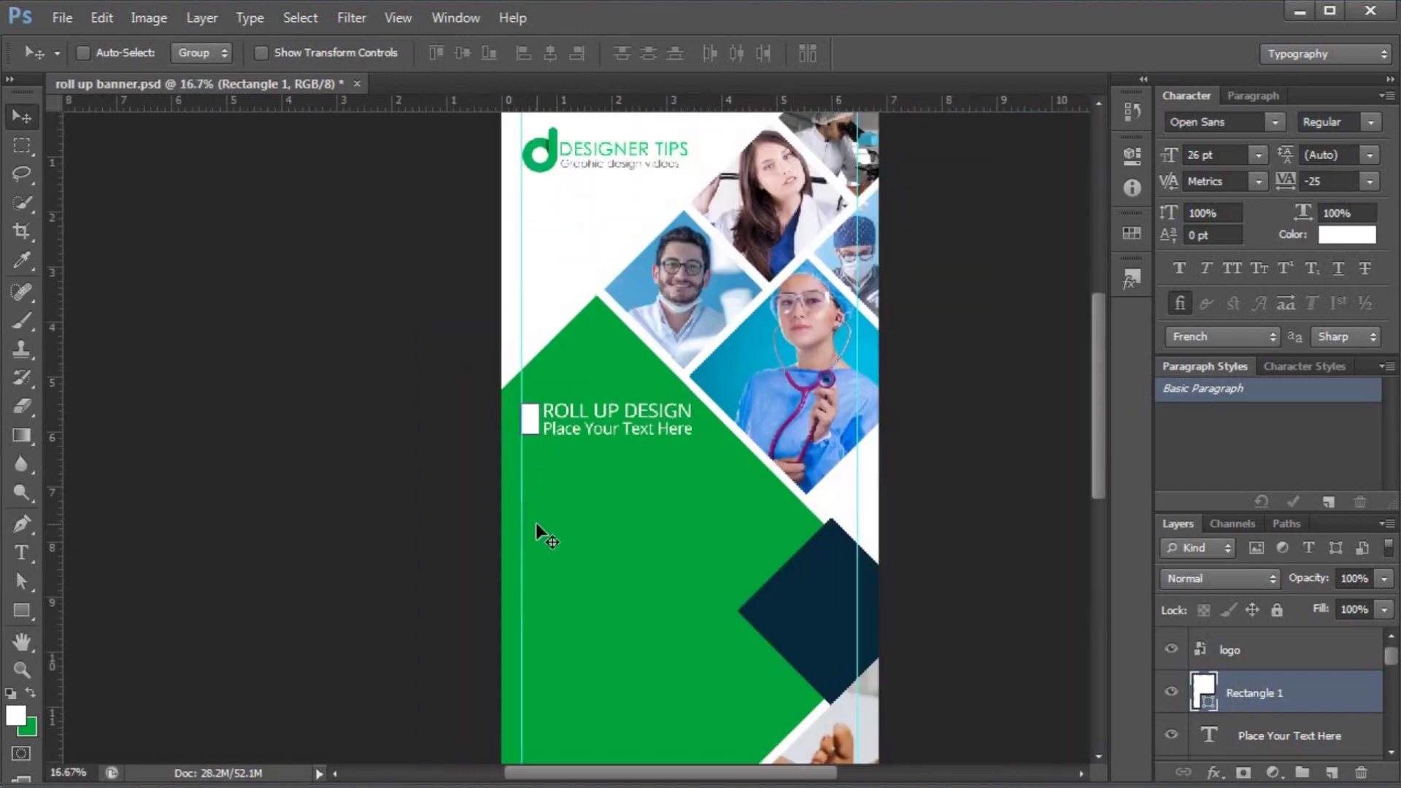
scroll(544, 522, "down", 3)
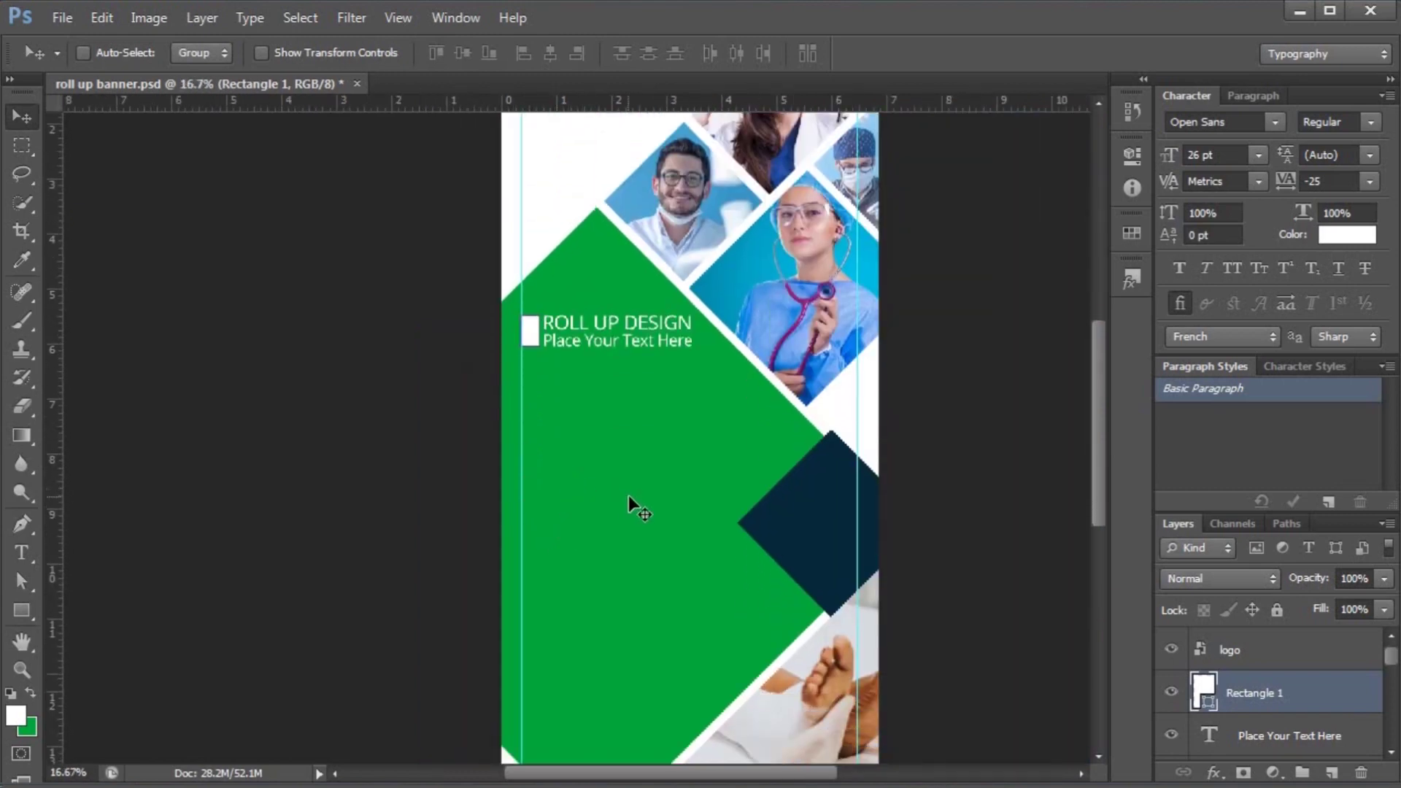
key("alt+Tab")
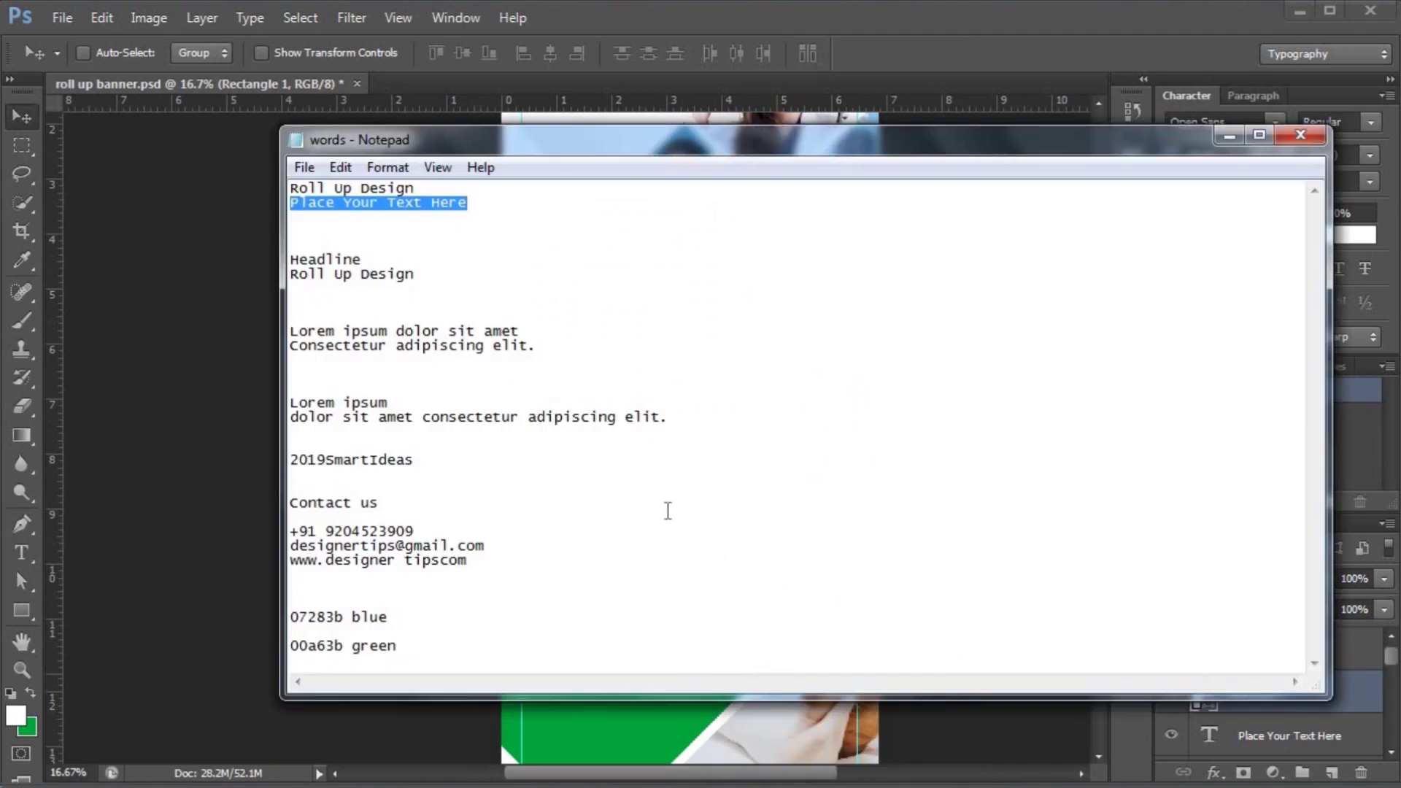
- Copy 'Headline' from the notes and paste it as a new text line below the subline
left_click(372, 251)
left_click_drag(363, 260, 290, 276)
key("ctrl+c")
key("alt+Tab")
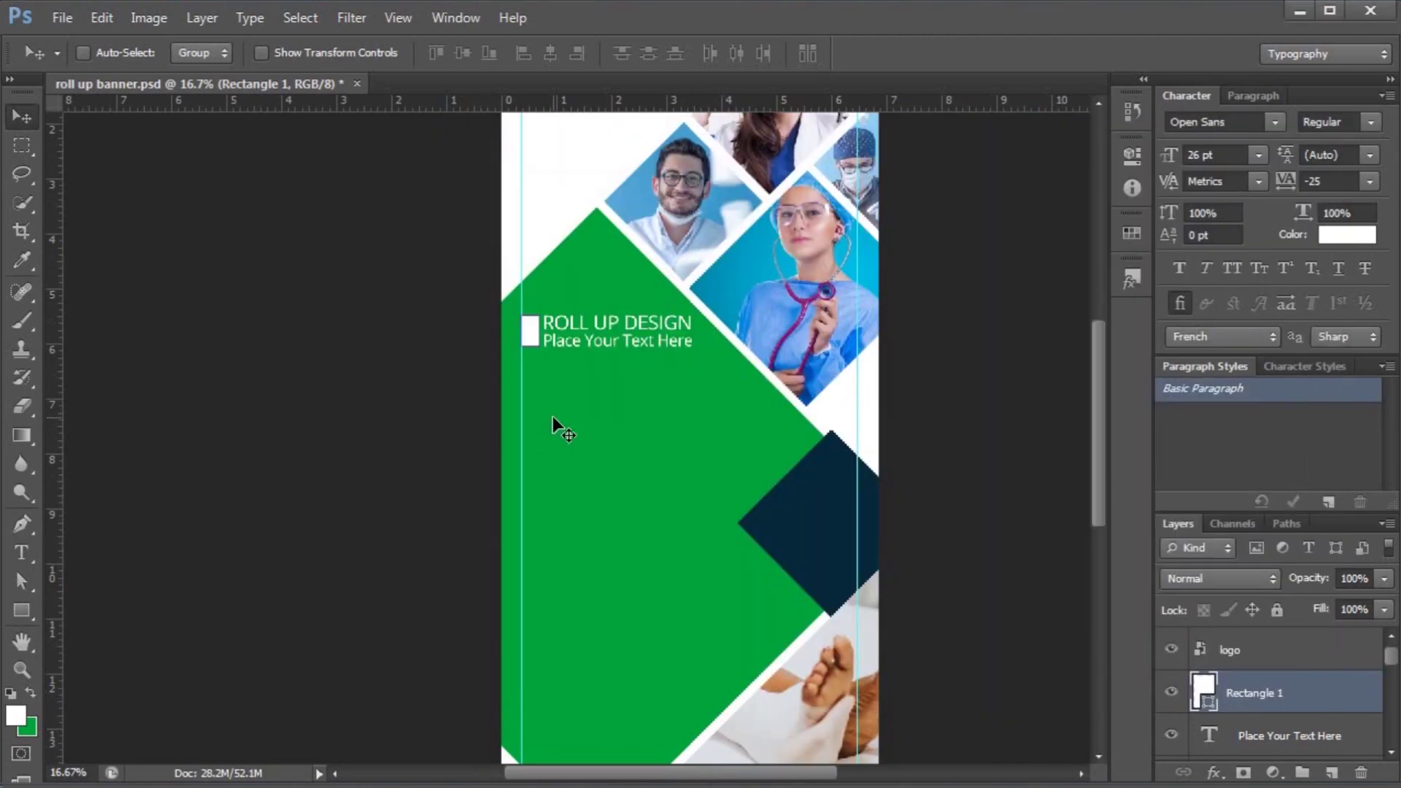
key("t")
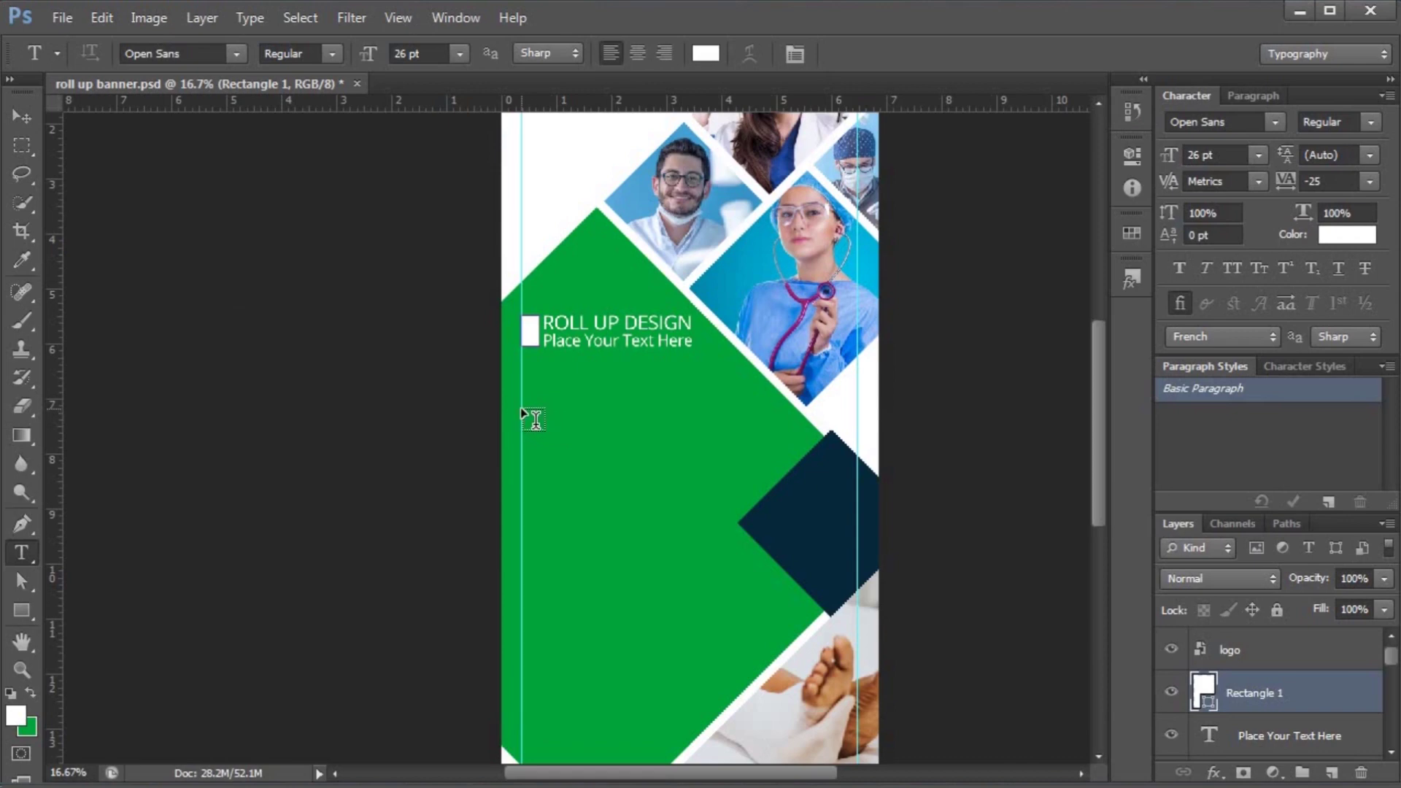
left_click(535, 419)
key("ctrl+v")
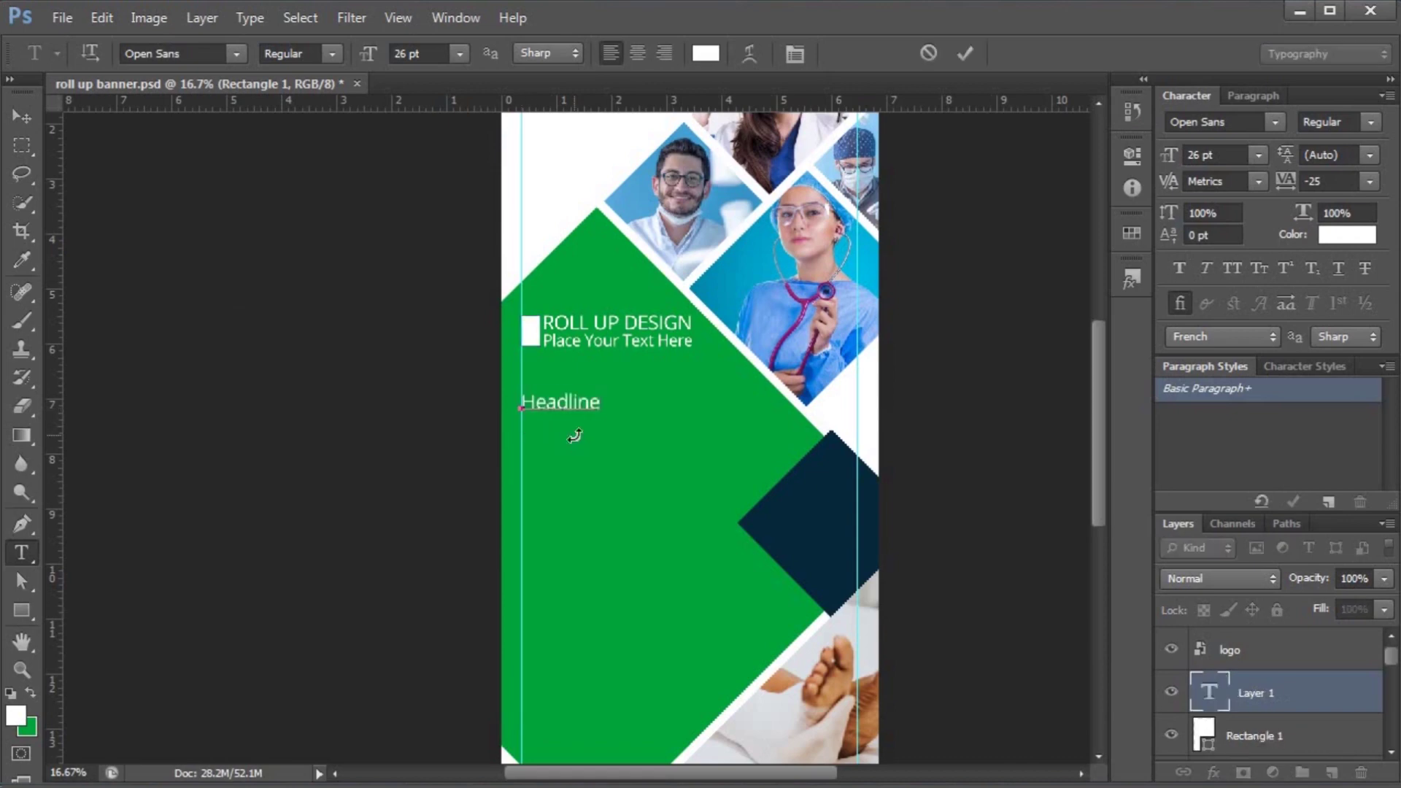
key("ctrl+a")
- Make HEADLINE 60 pt, all capitals and bold
left_click(457, 55)
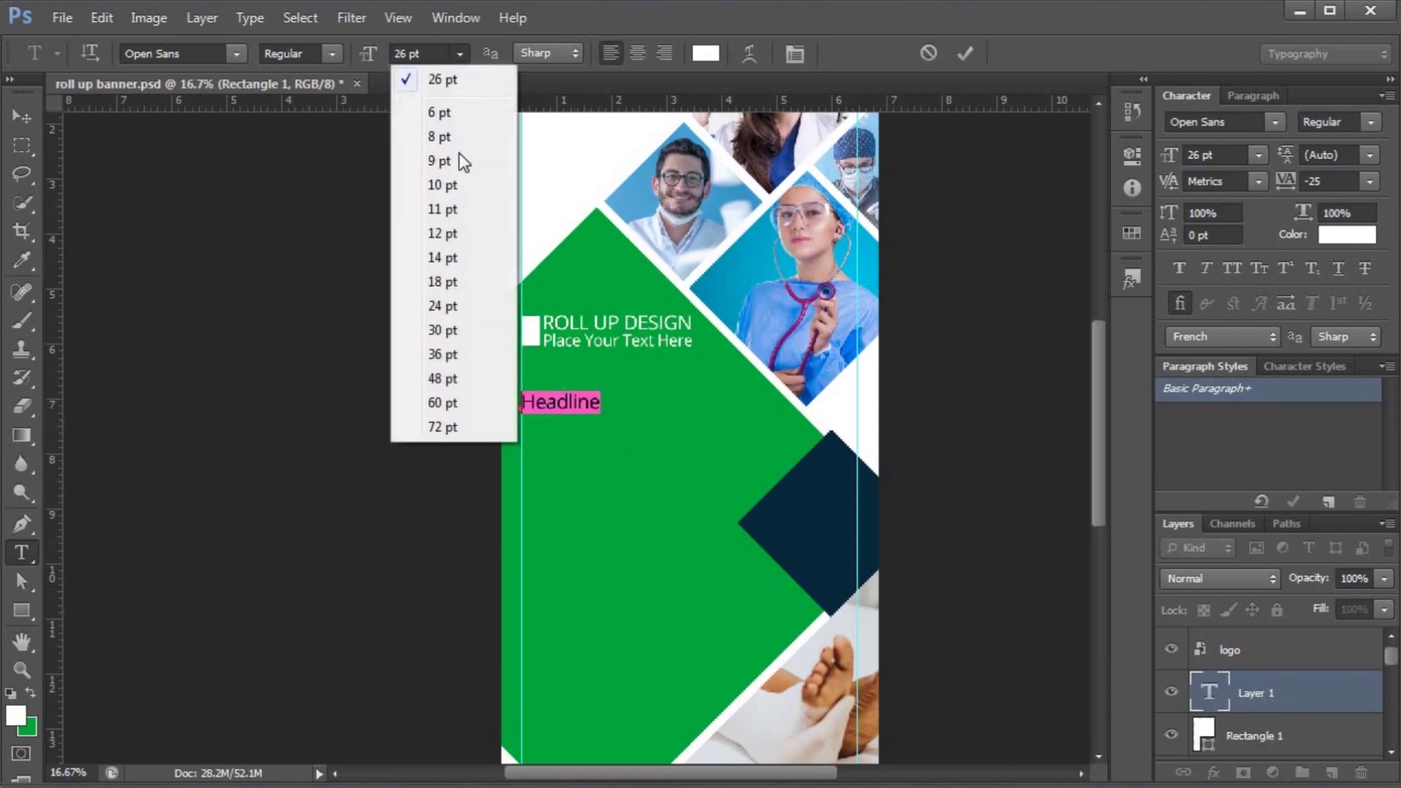
left_click(457, 378)
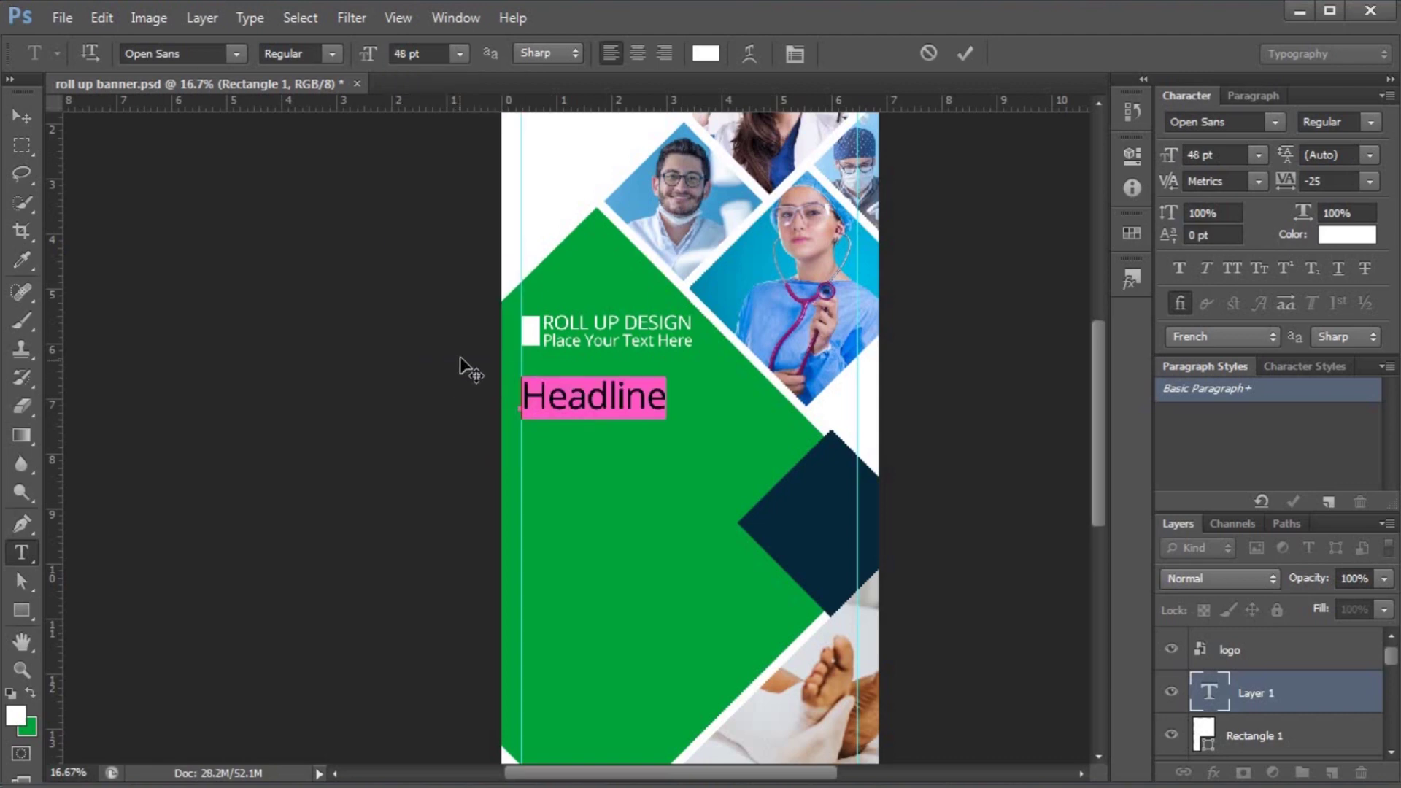
left_click(457, 58)
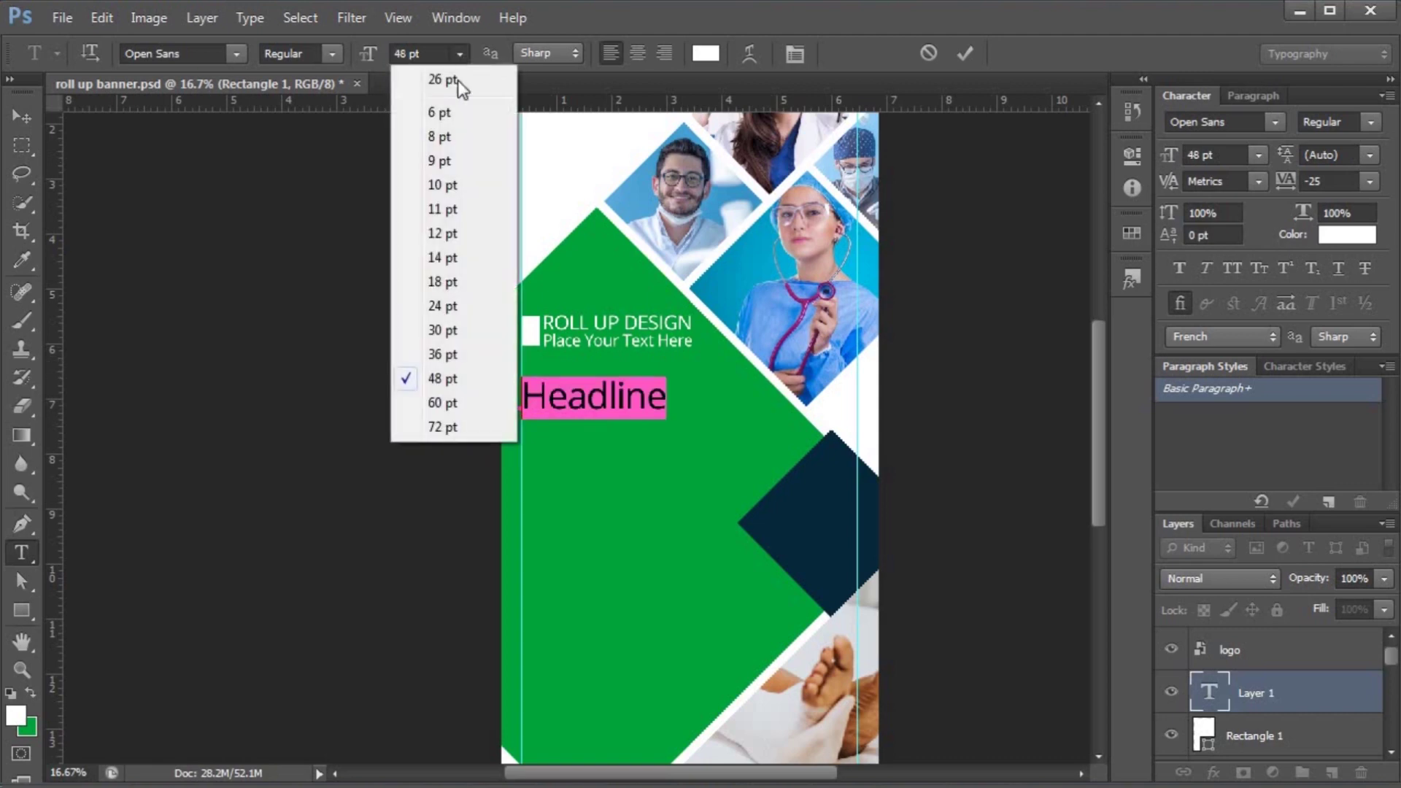
left_click(446, 407)
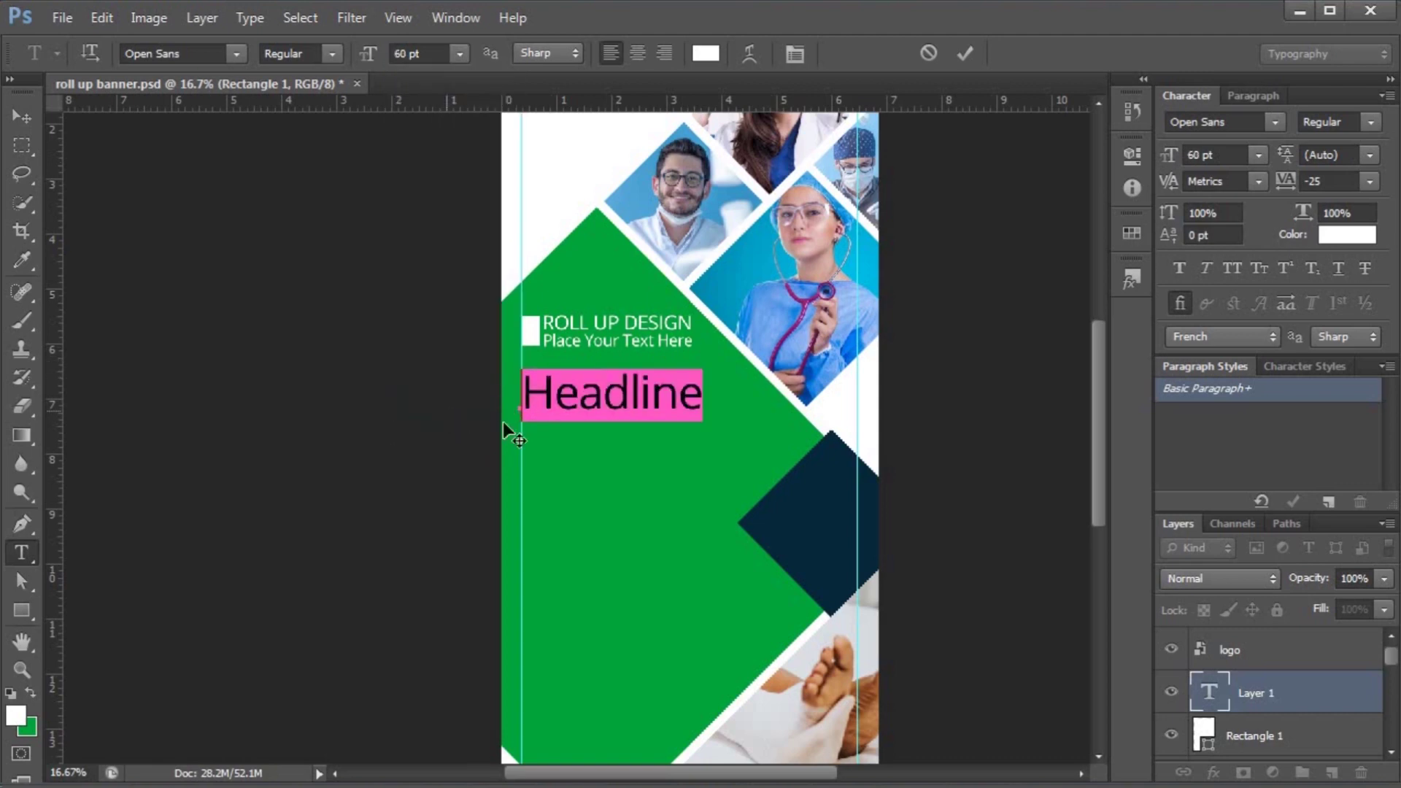
left_click(1223, 268)
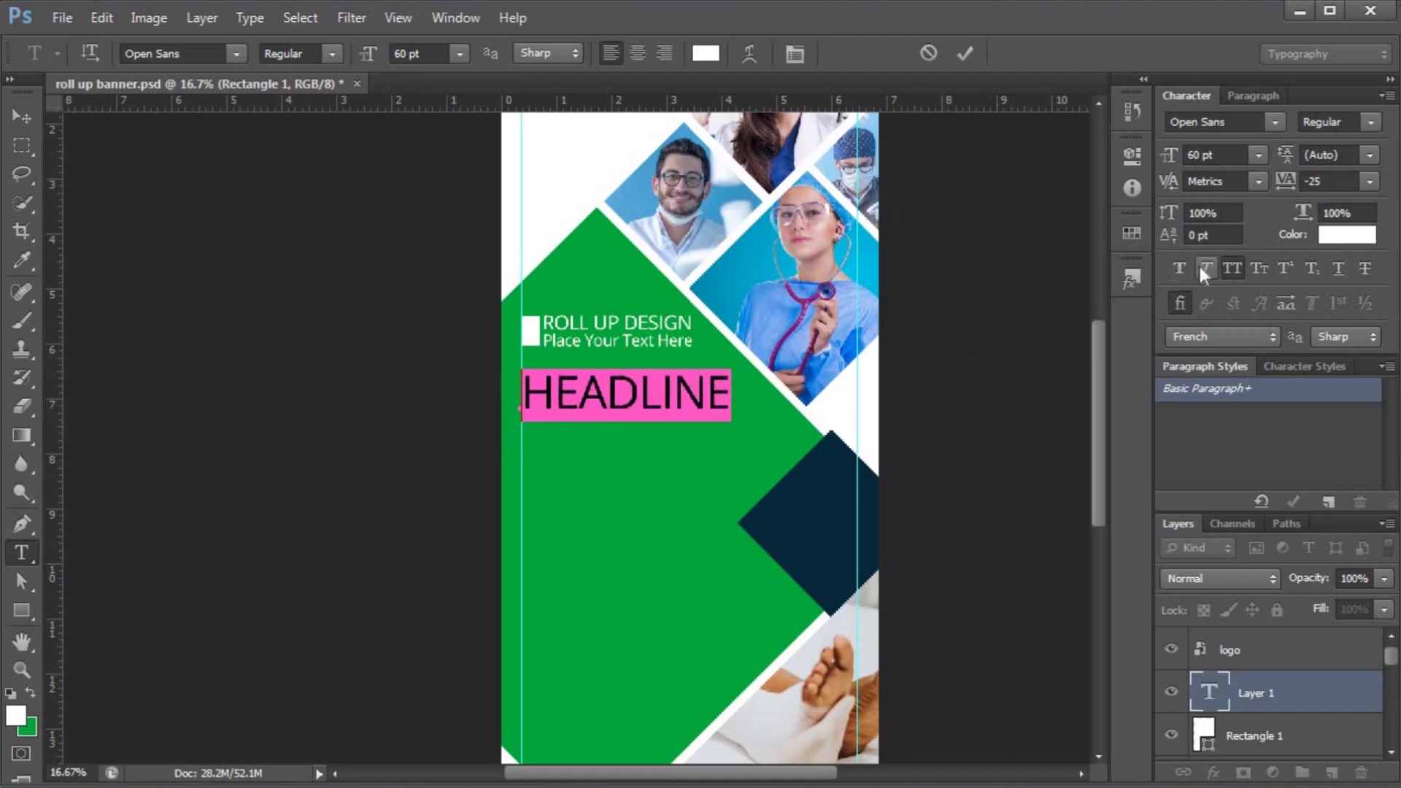
left_click(1181, 268)
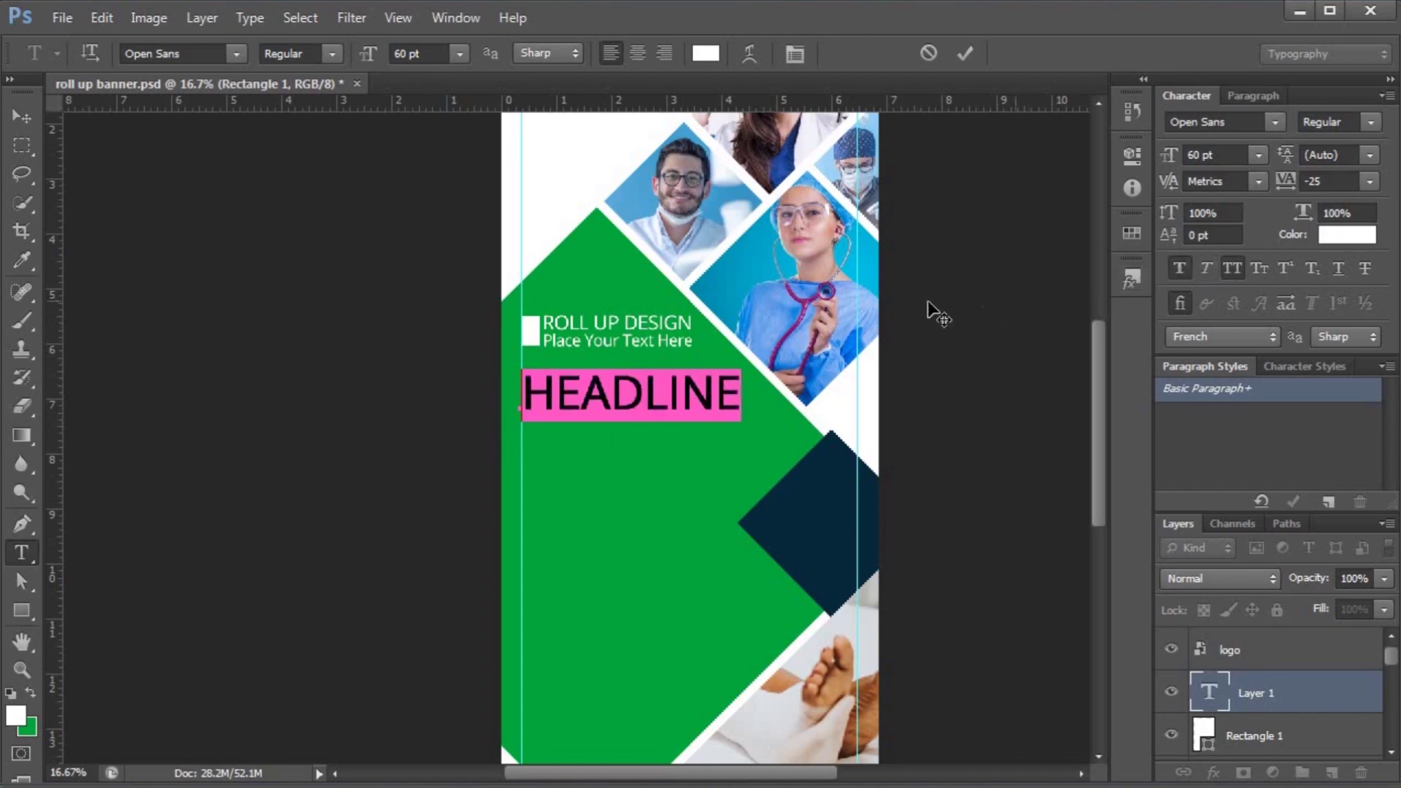
left_click(26, 111)
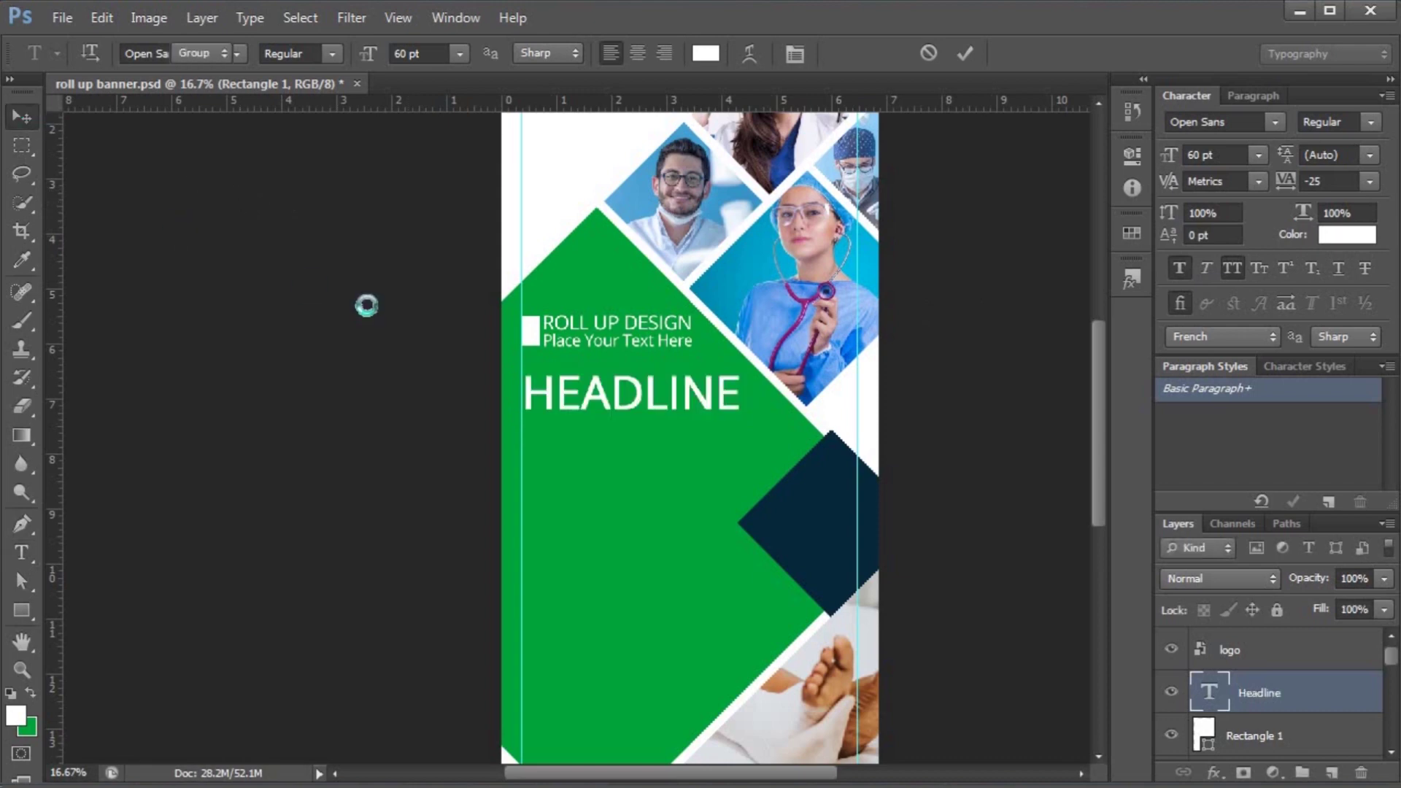
- Move HEADLINE lower and nudge it left, then select 'Roll Up Design' in the notes
left_click_drag(698, 398, 769, 391)
key("ctrl+t")
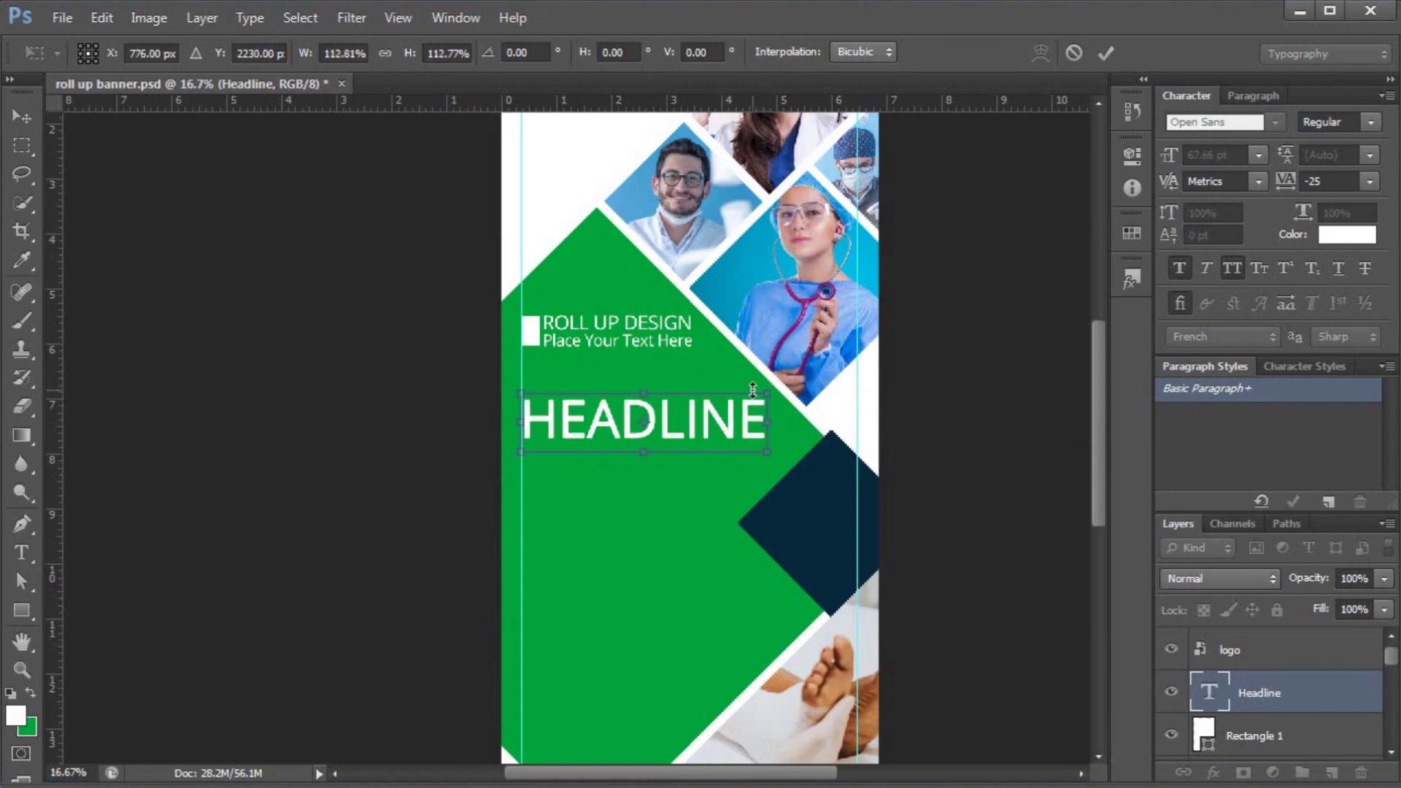
key("ctrl+plus")
key("ctrl+plus")
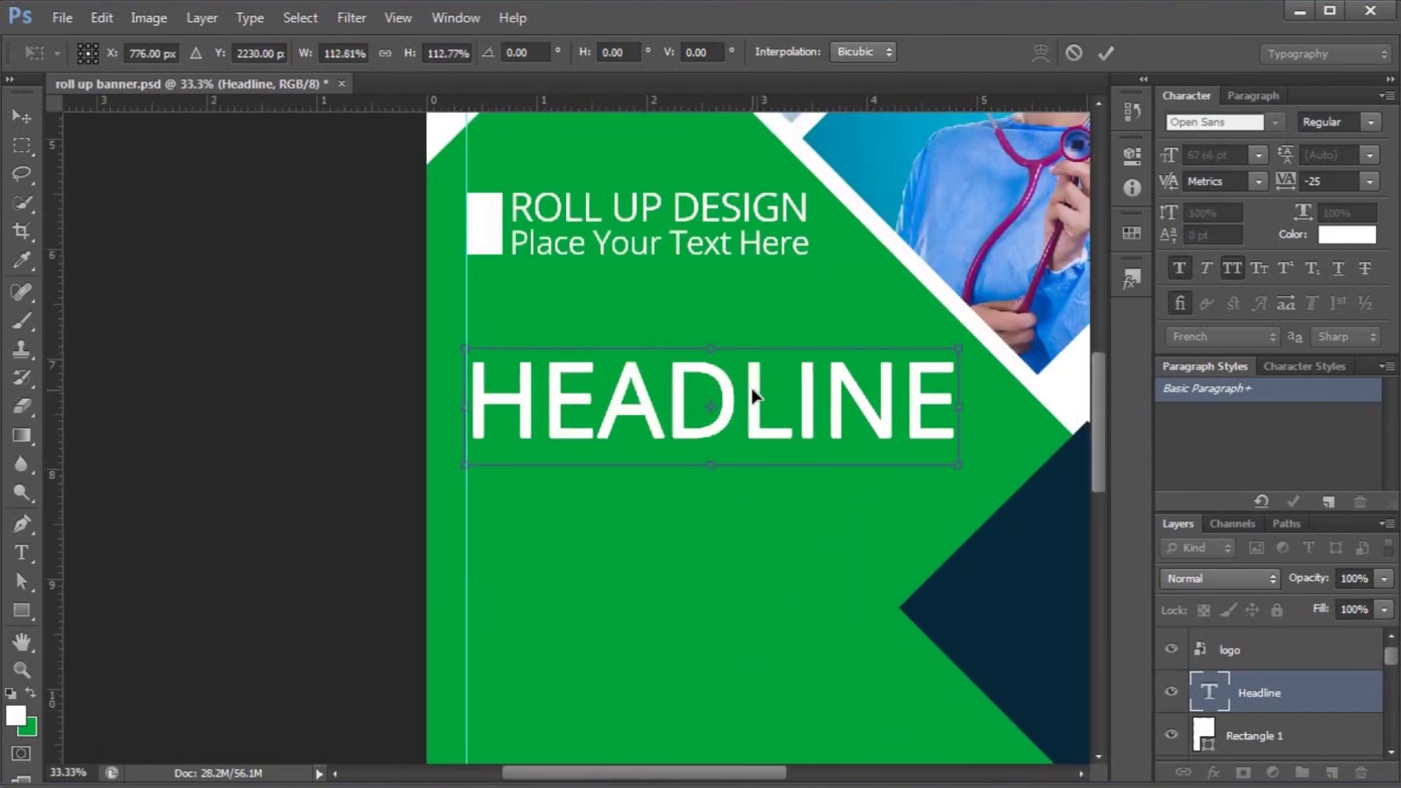
key("Left")
key("Left")
key("Left")
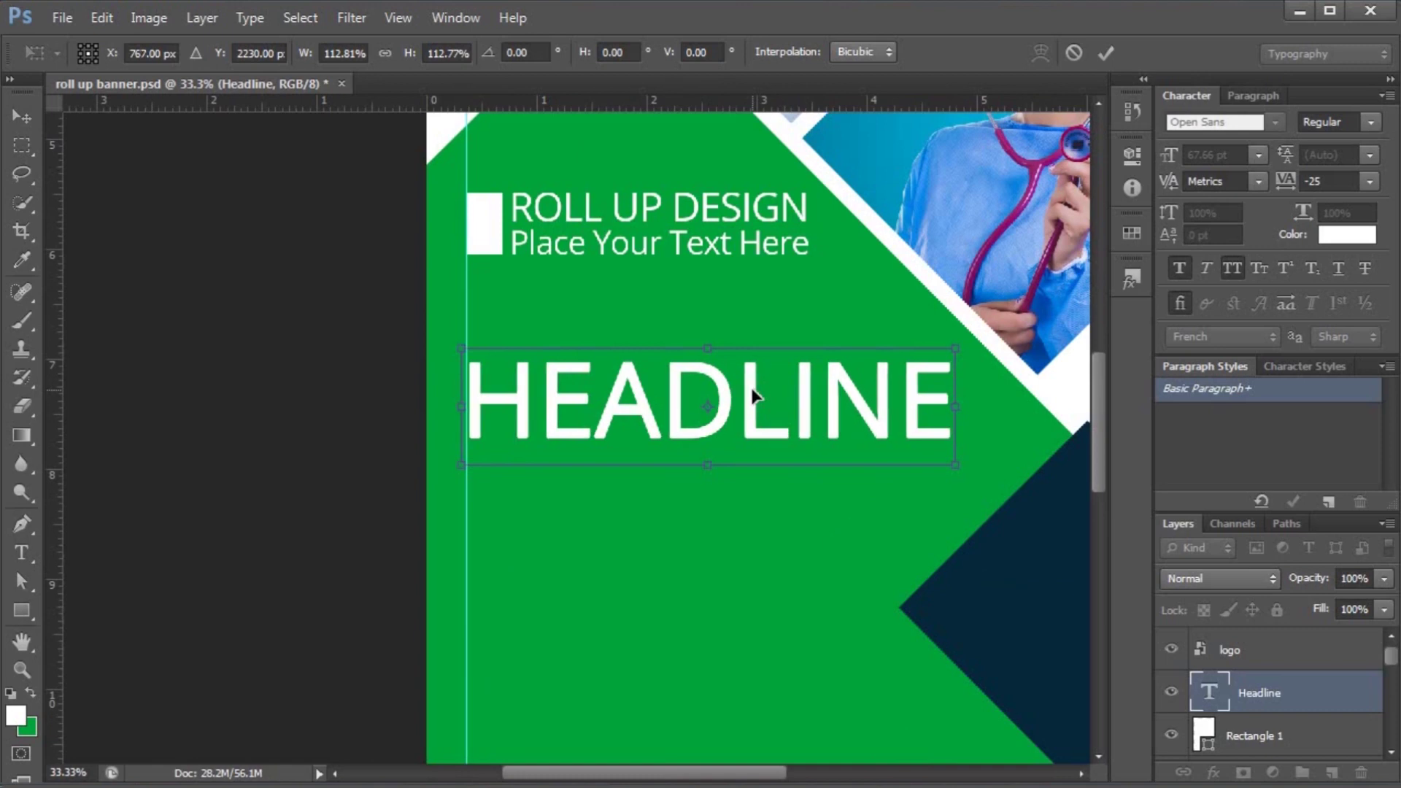
key("Left")
key("Left")
key("Left")
key("Return")
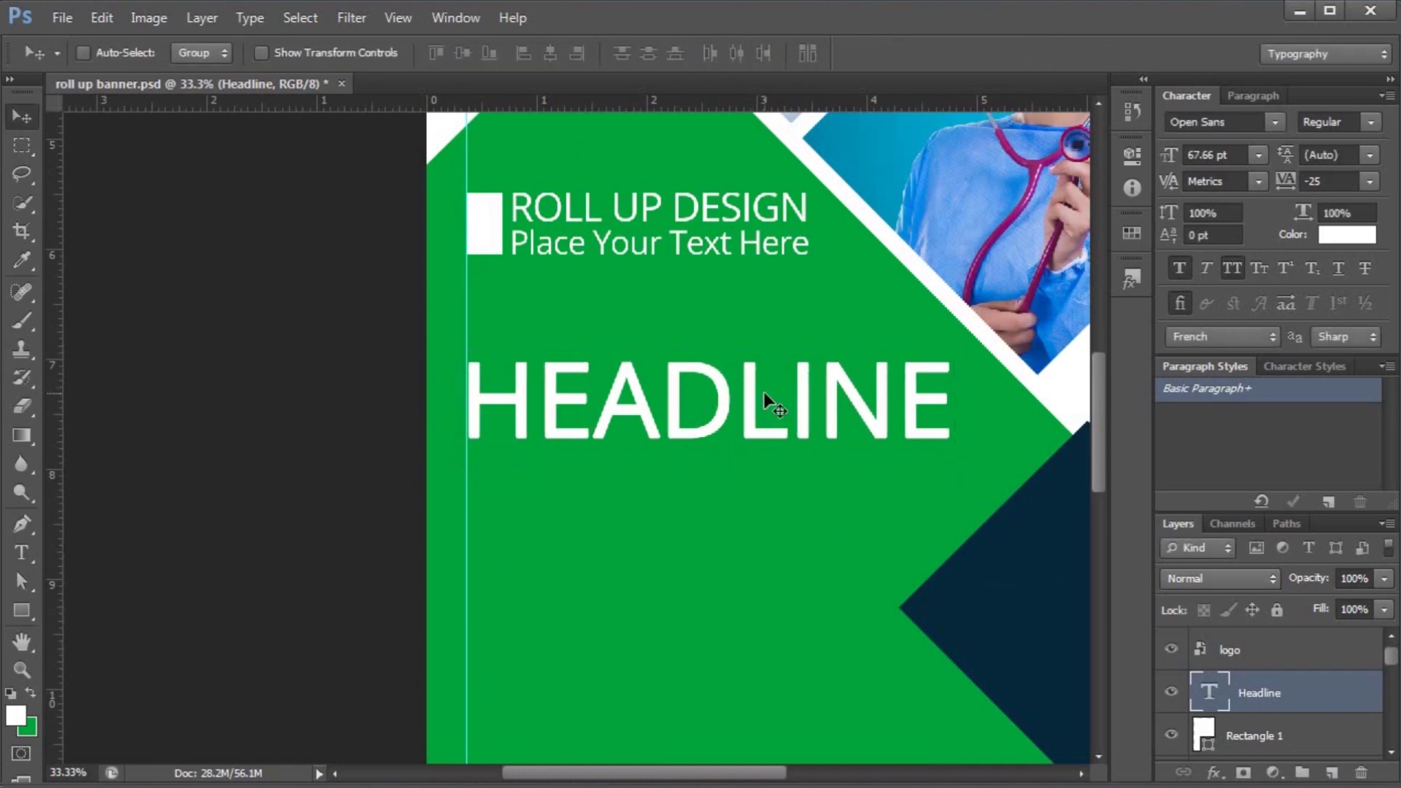
scroll(619, 361, "down", 2)
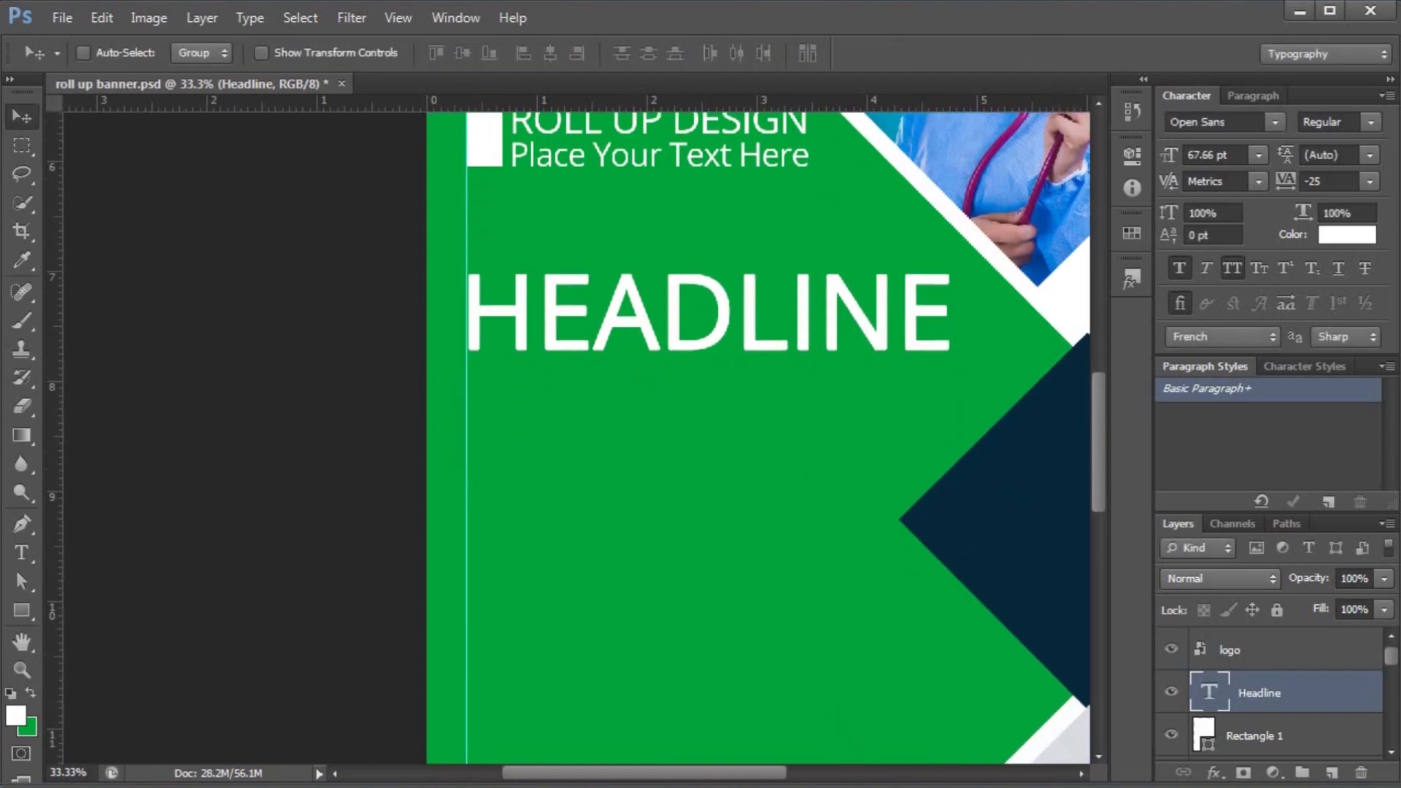
key("alt+Tab")
left_click_drag(427, 276, 283, 275)
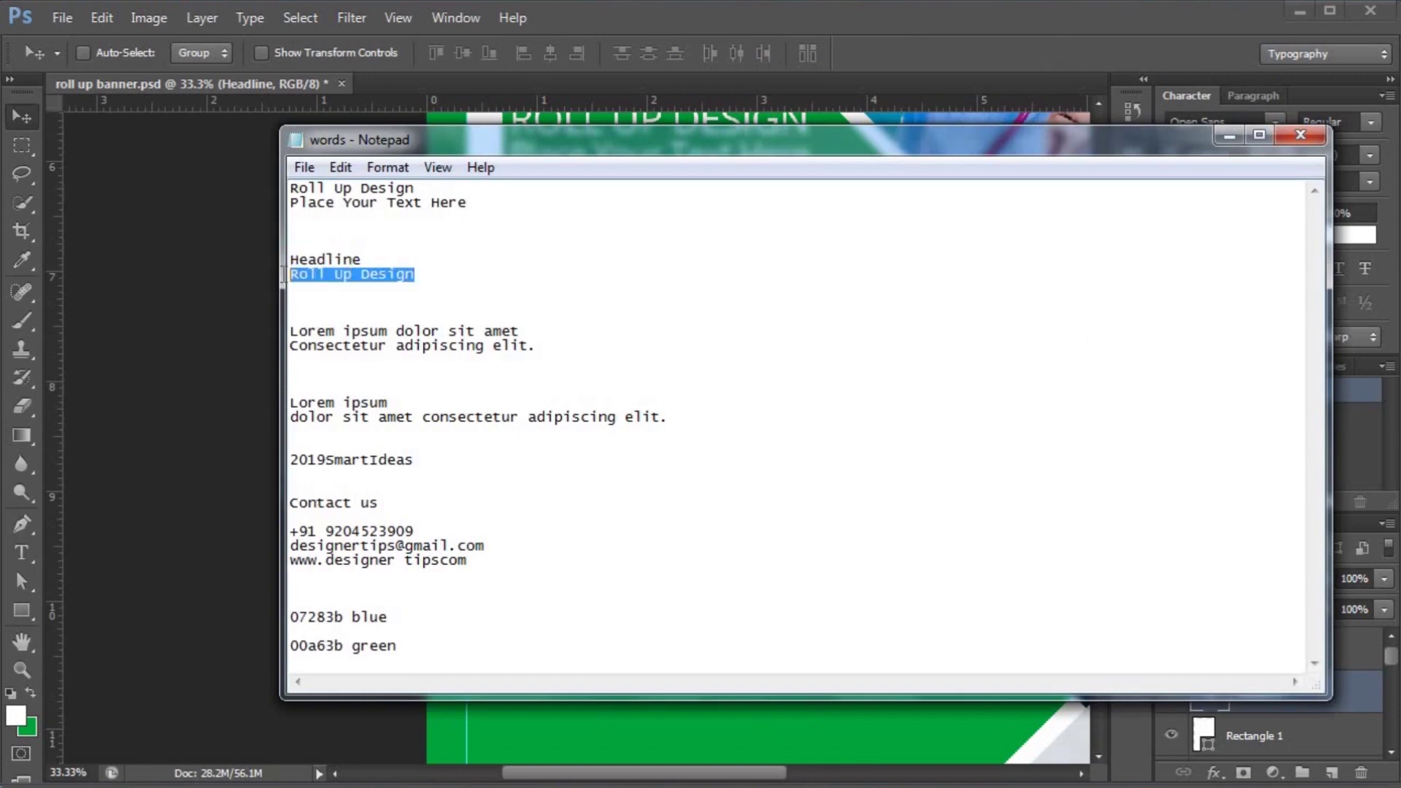
- Paste 'Roll Up Design' as new text at 36 pt, with Faux Bold and All Caps off
key("ctrl+c")
key("alt+Tab")
key("t")
left_click(478, 385)
key("ctrl+v")
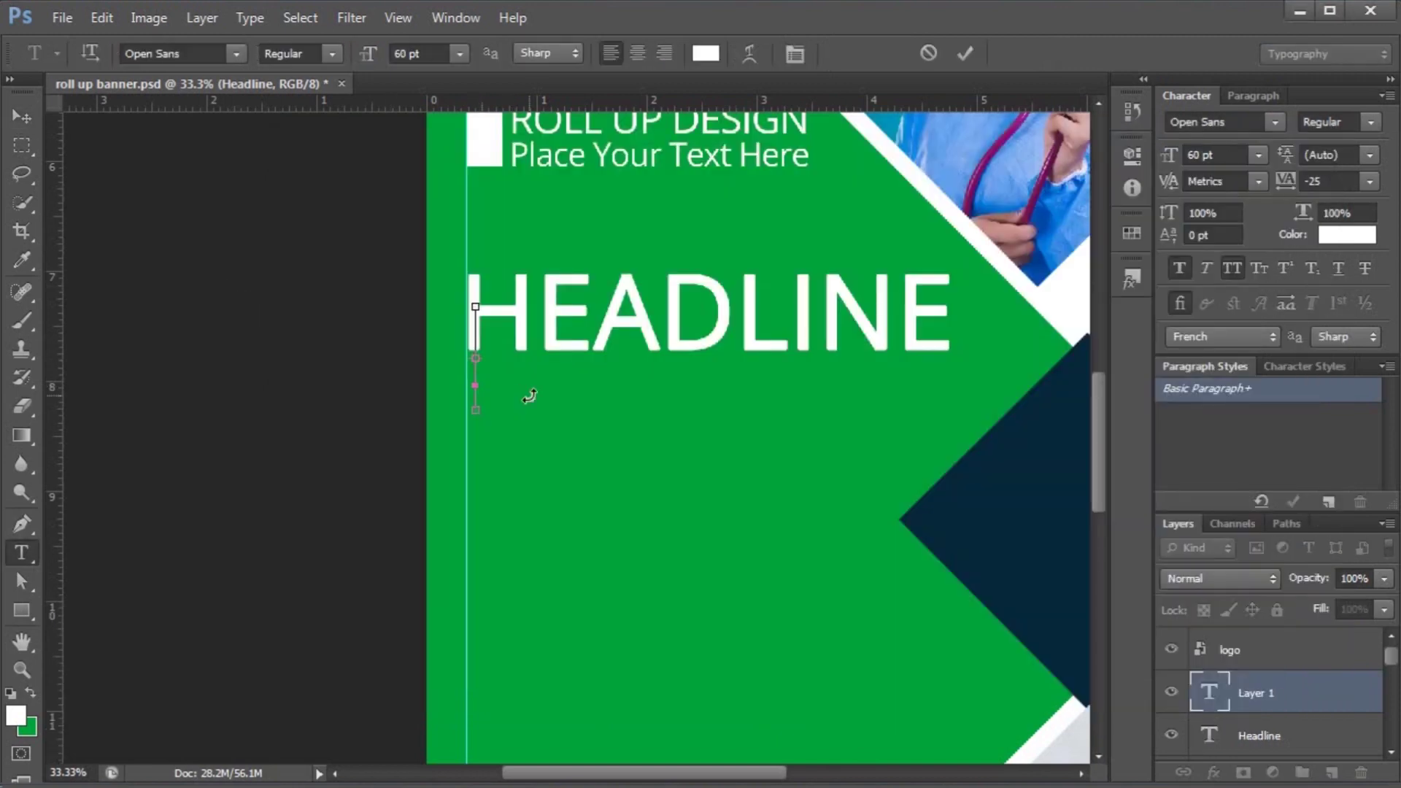
key("ctrl+a")
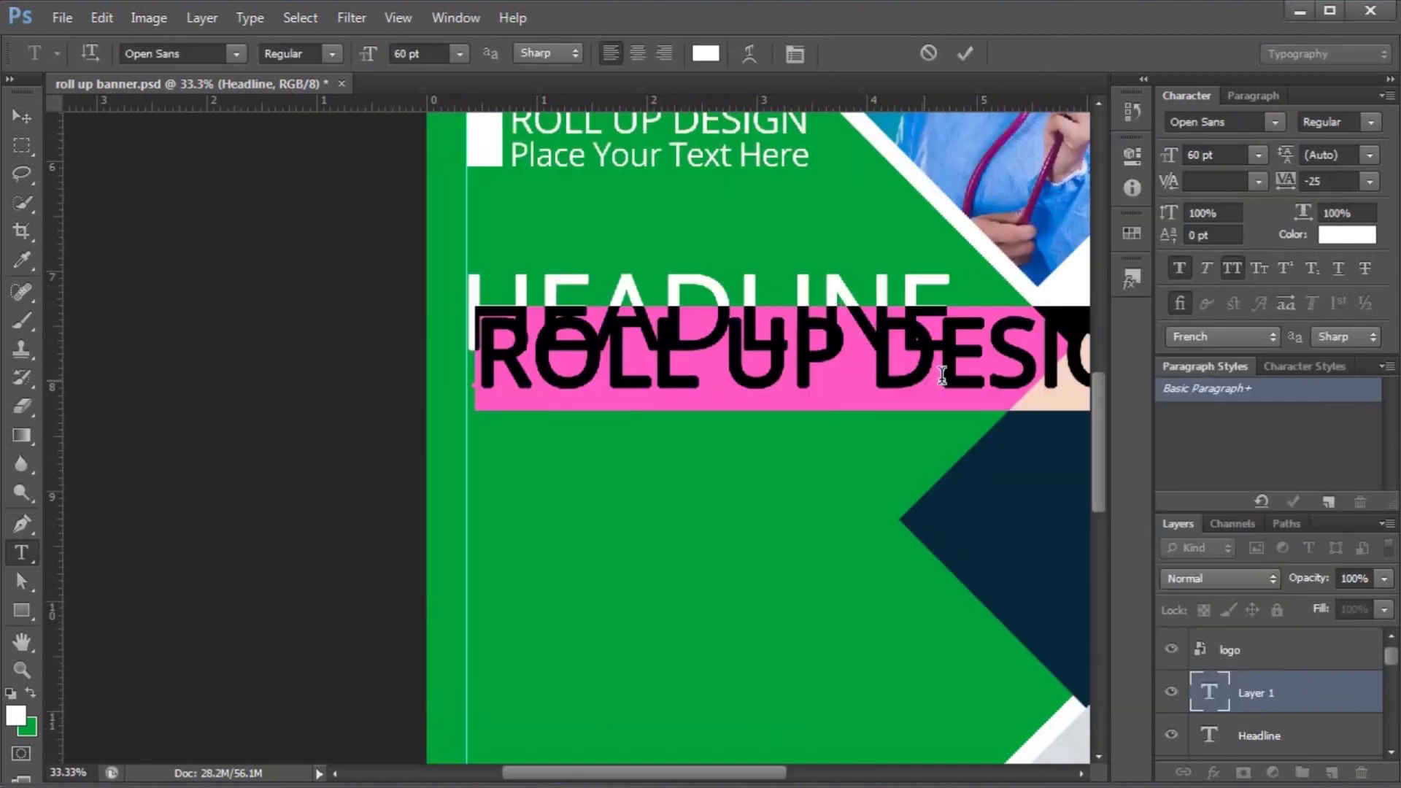
left_click(1180, 268)
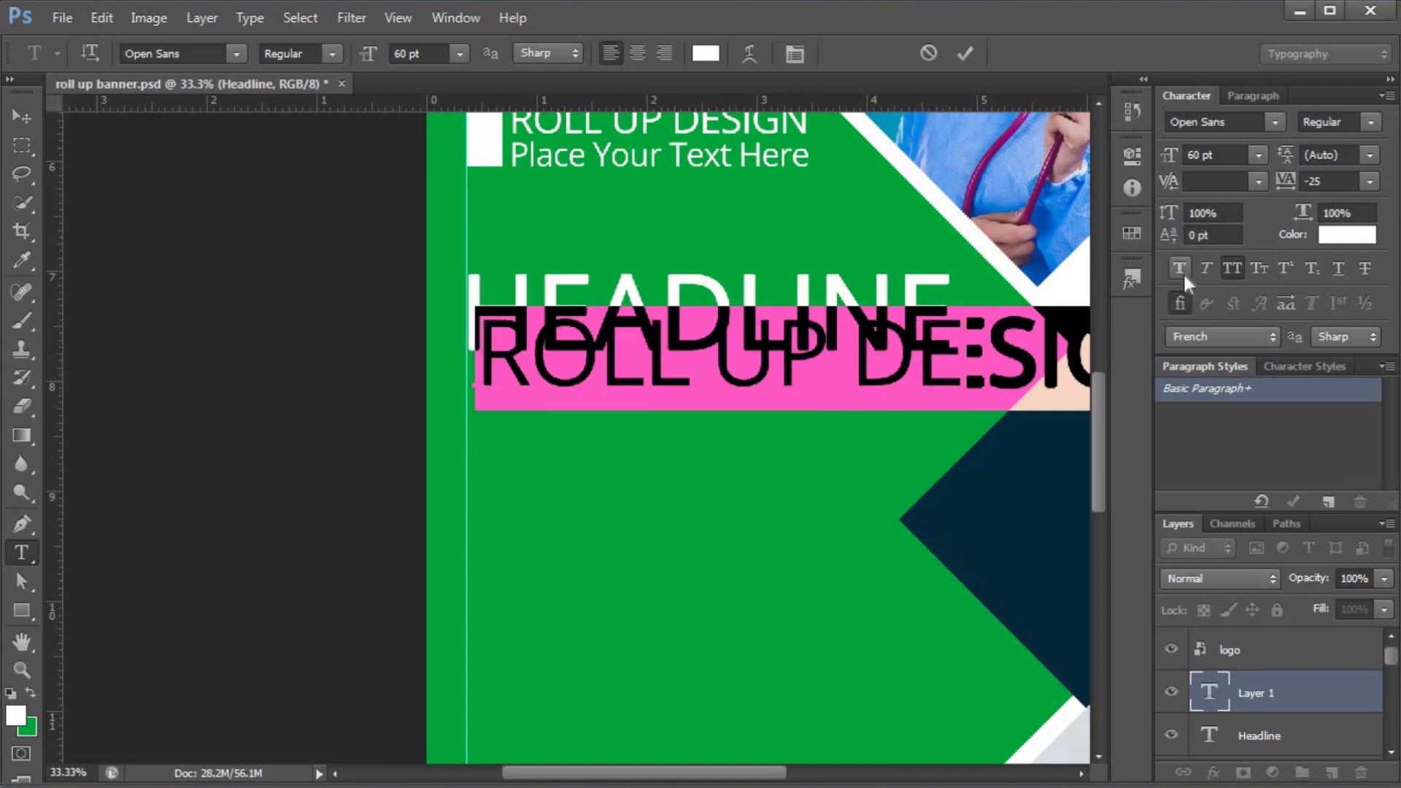
left_click(1233, 267)
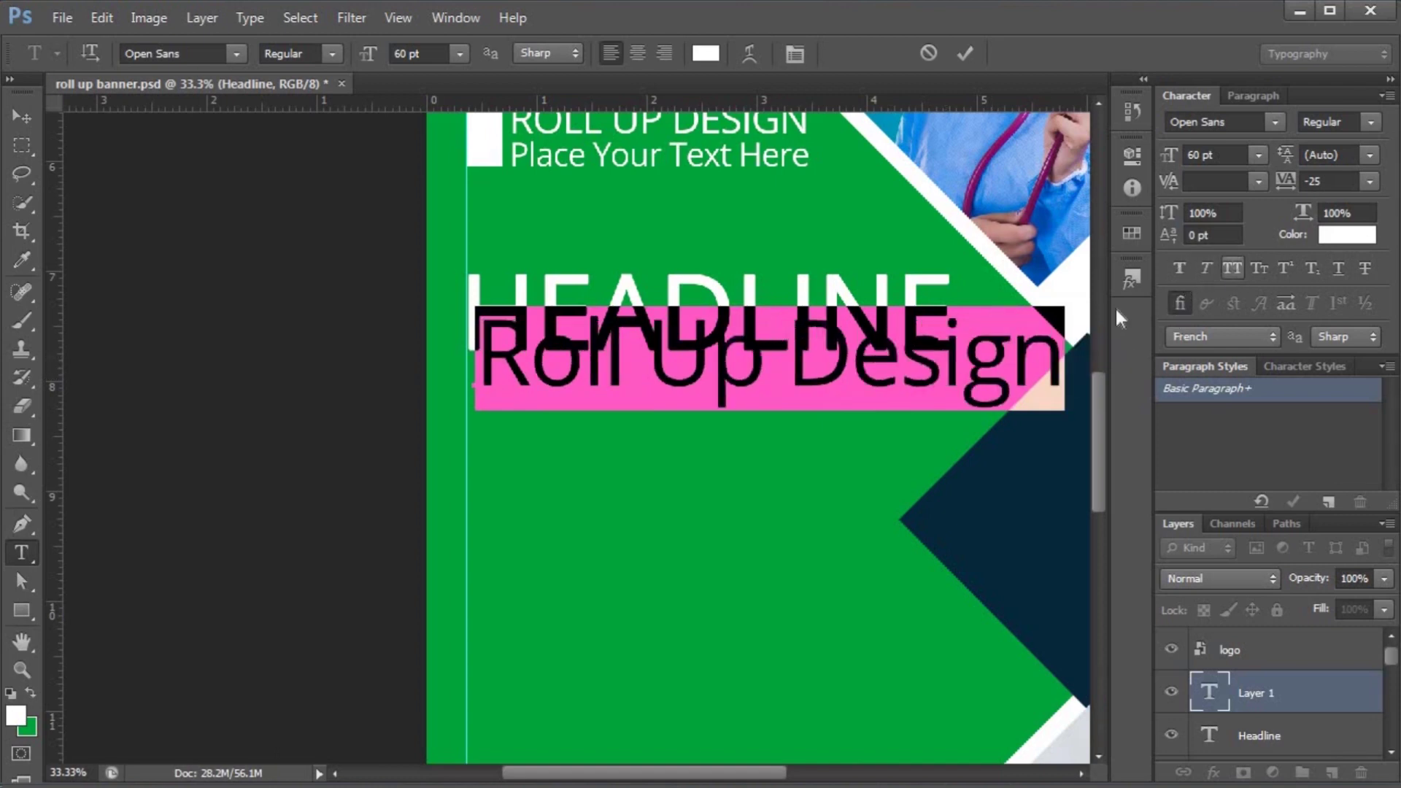
left_click(460, 57)
left_click(458, 281)
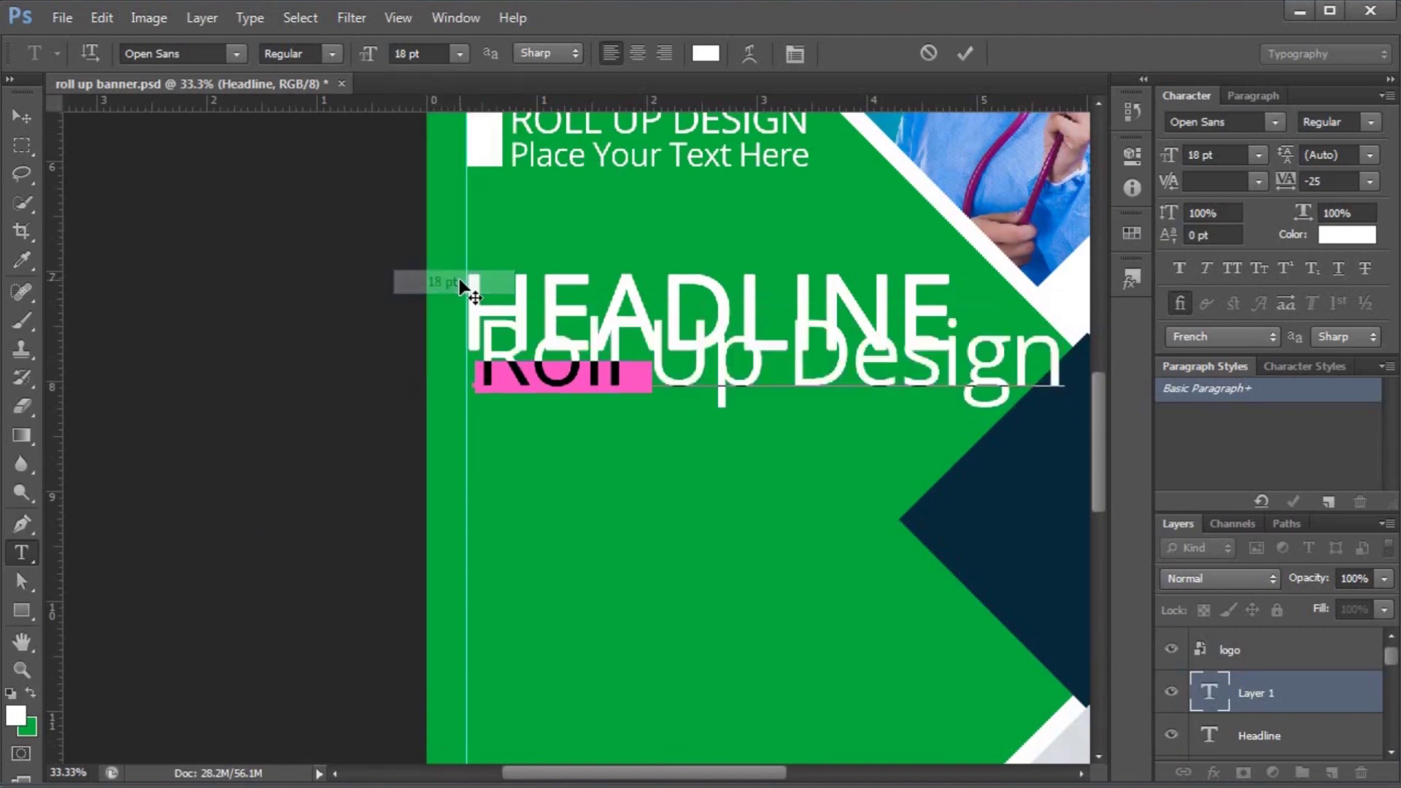
left_click(459, 54)
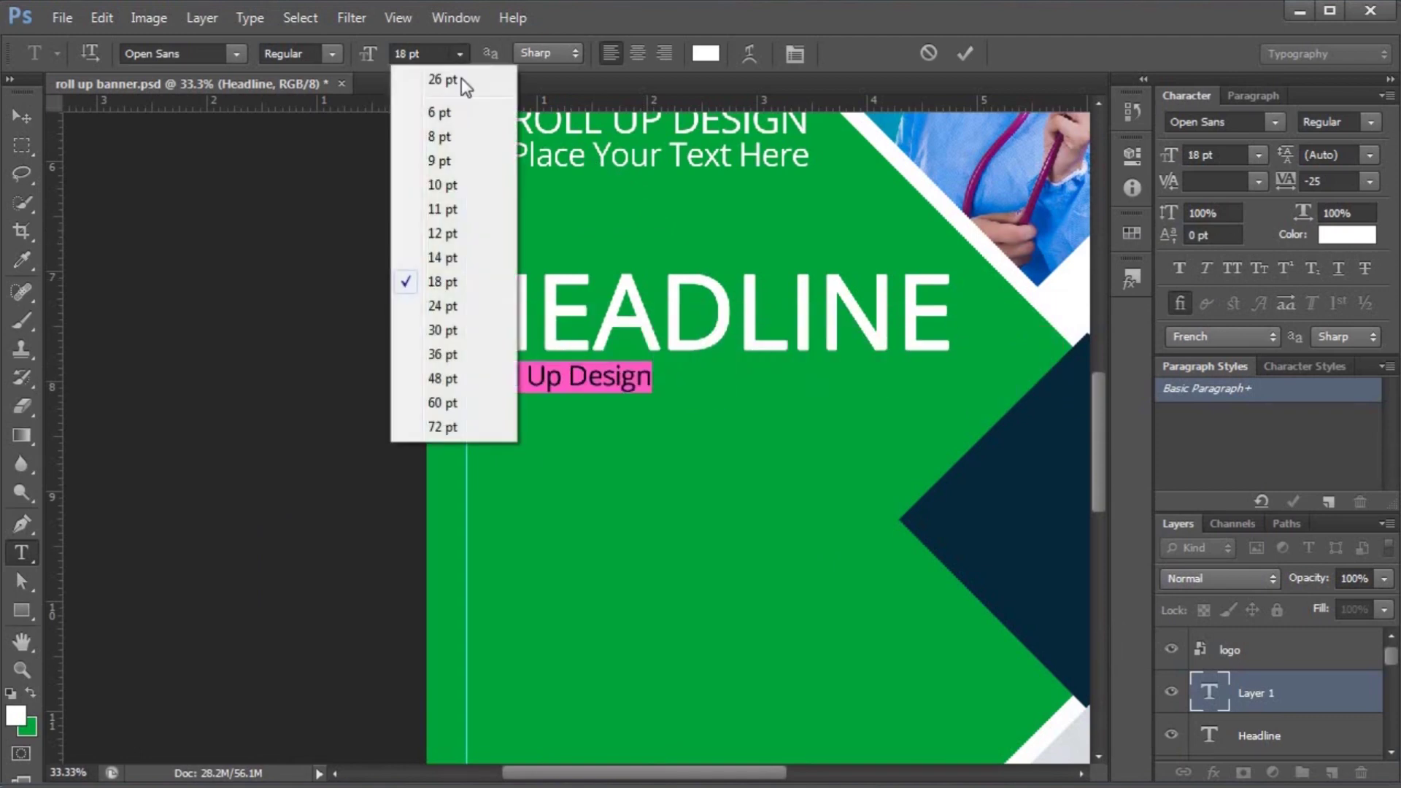
left_click(451, 354)
- Move the subtitle under HEADLINE and scale it to the headline's width, about 49.79 pt
left_click(30, 123)
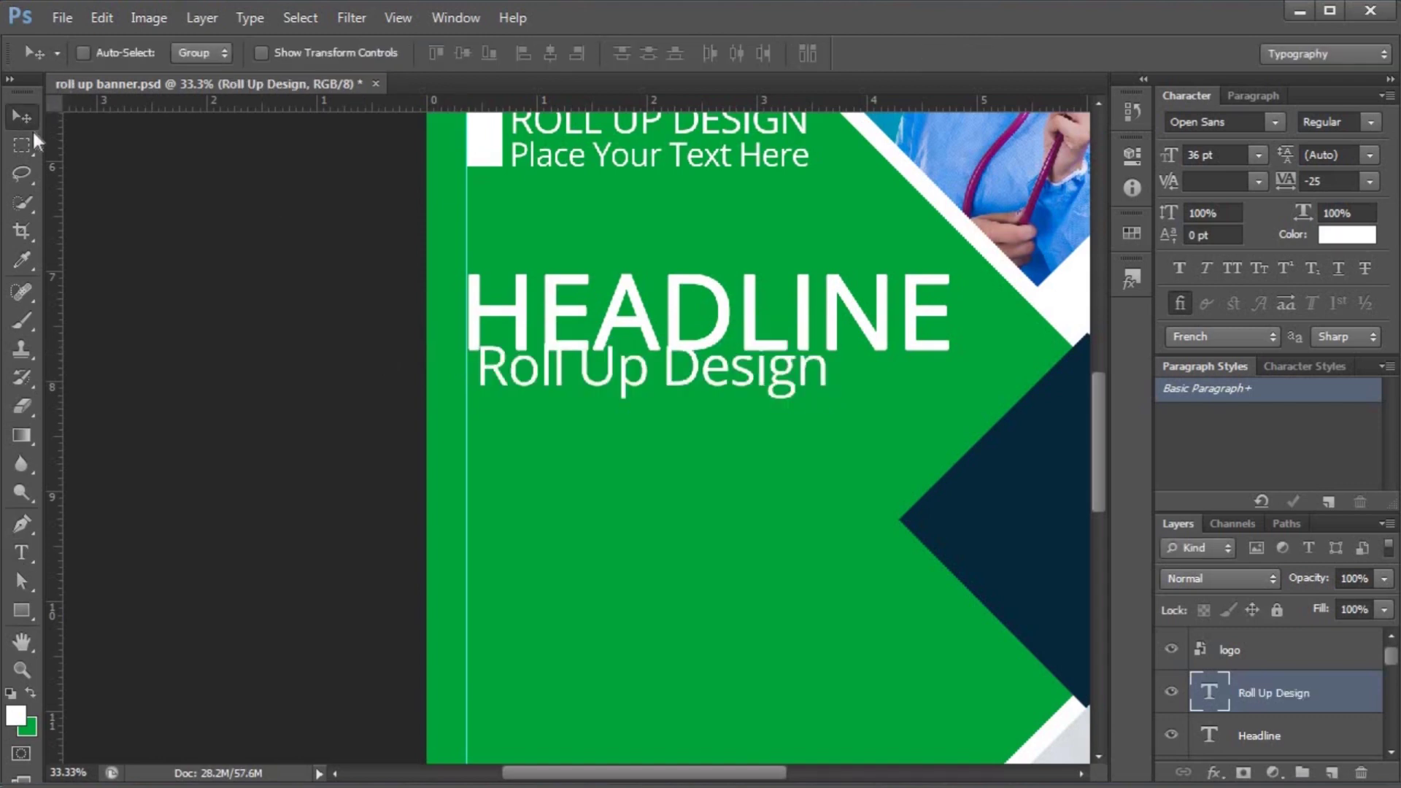
left_click_drag(541, 367, 531, 384)
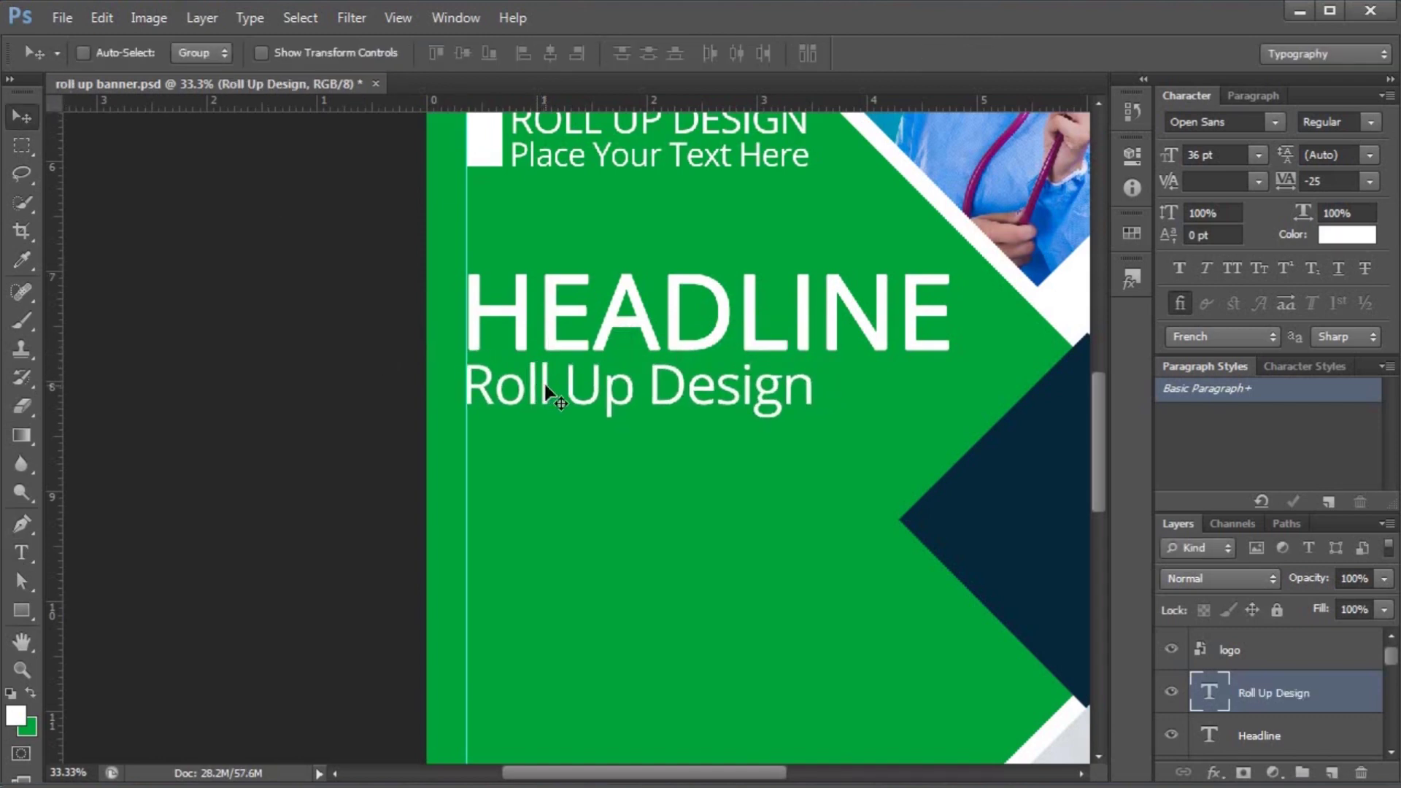
key("ctrl+t")
left_click_drag(815, 419, 953, 471)
key("Return")
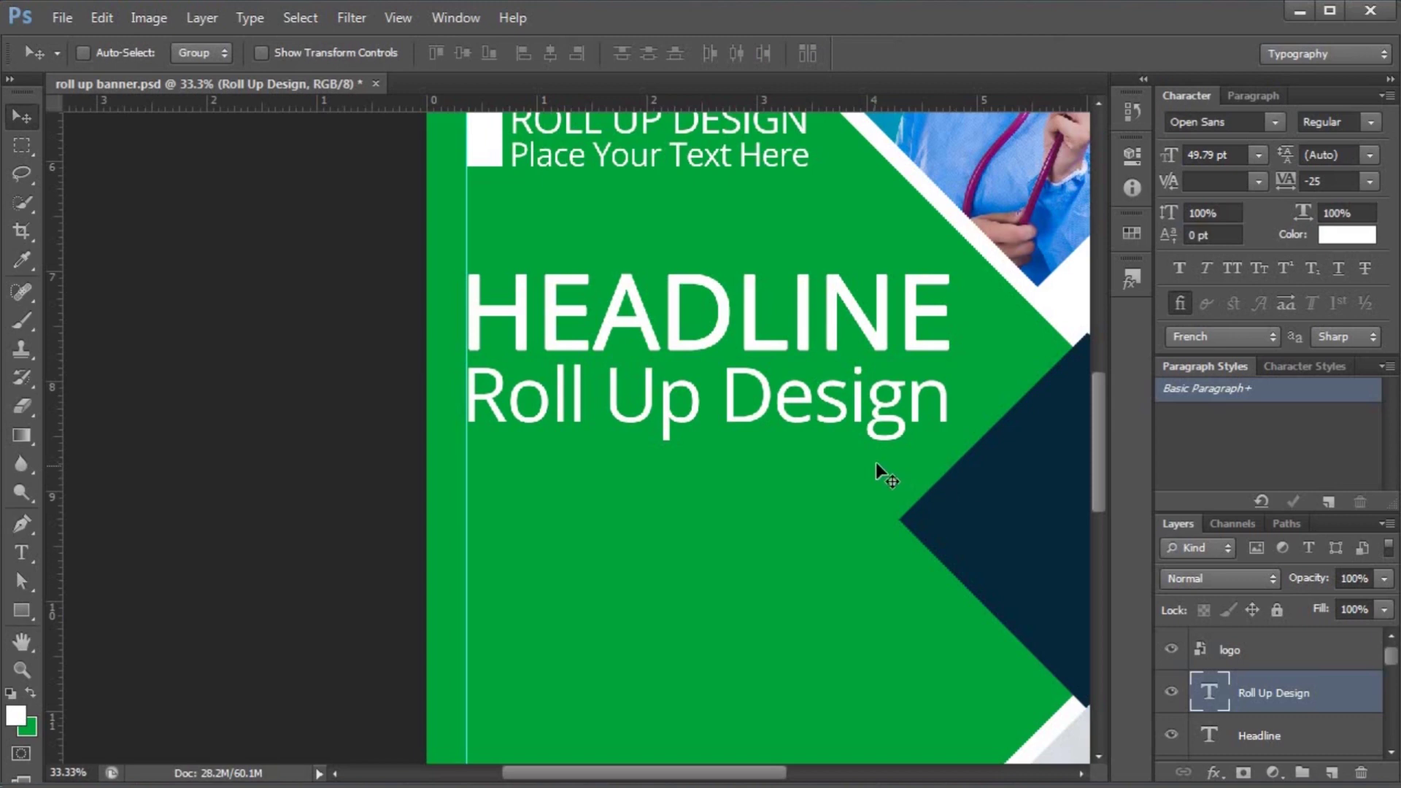
key("ctrl+minus")
key("ctrl+minus")
key("ctrl+minus")
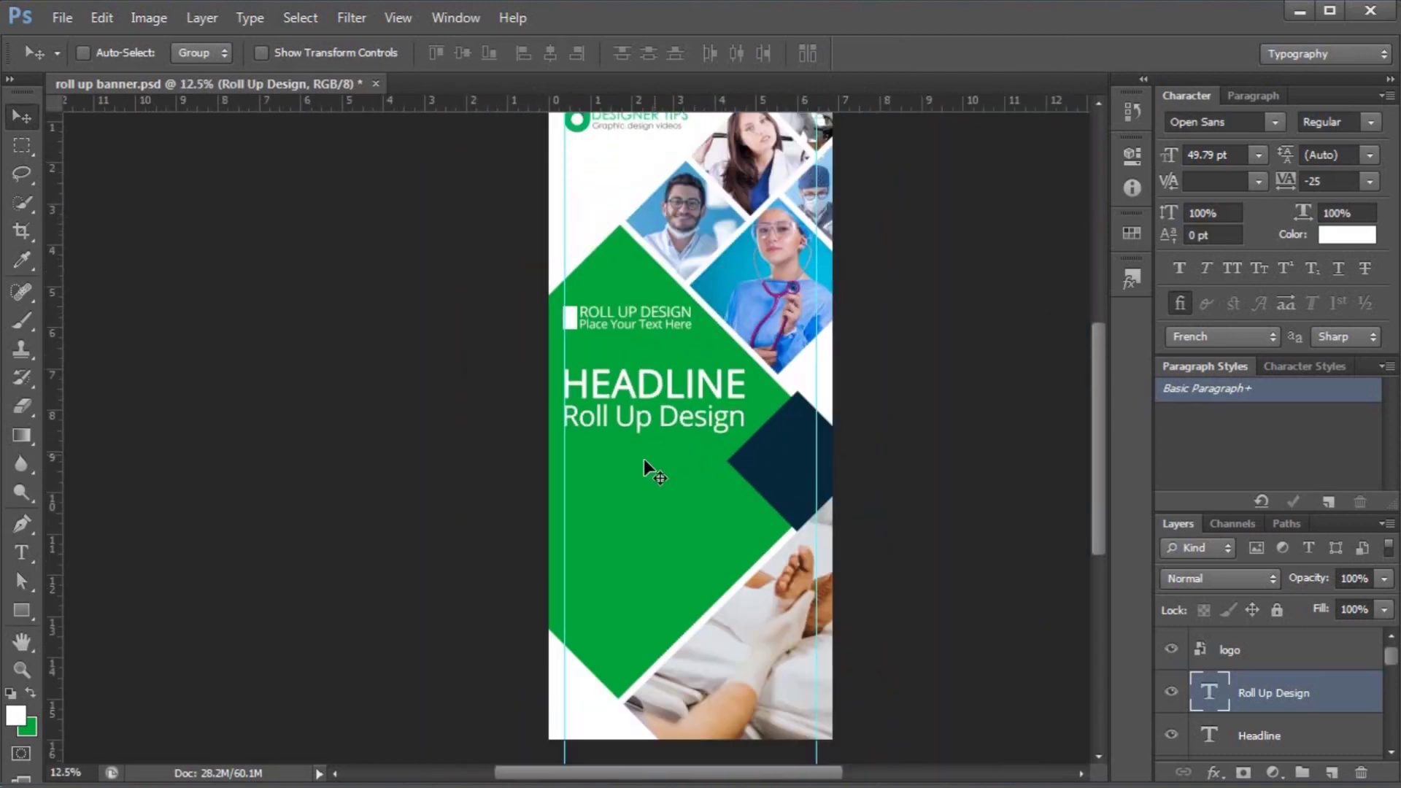
key("ctrl+plus")
scroll(644, 458, "down", 3)
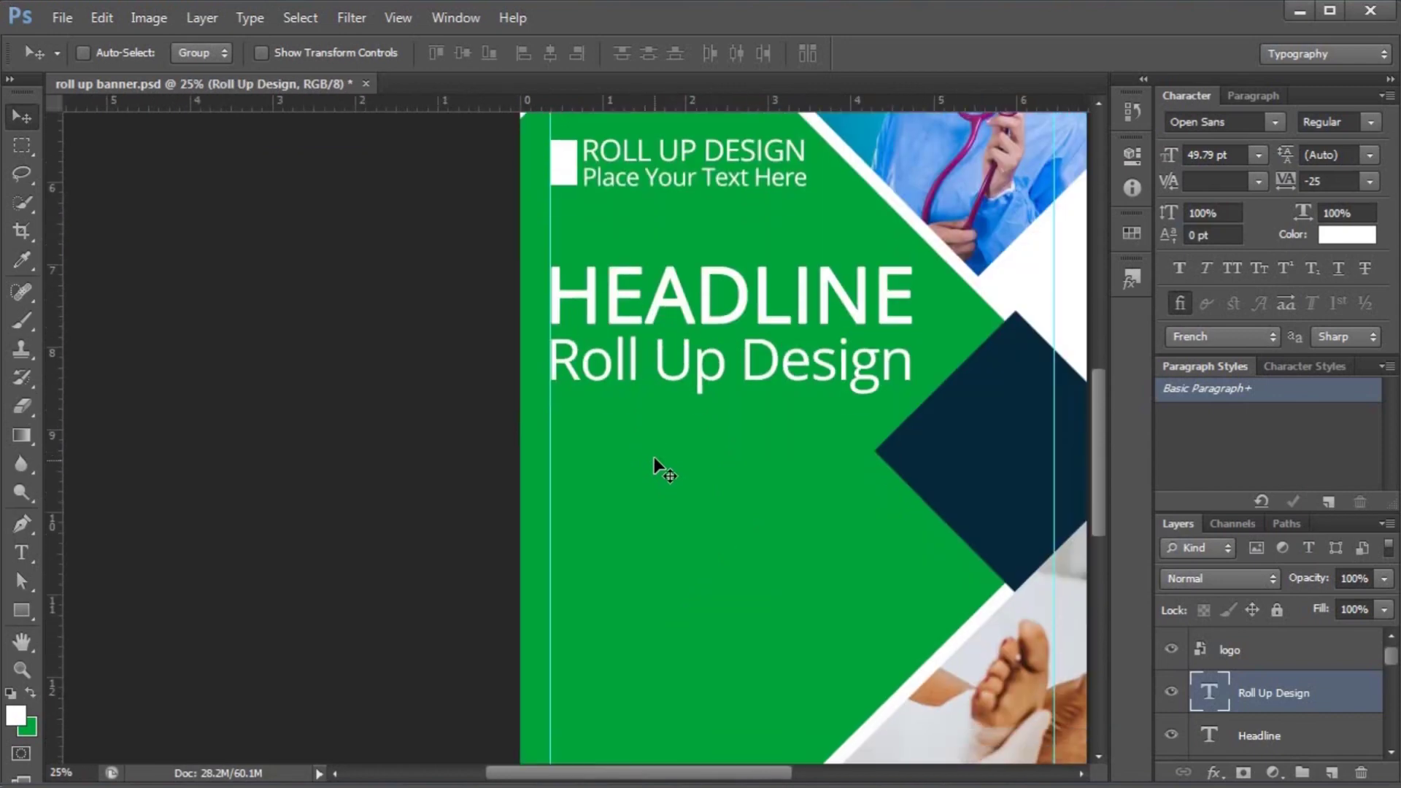
scroll(649, 457, "down", 1)
key("alt+Tab")
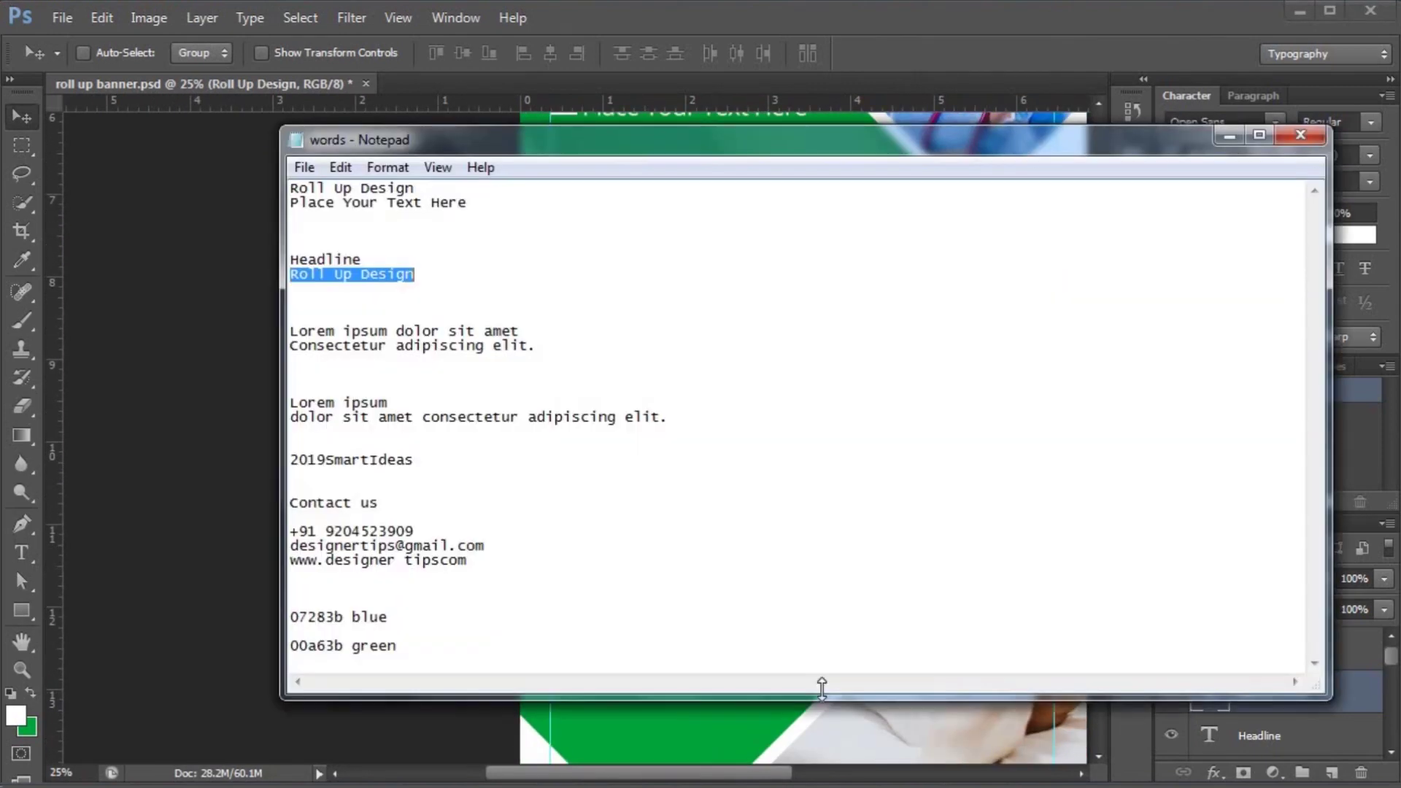
- Paste the two Lorem ipsum lines below the subtitle, removing the blank line between them
left_click_drag(546, 349, 294, 326)
key("ctrl+c")
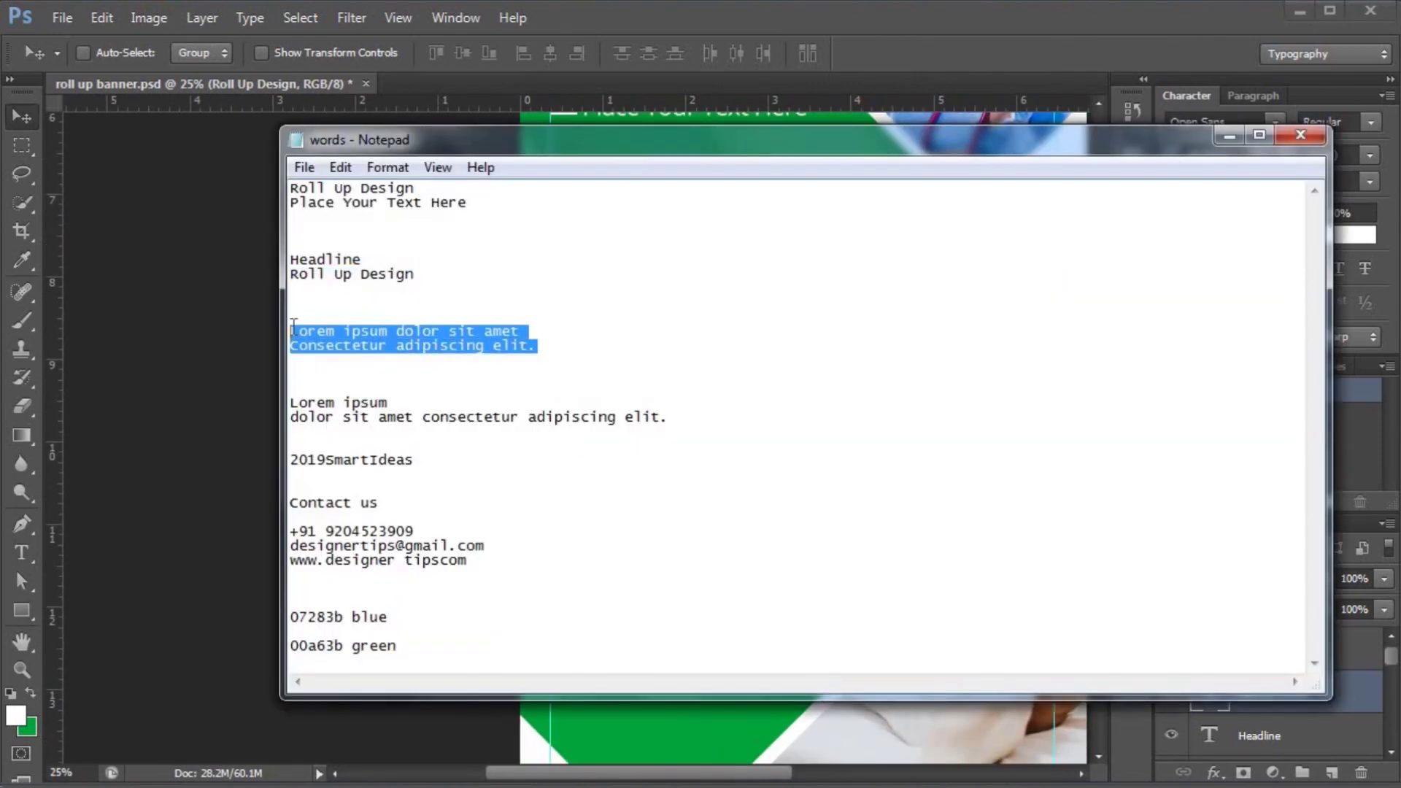
key("alt+Tab")
key("t")
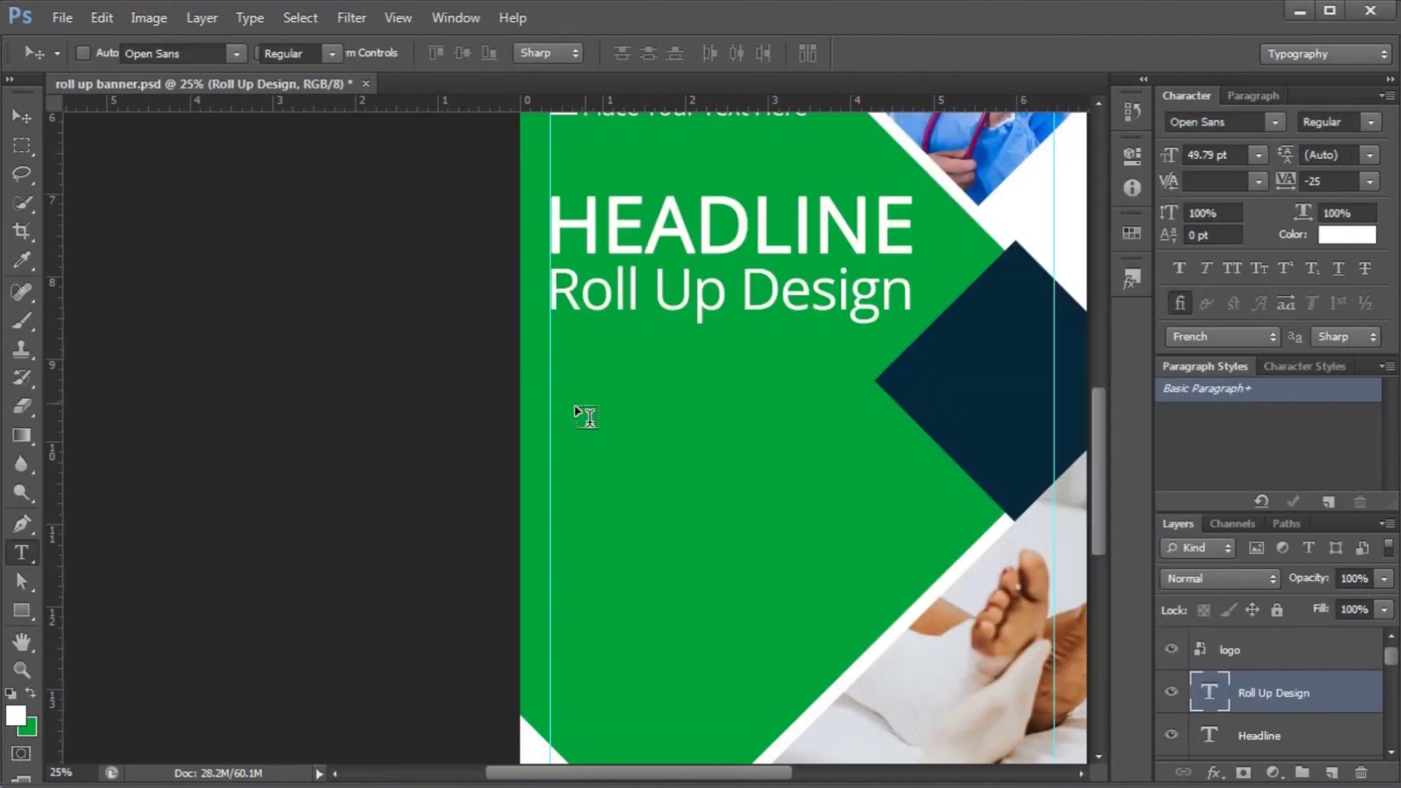
left_click(567, 378)
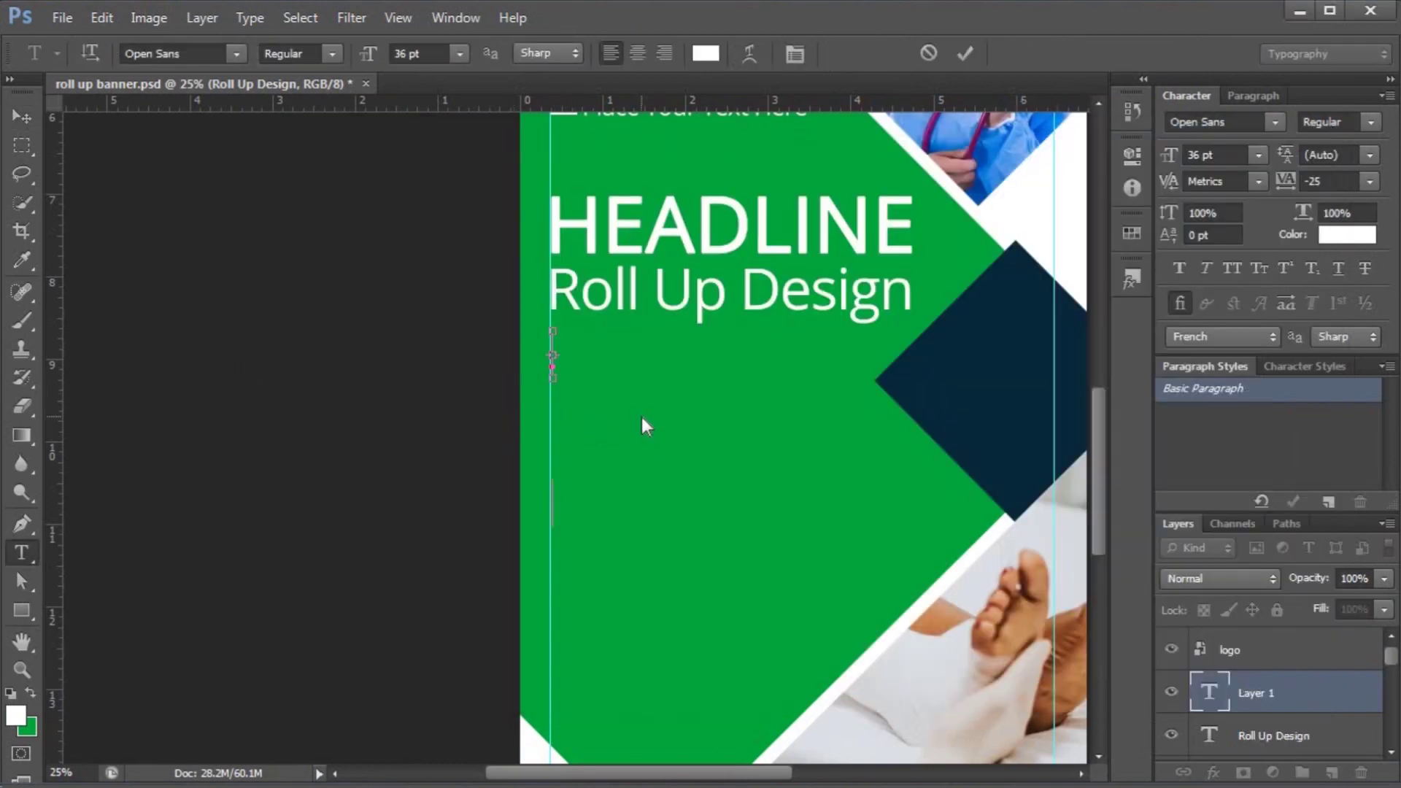
key("ctrl+v")
left_click(563, 452)
key("BackSpace")
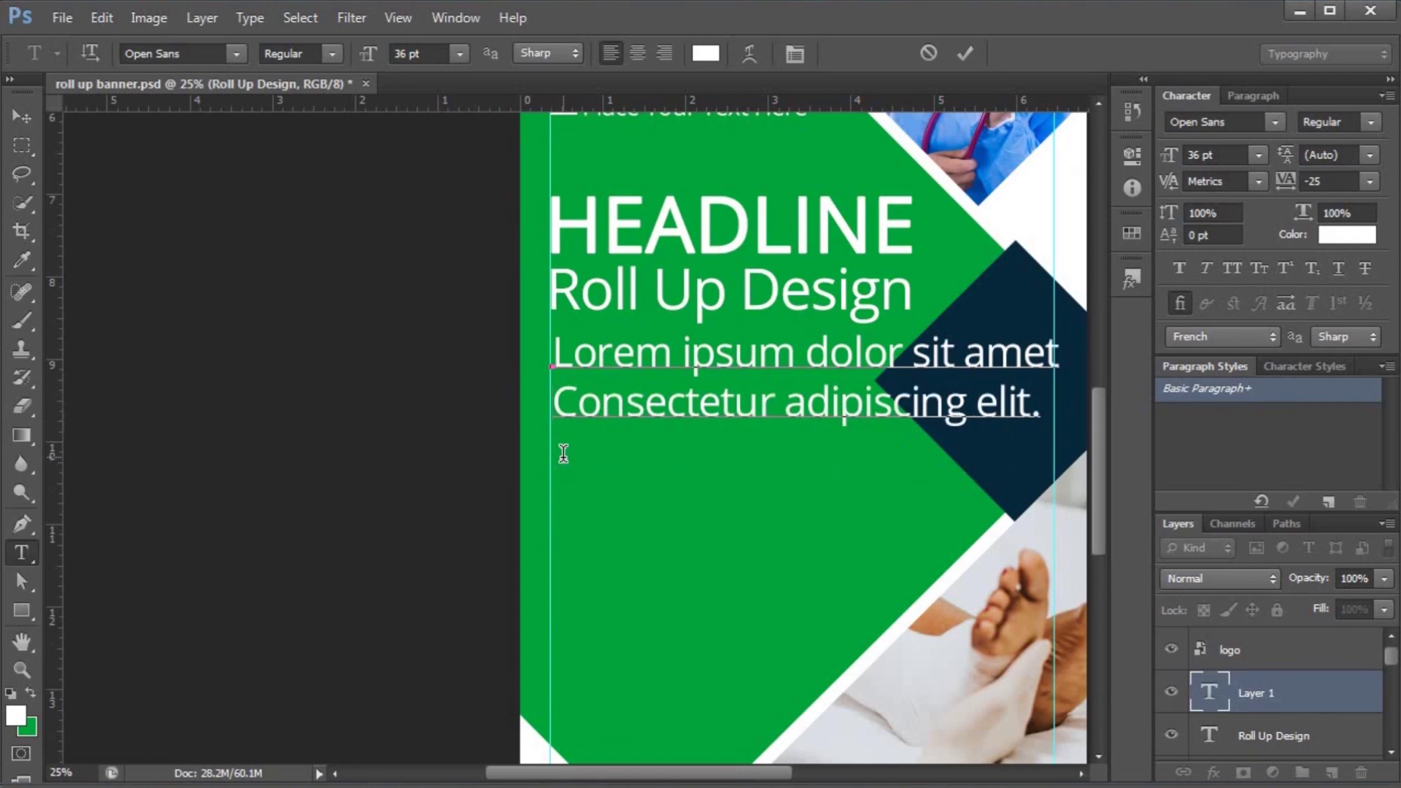
key("ctrl+a")
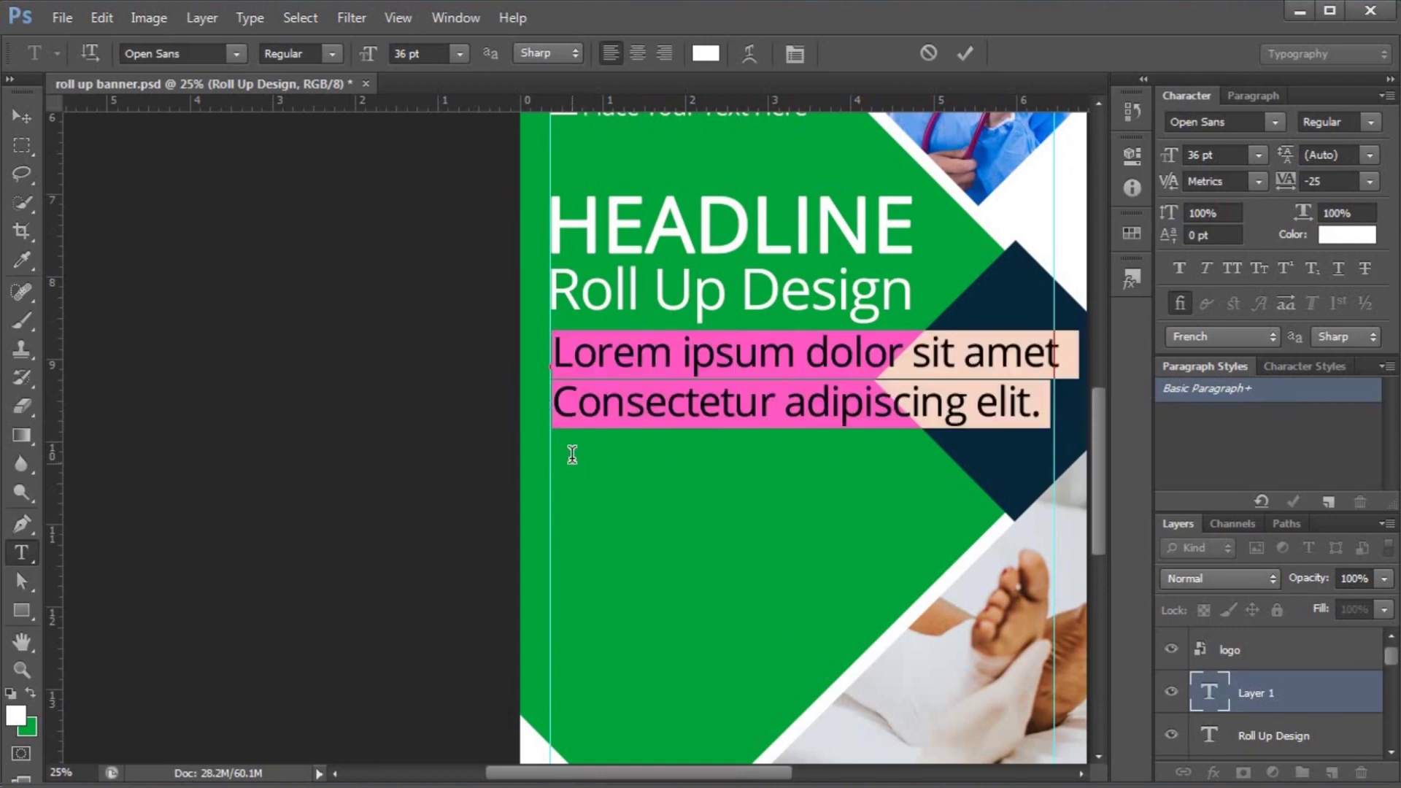
- Set the Lorem ipsum text to 24 pt and make 'Lorem ipsum dolor sit amet' bold
left_click(462, 53)
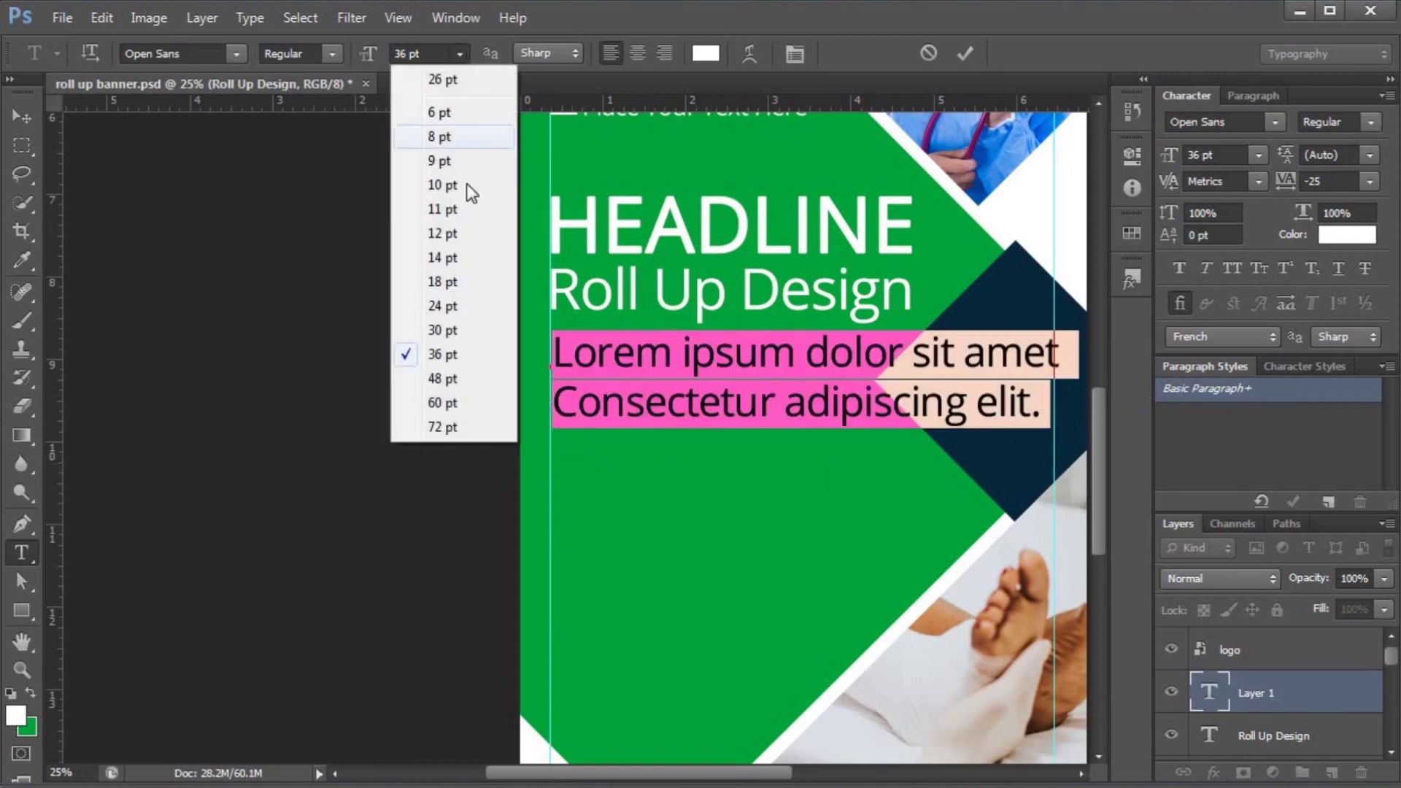
left_click(450, 282)
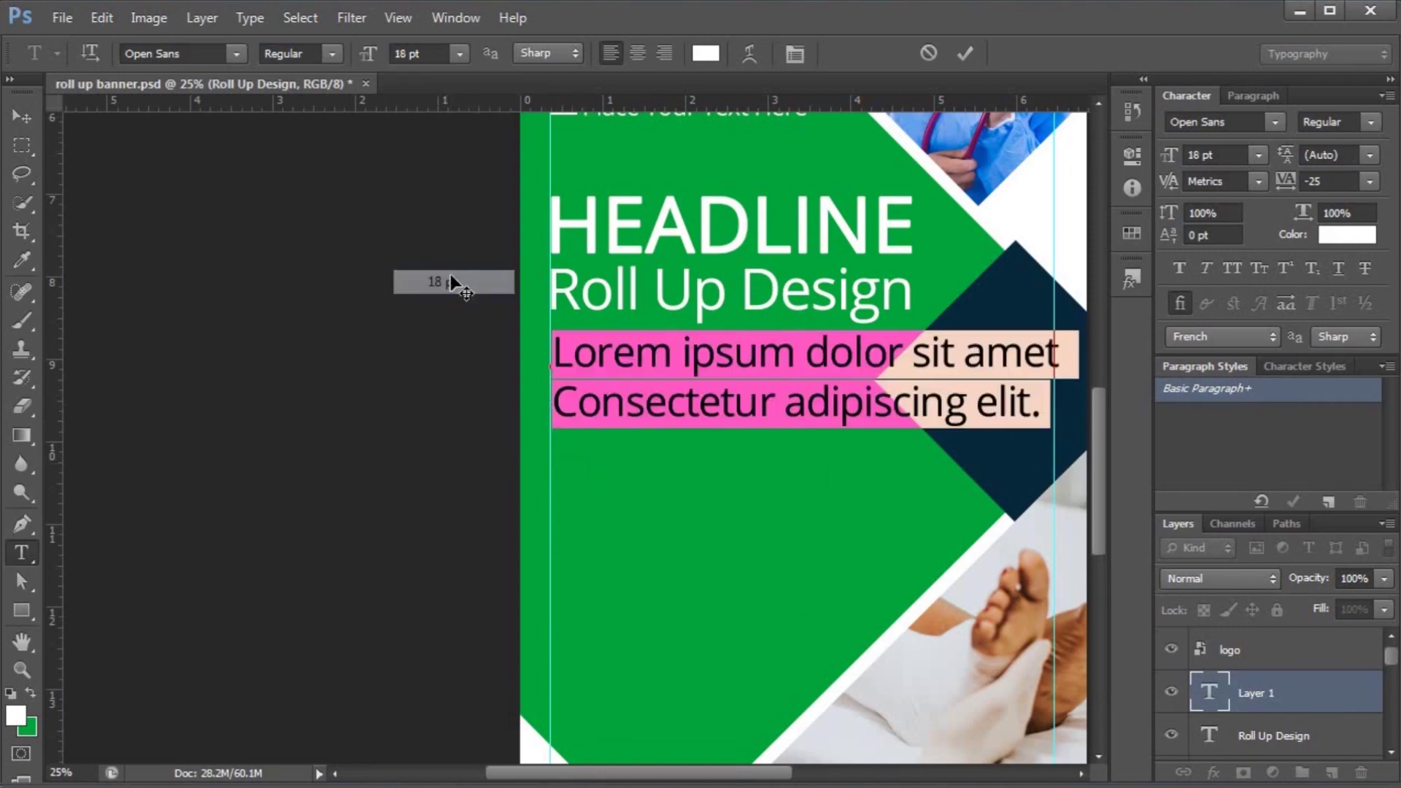
left_click(455, 57)
left_click(440, 305)
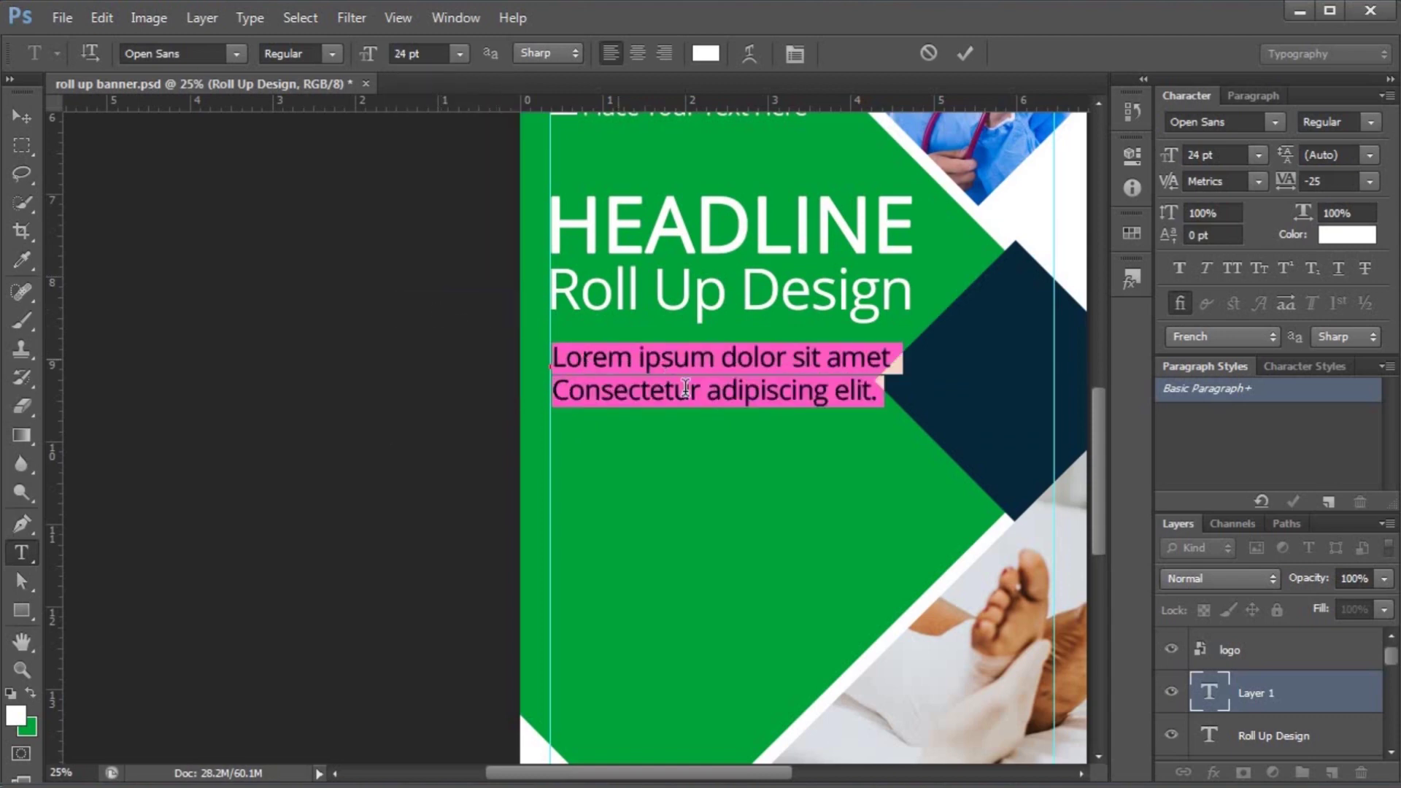
left_click(724, 357)
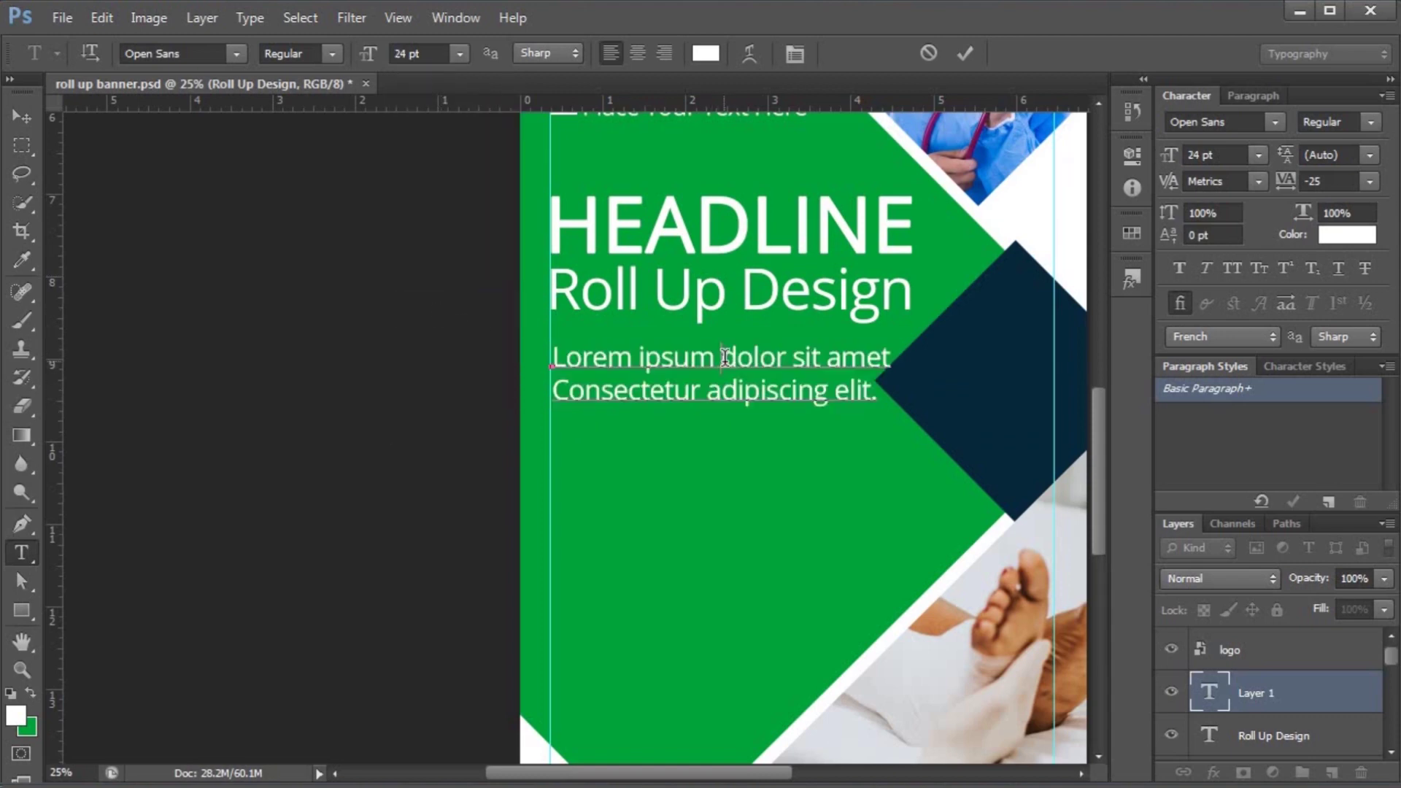
left_click_drag(898, 357, 518, 348)
left_click(338, 48)
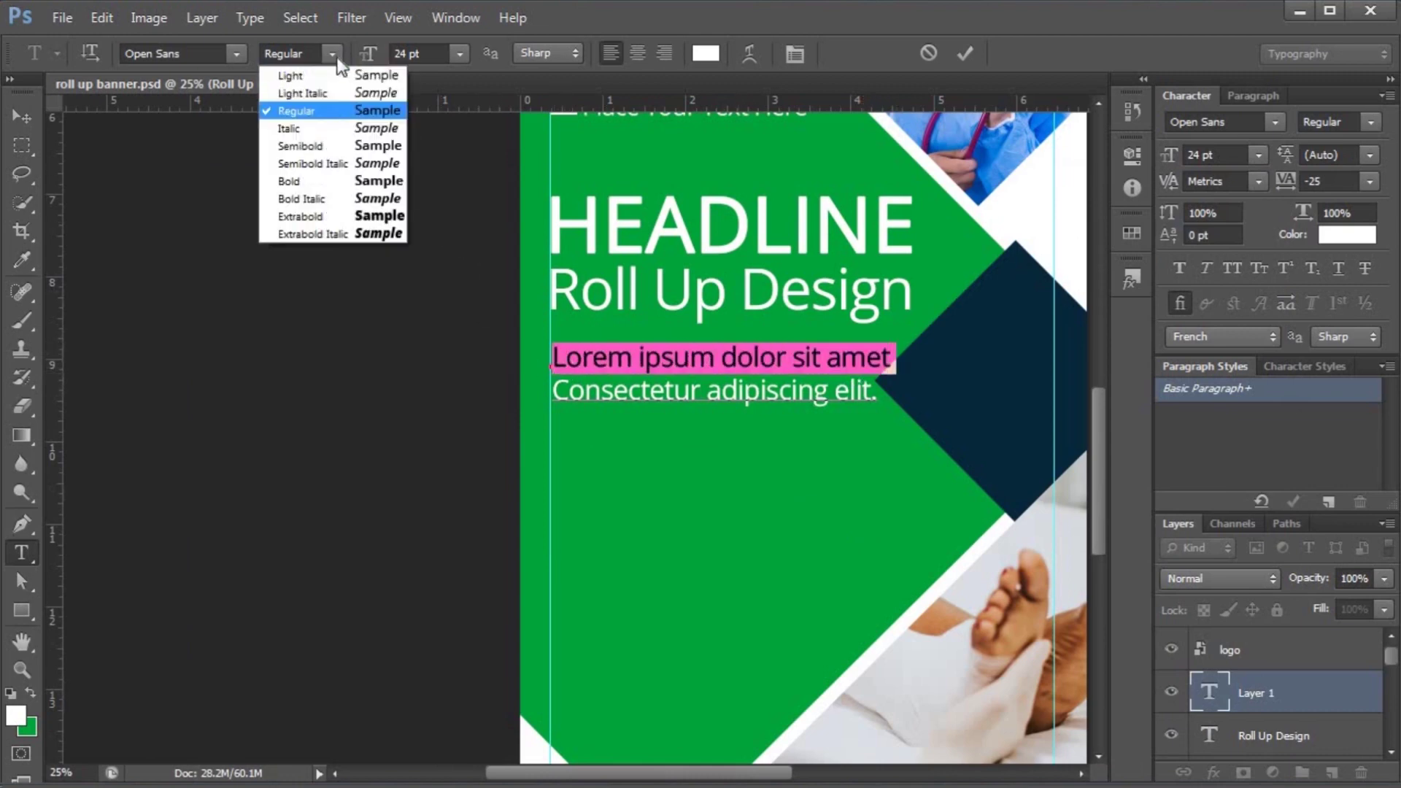
left_click(322, 177)
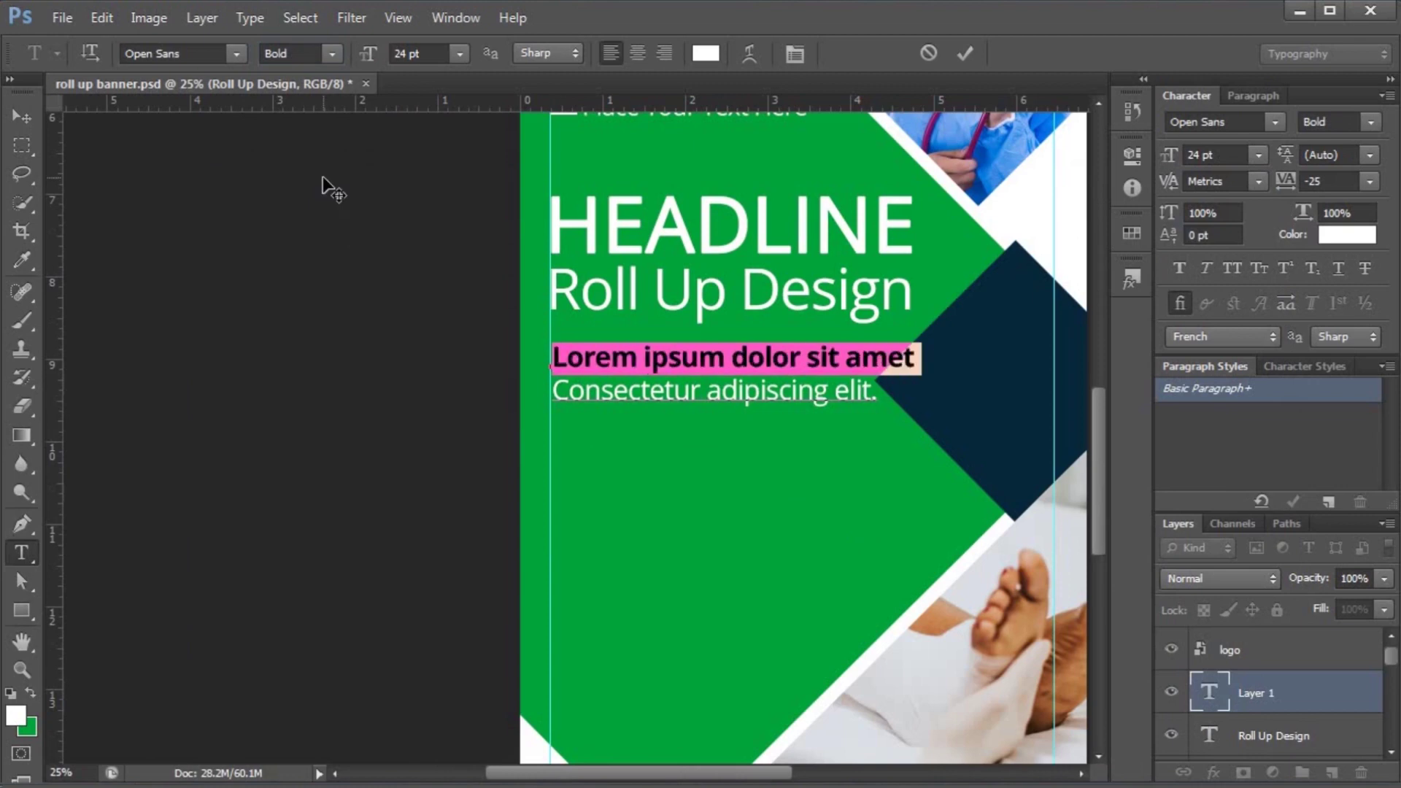
- Shrink the Lorem ipsum block slightly to 20.27 pt and nudge it onto the left guide
left_click(22, 116)
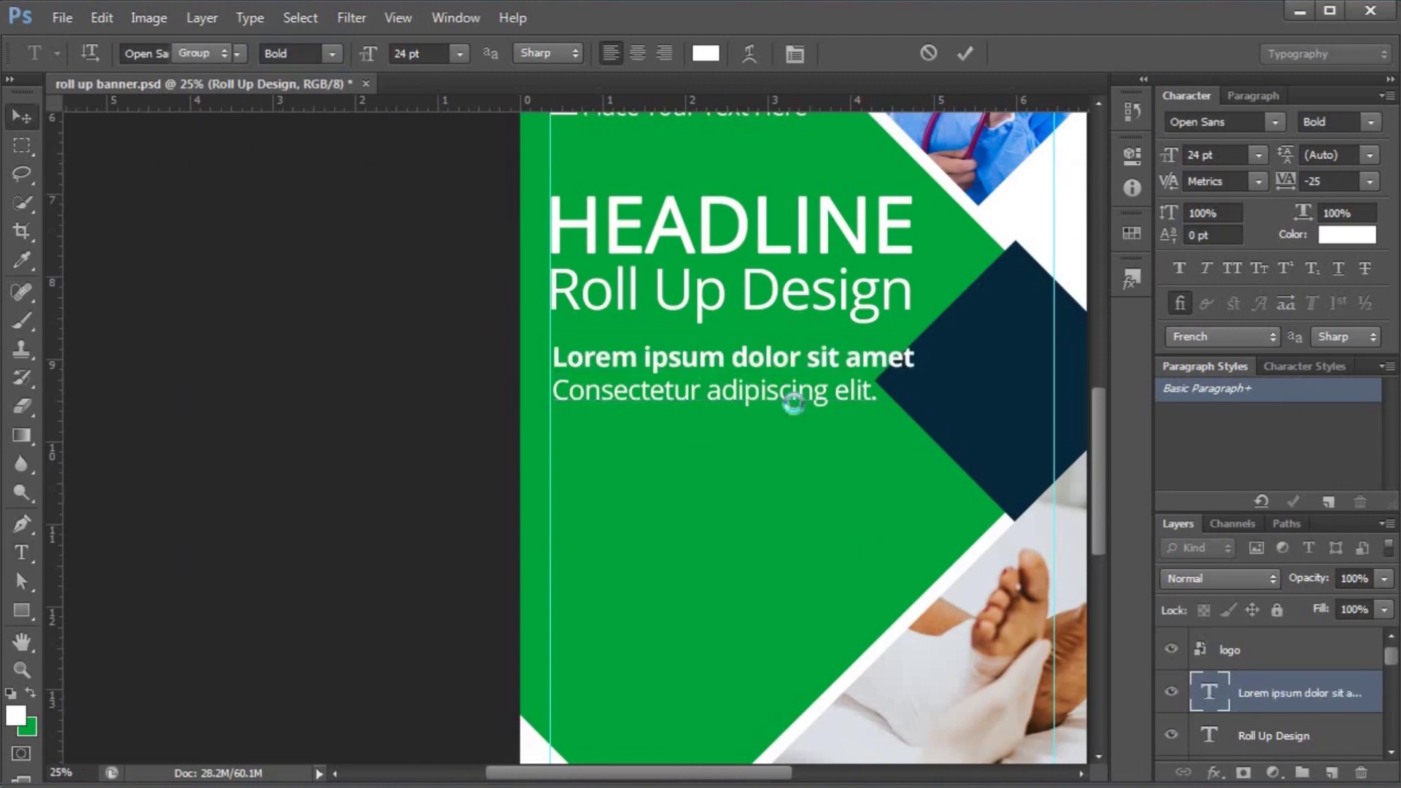
key("ctrl+t")
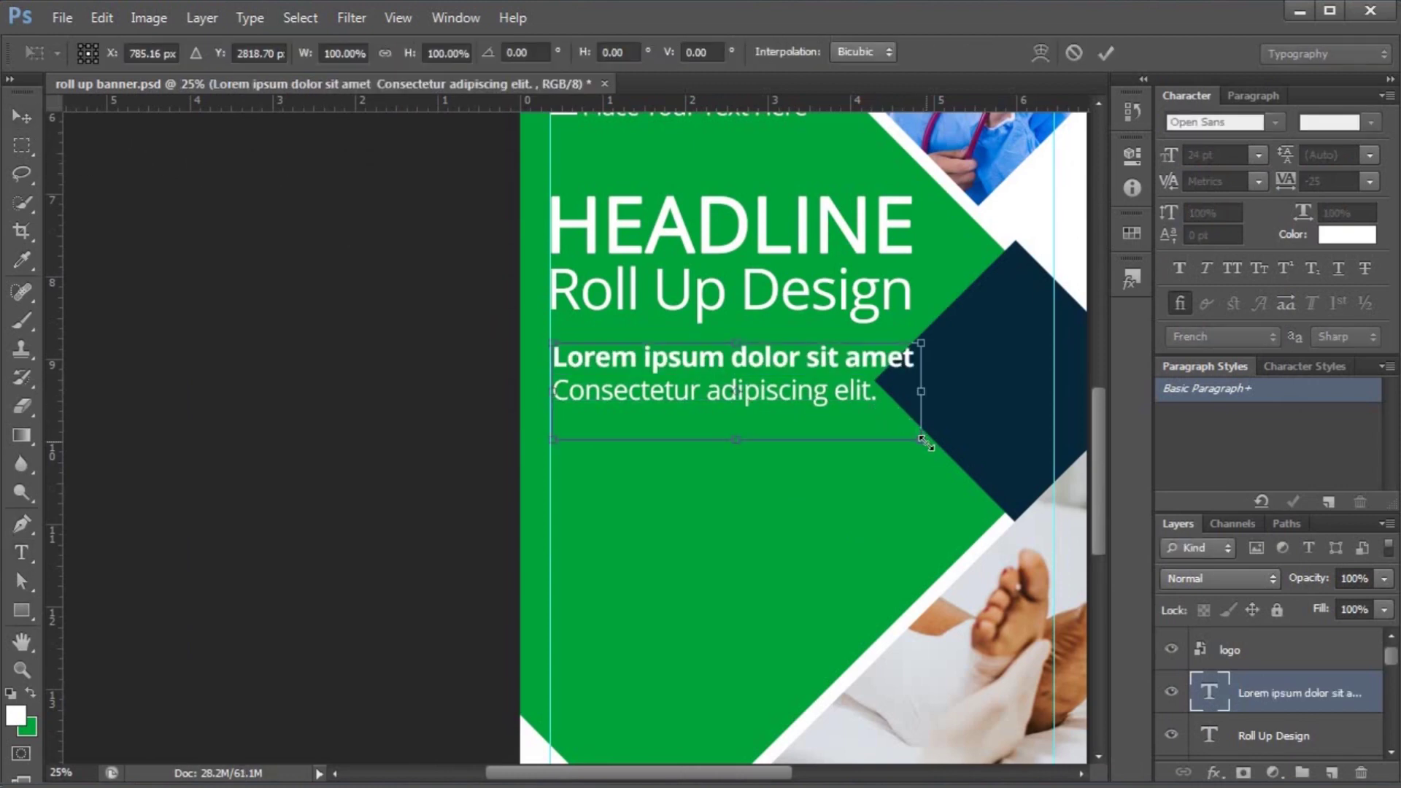
left_click_drag(920, 440, 872, 413)
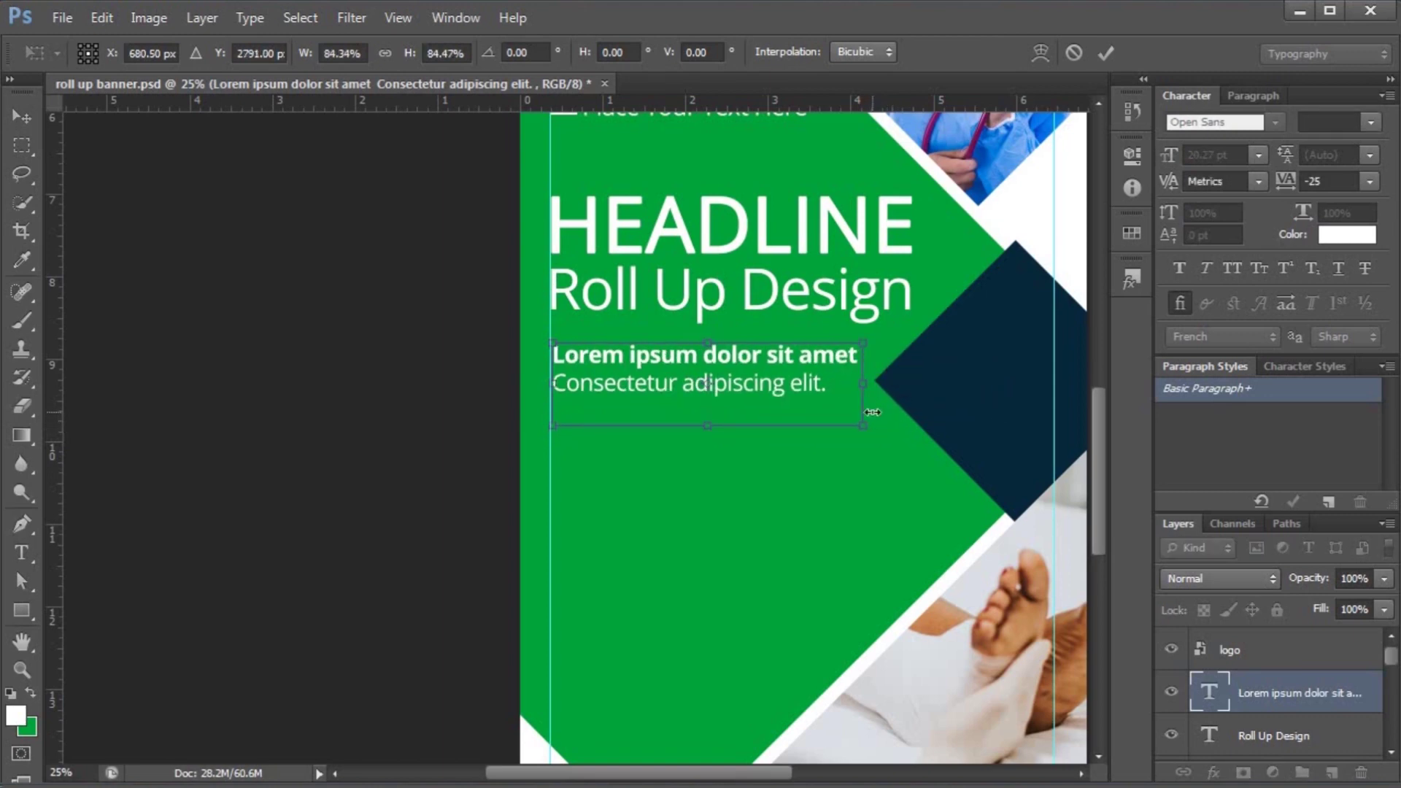
key("Return")
key("Left")
key("Down")
key("Down")
key("Down")
key("Down")
scroll(877, 413, "up", 1)
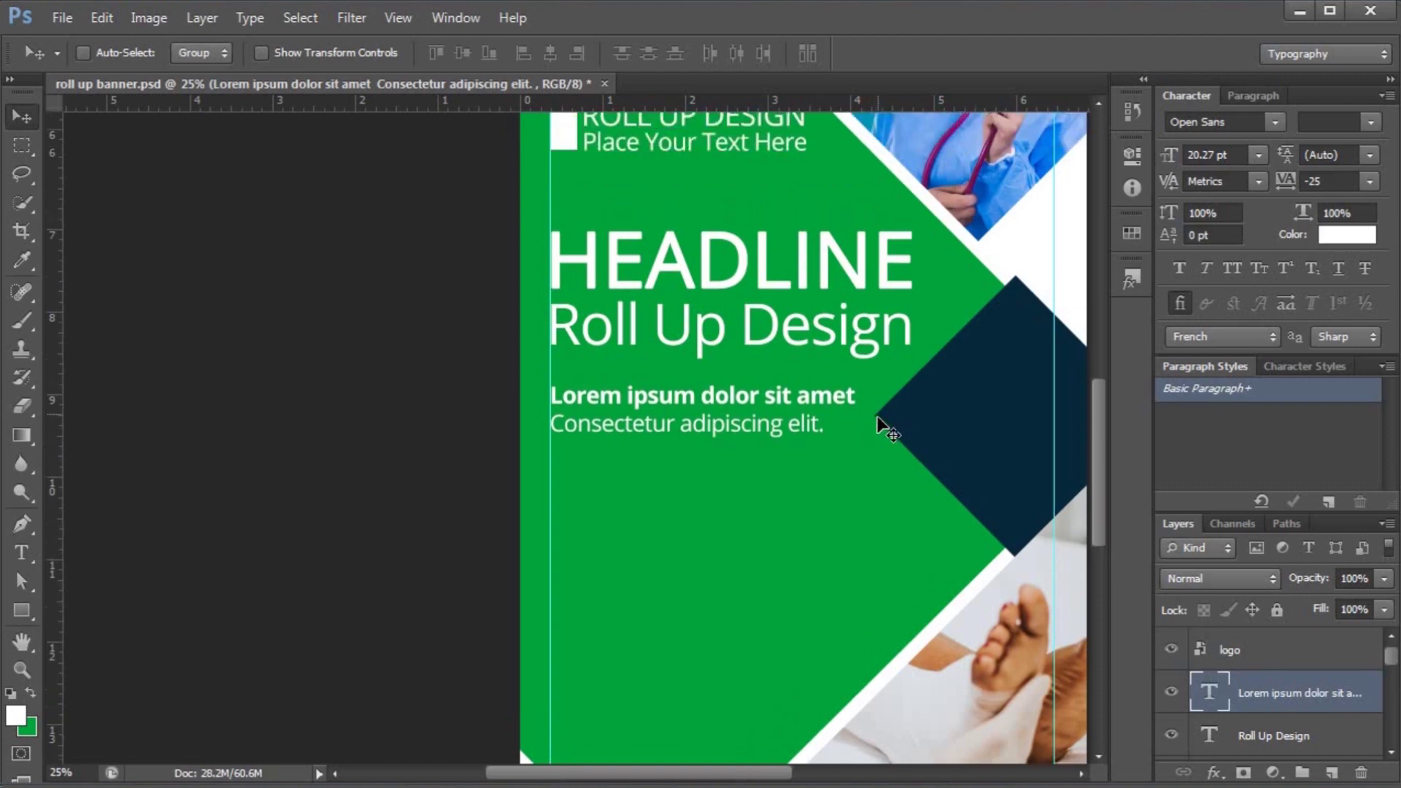
scroll(877, 416, "down", 2)
left_click_drag(868, 412, 775, 429)
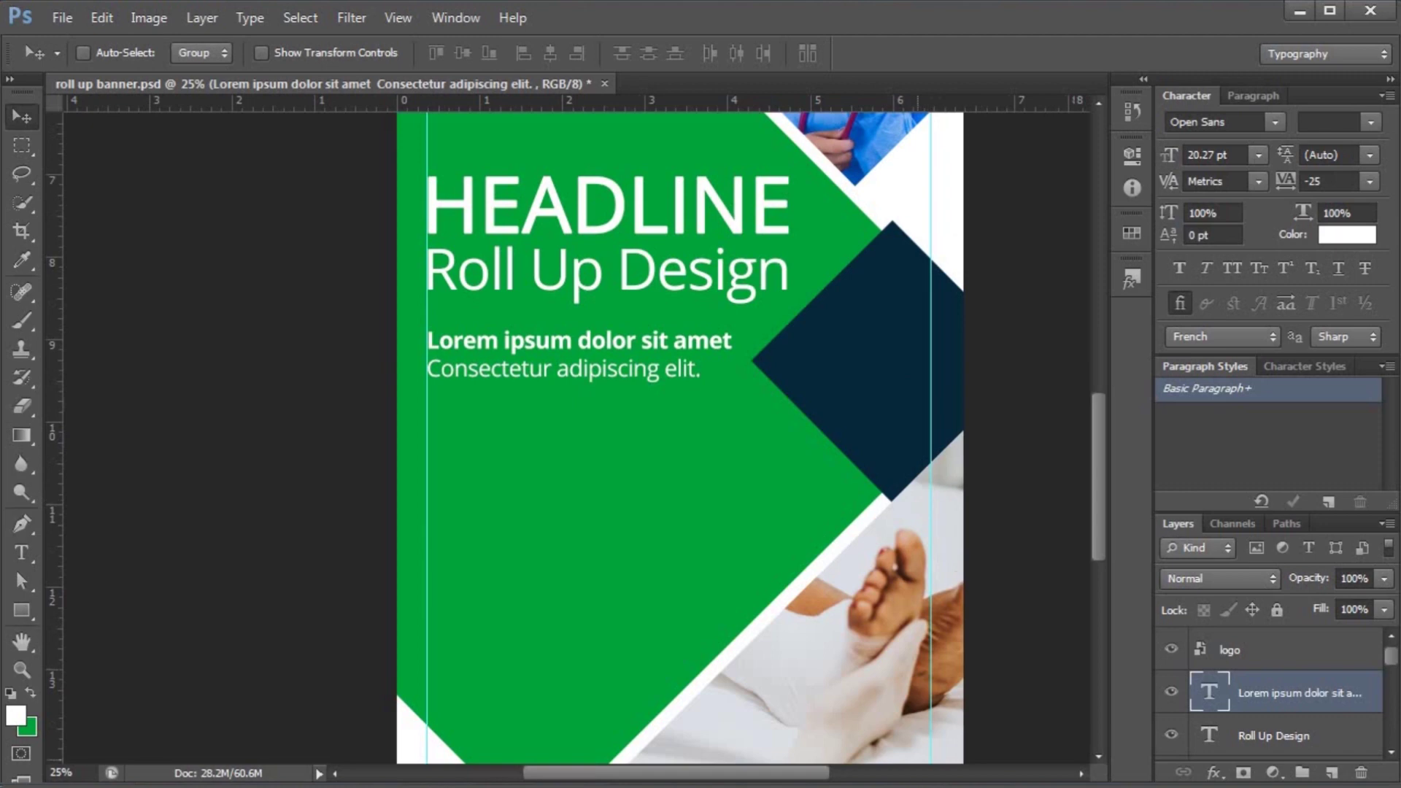
- Copy the '2019 Smart Ideas' lines from the notes file
key("alt+Tab")
left_click_drag(448, 460, 288, 461)
left_click(242, 408)
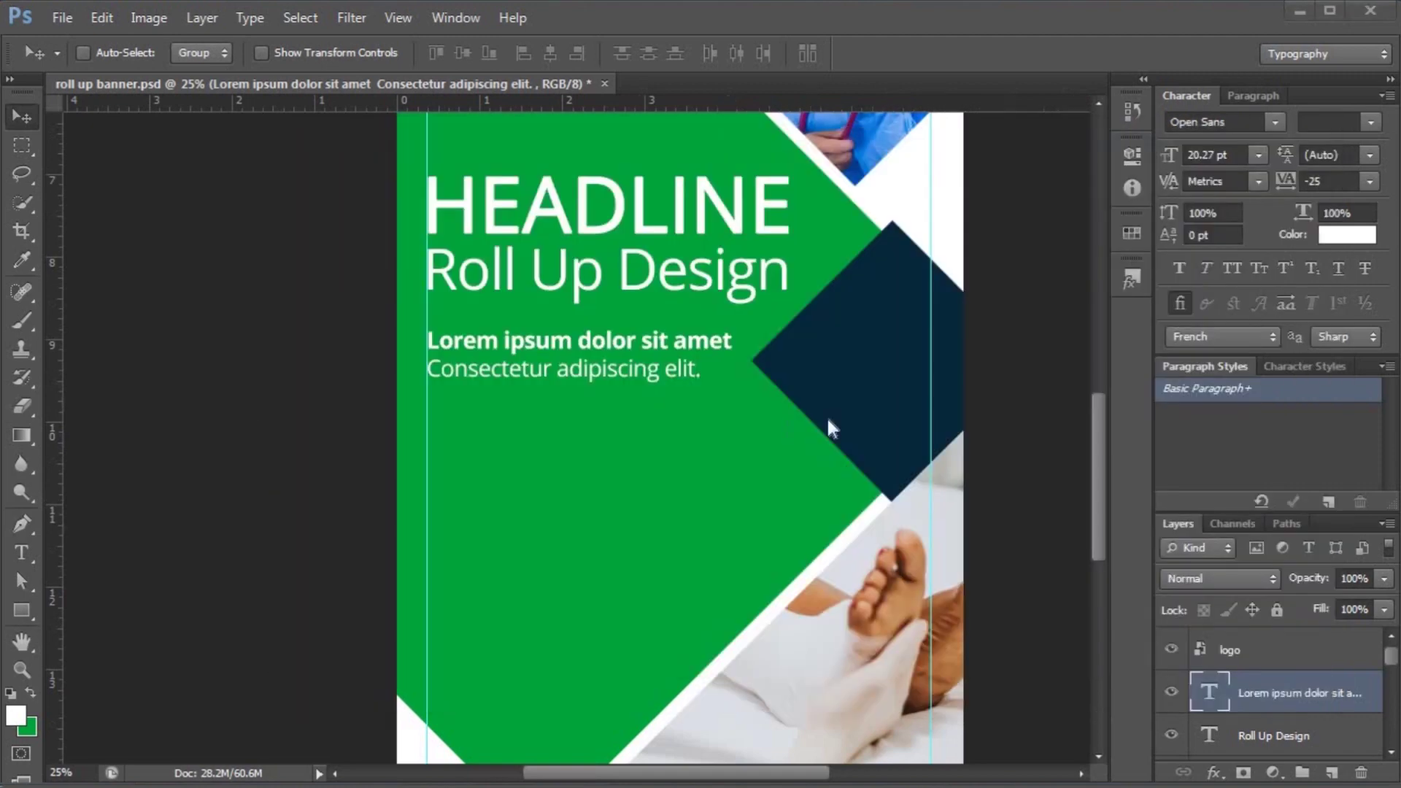
- Paste '2019 Smart Ideas' onto the navy diamond, position it, and enlarge it about 130%
key("t")
left_click(803, 349)
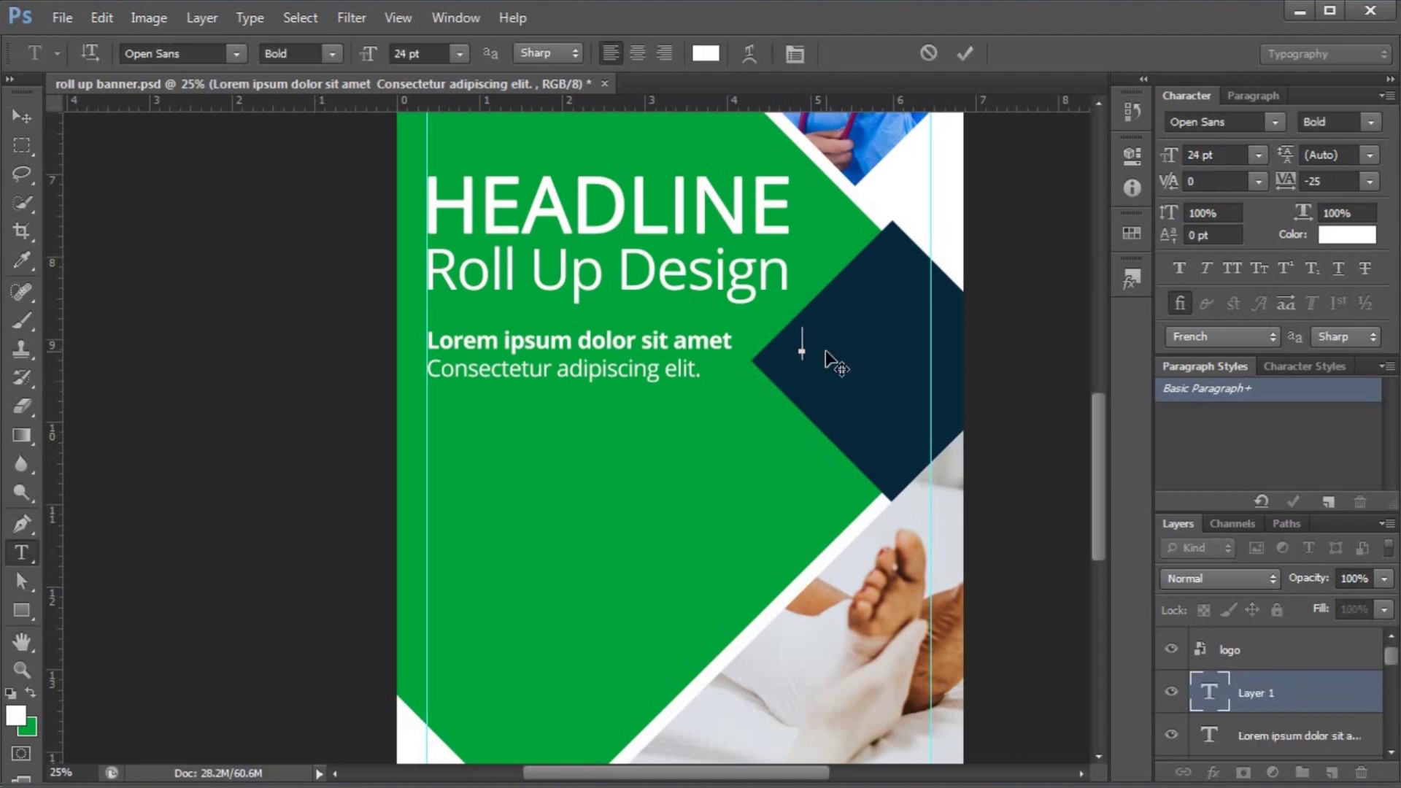
type("2019 Smart Ideas")
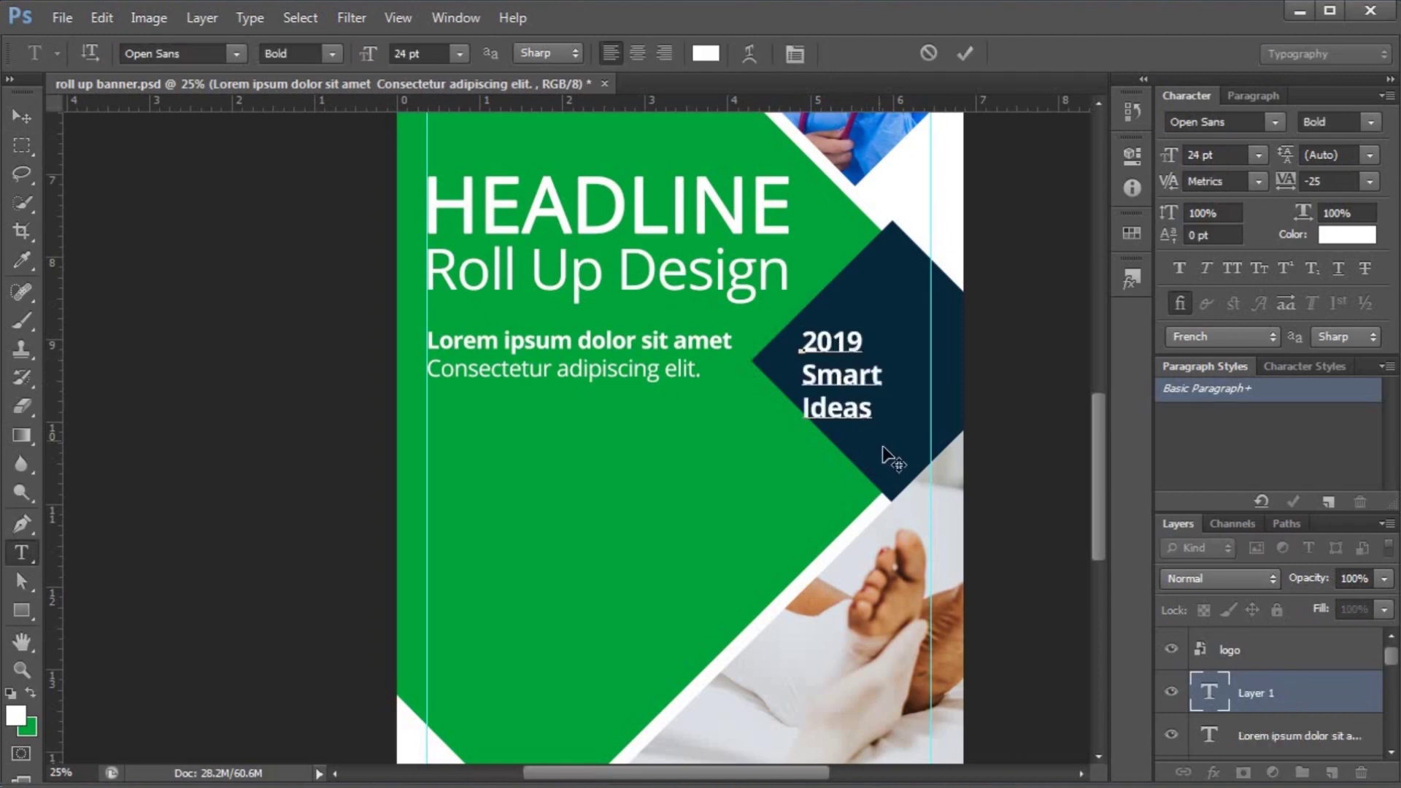
left_click(29, 114)
left_click_drag(876, 411, 837, 430)
key("ctrl+t")
left_click_drag(838, 317, 825, 304)
key("Return")
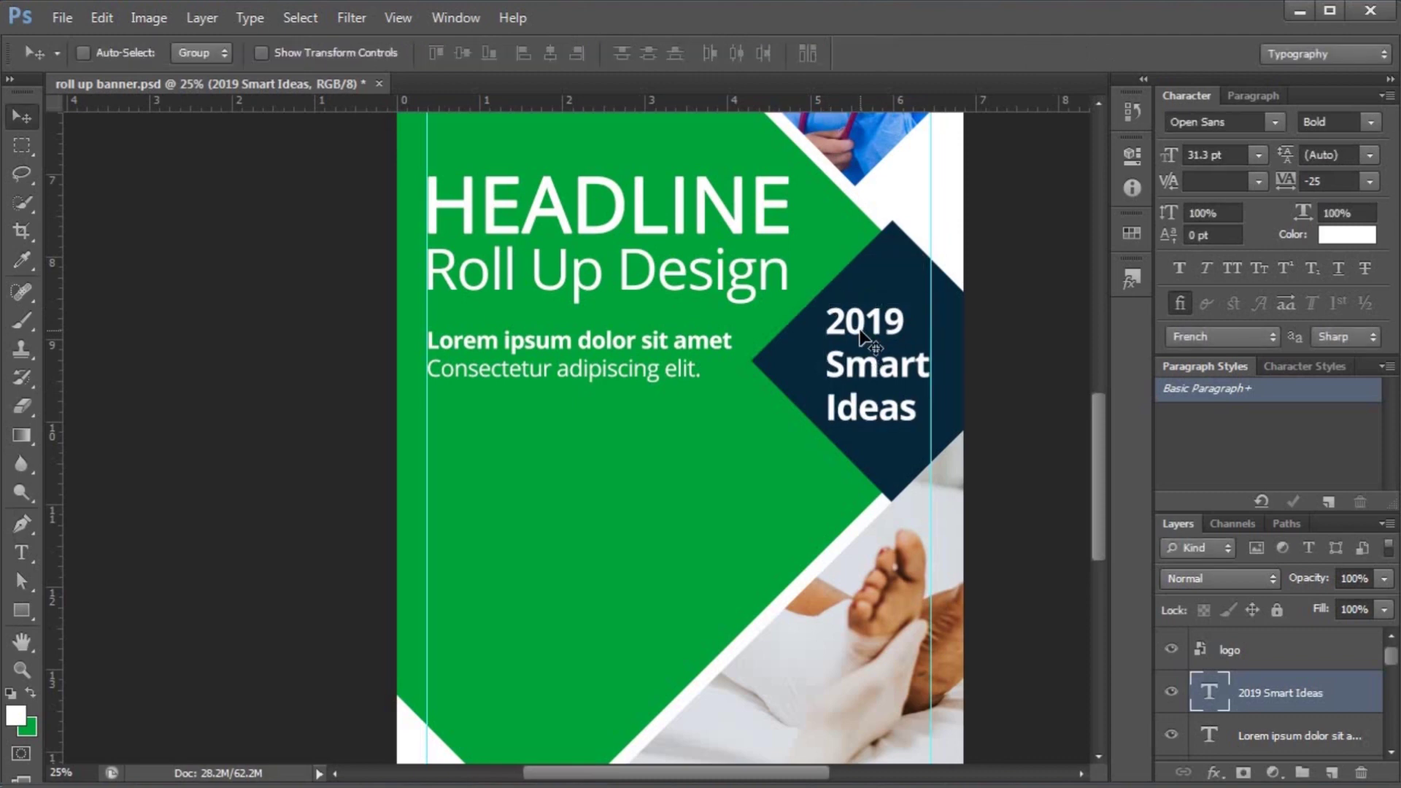
- Select the Smart and Ideas lines and bring up the text colour picker
double_click(861, 336)
left_click_drag(826, 357, 935, 415)
left_click(705, 54)
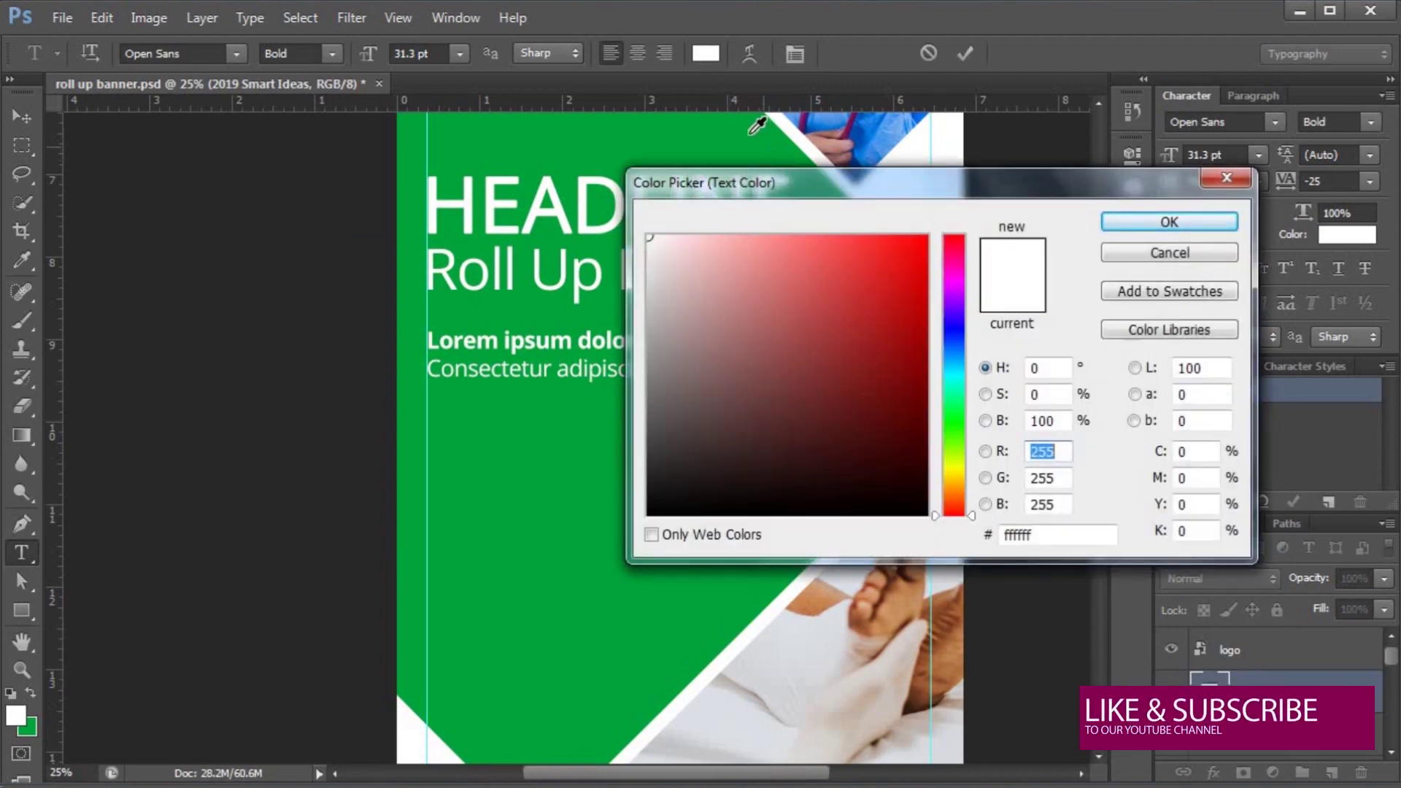
- Make 'Smart Ideas' banner green 00a63b in Regular weight
left_click(511, 452)
left_click(1107, 223)
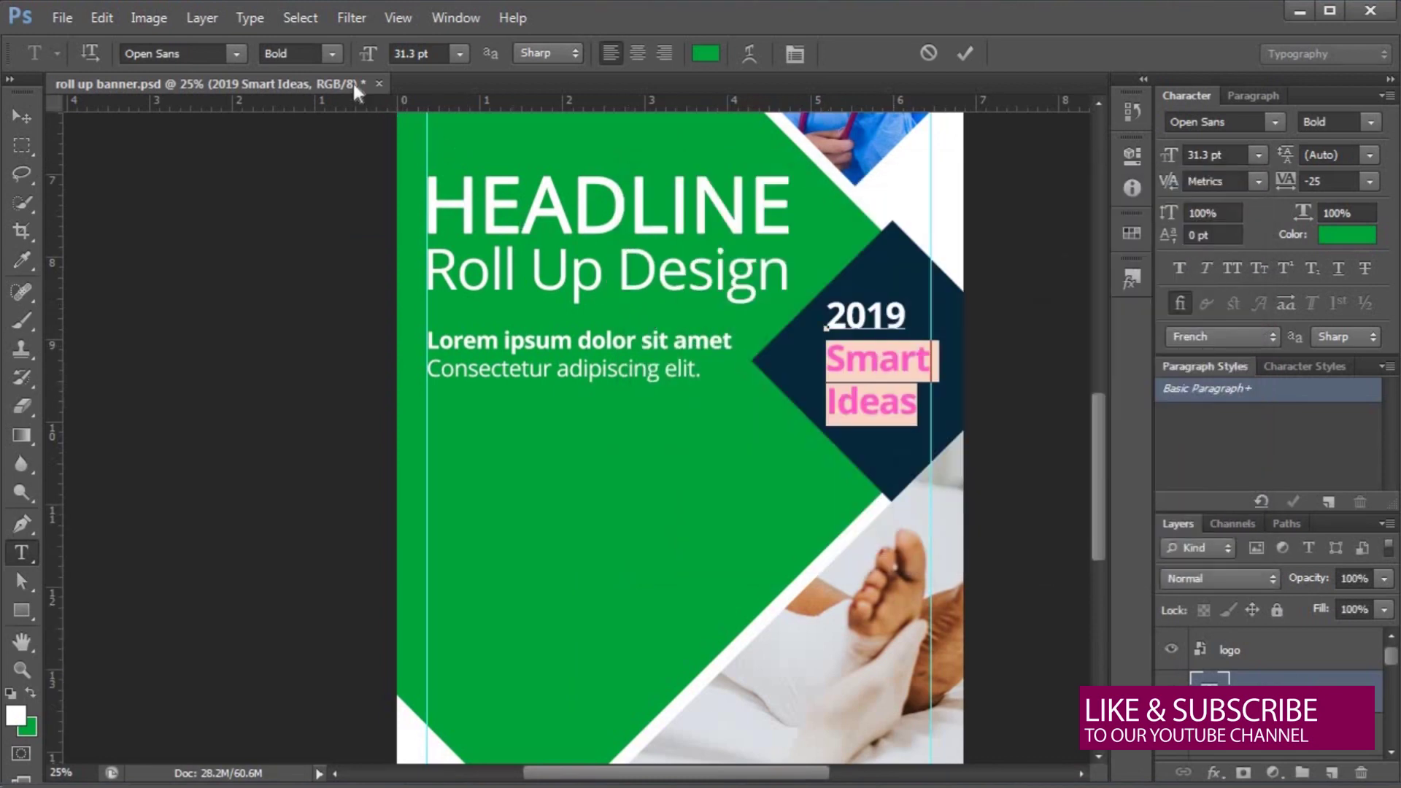
left_click(331, 54)
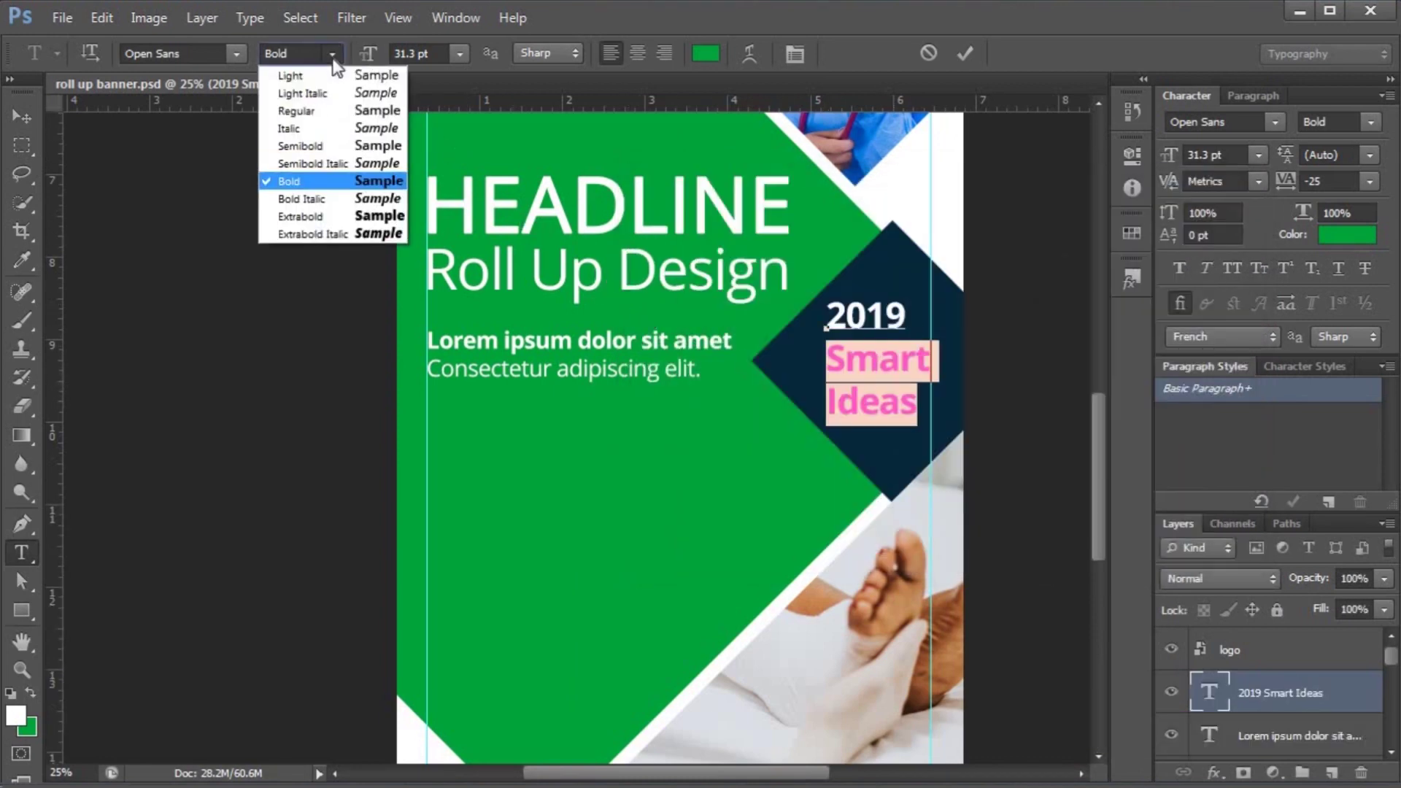
left_click(322, 113)
left_click(840, 347)
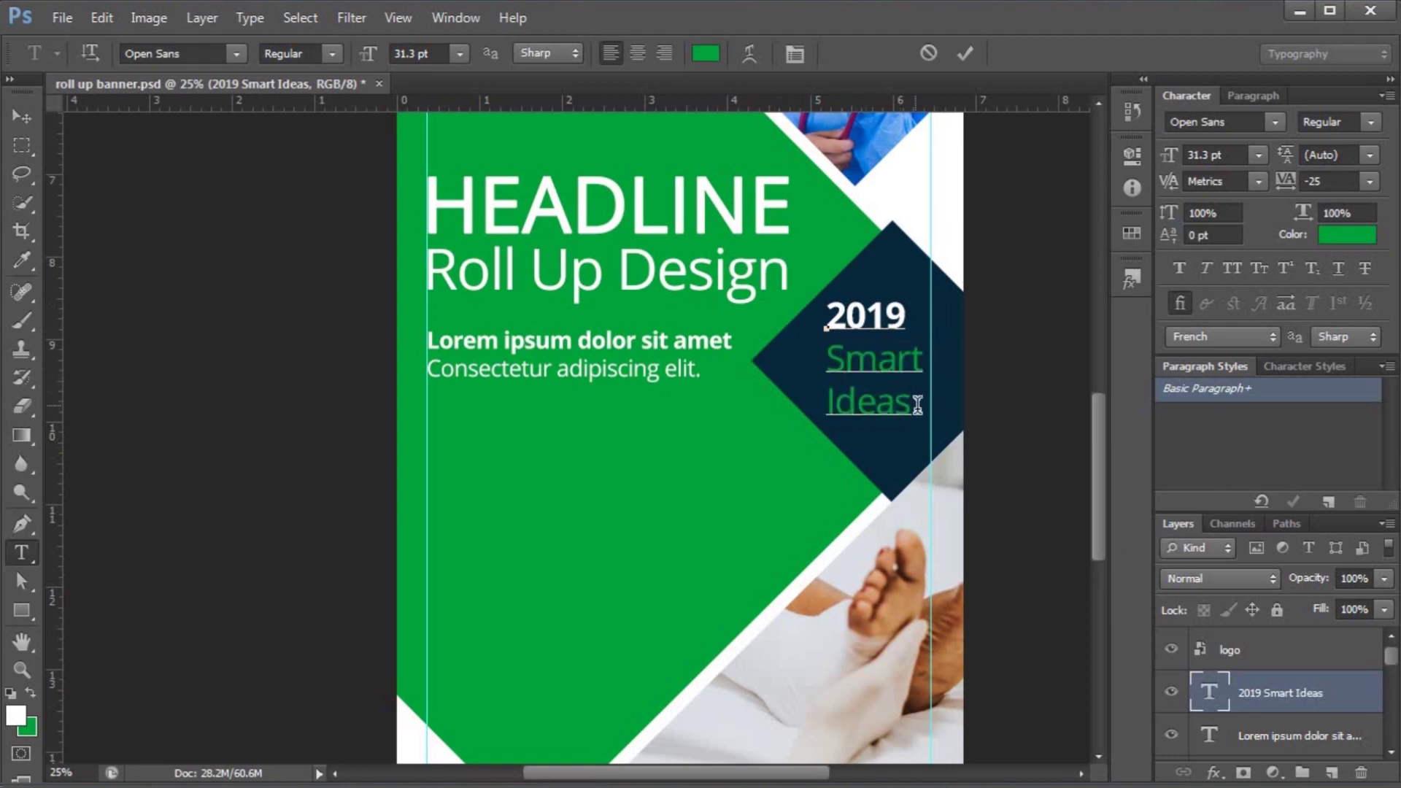
- Widen the letter spacing of 'Ideas' to 34
left_click_drag(917, 405, 825, 405)
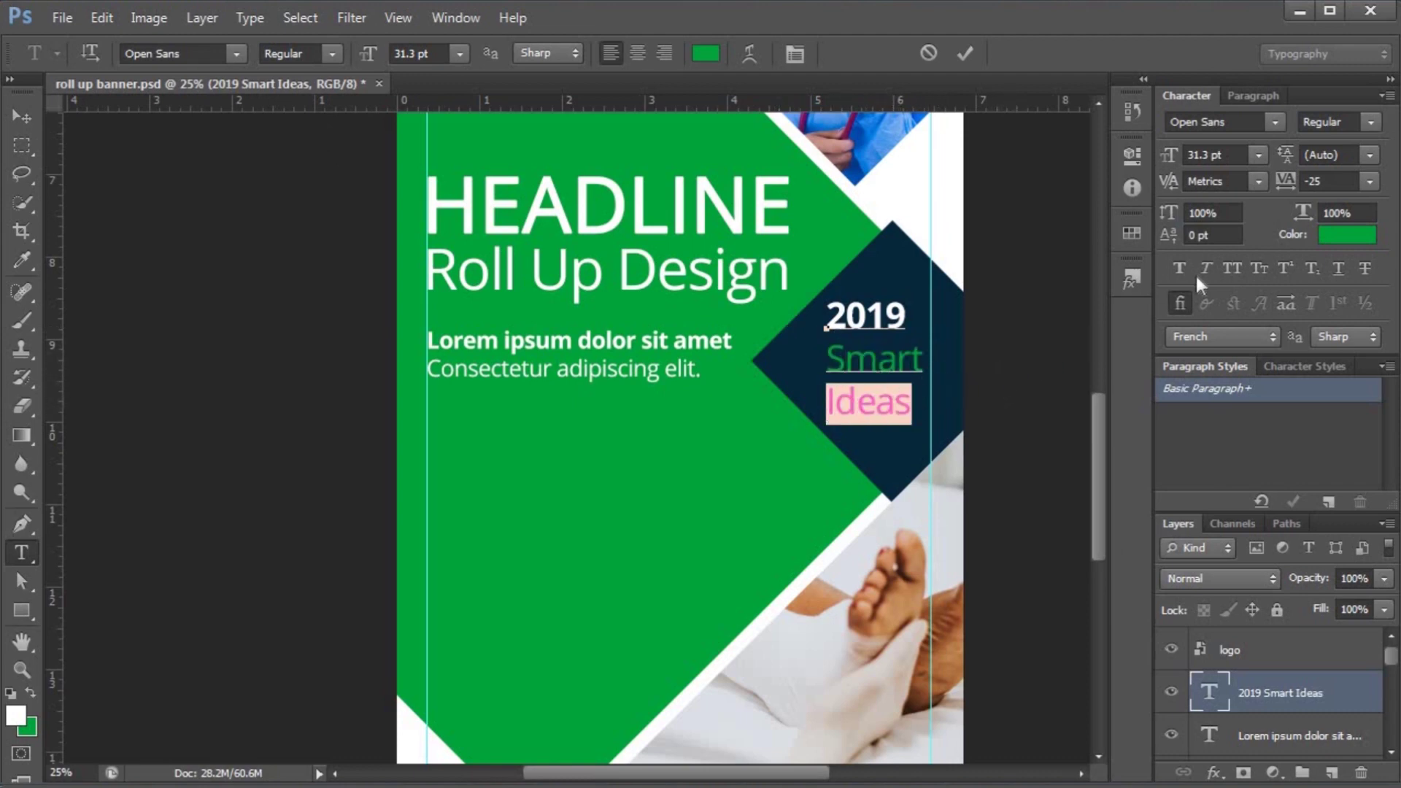
left_click(1369, 181)
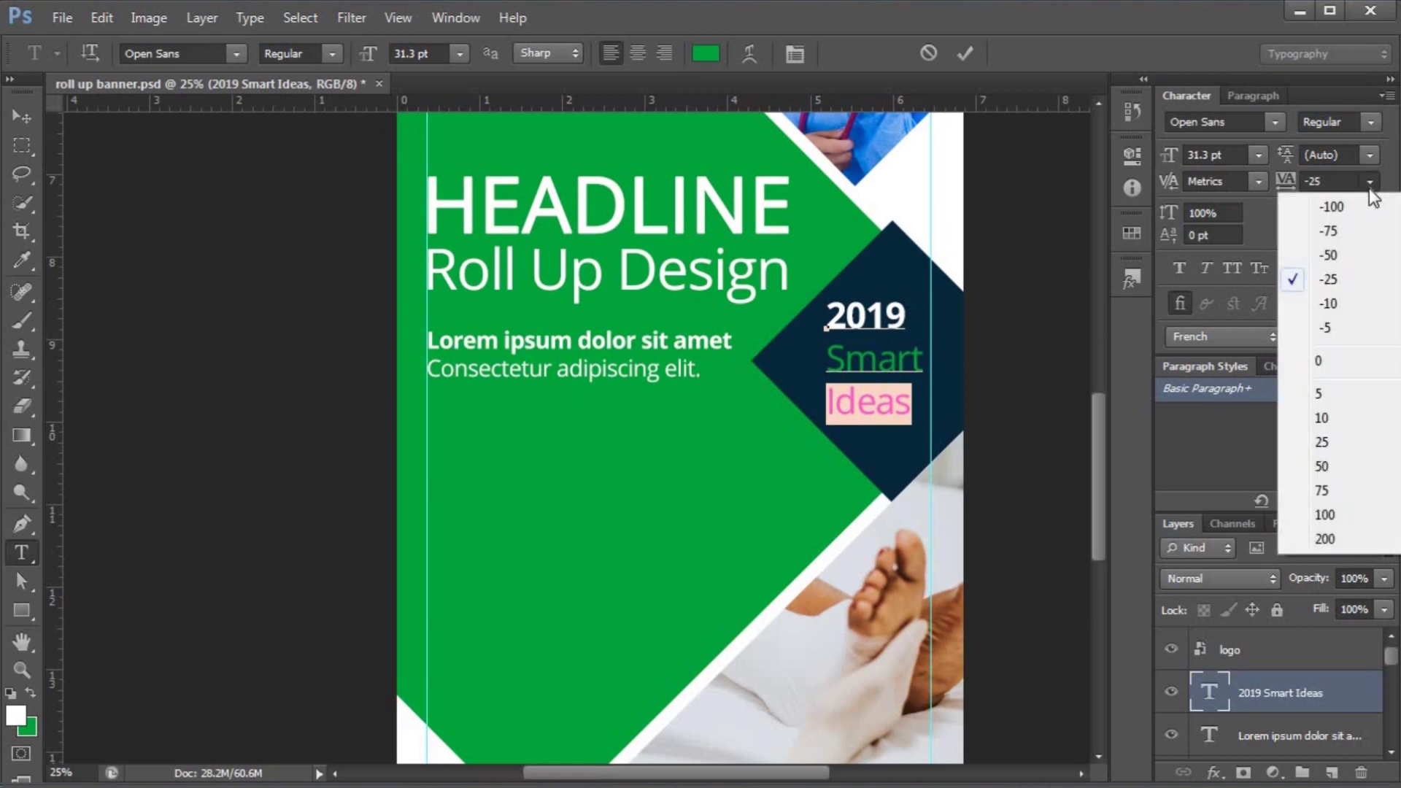
left_click(1327, 441)
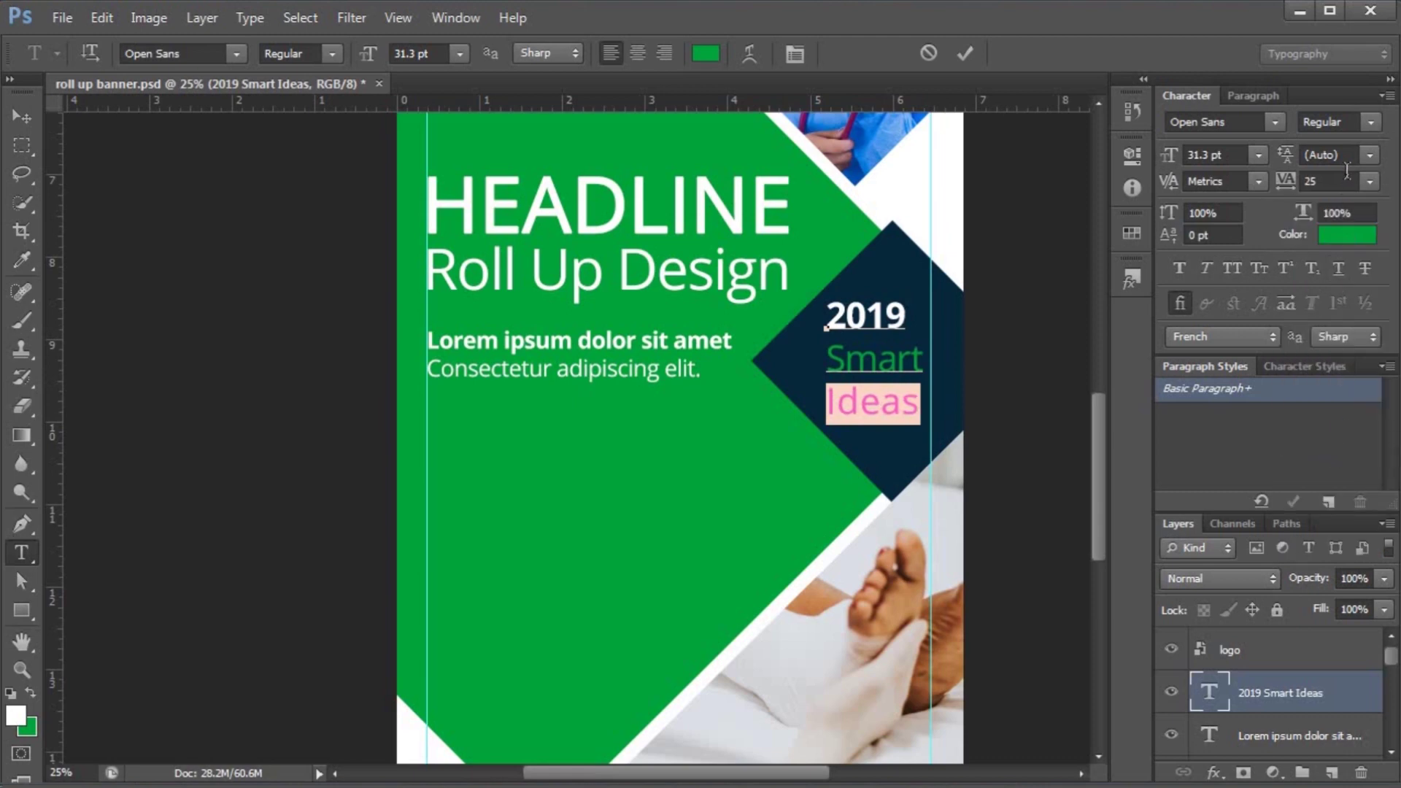
left_click_drag(1341, 176, 1304, 183)
type("32")
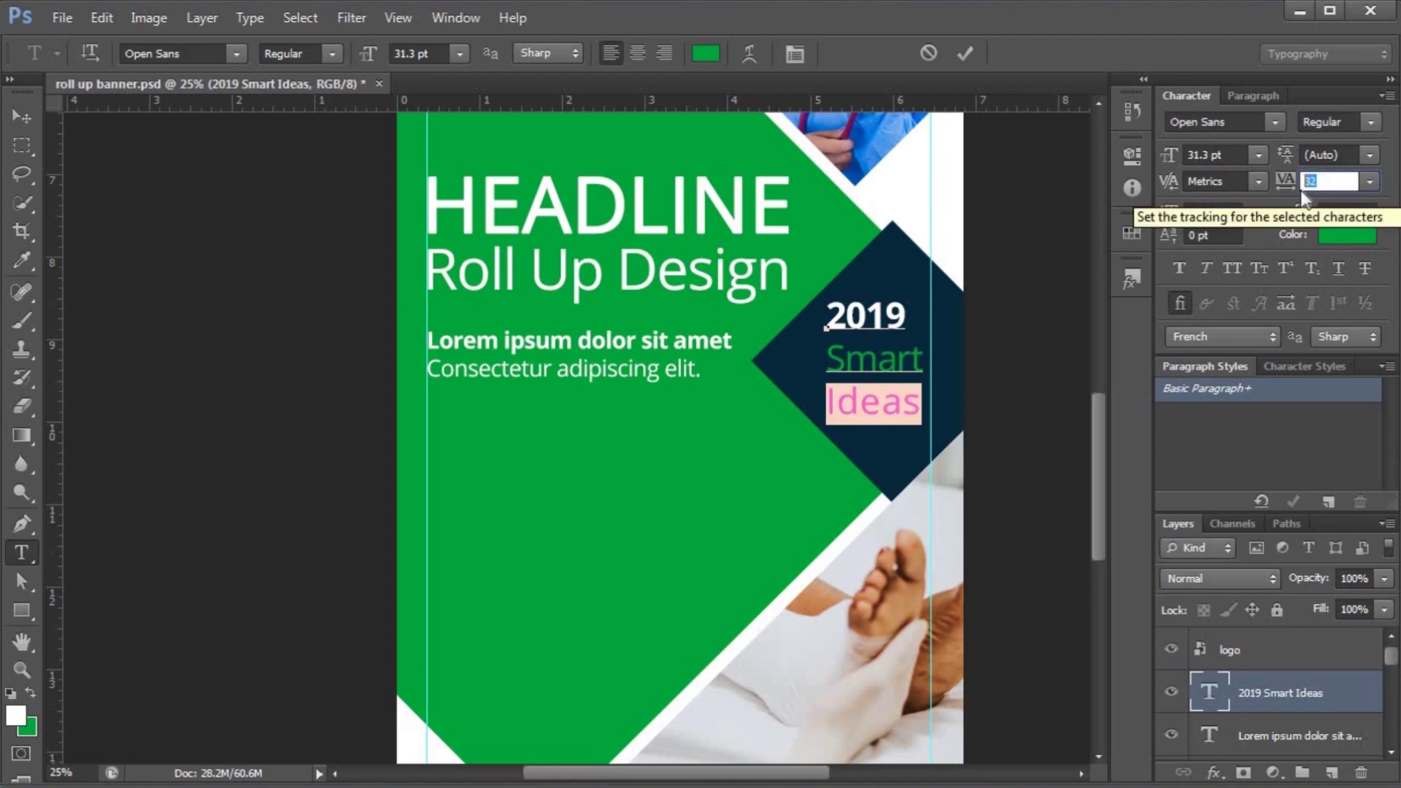
key("Up")
key("Up")
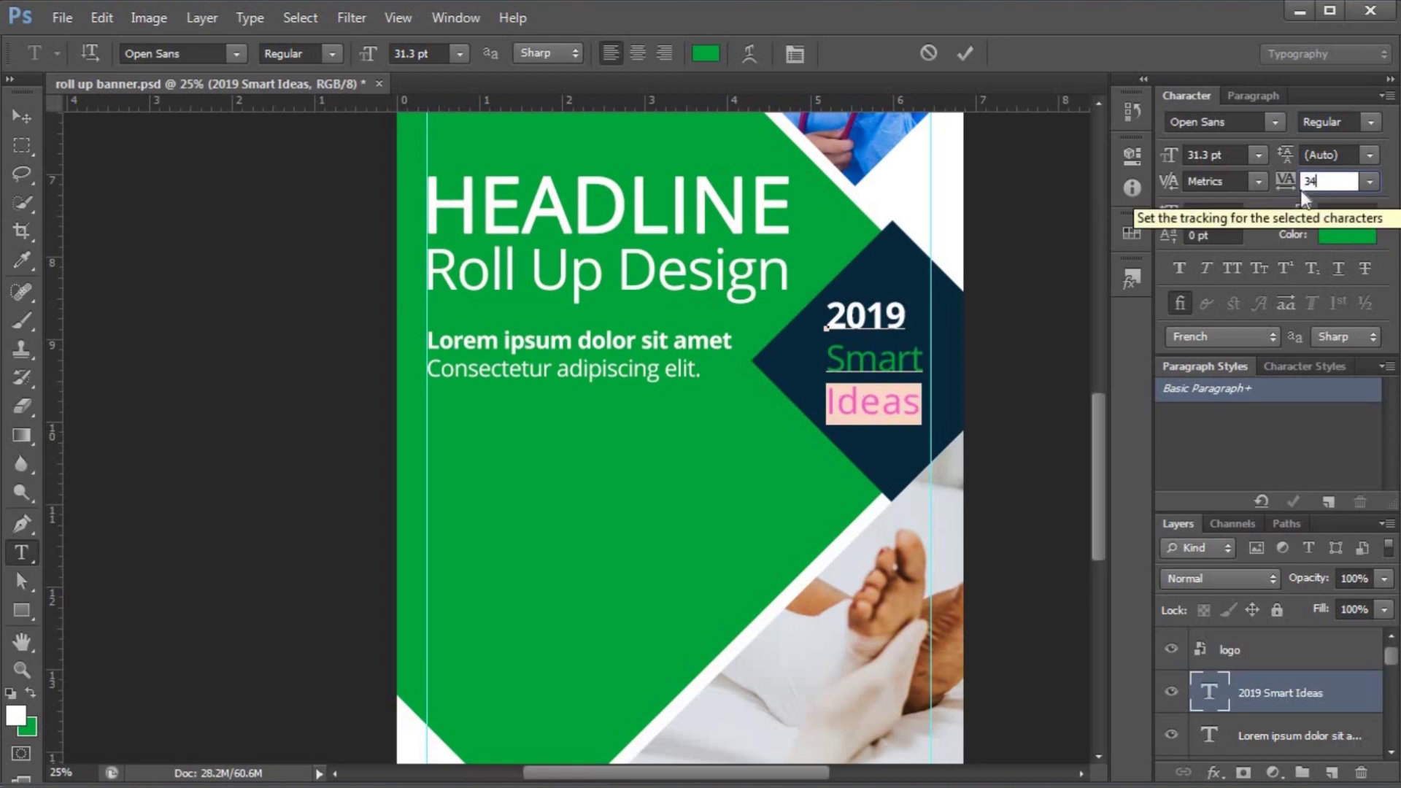
left_click(904, 357)
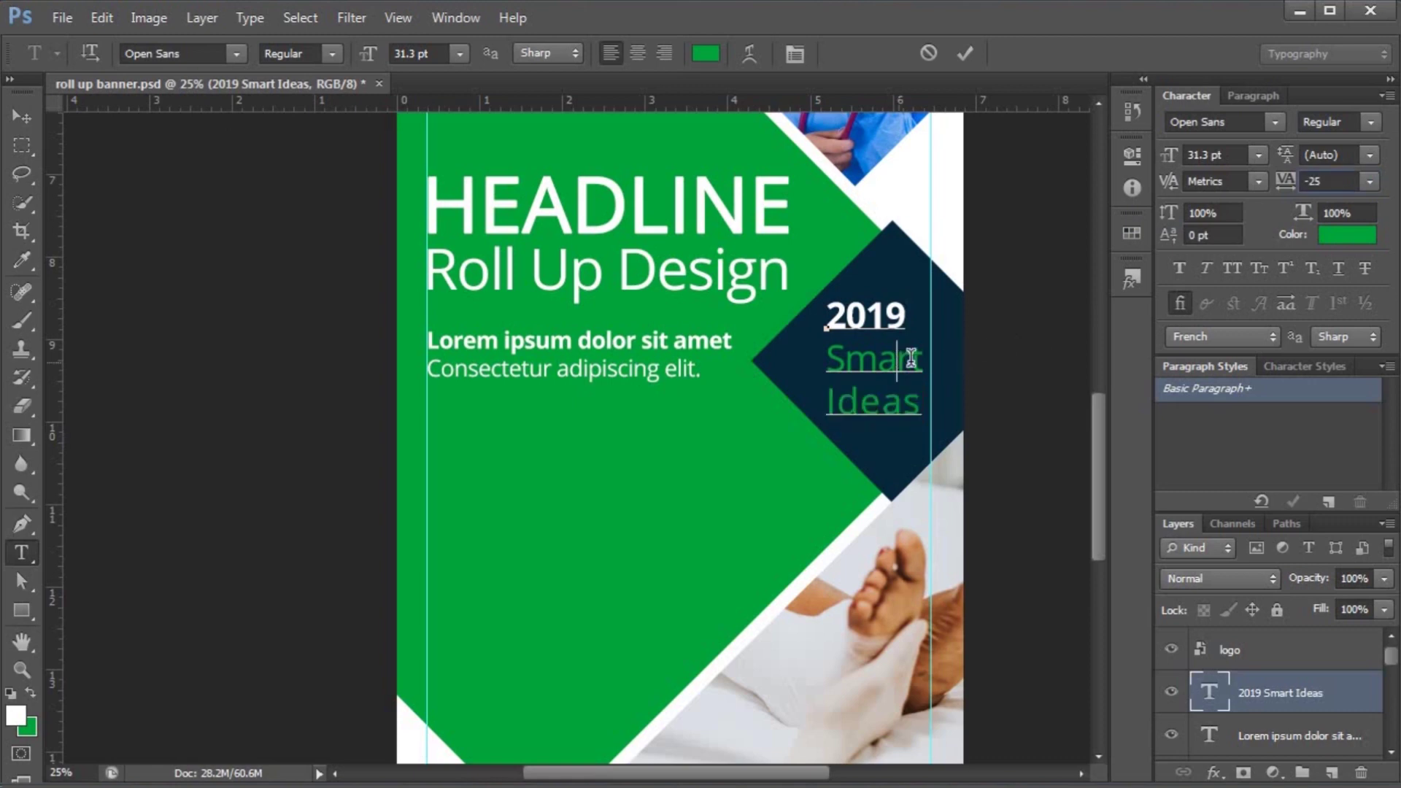
- Enlarge '2019' to 38 pt and commit the text edit
double_click(865, 314)
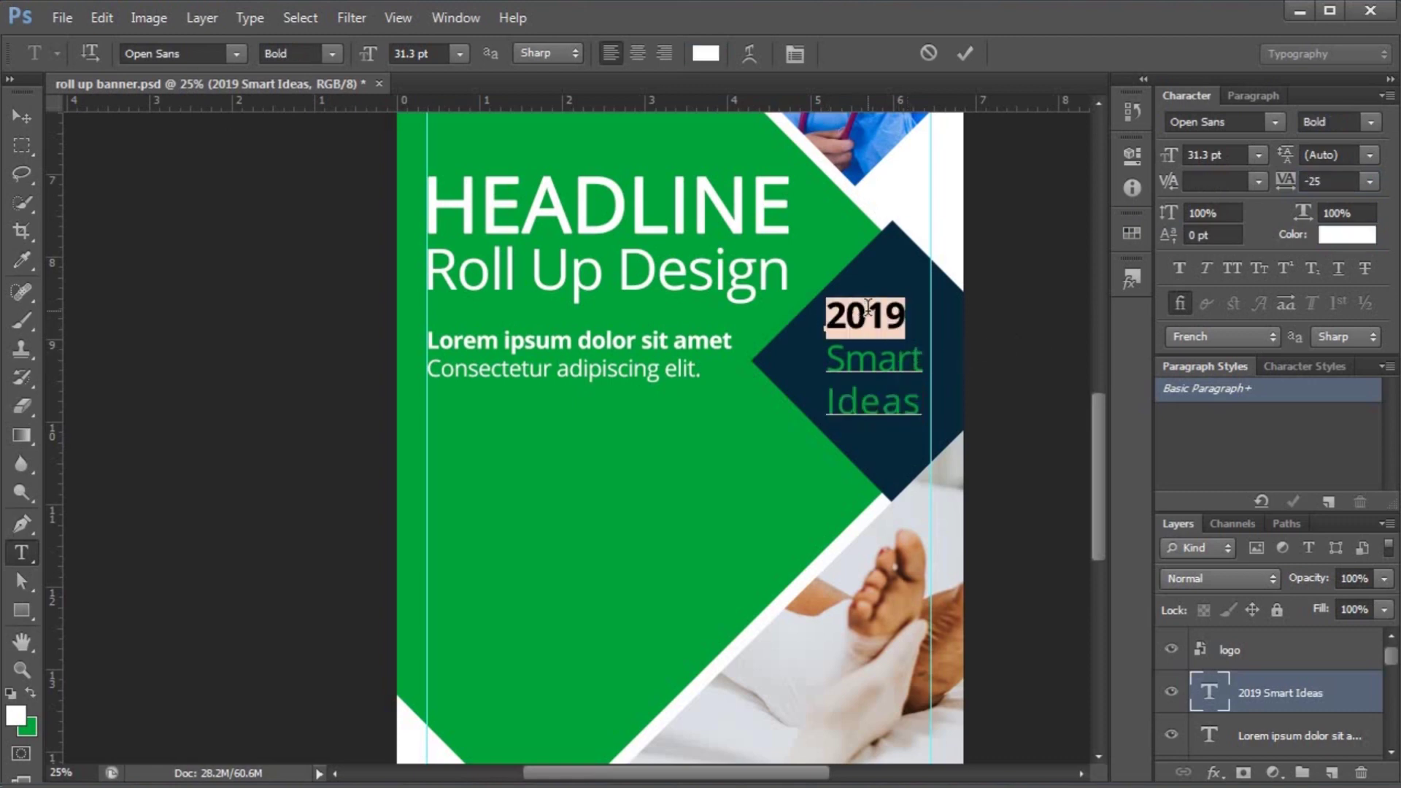
left_click(444, 54)
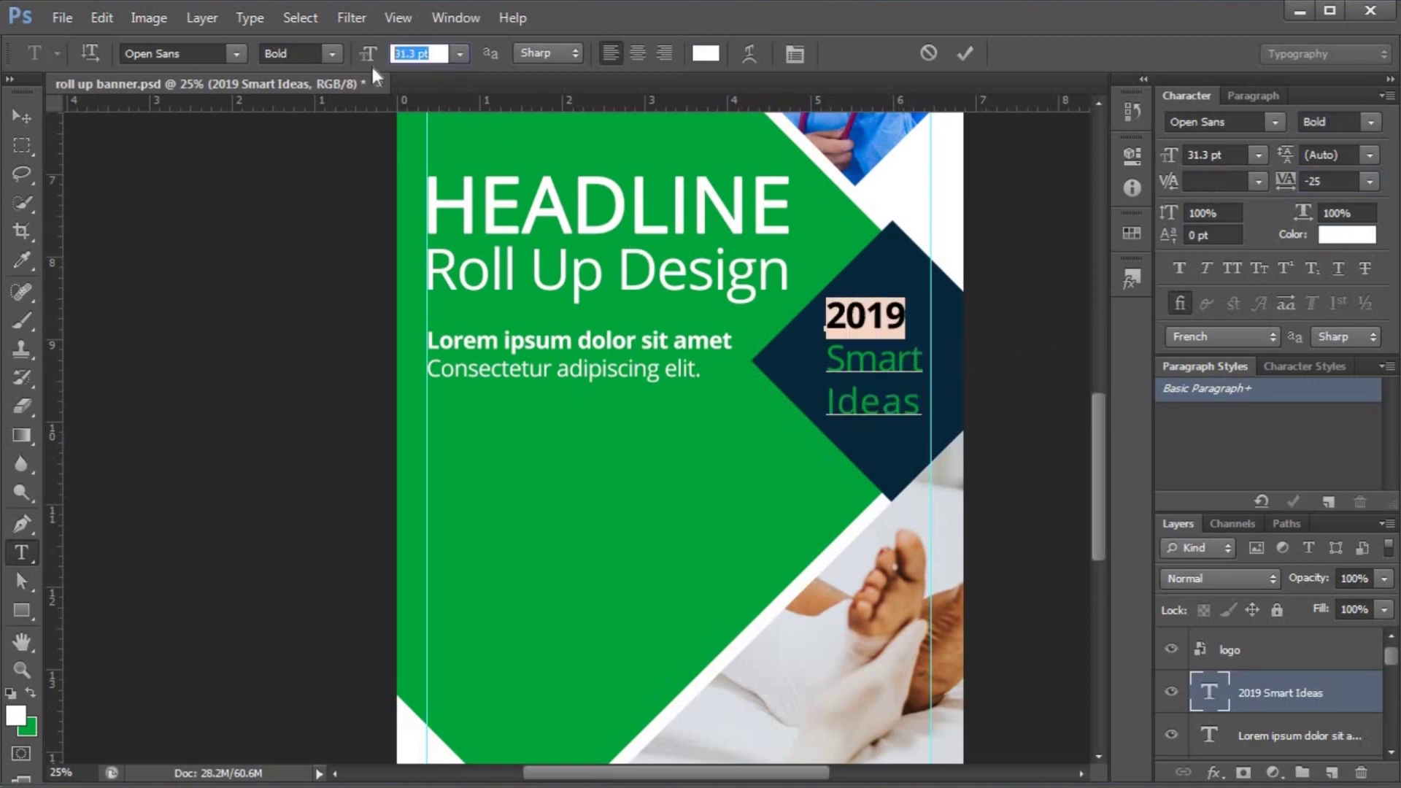
type("33")
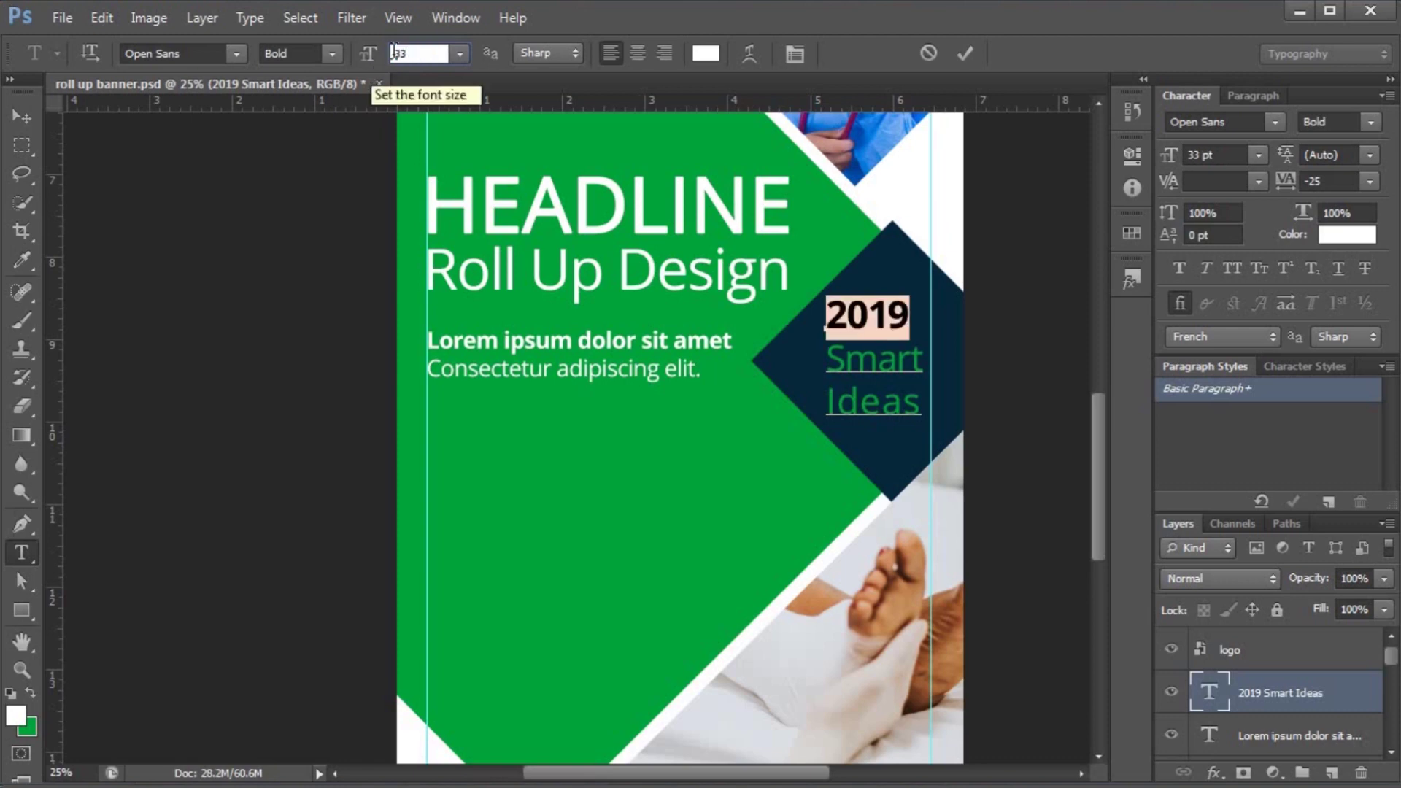
key("BackSpace")
type("8")
left_click(20, 117)
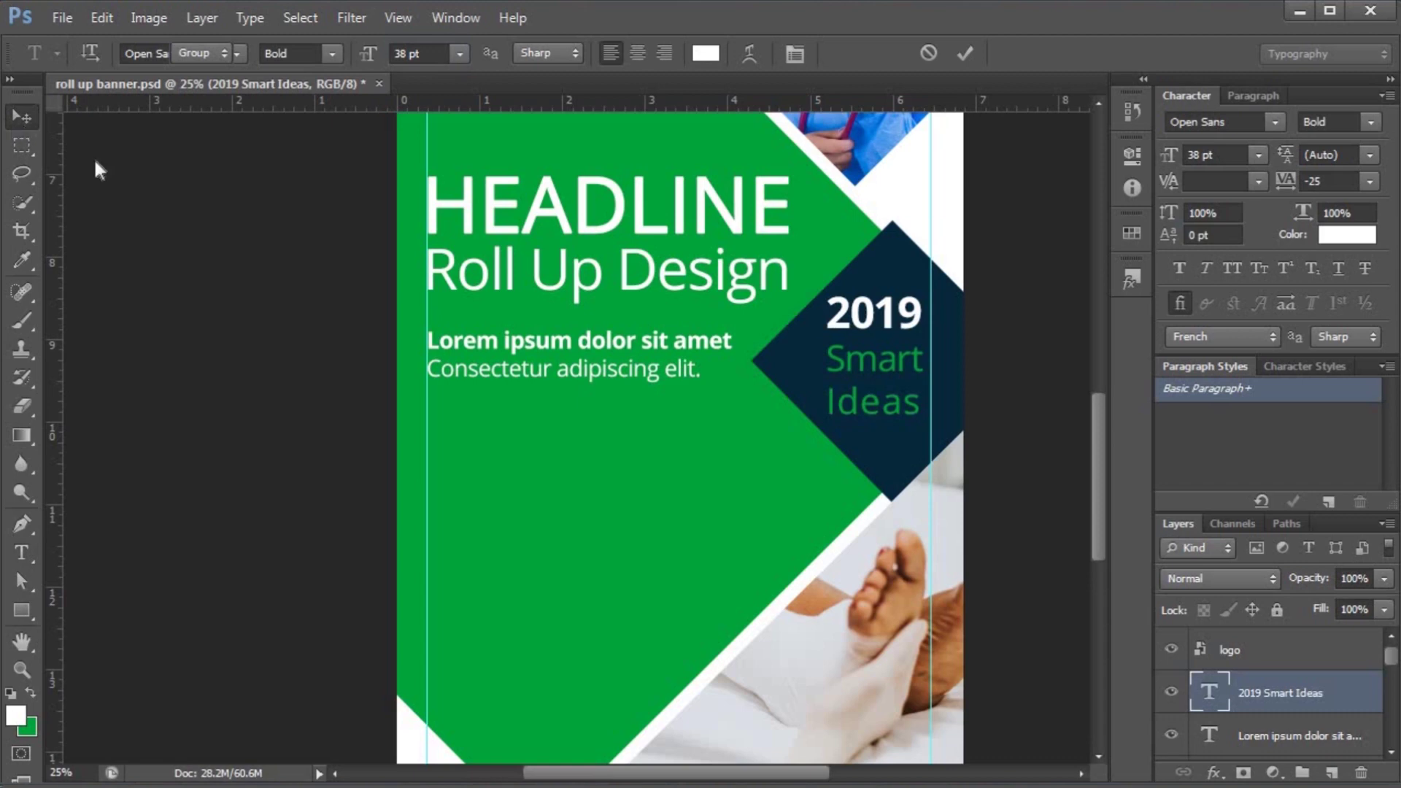
- Nudge the 2019 Smart Ideas text slightly right and down
key("shift+Right")
key("shift+Right")
key("shift+Right")
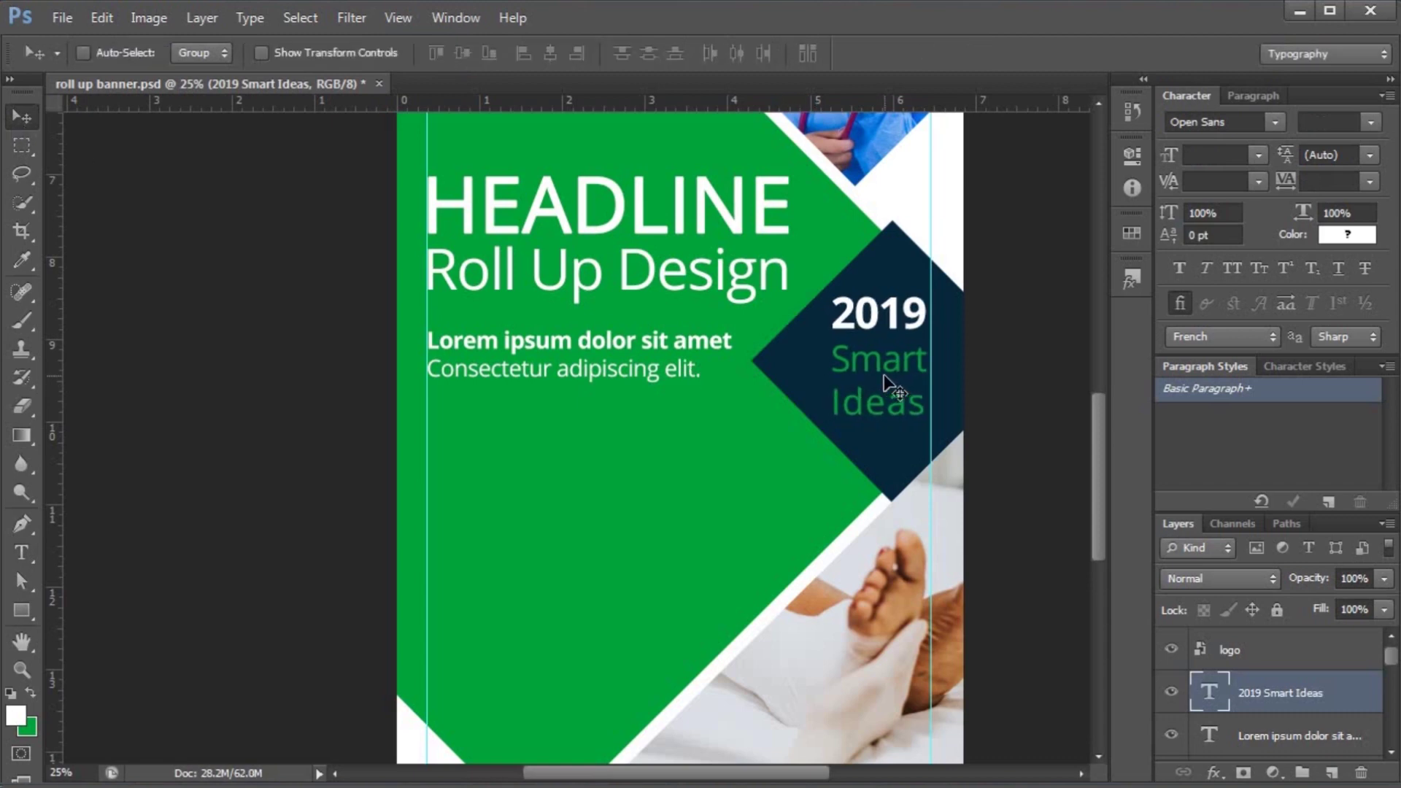
key("shift+Right")
key("shift+Right")
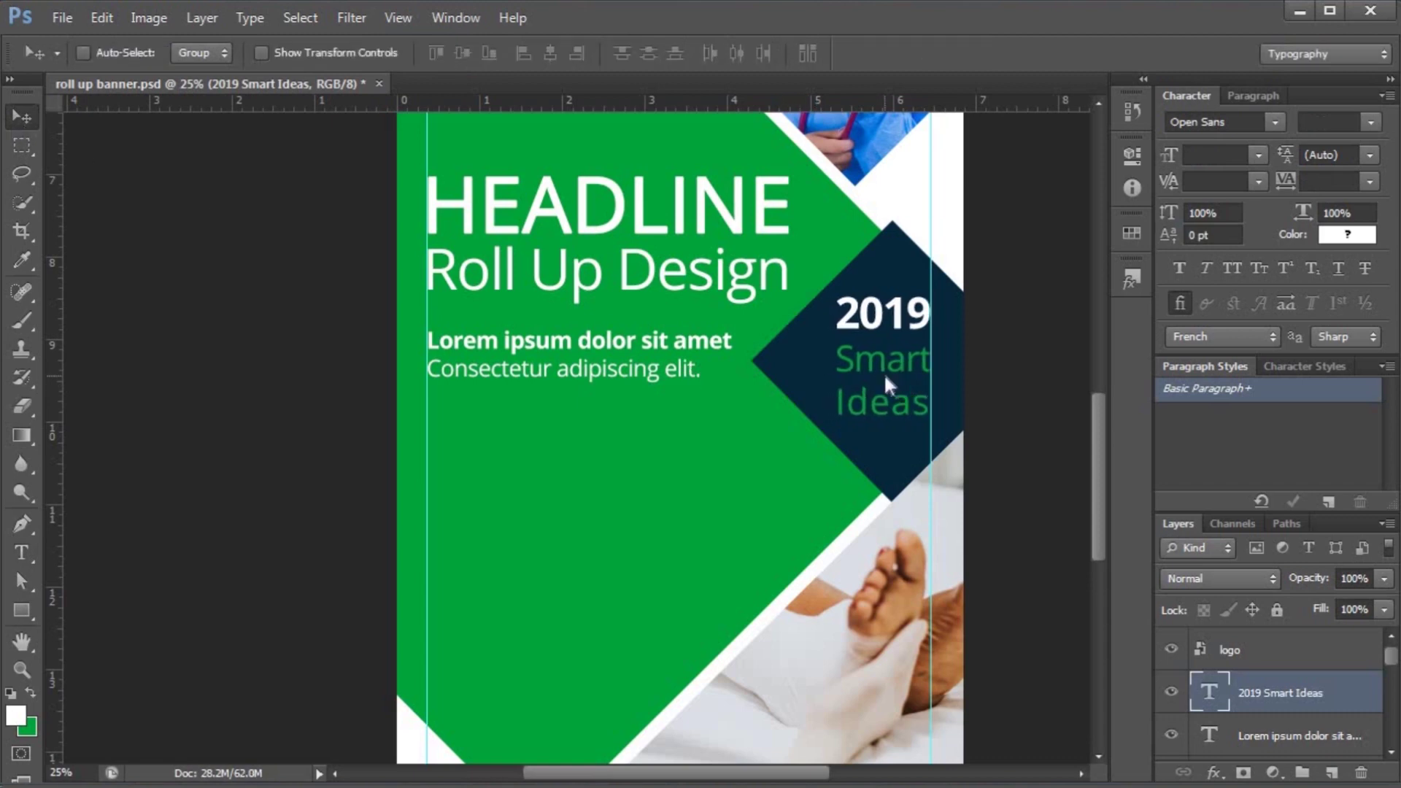
key("shift+Down")
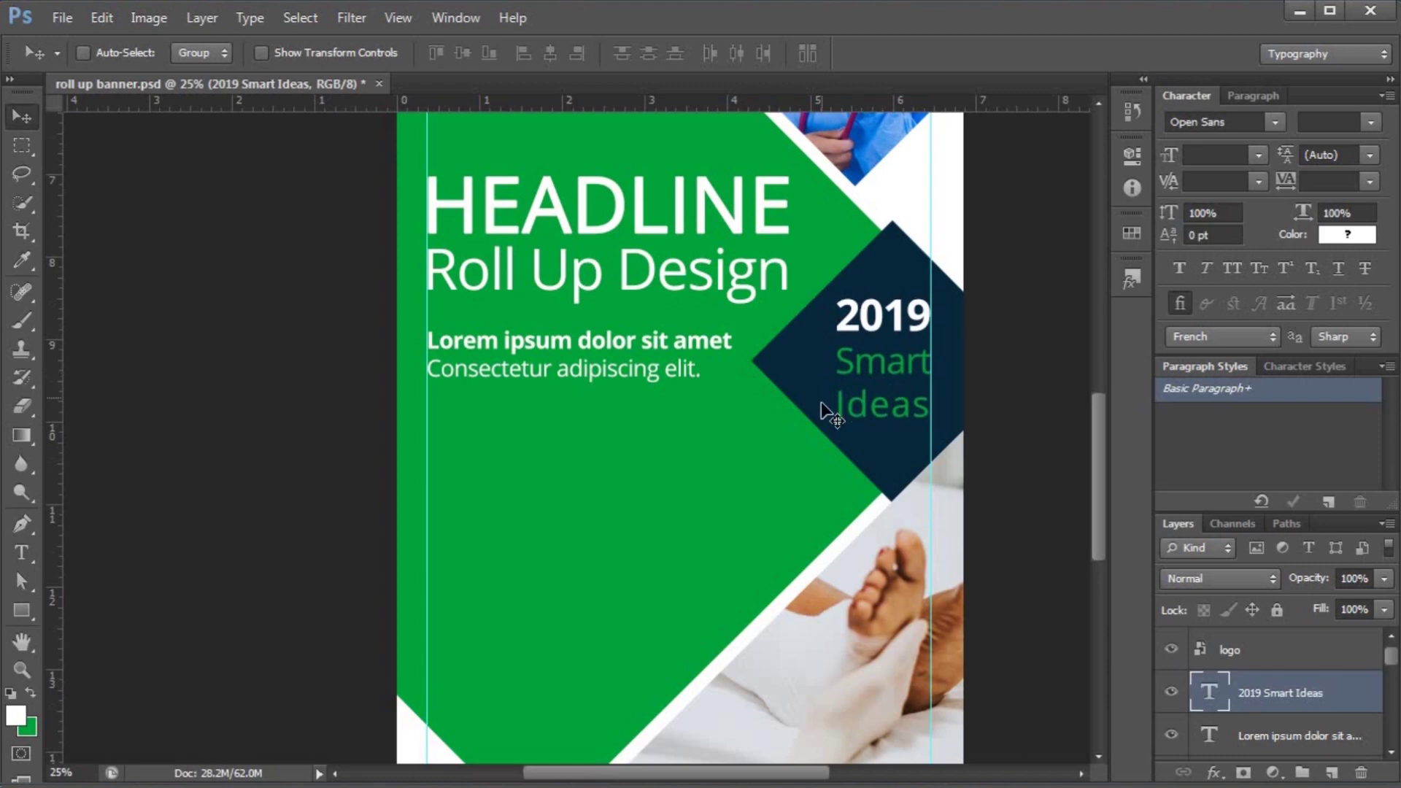
scroll(805, 425, "down", 1)
scroll(492, 467, "down", 1)
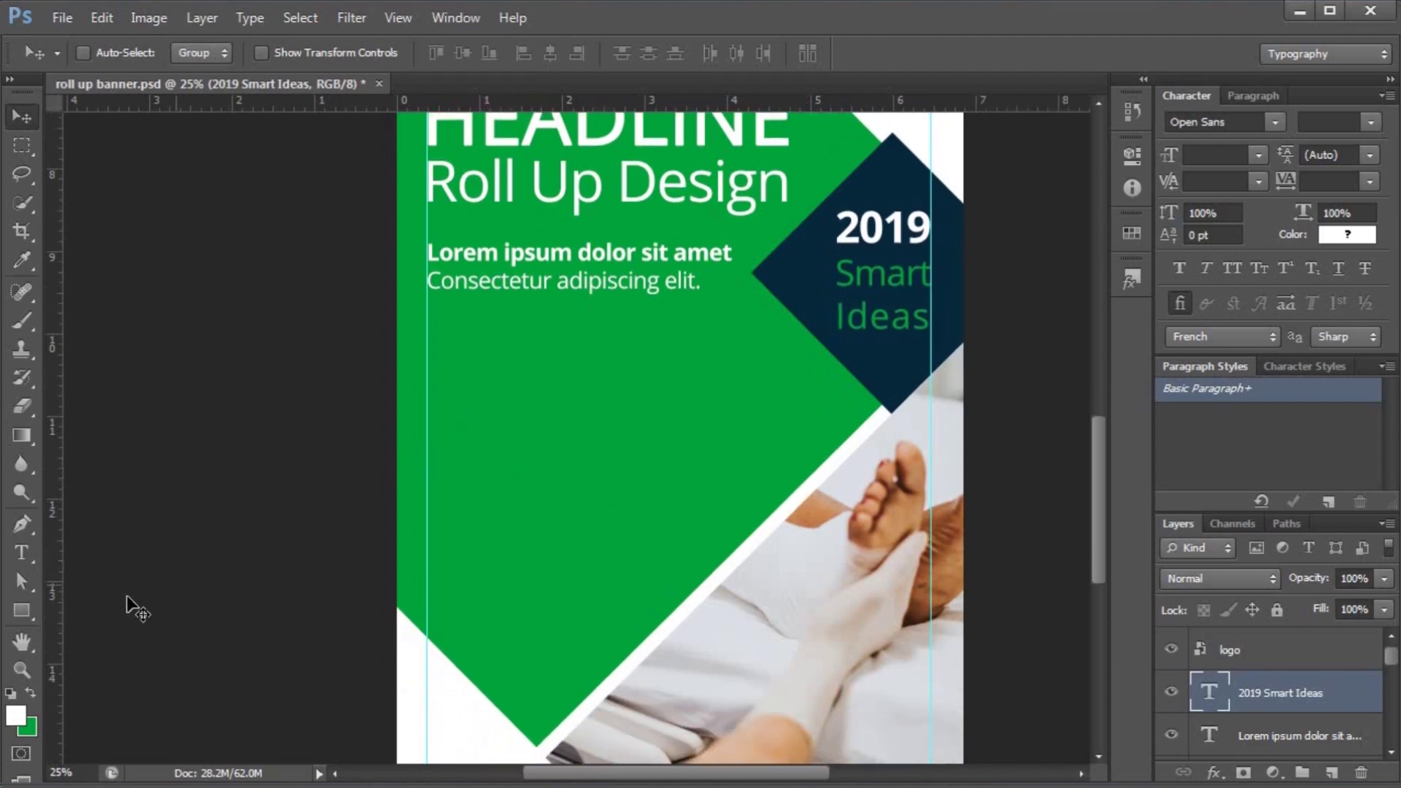
- Draw a white circle (Ellipse 1) at the left of the green area below the Lorem ipsum lines
left_click(32, 612)
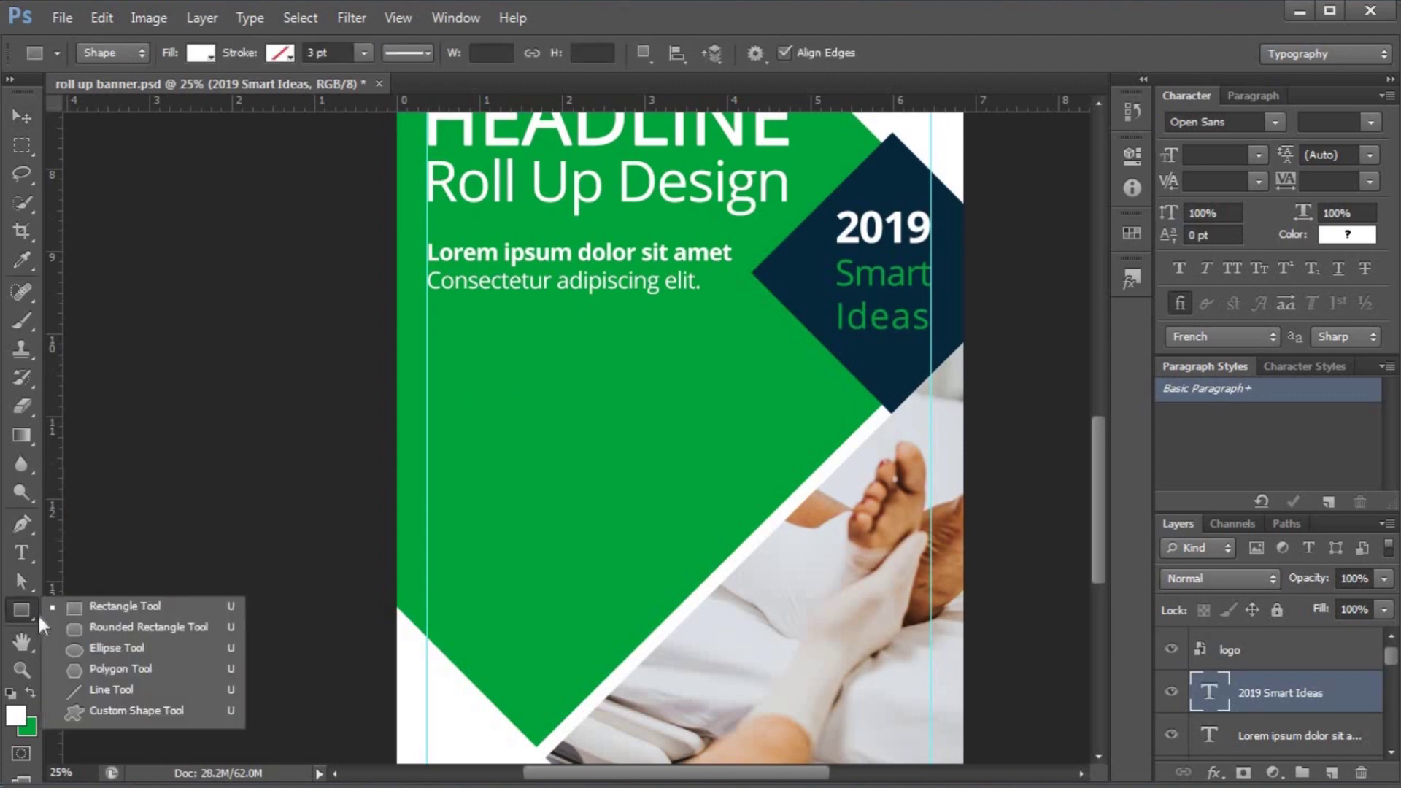
left_click(89, 649)
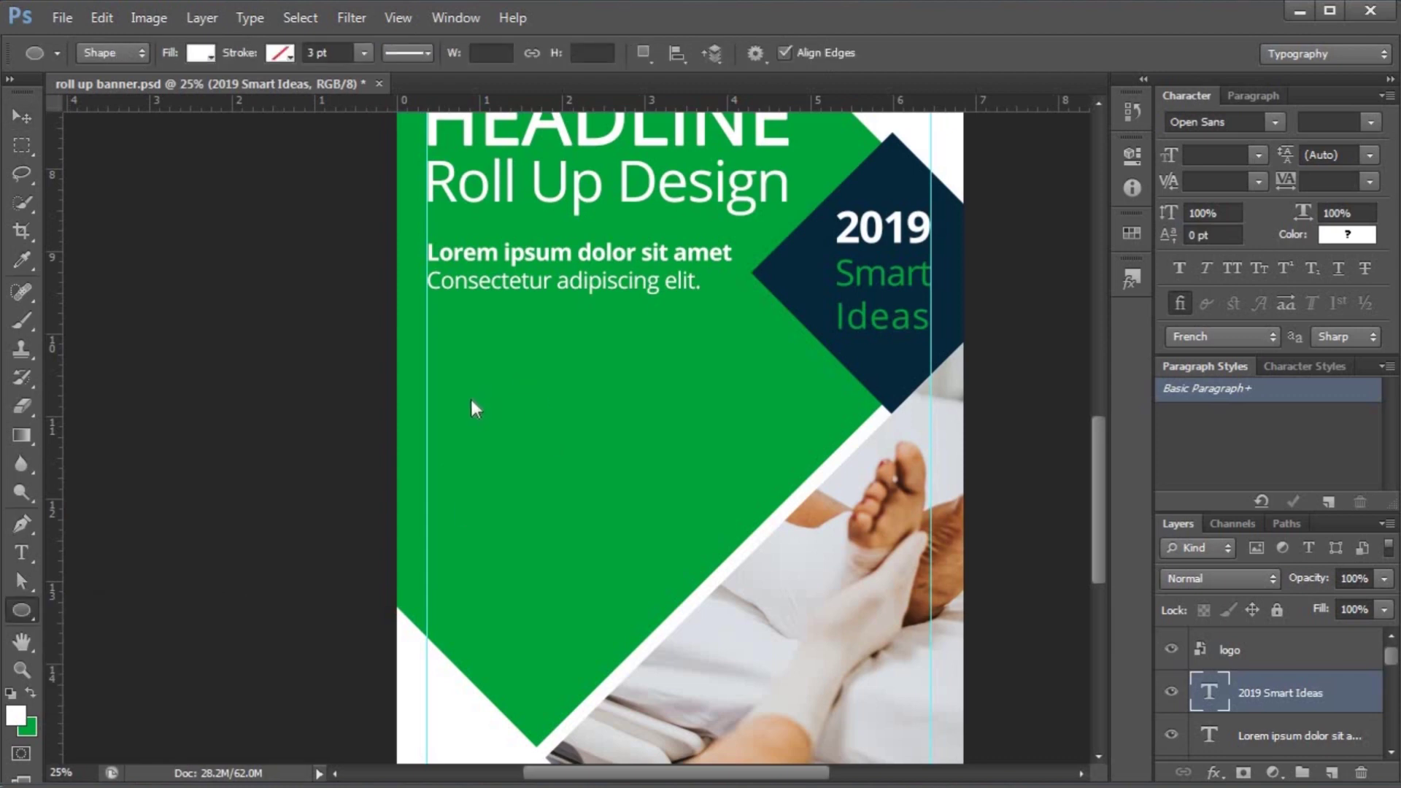
left_click_drag(457, 381, 500, 418)
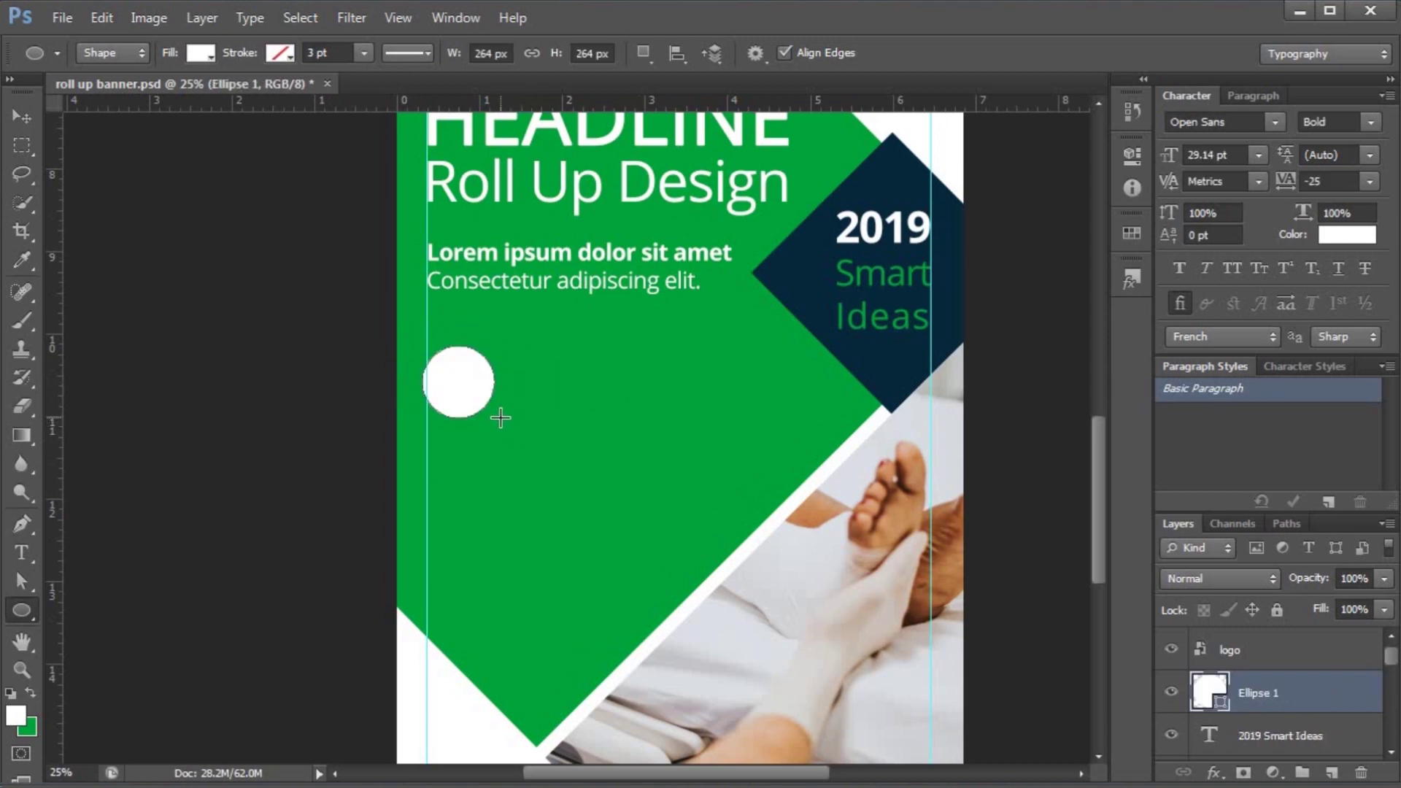
left_click(21, 119)
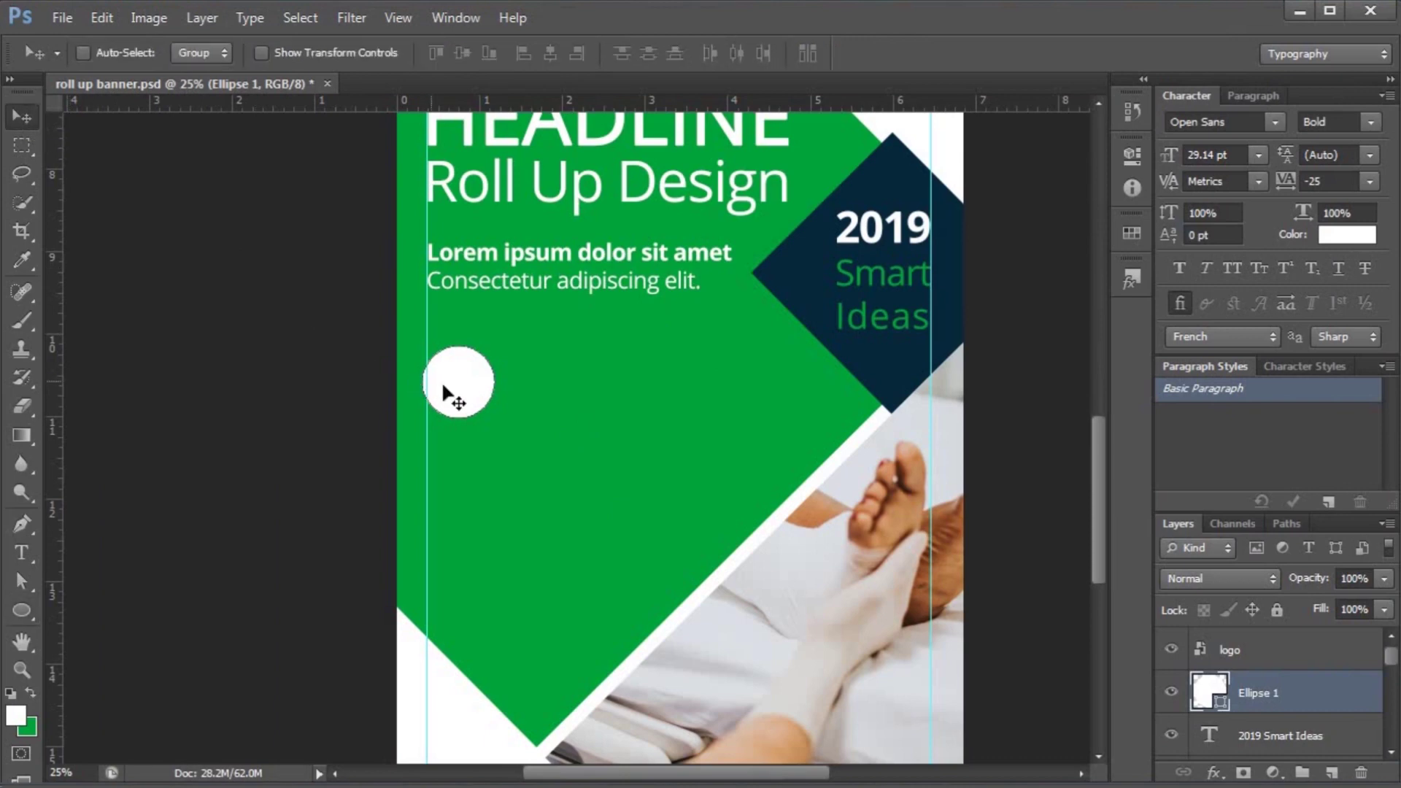
left_click_drag(448, 388, 452, 362)
key("Left")
key("Up")
key("Up")
key("alt")
left_click(63, 20)
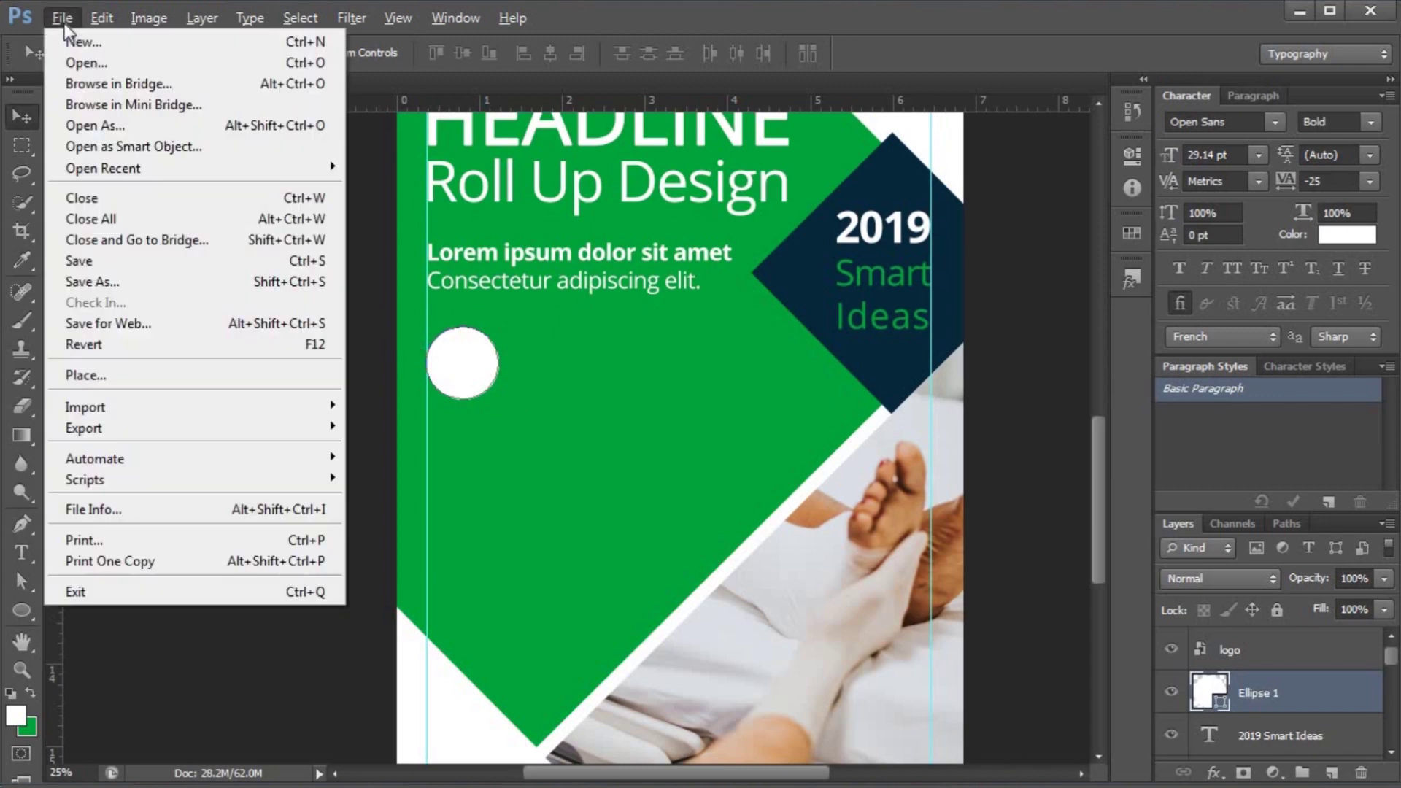
- Place the dr doctor icon and scale it to about 17% inside the white circle
left_click(104, 375)
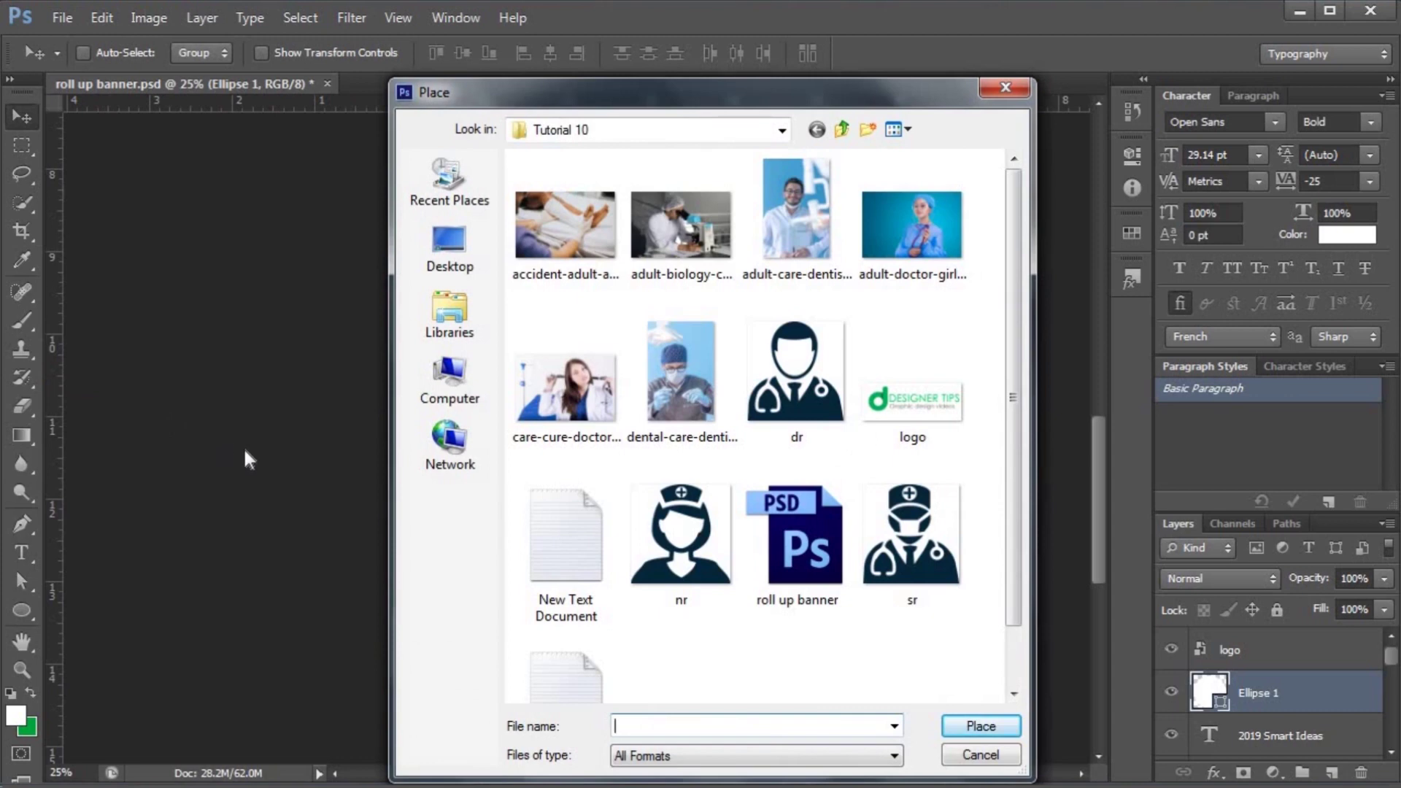
double_click(818, 416)
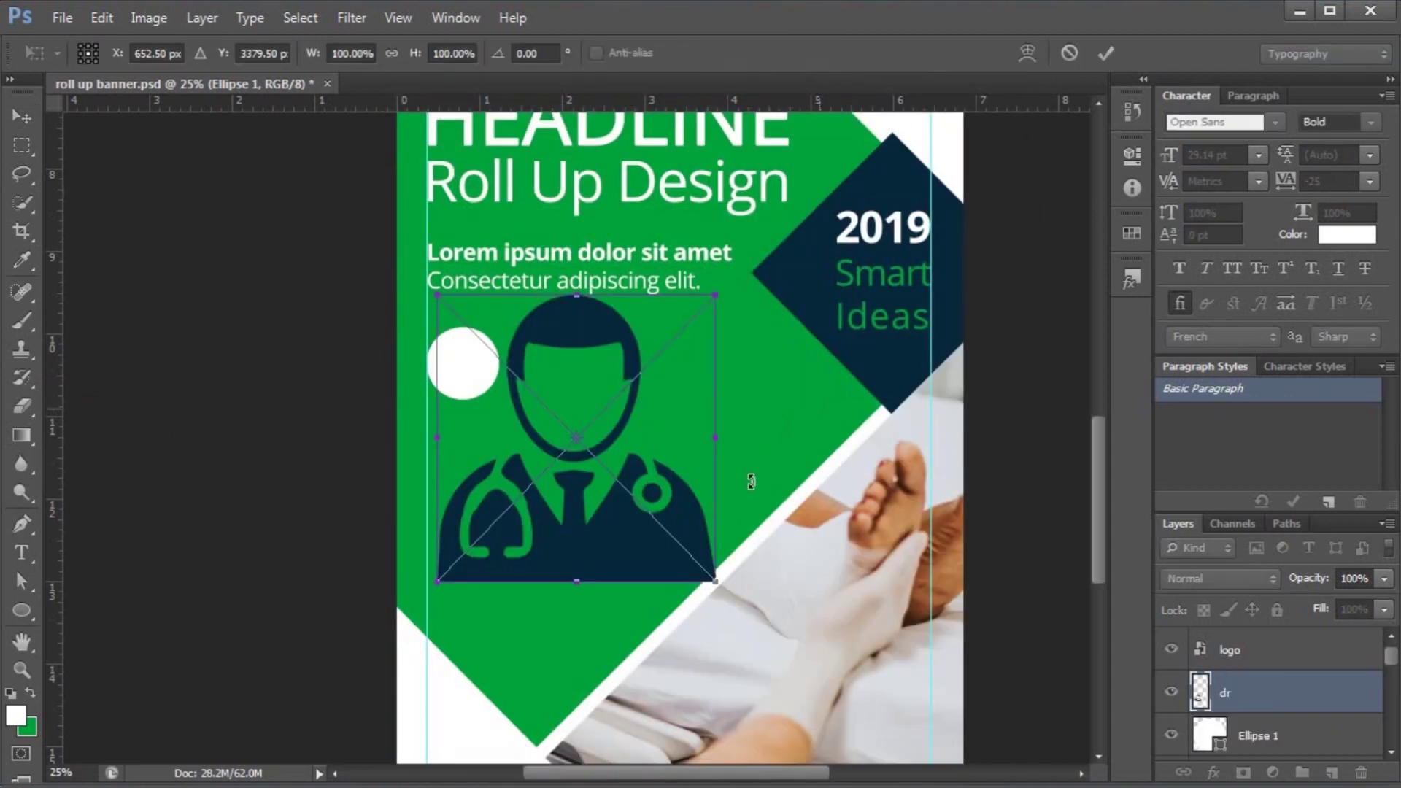
left_click_drag(709, 577, 495, 367)
key("Return")
key("shift+Down")
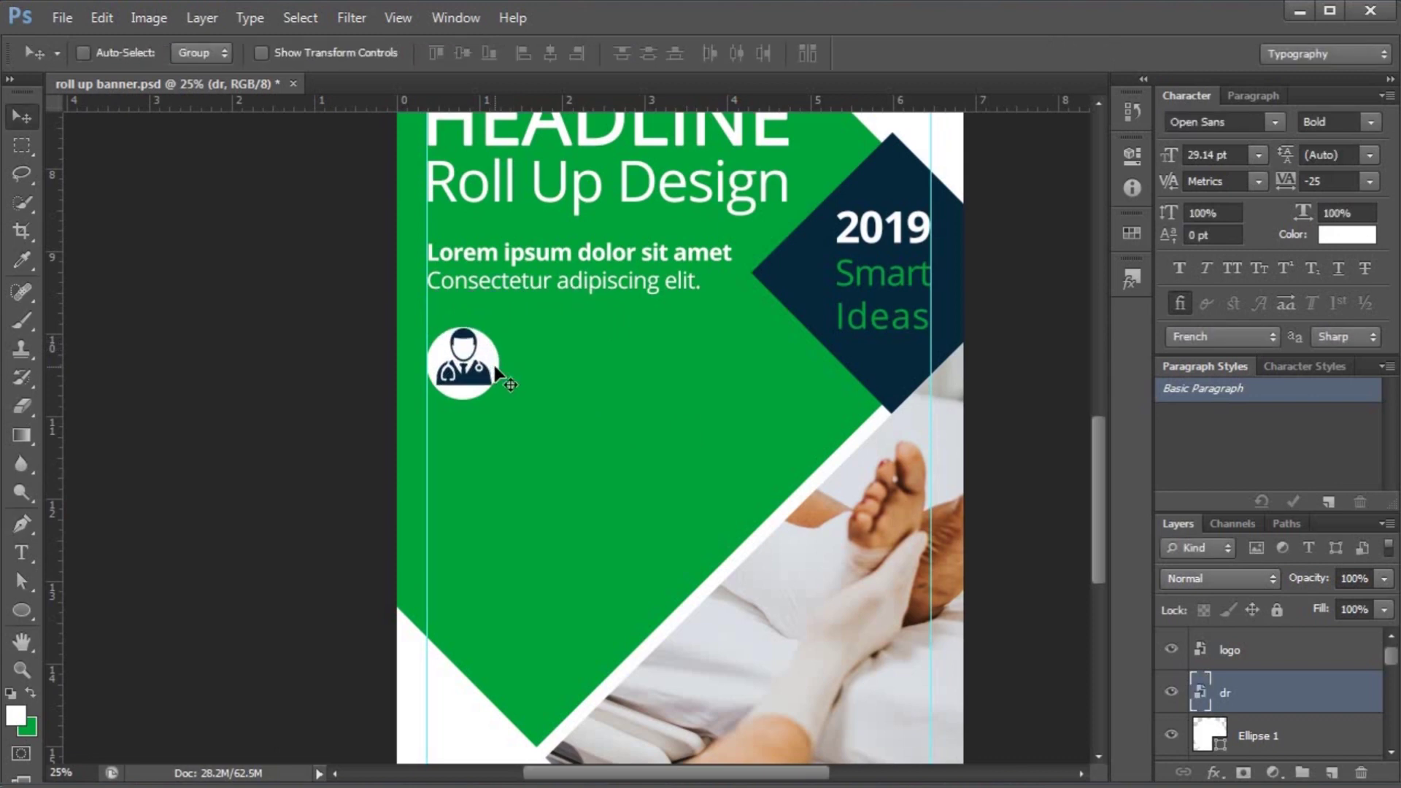
key("ctrl+t")
left_click_drag(496, 391, 494, 389)
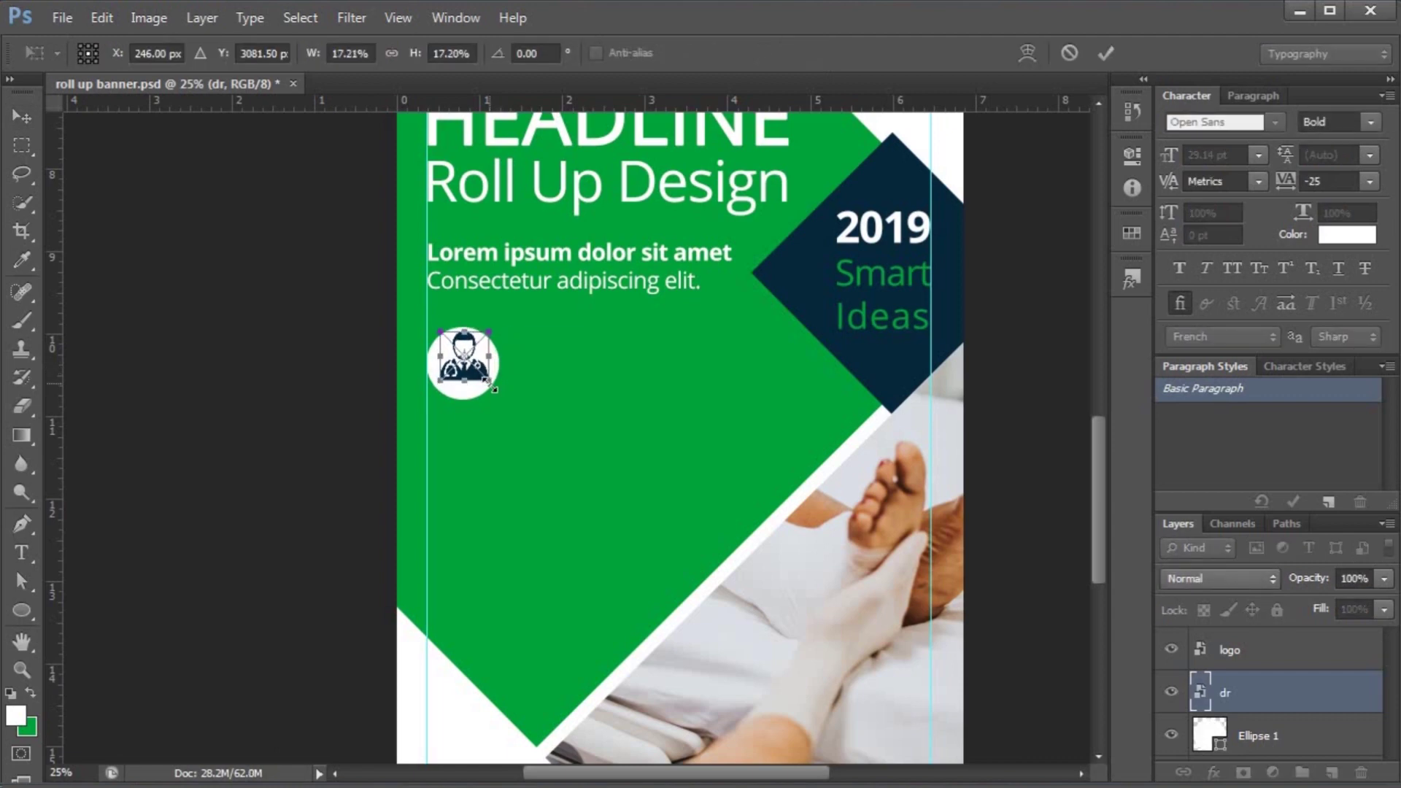
key("Return")
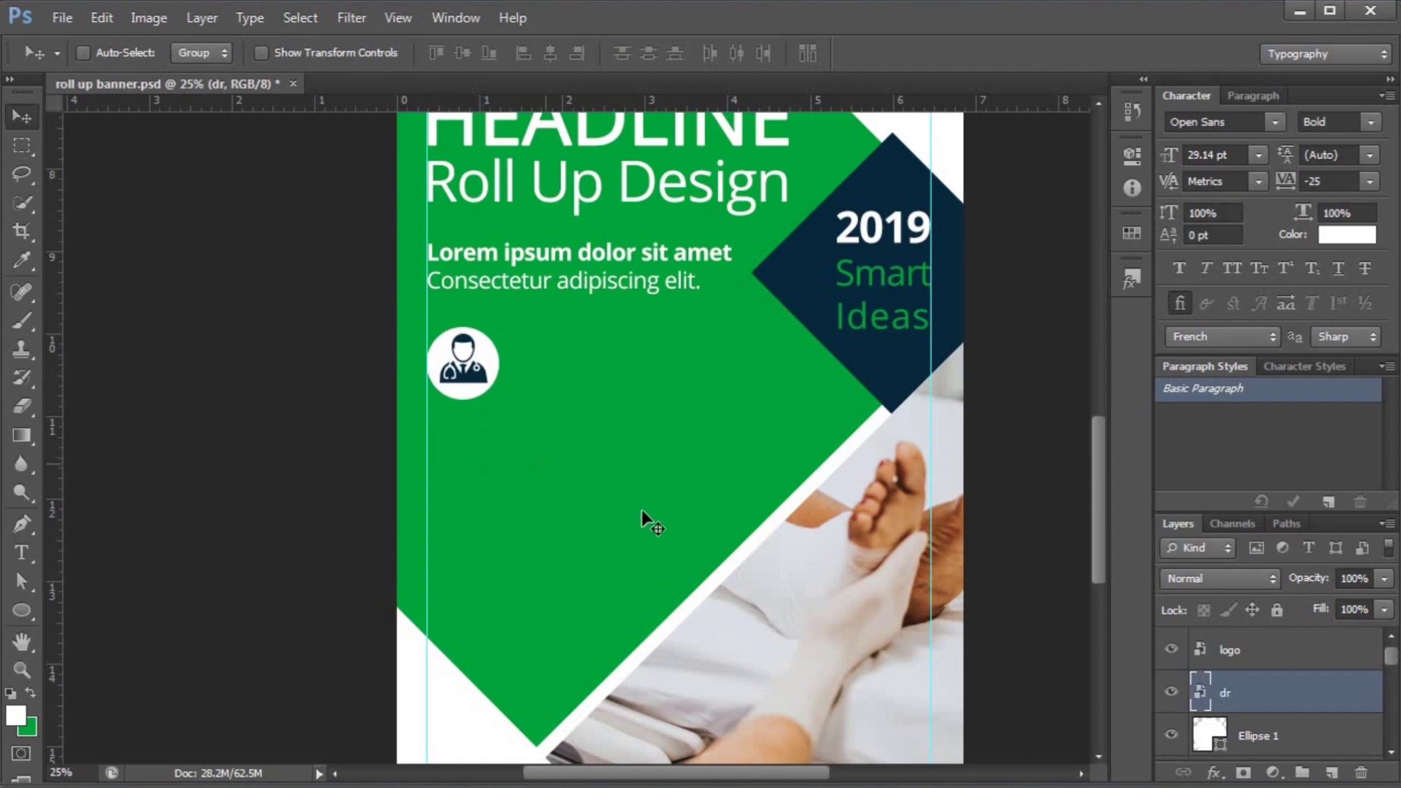
- Copy the Lorem ipsum caption wording from the notes file
left_click(878, 781)
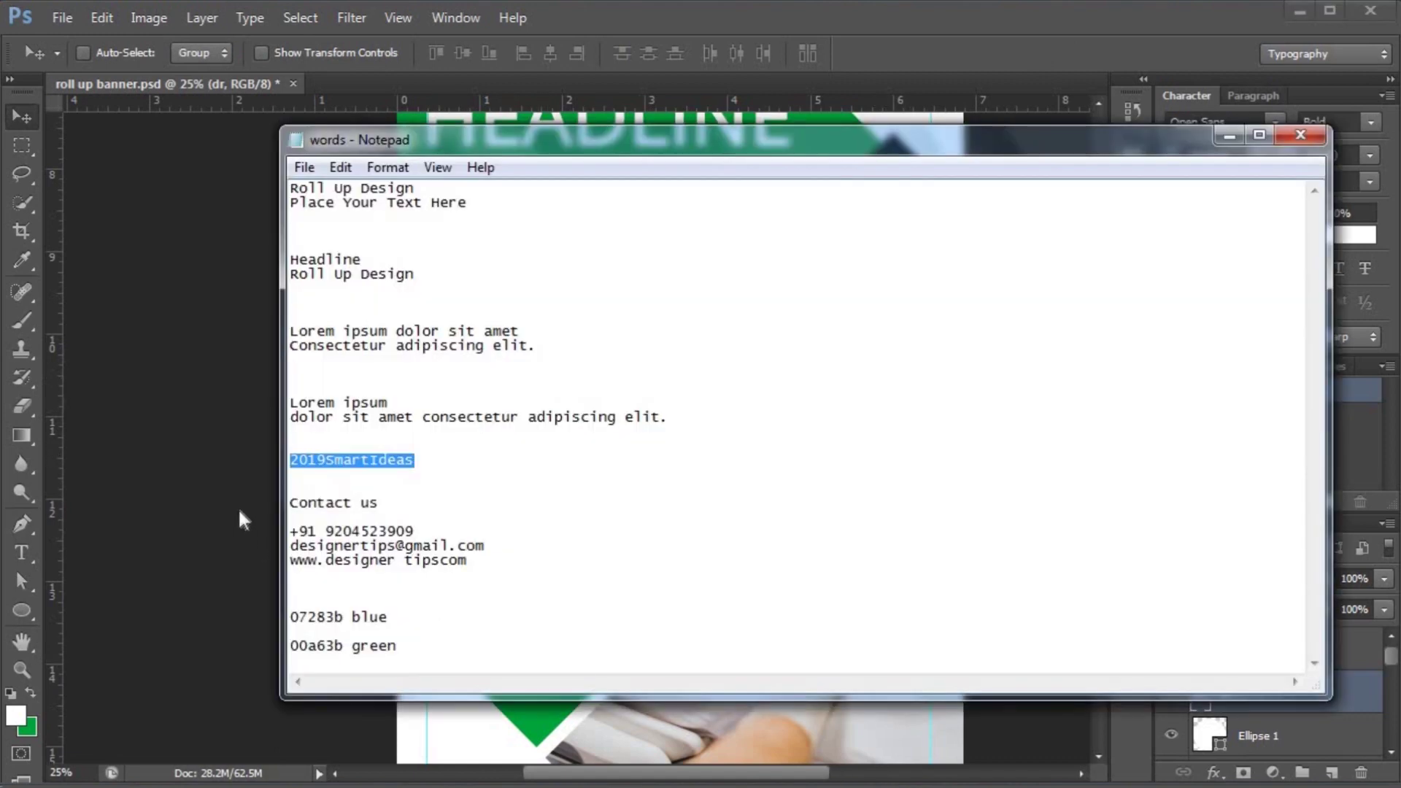
left_click(307, 402)
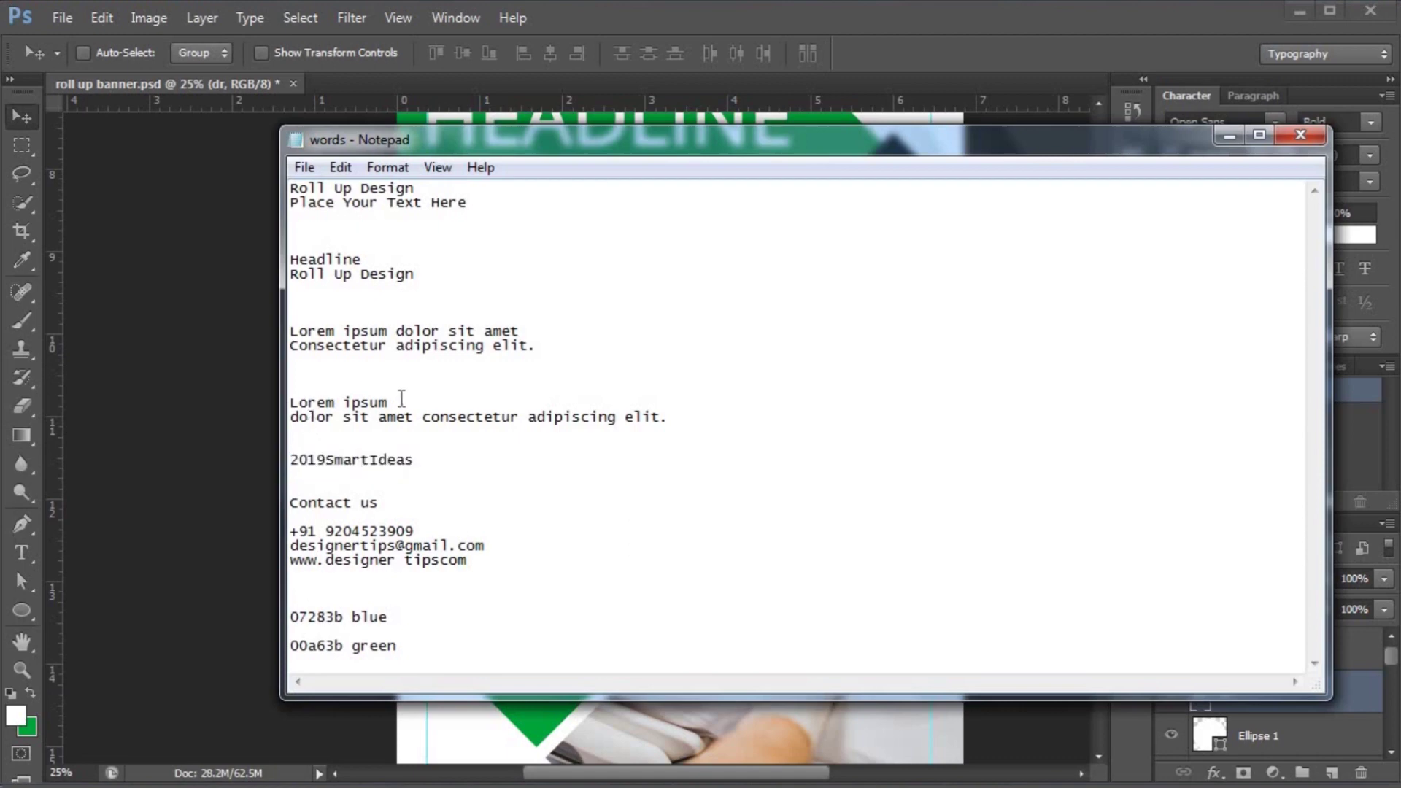
left_click_drag(290, 402, 678, 418)
left_click(149, 385)
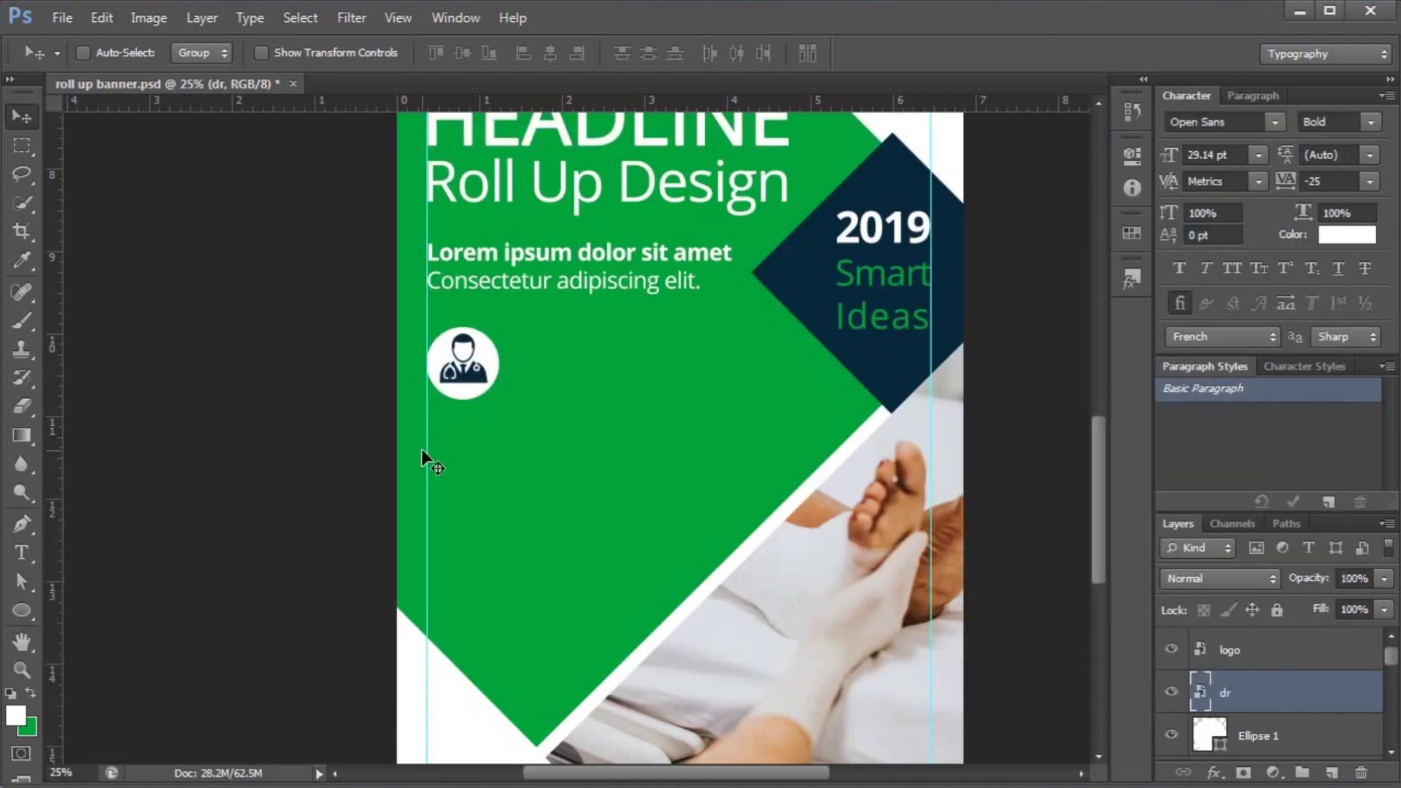
- Paste the caption into a paragraph text box under the doctor icon at 14 pt
key("t")
left_click_drag(428, 414, 580, 482)
type("Lorem ipsum")
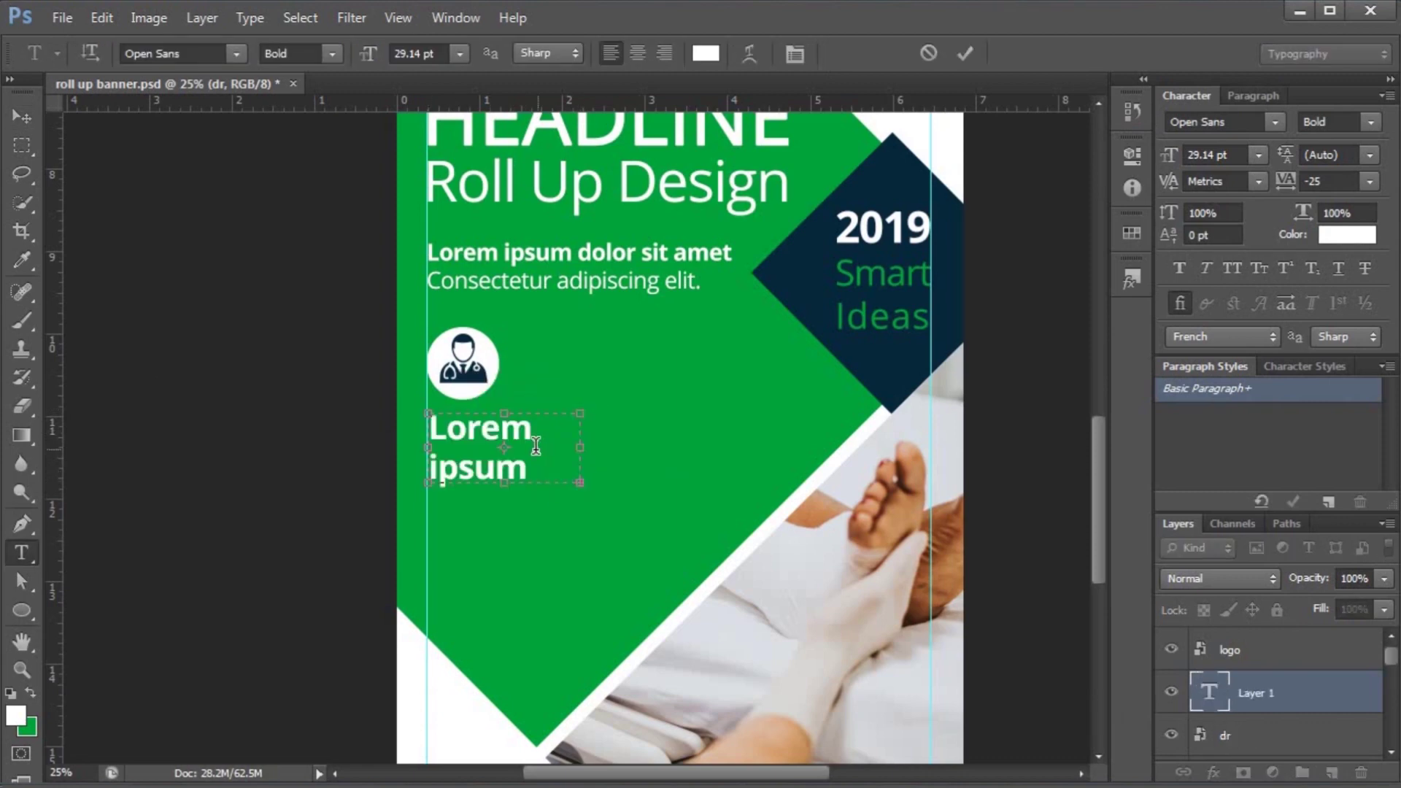
key("ctrl+a")
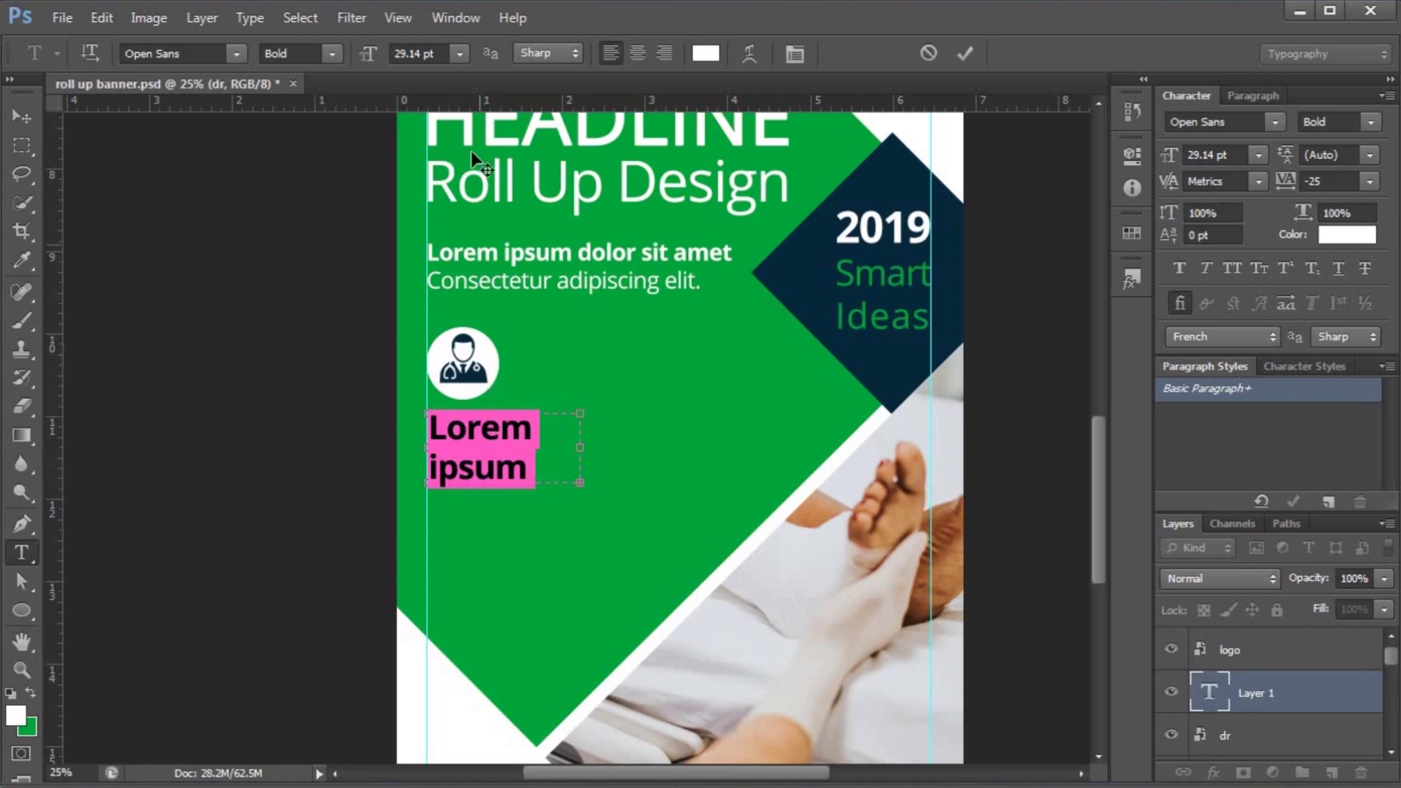
left_click(459, 54)
left_click(454, 282)
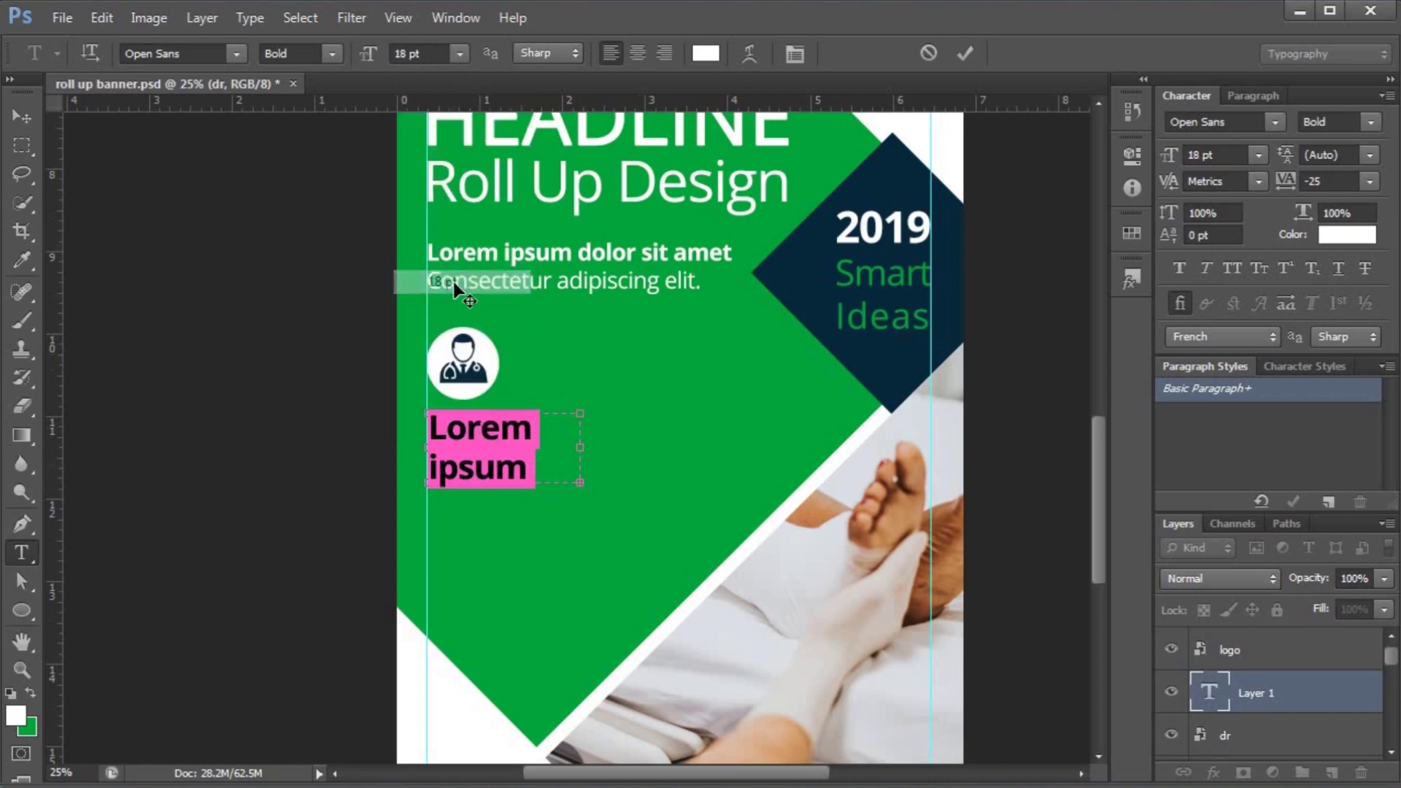
left_click(458, 53)
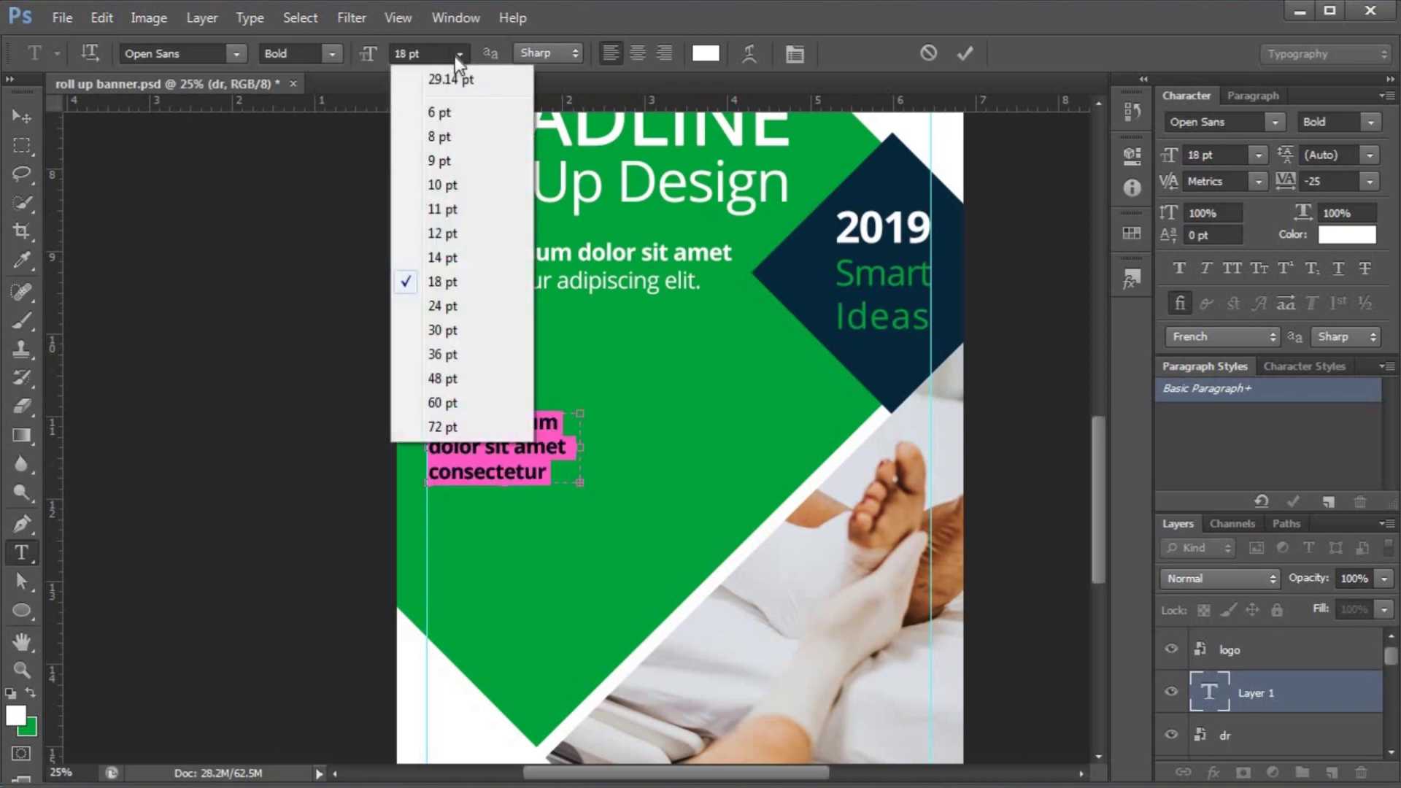
left_click(453, 257)
left_click(518, 429)
- Make the 'LOREM IPSUM' heading all caps, set the body text to Regular, and nudge the caption up
left_click_drag(535, 420, 407, 419)
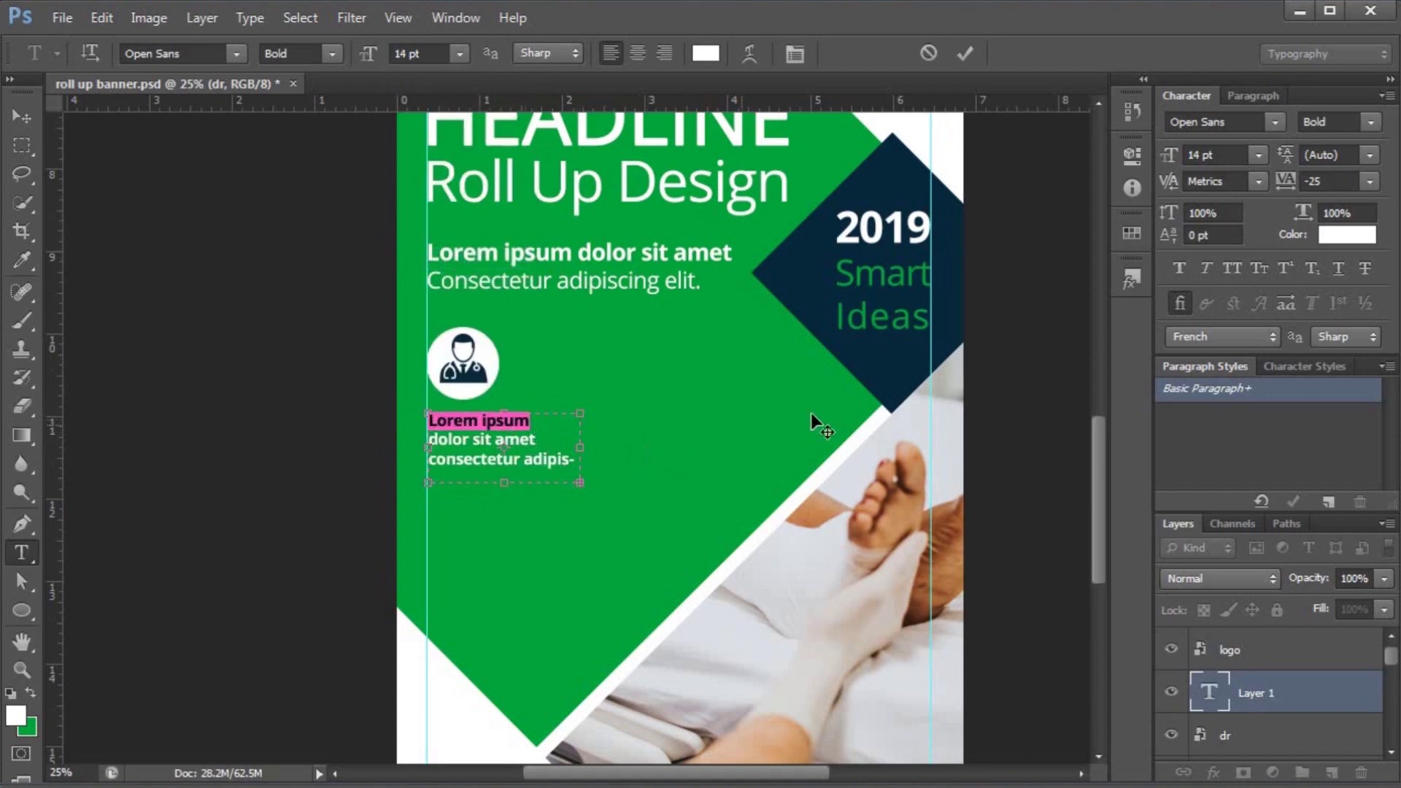
left_click(1179, 268)
left_click_drag(505, 483, 504, 518)
double_click(478, 478)
left_click_drag(440, 485, 423, 440)
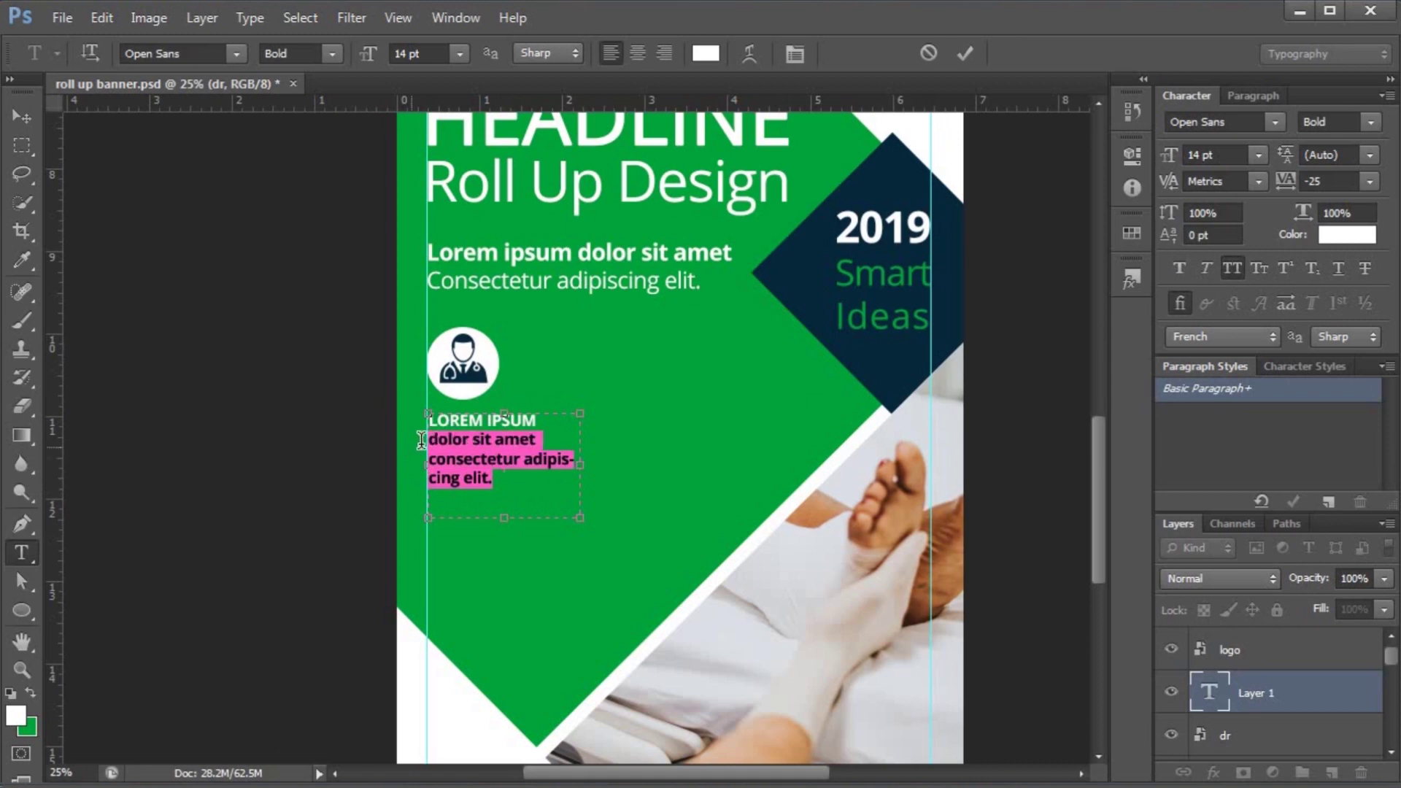
left_click(330, 51)
left_click(329, 105)
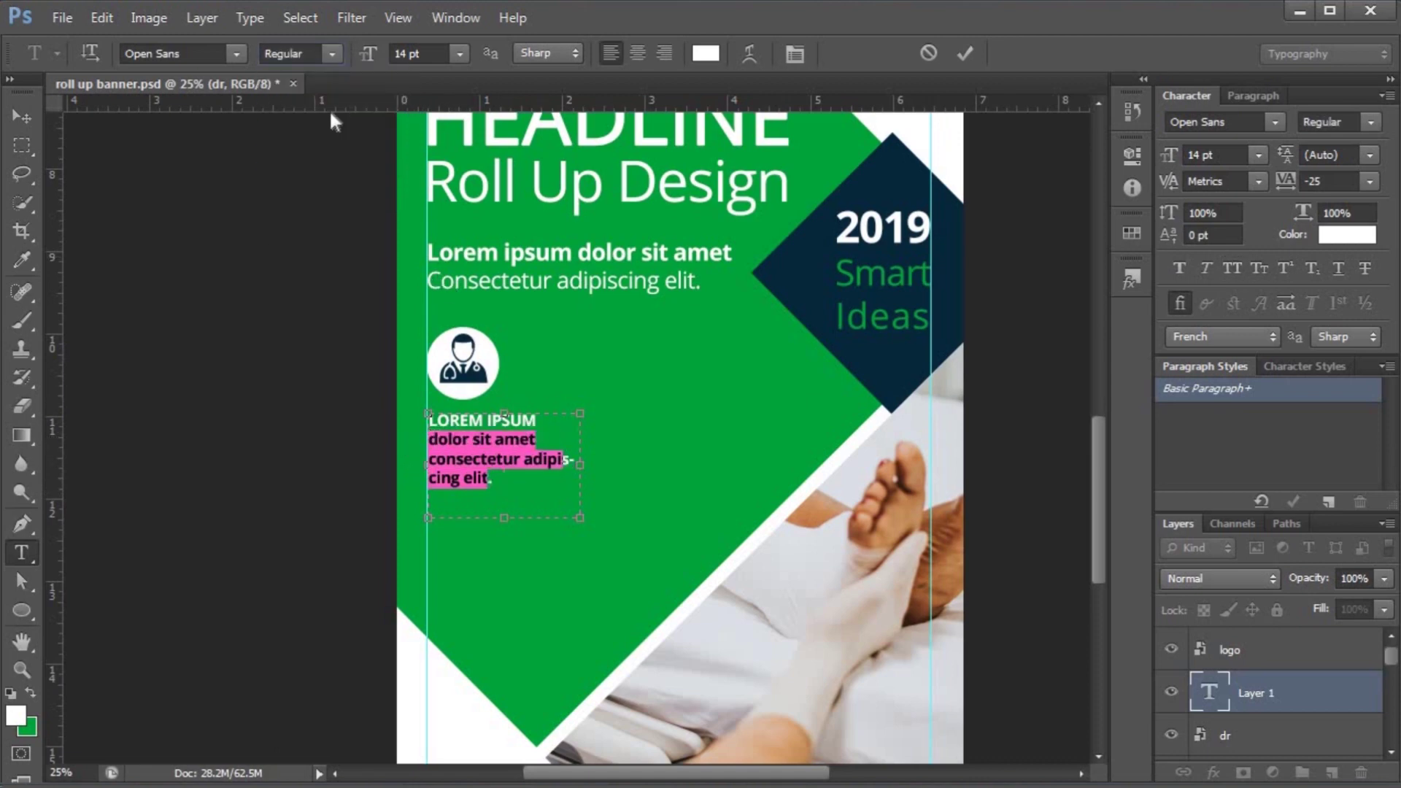
left_click(29, 120)
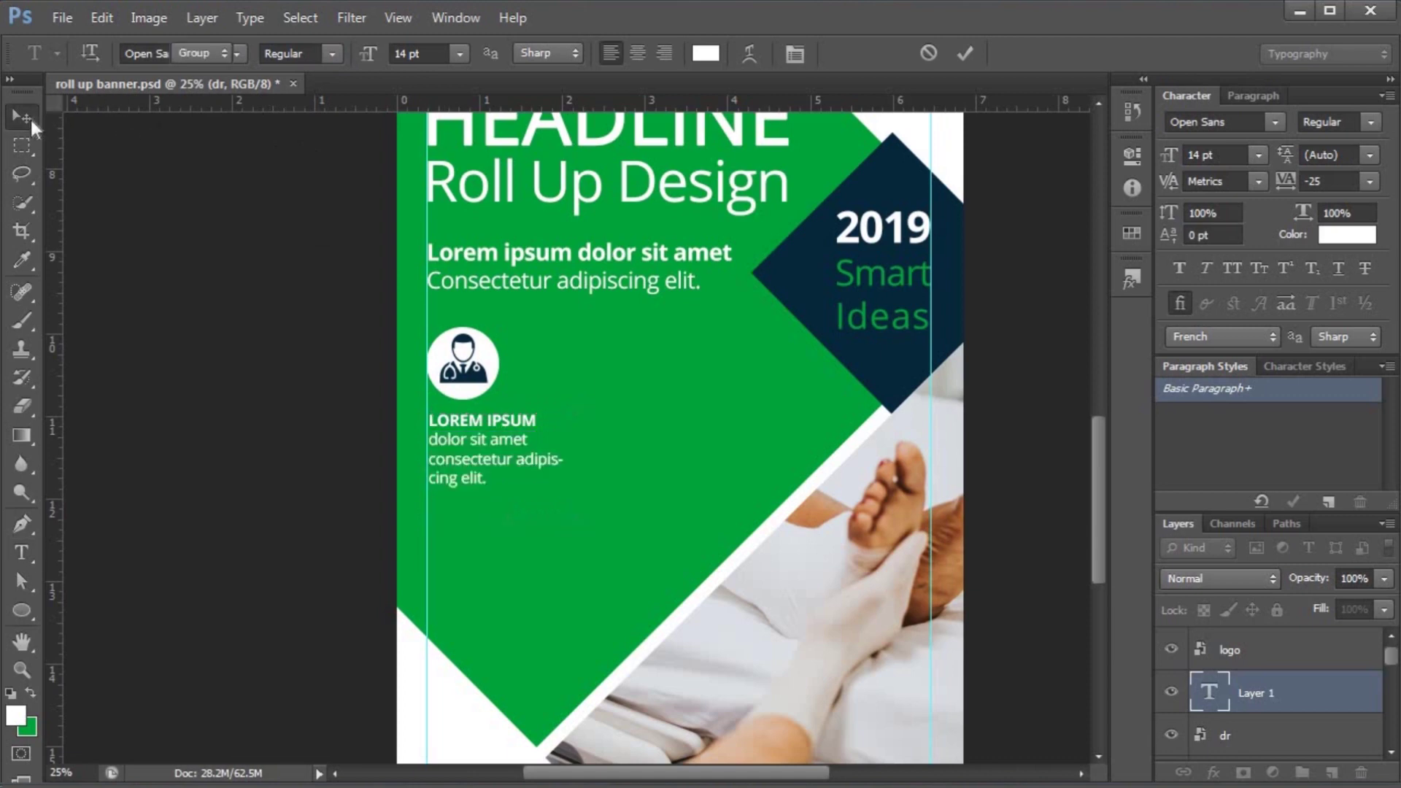
key("shift+Up")
key("shift+Up")
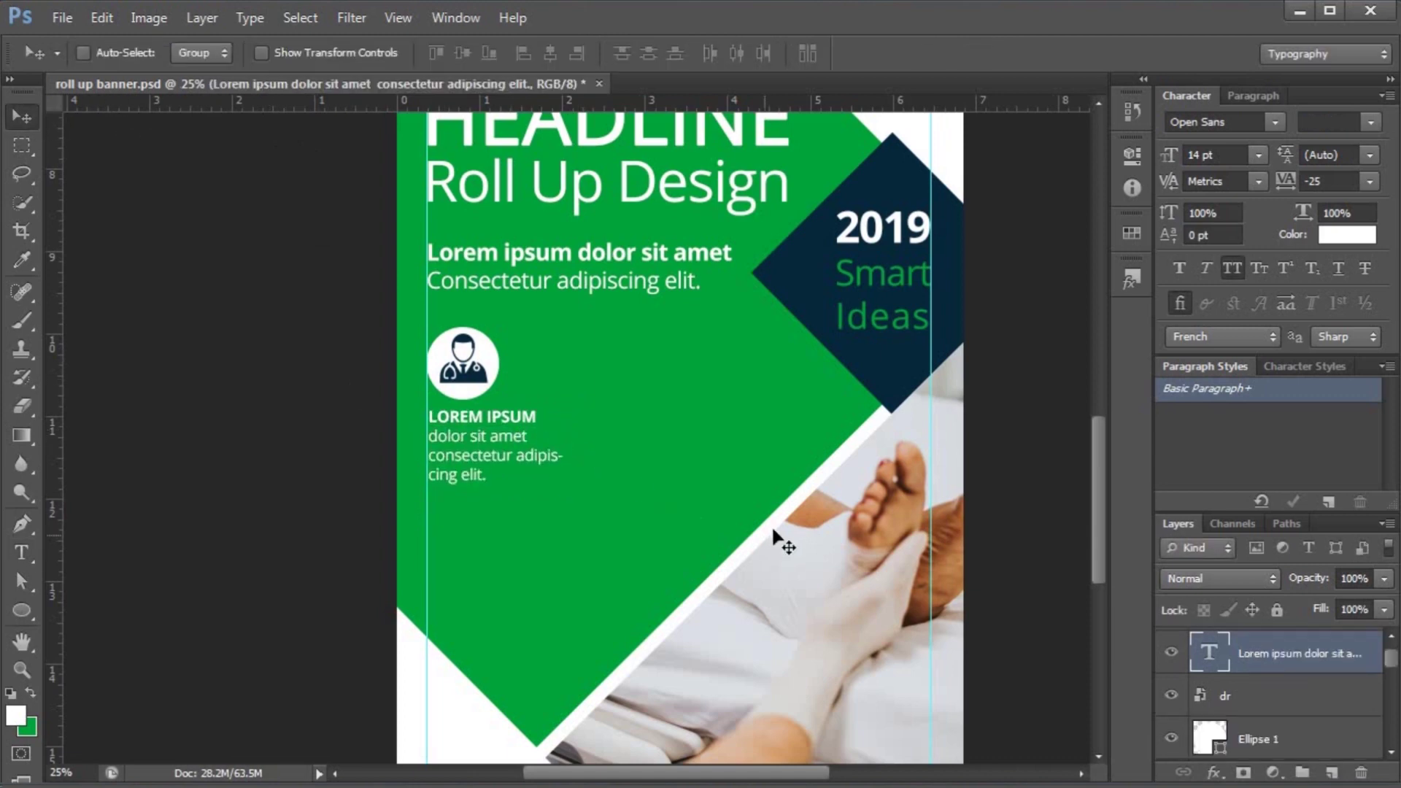
- Scale the caption, dr icon and Ellipse 1 circle together to about 88%
left_click(1250, 702, "shift")
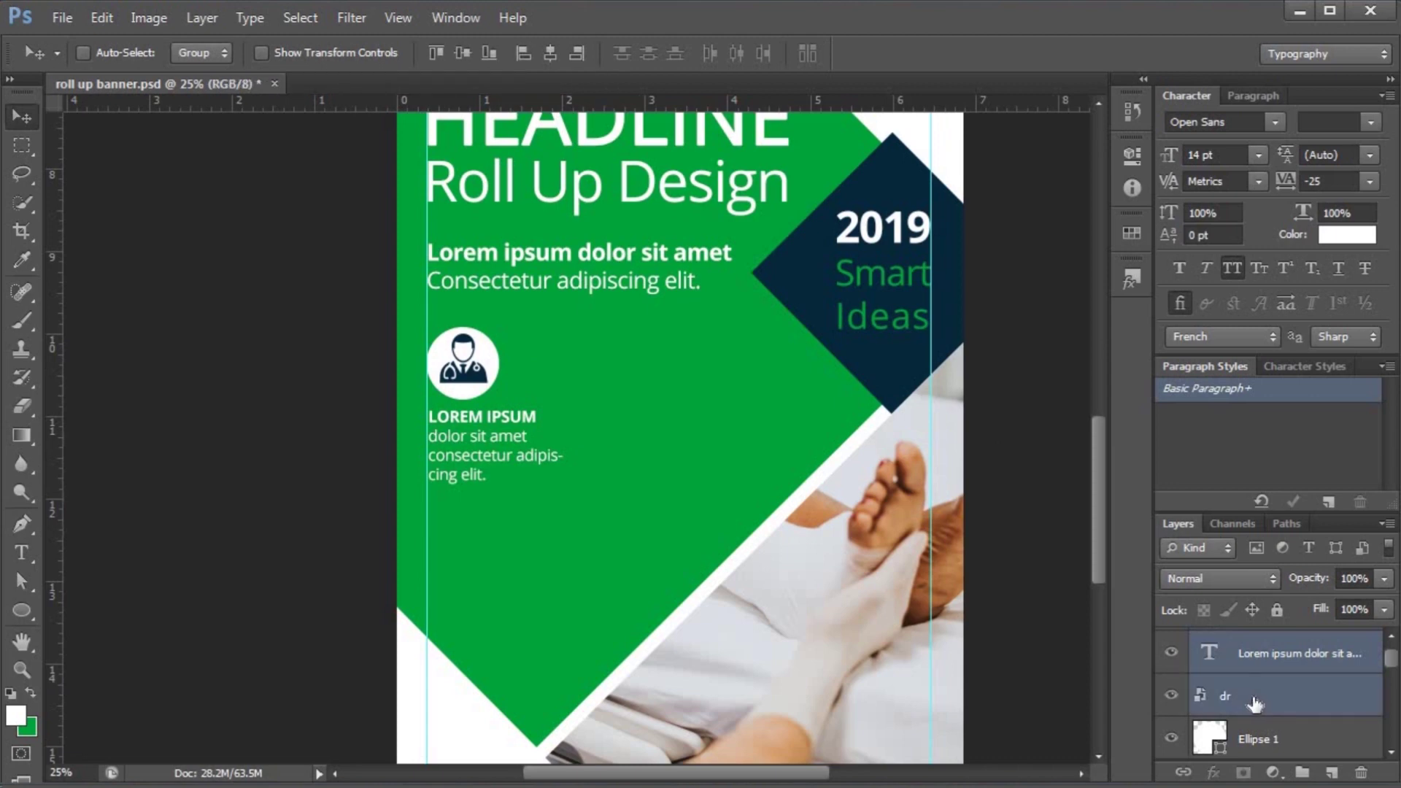
left_click(1280, 741, "shift")
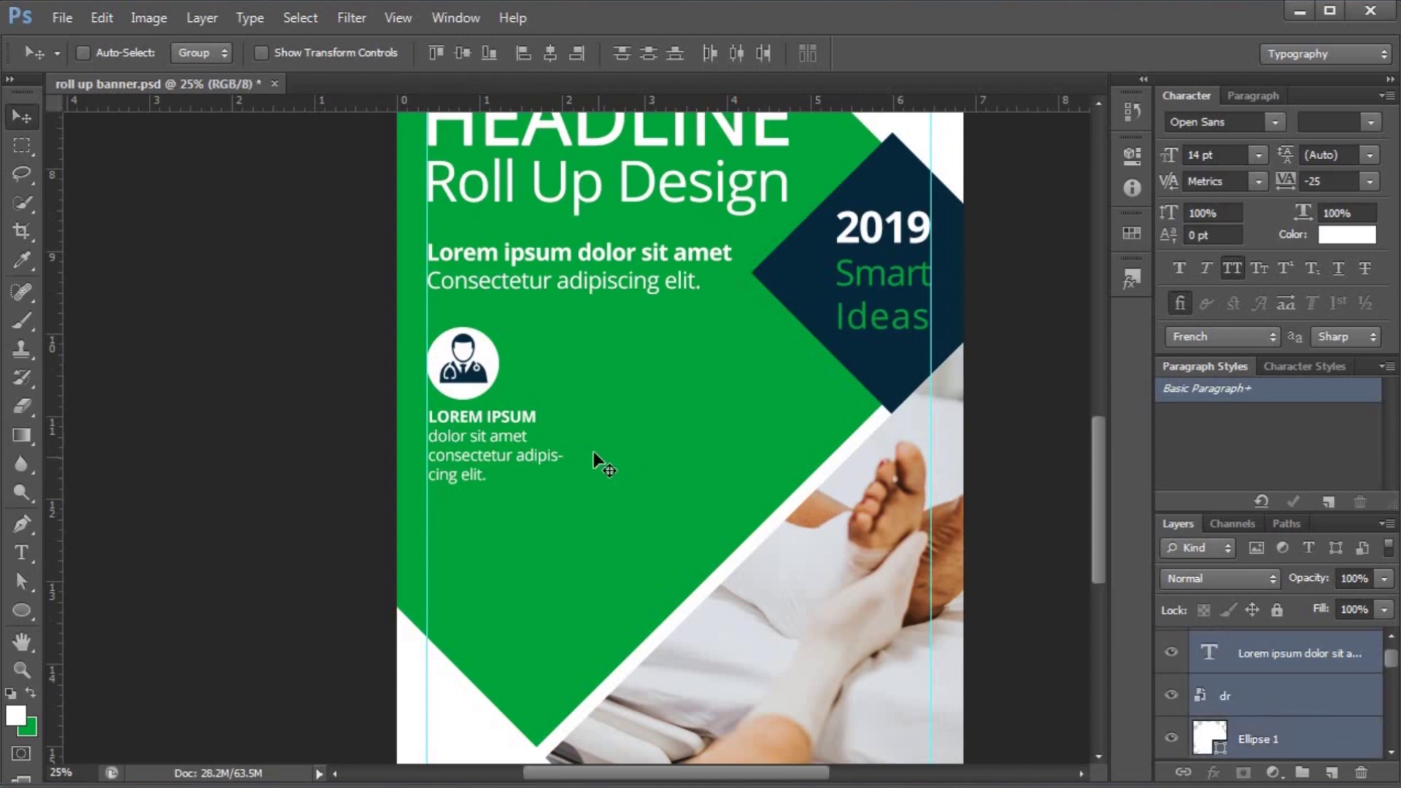
key("ctrl+t")
left_click_drag(588, 521, 555, 482)
key("Return")
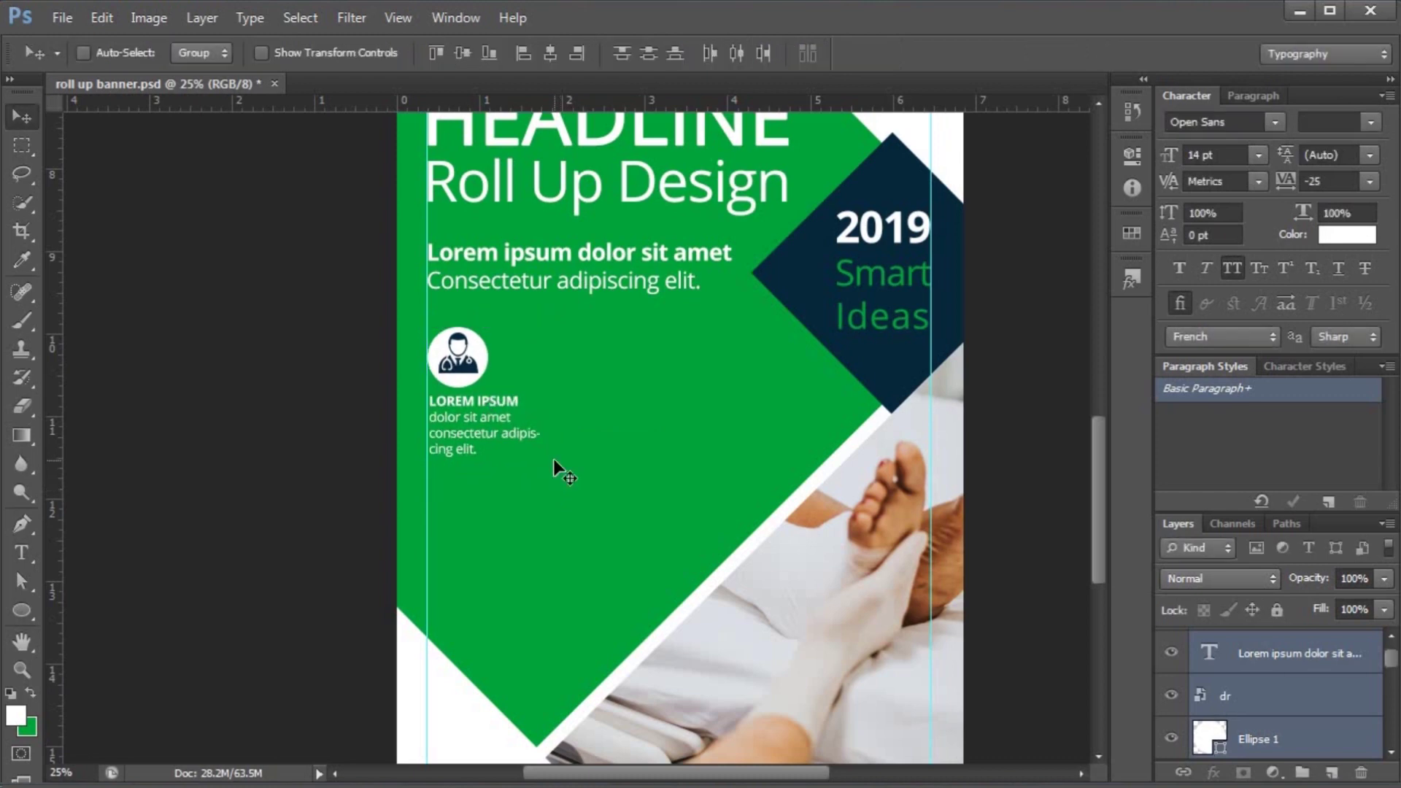
- Duplicate the Ellipse 1 white circle 1.343 in to the right of the doctor icon
right_click(479, 358)
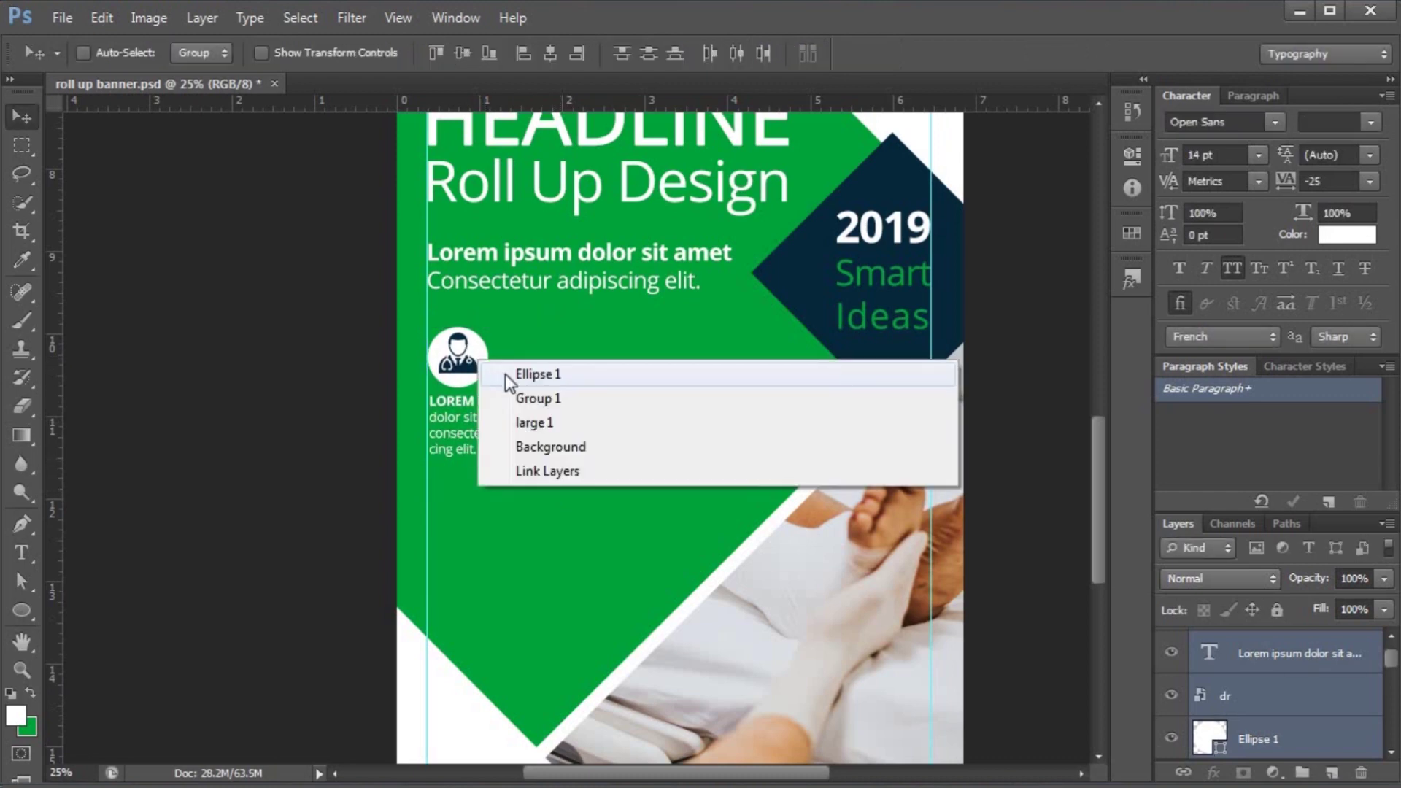
left_click(505, 372)
left_click_drag(492, 365, 622, 378)
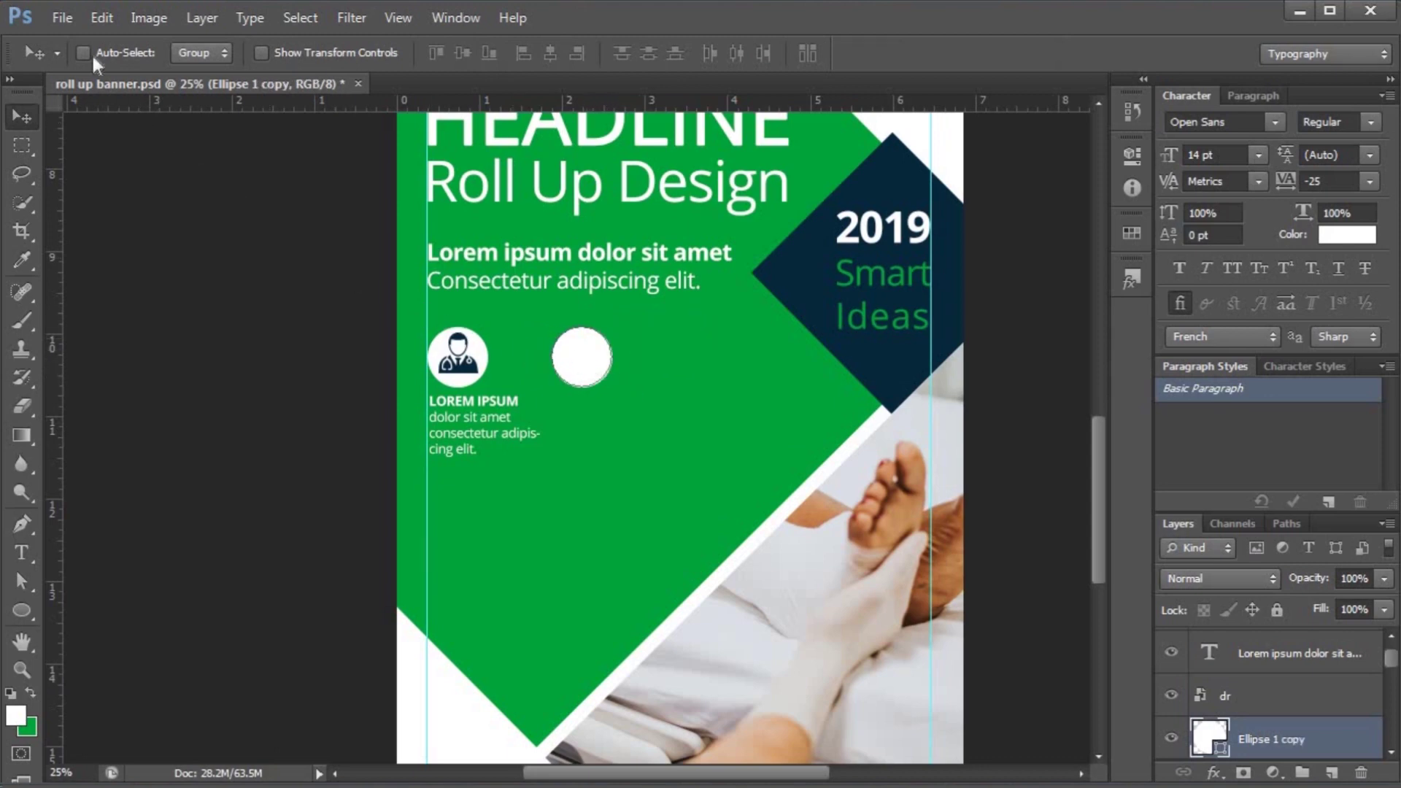
left_click(64, 18)
- Place the nr nurse icon and scale it down into the second circle
left_click(146, 375)
left_click(674, 553)
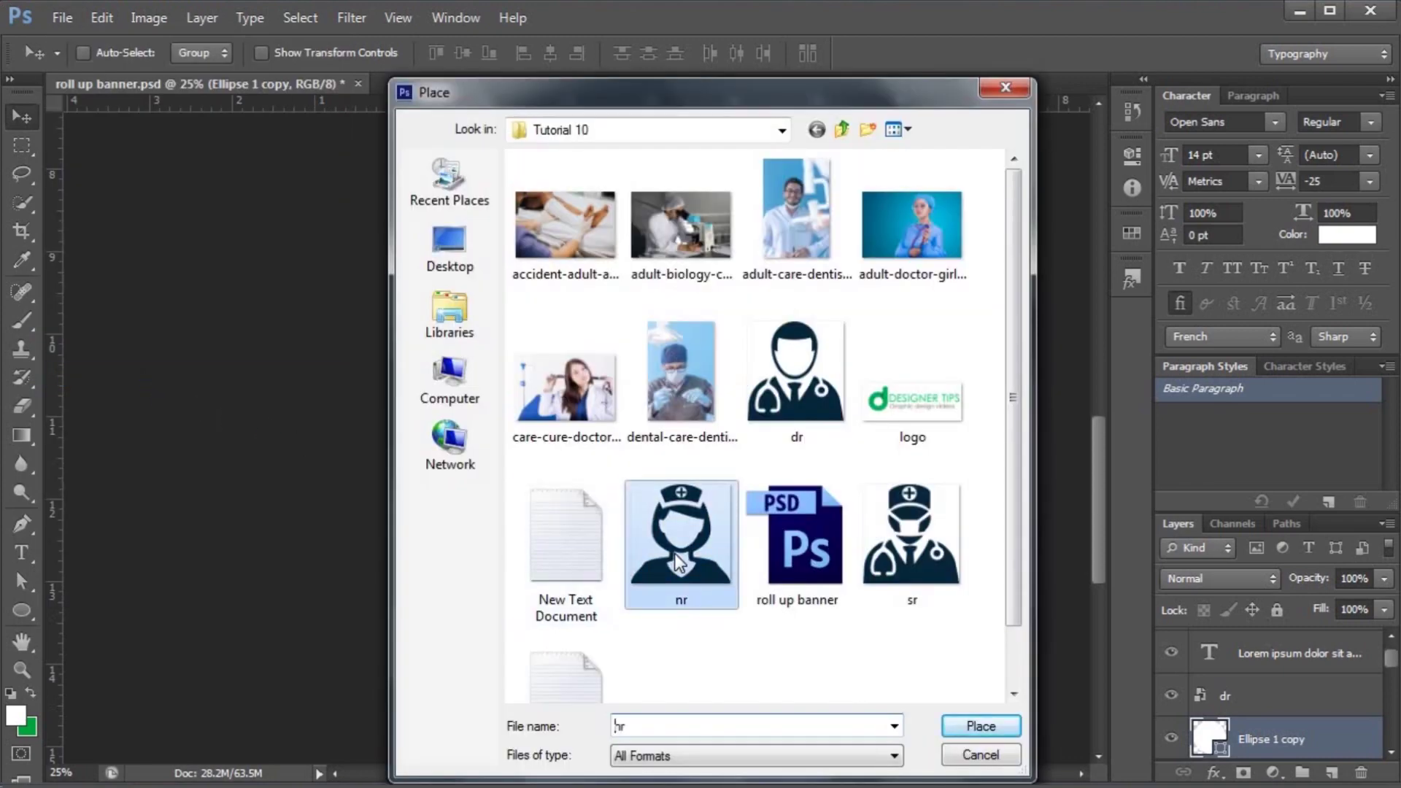
double_click(674, 553)
left_click_drag(724, 594, 601, 374)
key("Return")
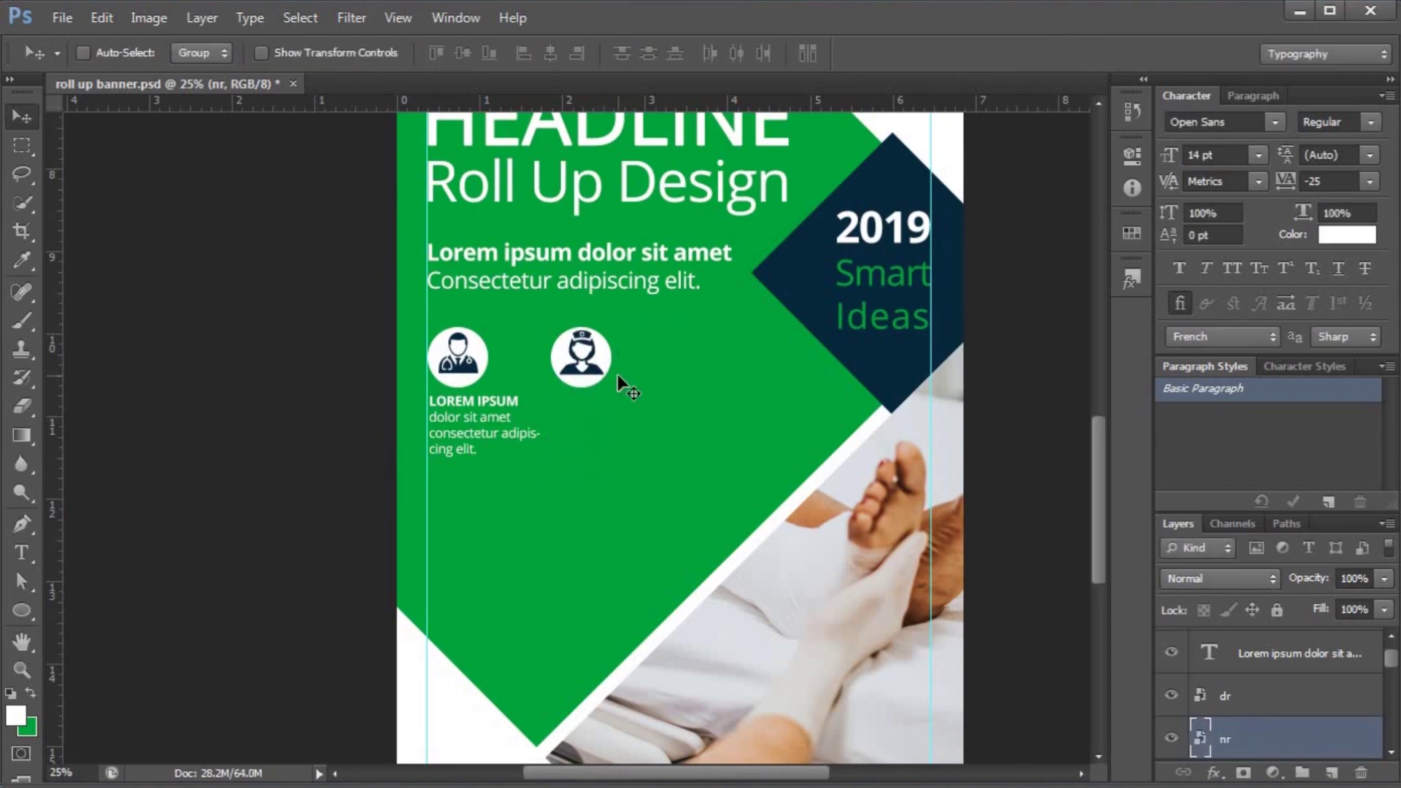
- Duplicate the caption text under the nurse icon, then select the Ellipse 1 copy circle
right_click(507, 410)
left_click(562, 416)
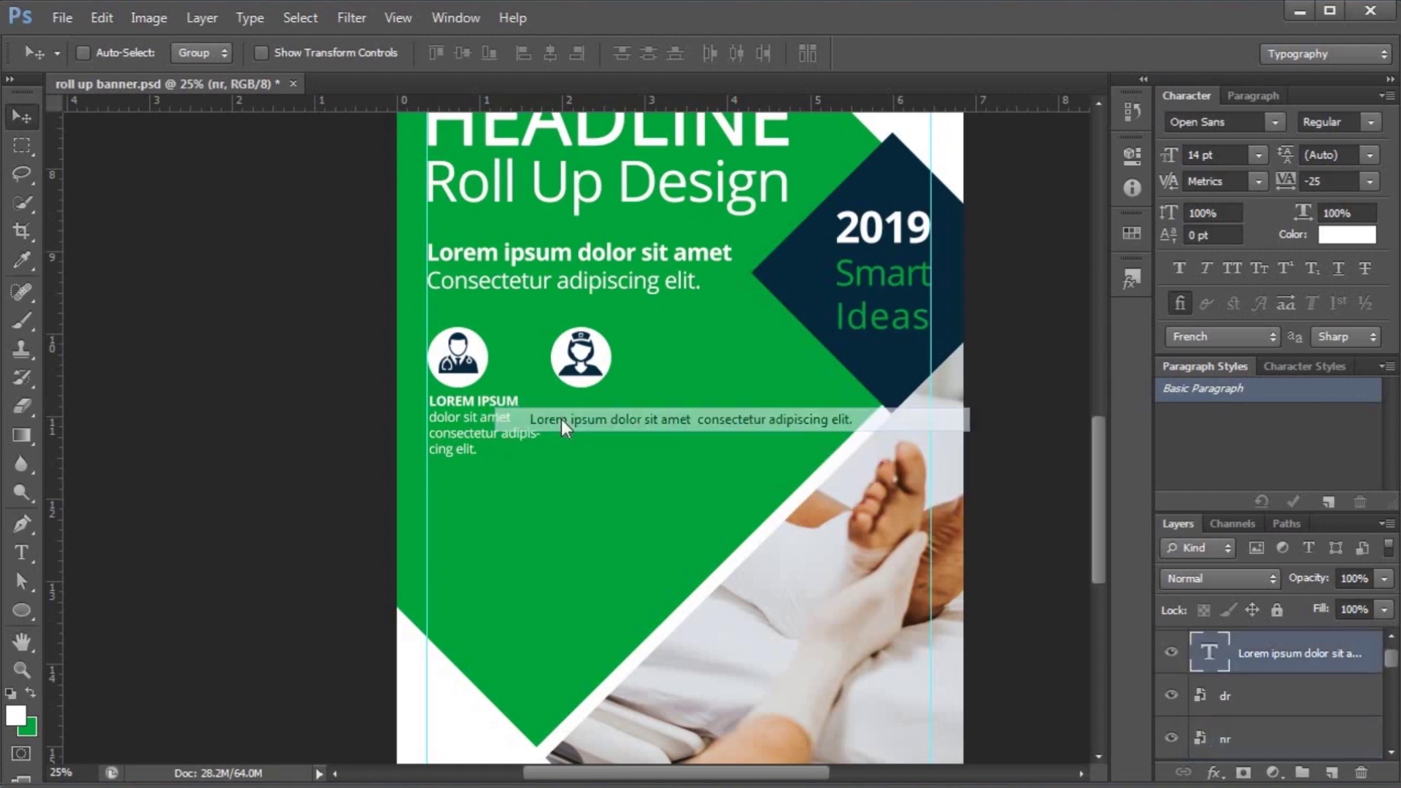
left_click_drag(487, 399, 719, 370)
right_click(642, 357)
left_click(657, 369)
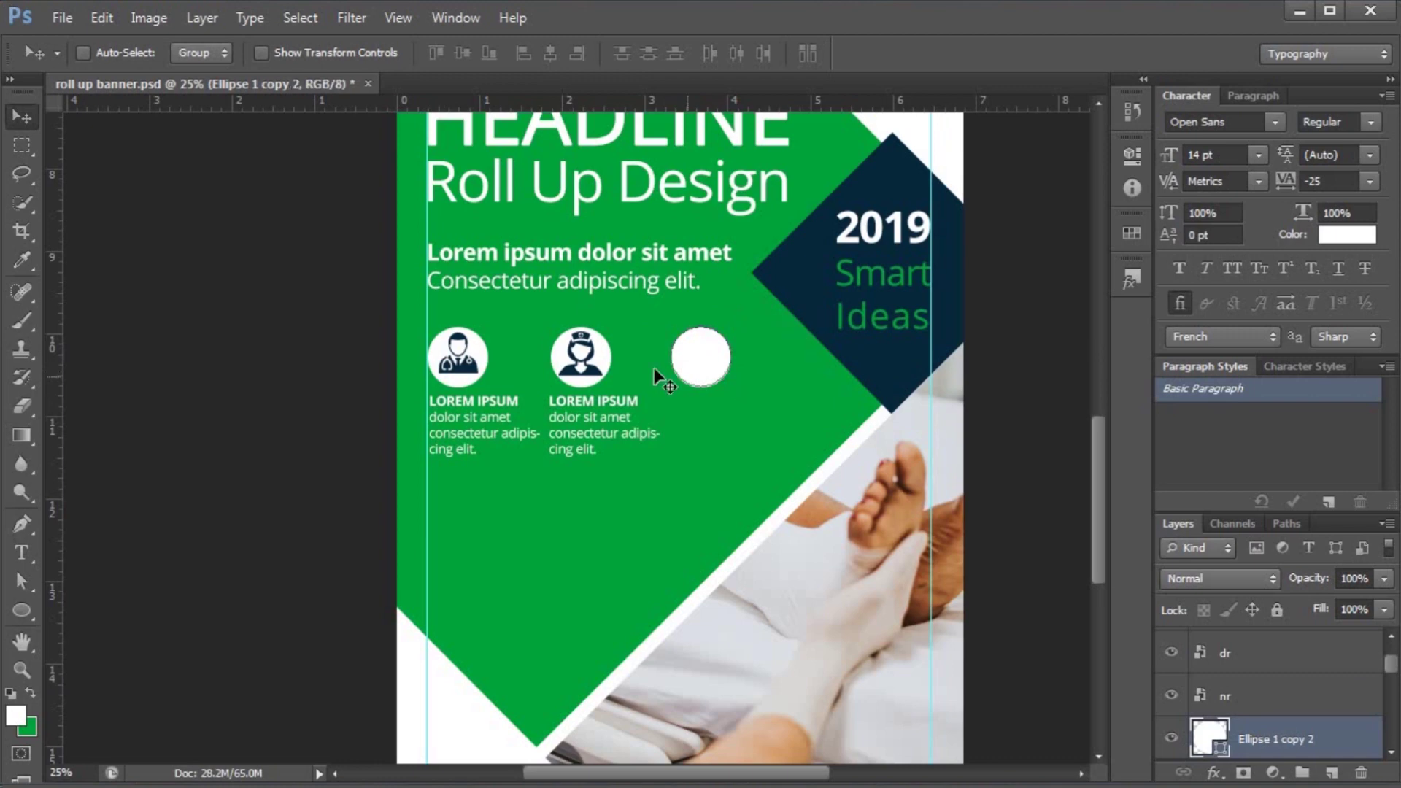
- Place the sr surgeon icon at about 22% and nudge it into the third circle
left_click(61, 17)
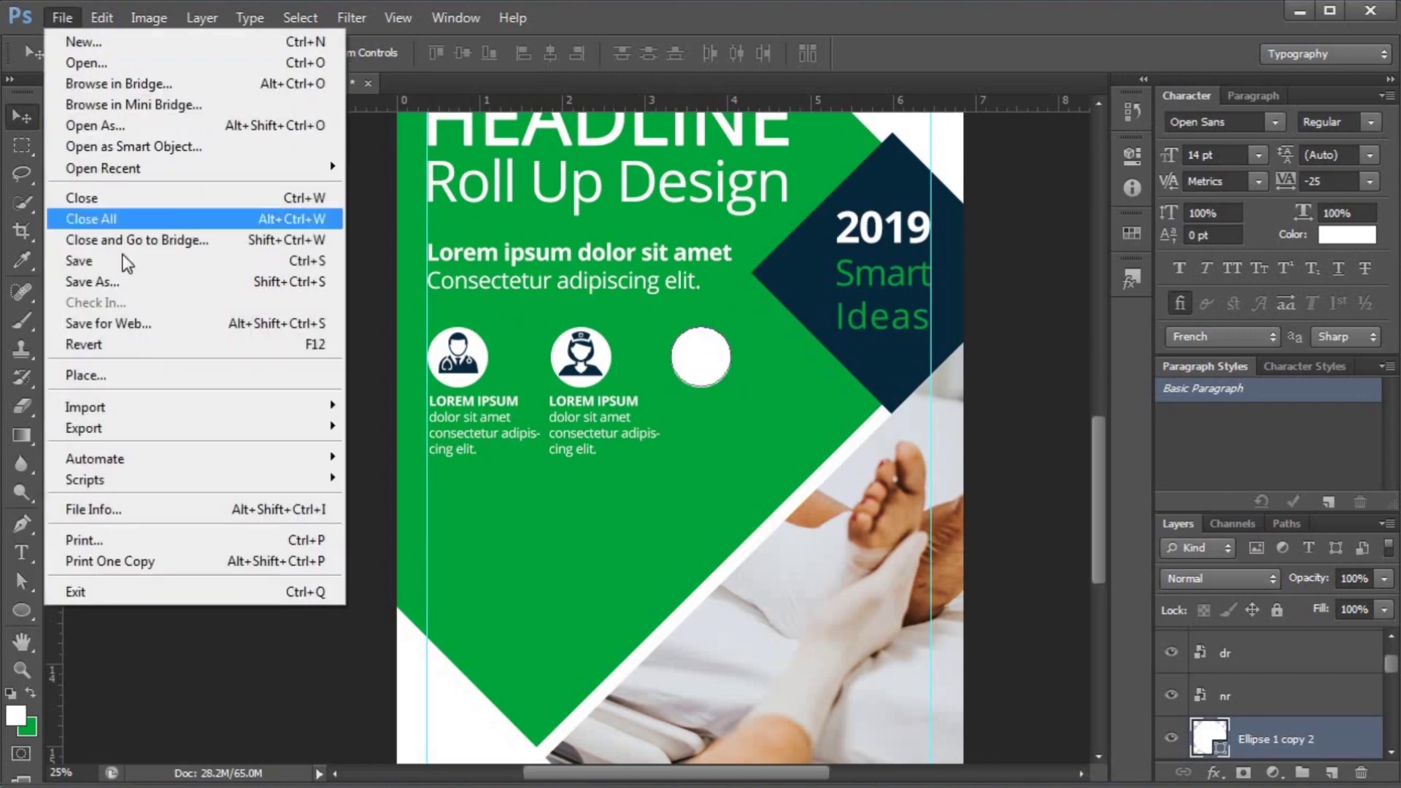
left_click(129, 369)
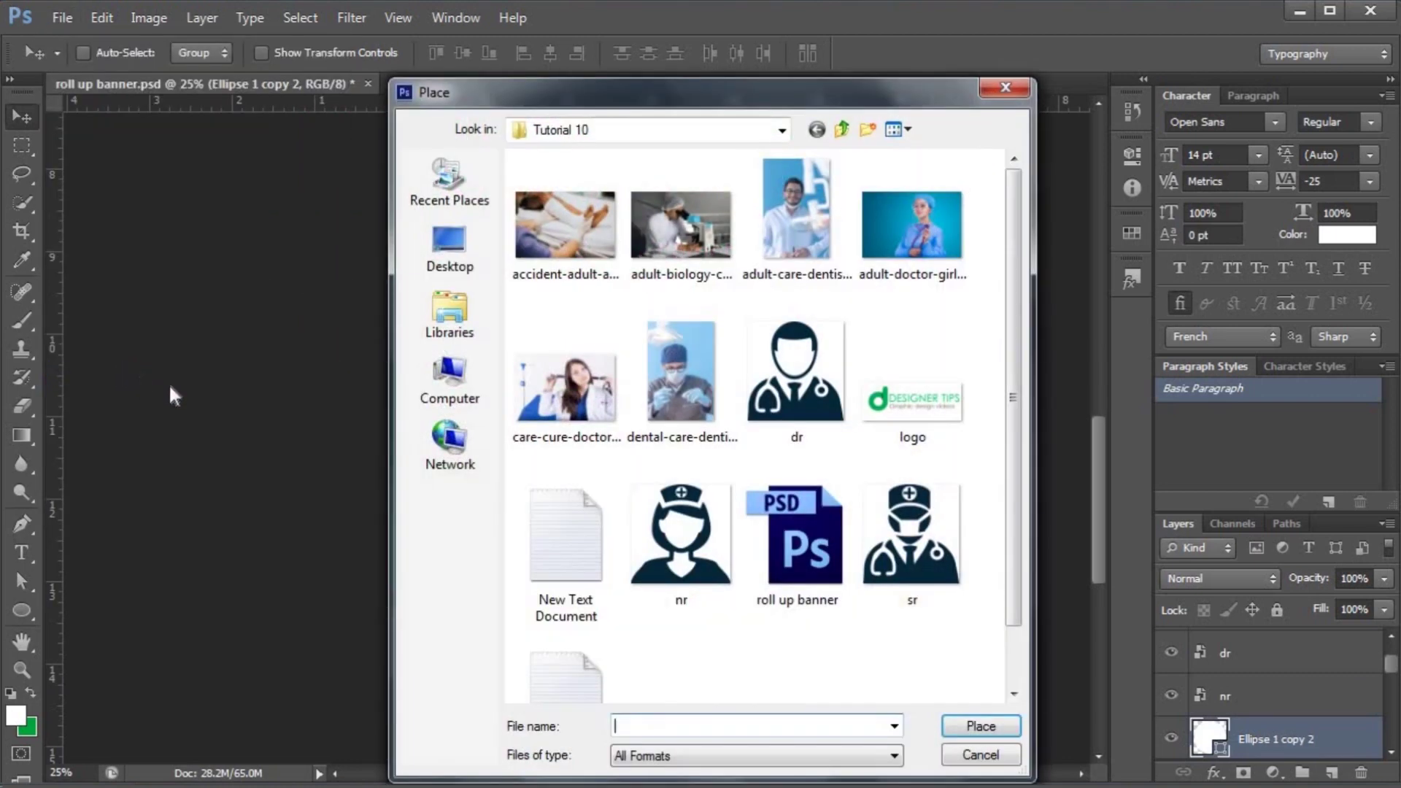
double_click(916, 553)
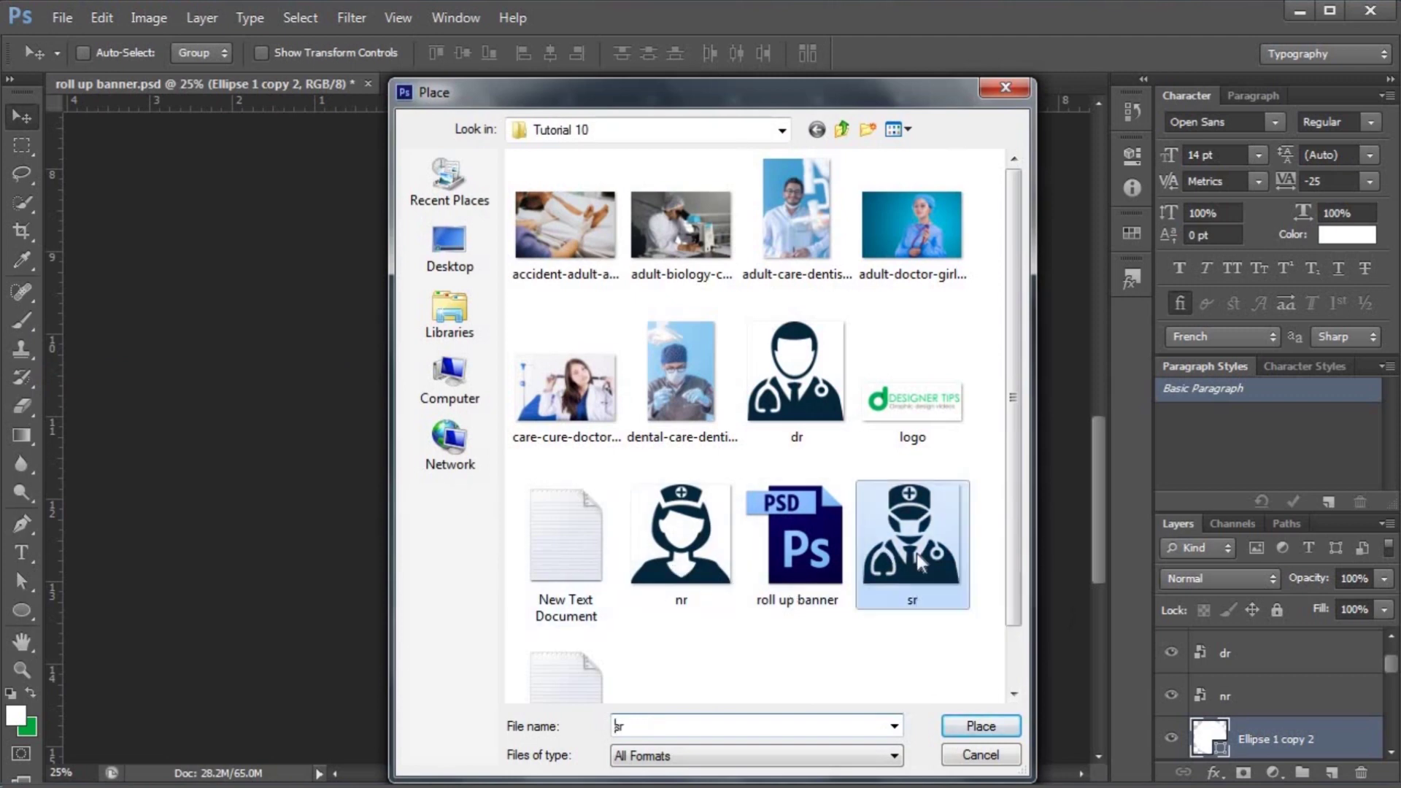
left_click_drag(721, 588, 725, 343)
key("Return")
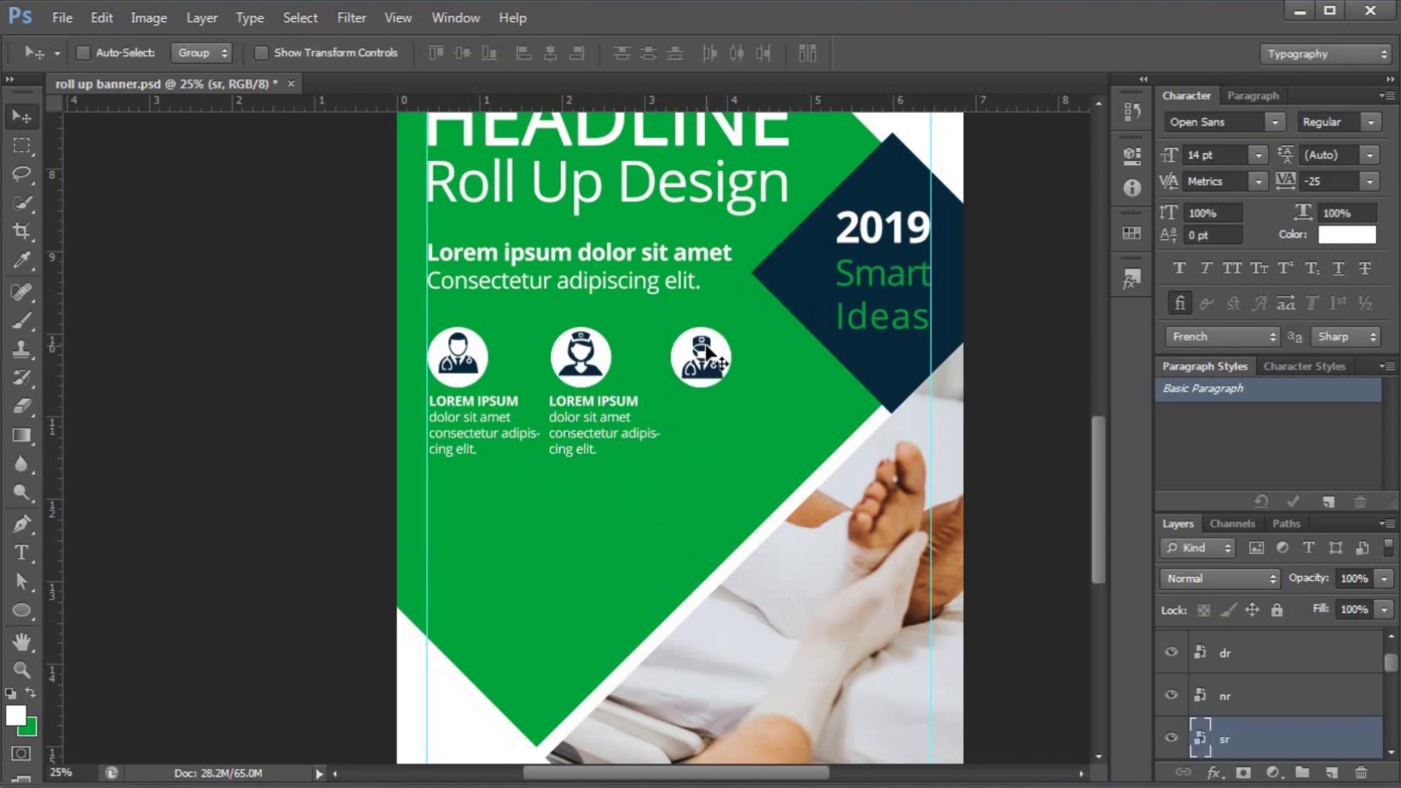
key("Up")
key("Left")
- Duplicate the LOREM IPSUM caption beneath the surgeon icon
right_click(605, 401)
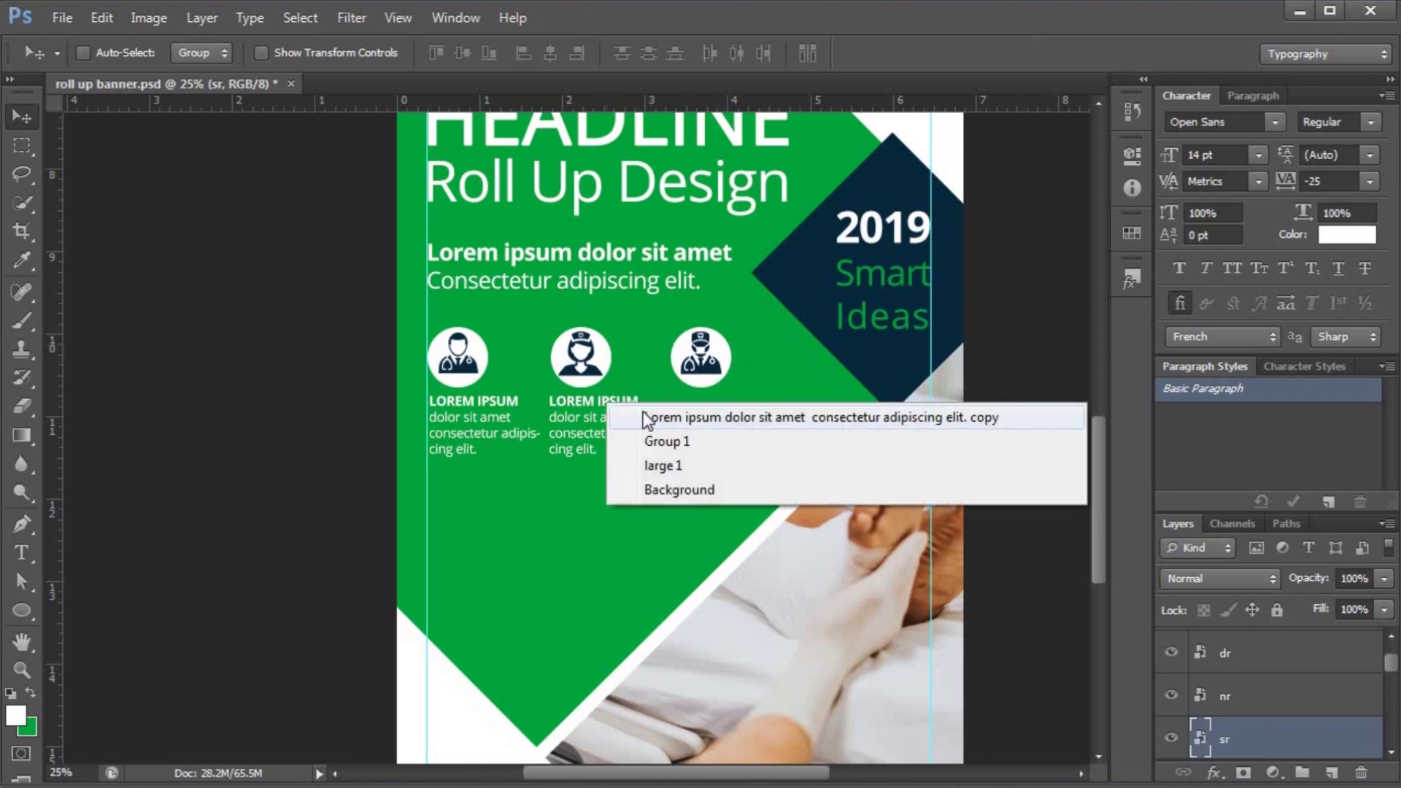
left_click(642, 412)
left_click_drag(617, 417, 740, 418)
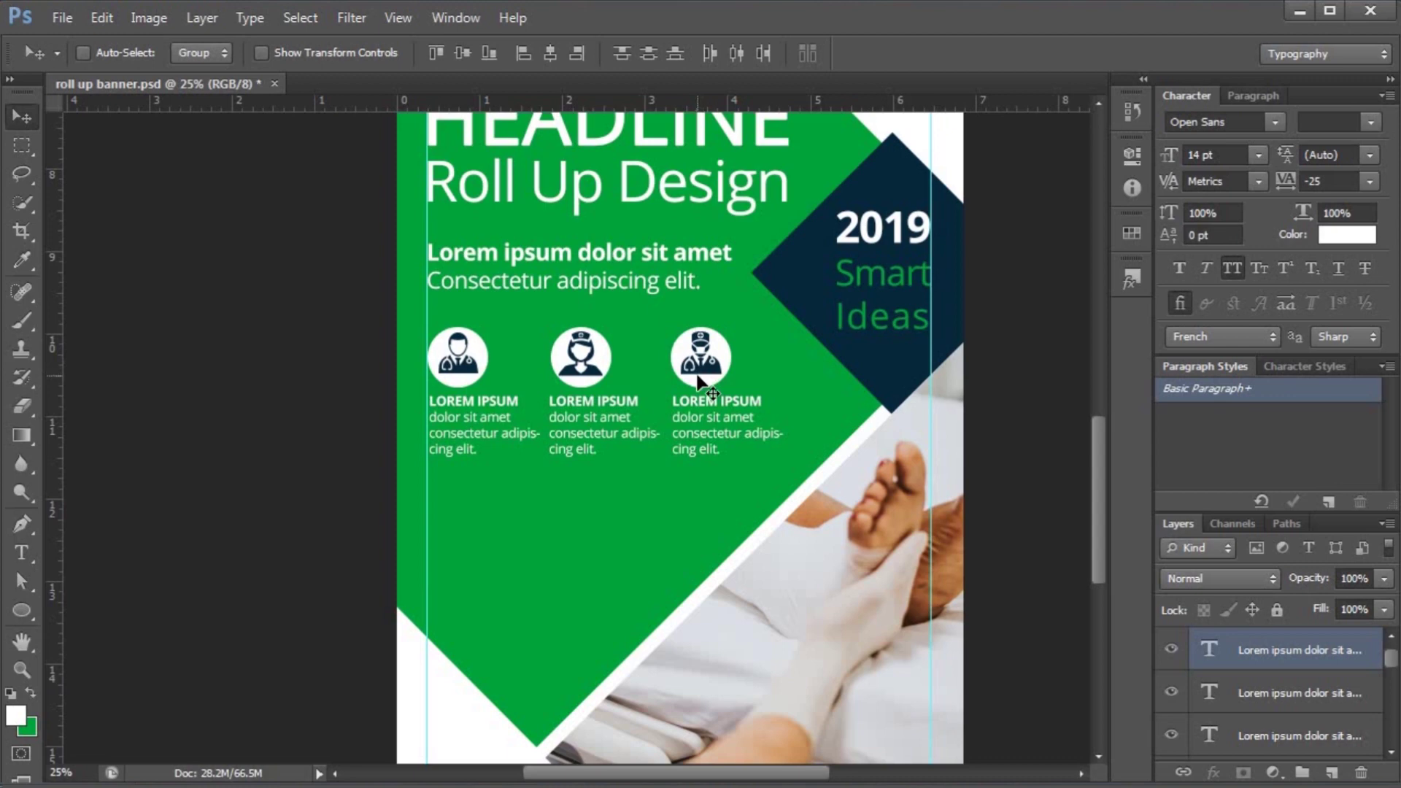
- Shift the third icon column right, then move the middle nurse column and its text right
left_click_drag(698, 376, 730, 380)
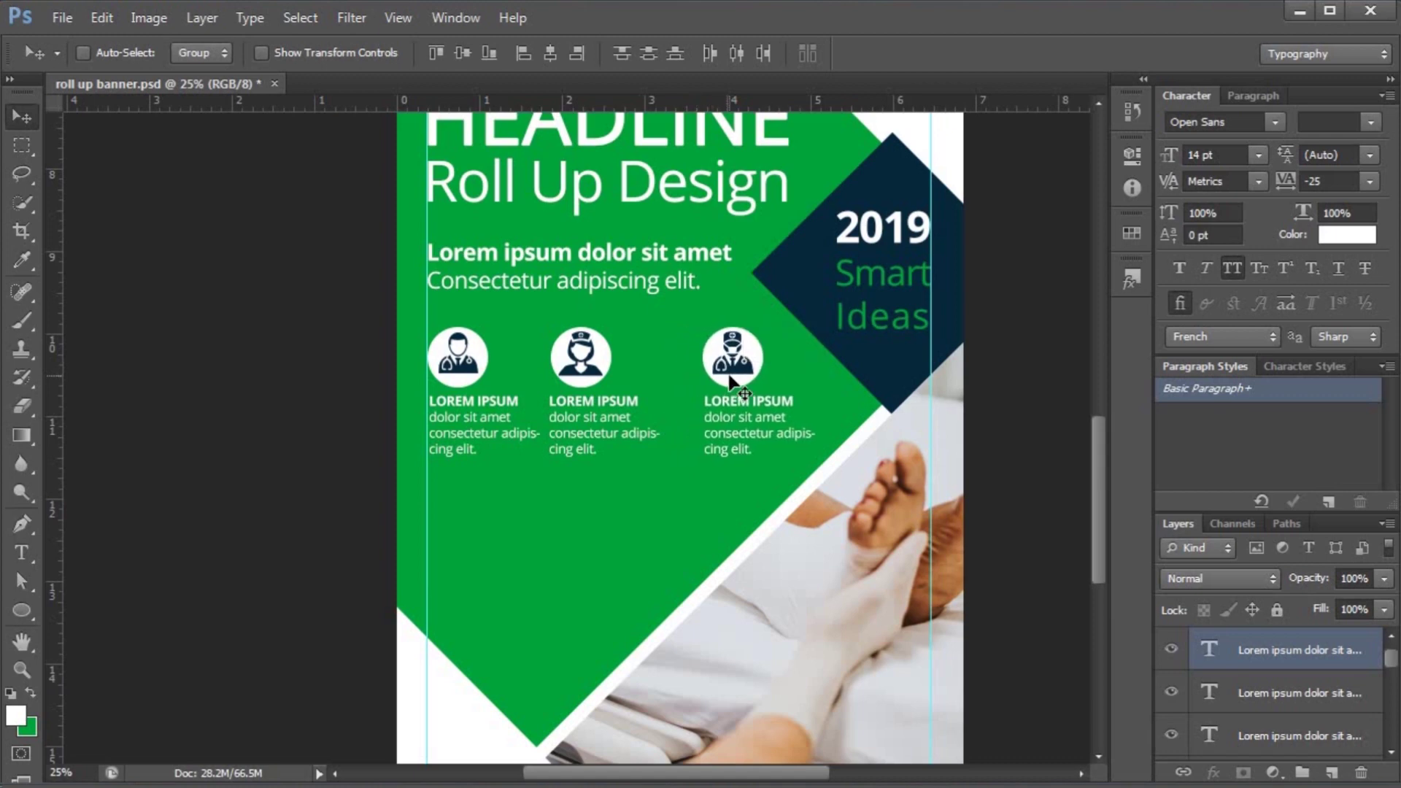
right_click(598, 357)
left_click(645, 376)
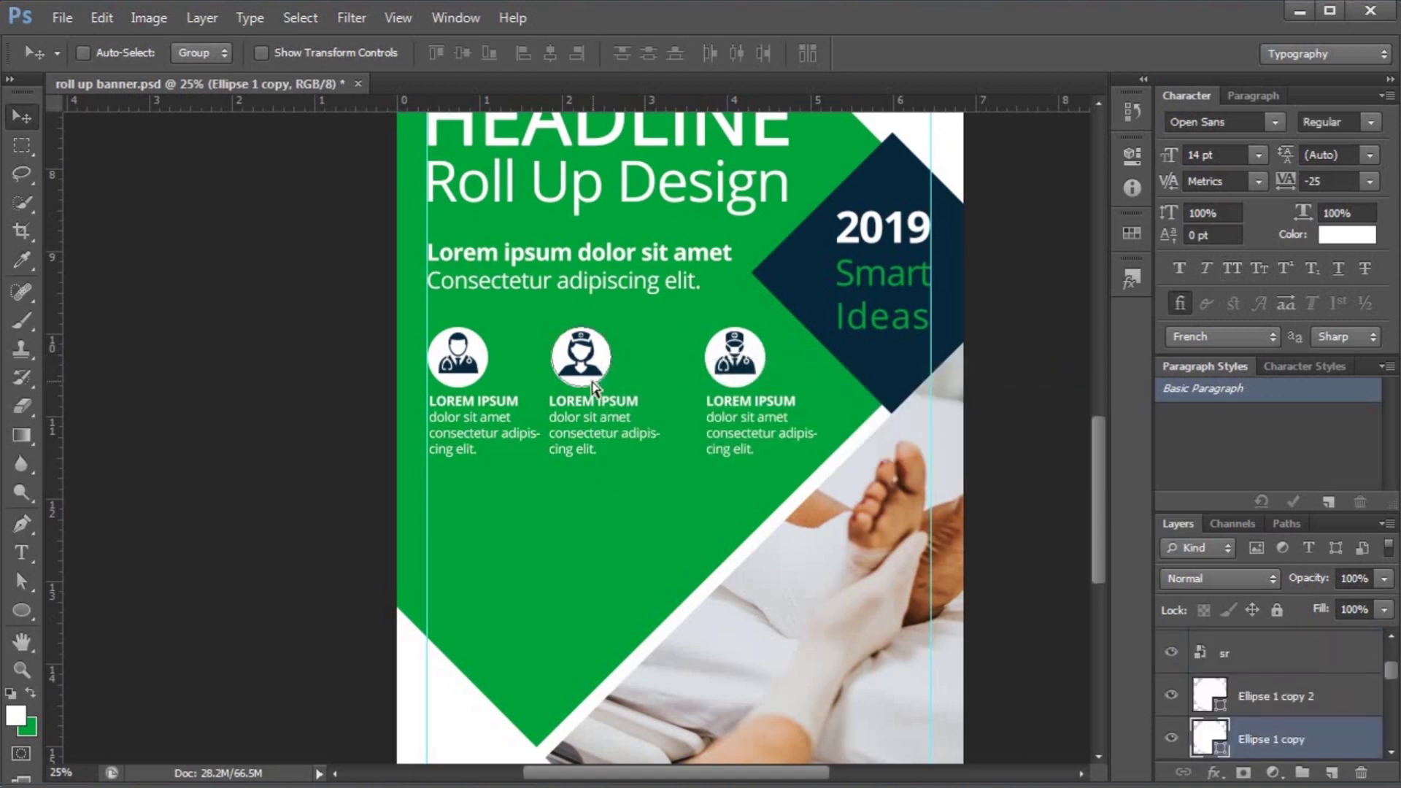
left_click(597, 375, "ctrl")
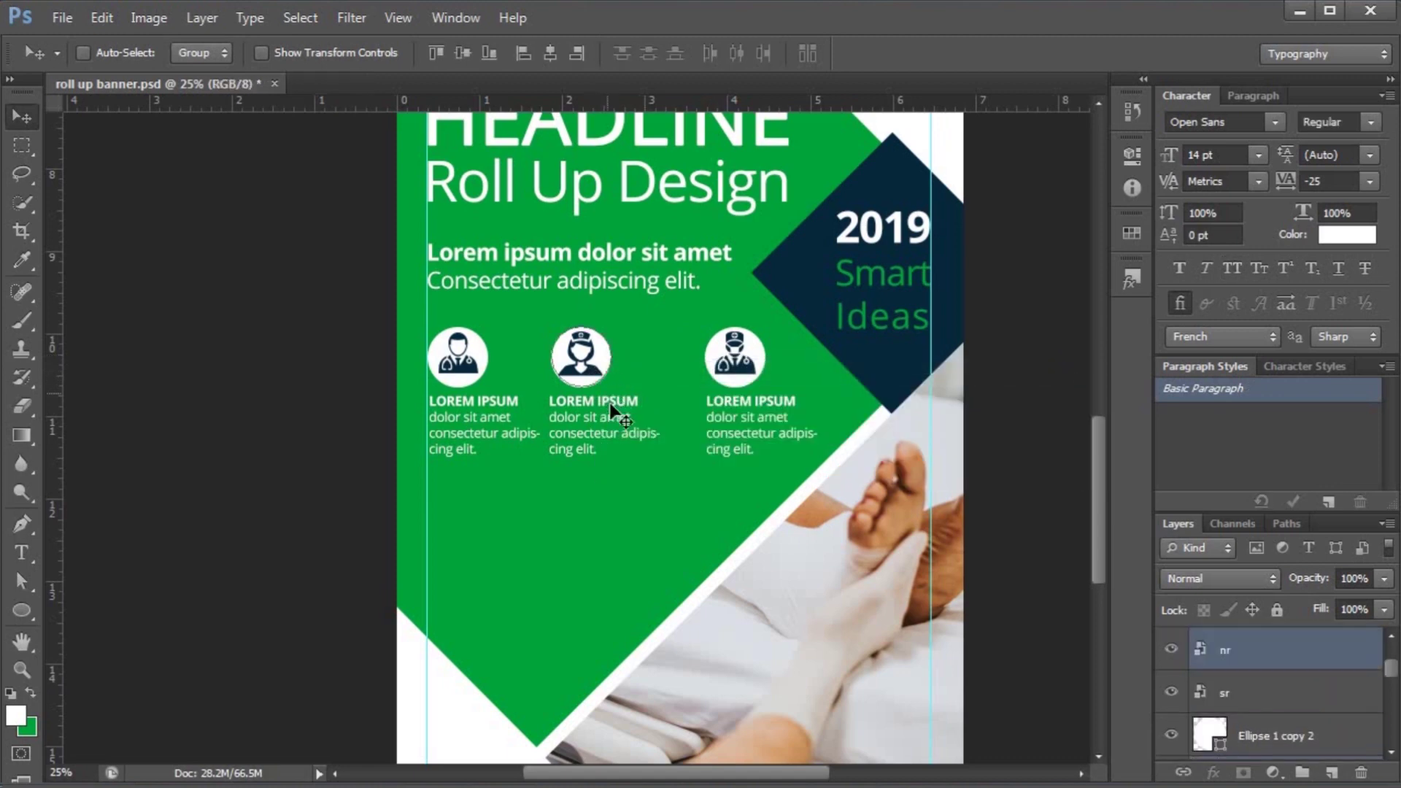
left_click(606, 407, "ctrl+shift")
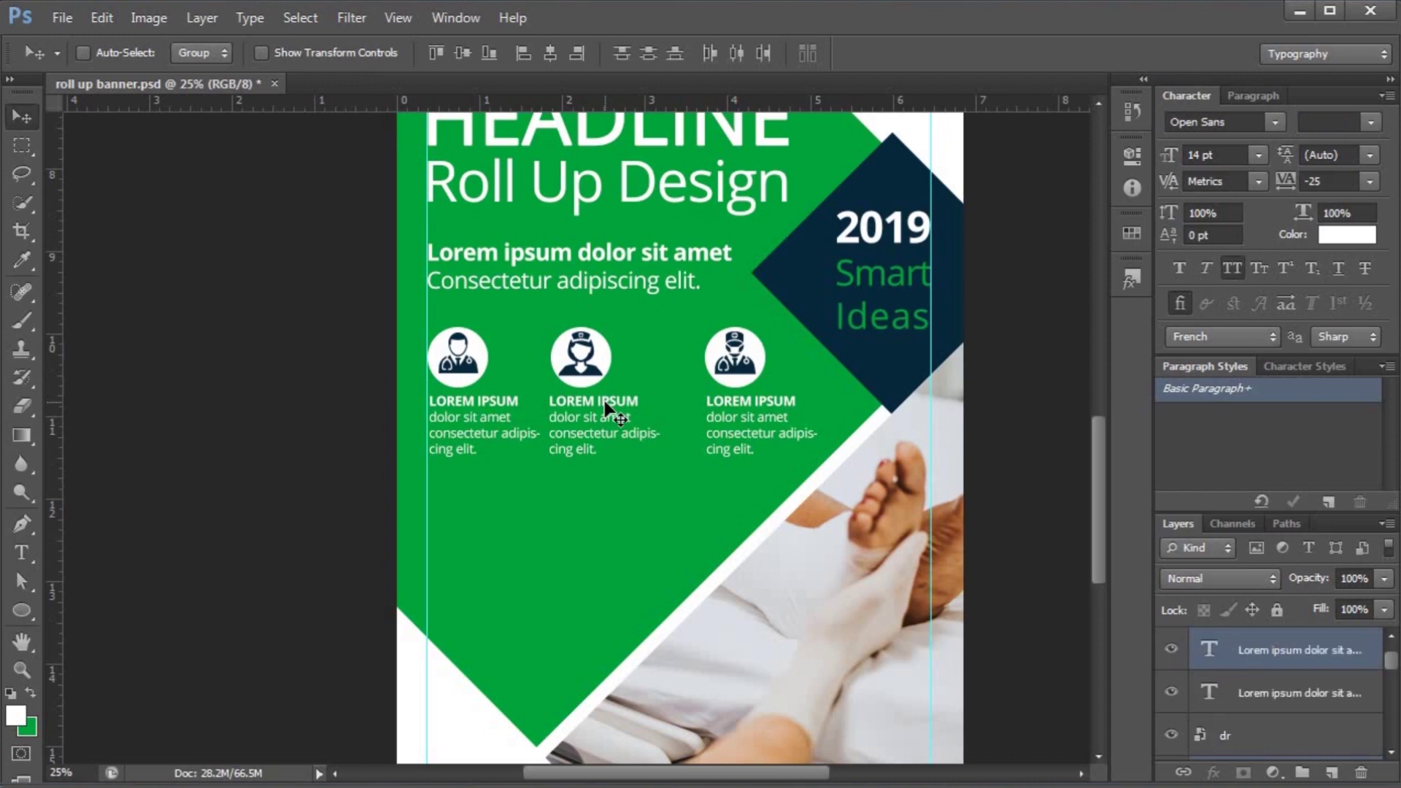
left_click_drag(606, 408, 622, 407)
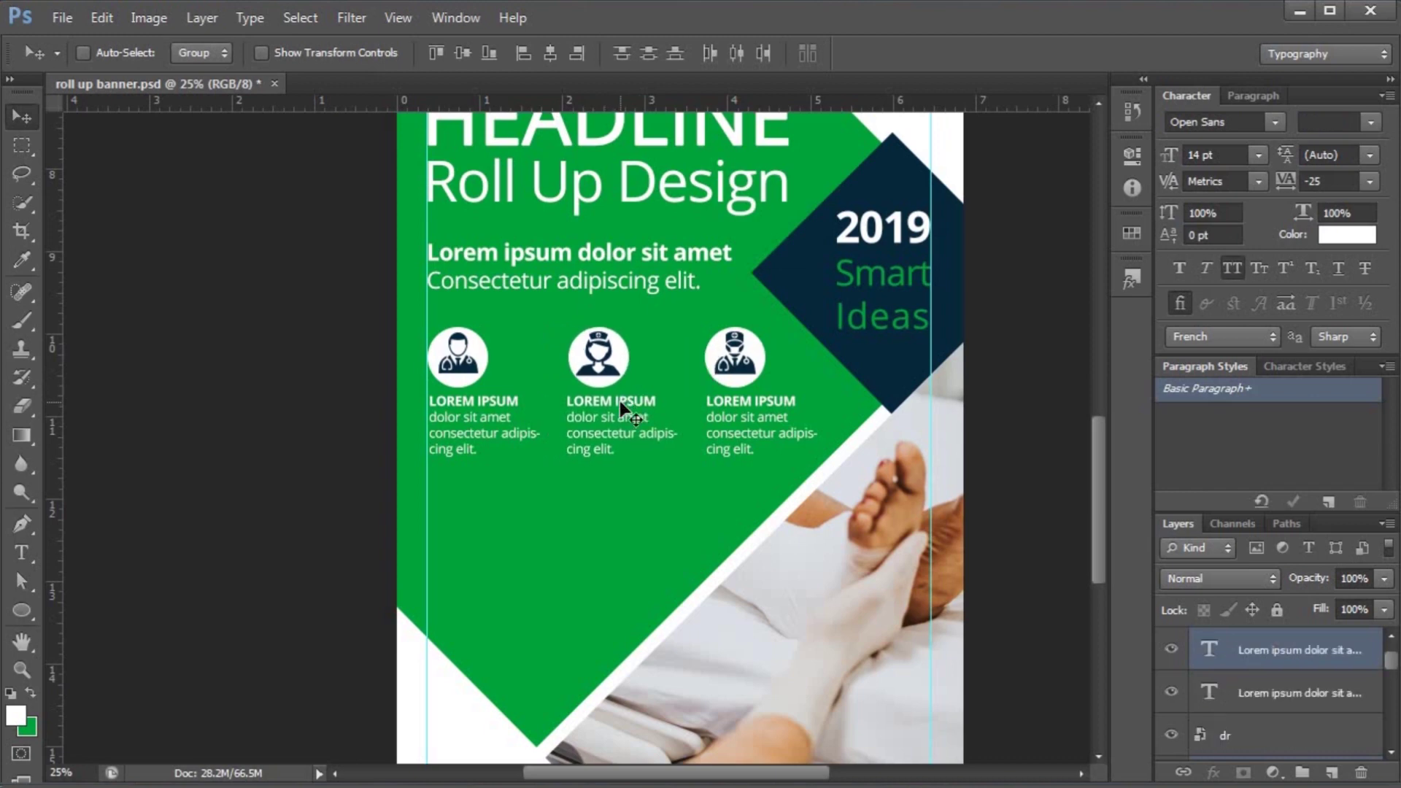
- Switch to the Notepad notes holding the banner wording
scroll(615, 519, "down", 1)
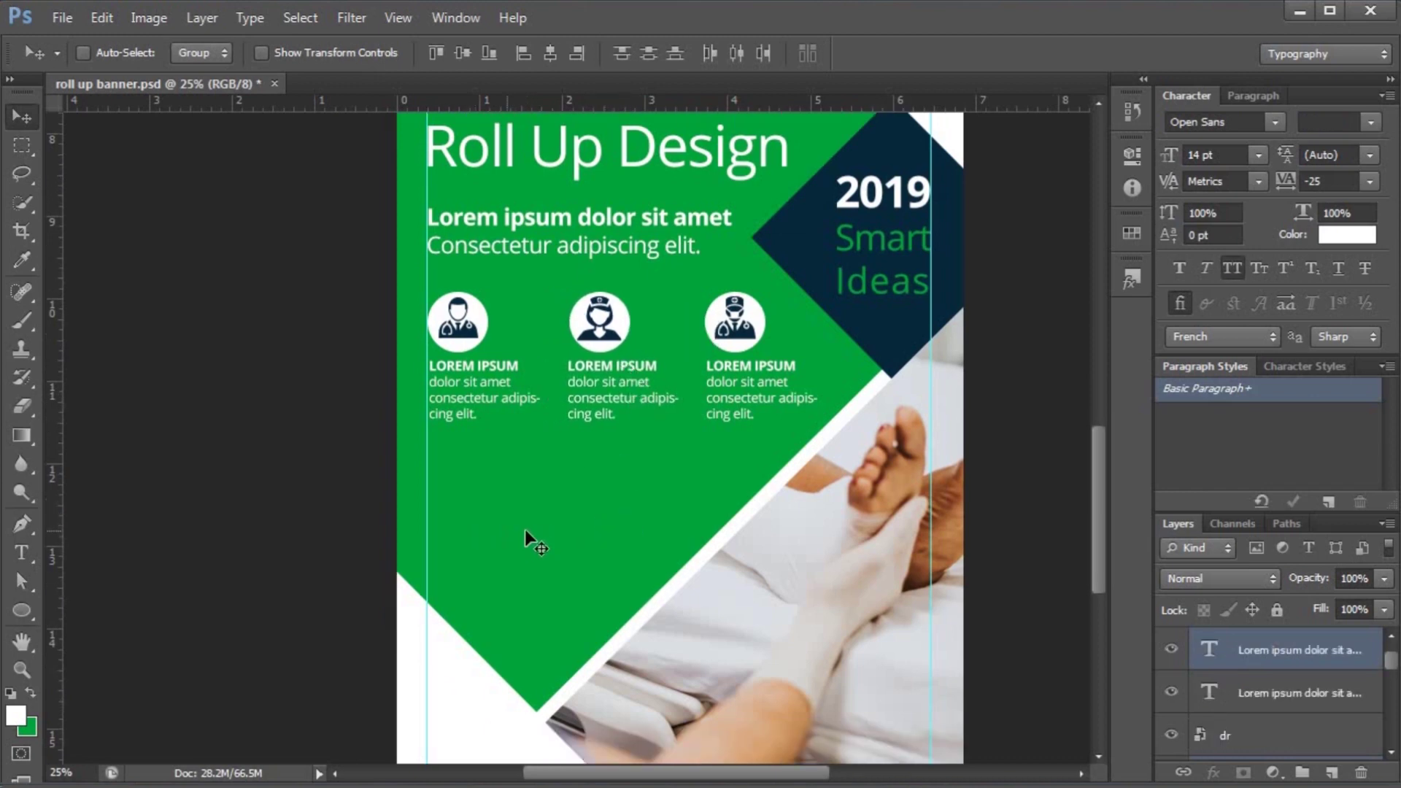
scroll(553, 532, "down", 2)
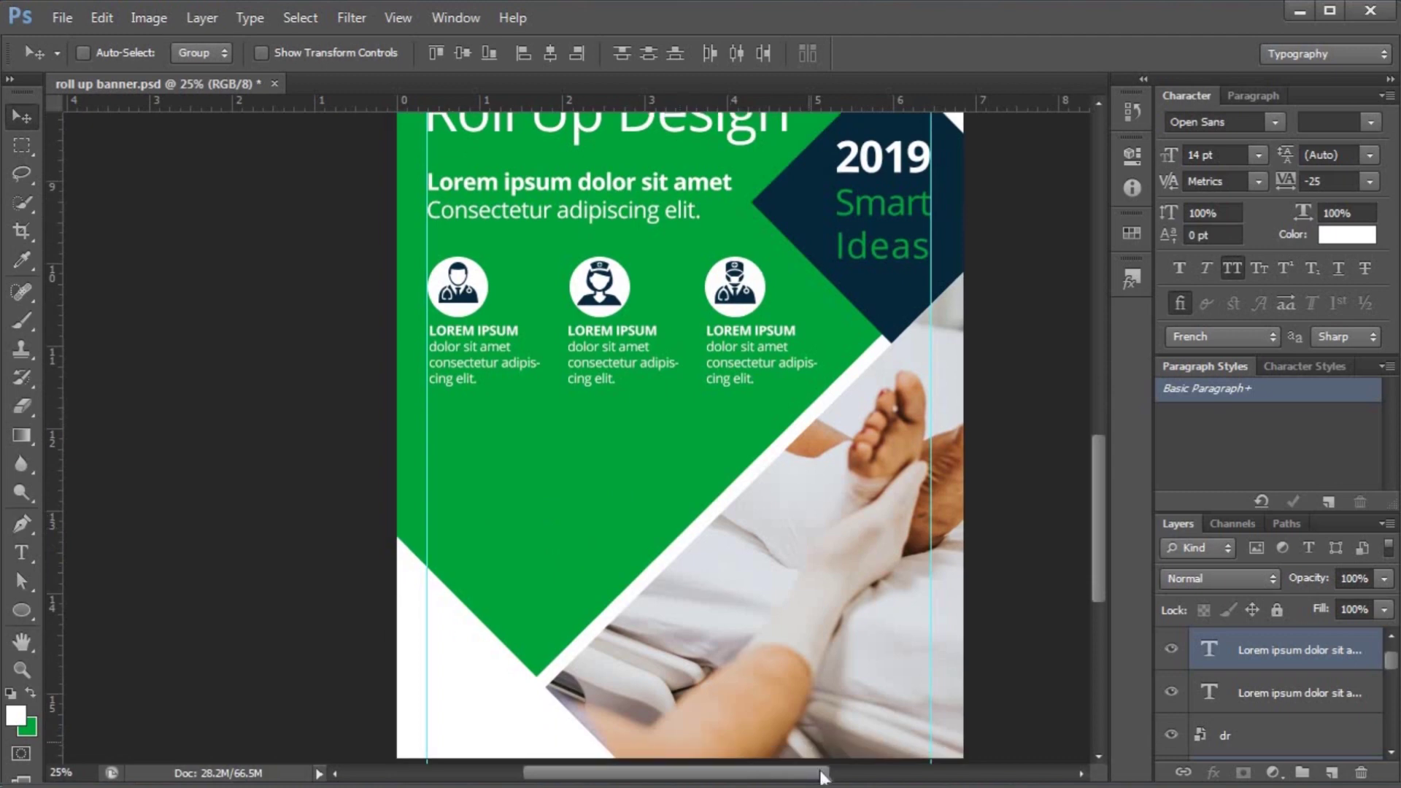
key("alt+Tab")
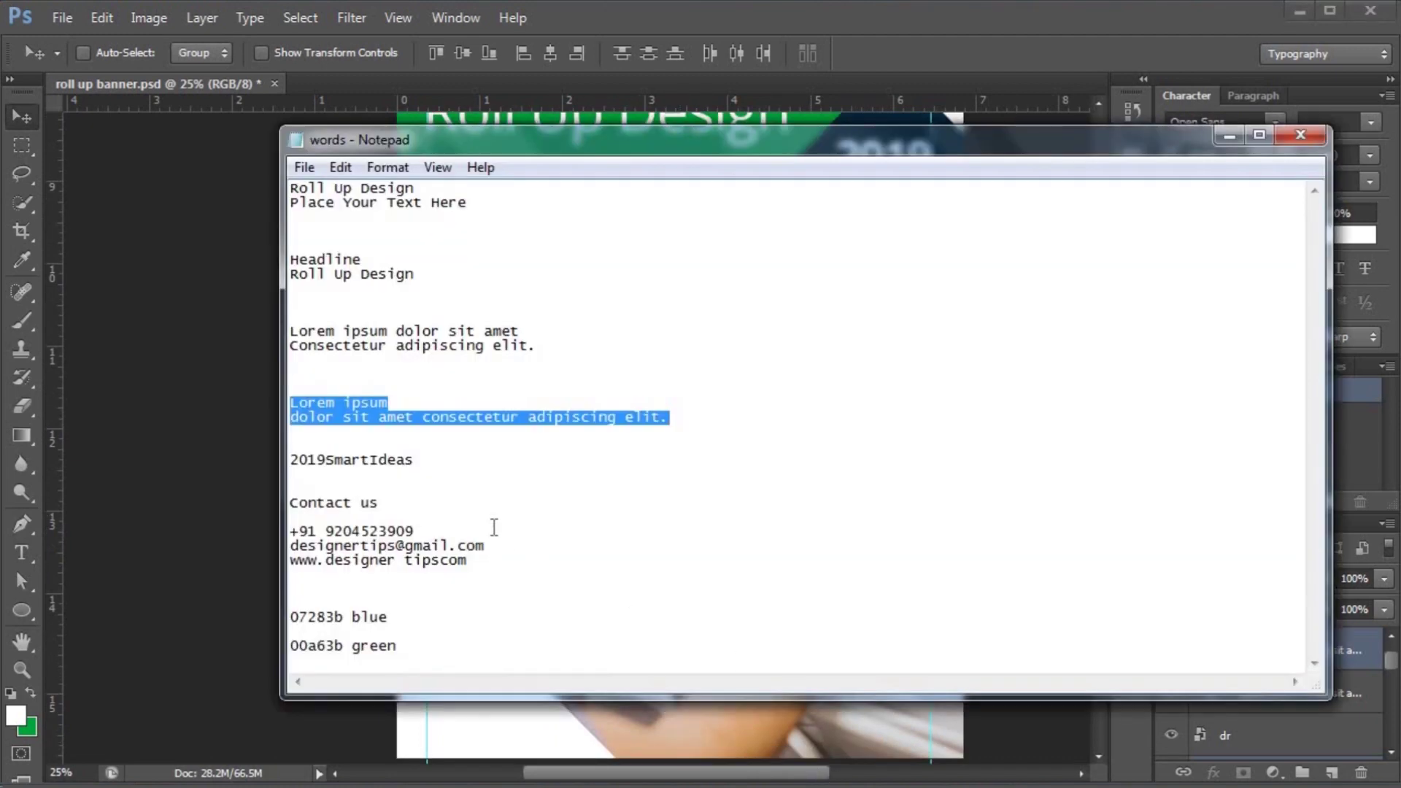
- Copy 'Contact us' from the notes into a new 24 pt text box below the icon columns
left_click_drag(295, 503, 381, 502)
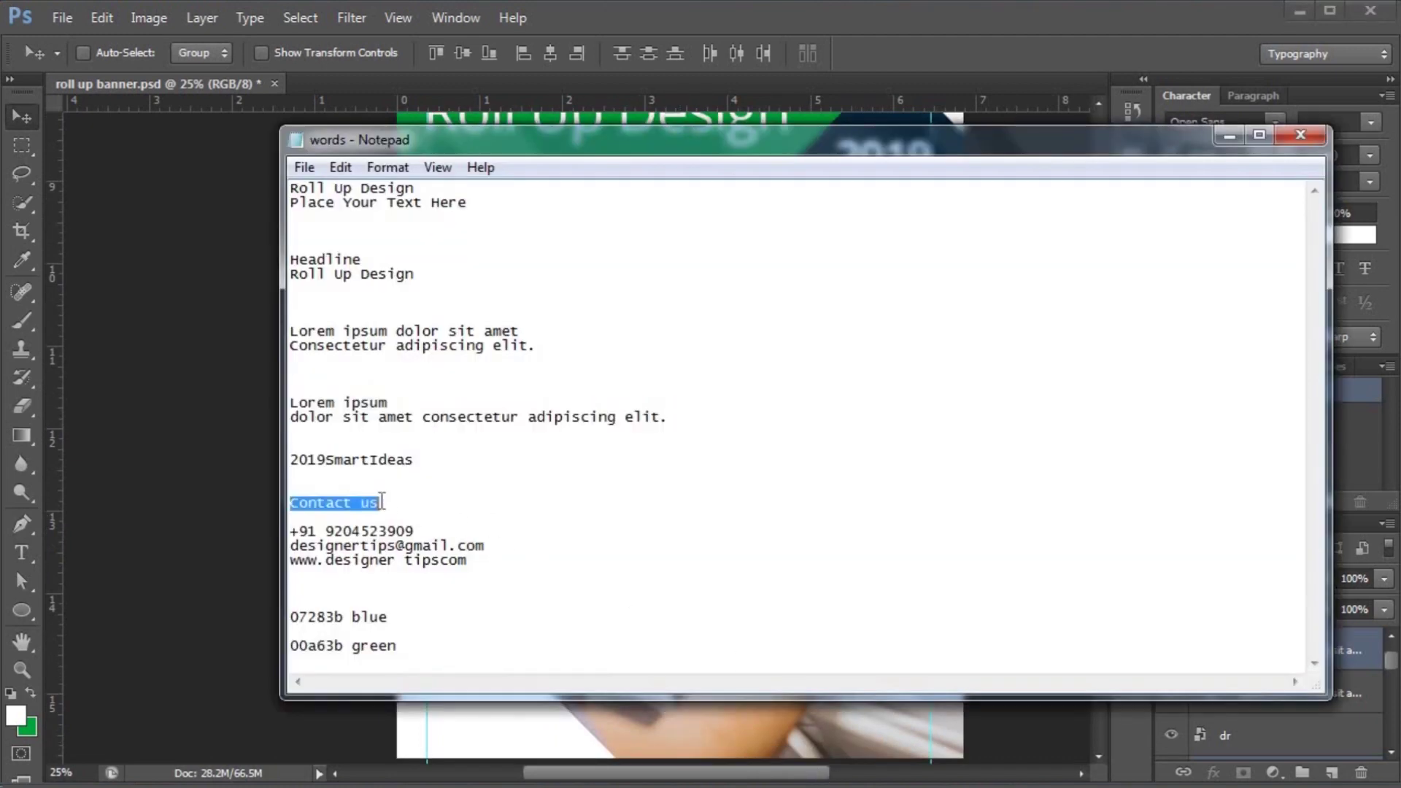
key("alt+Tab")
key("t")
left_click_drag(430, 417, 509, 438)
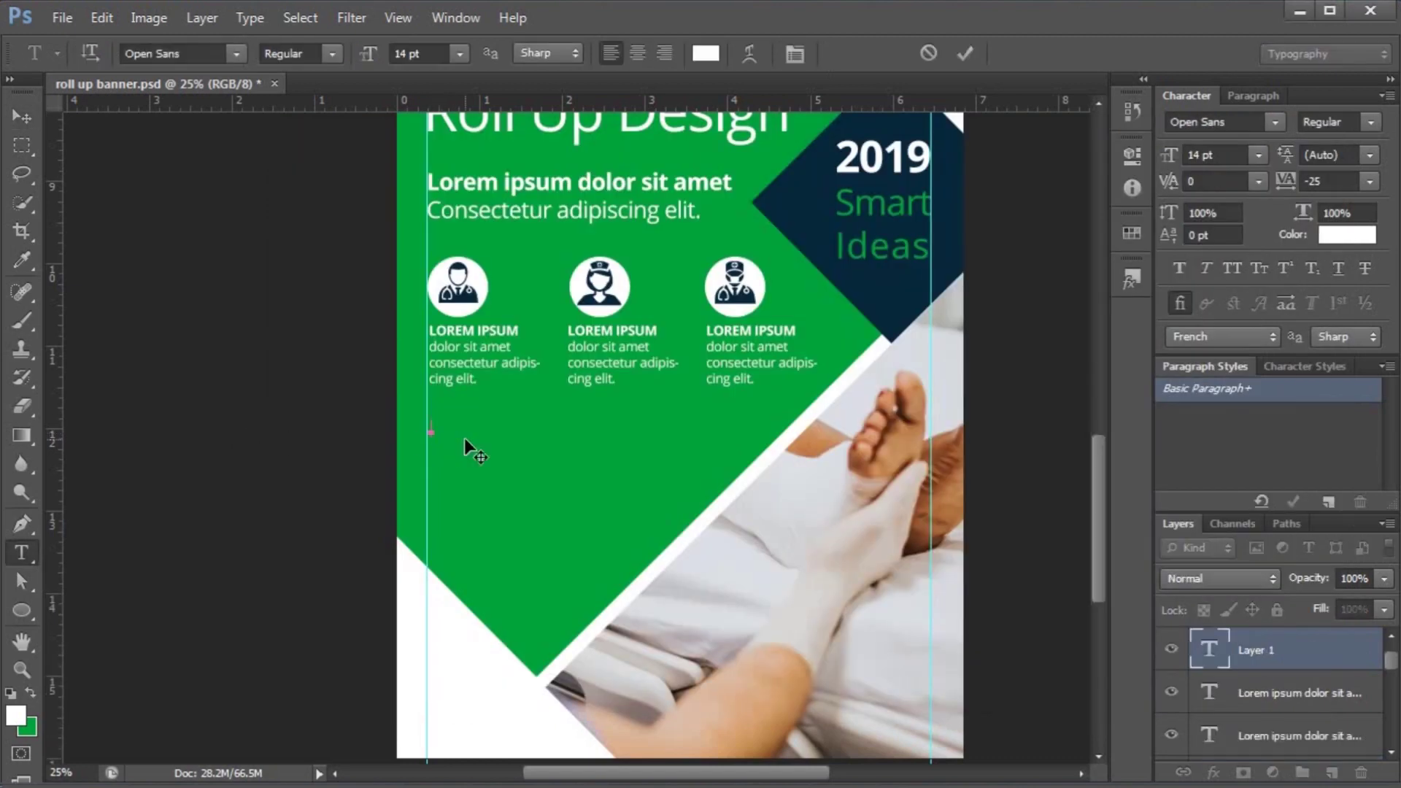
key("ctrl+v")
key("ctrl+a")
left_click(458, 57)
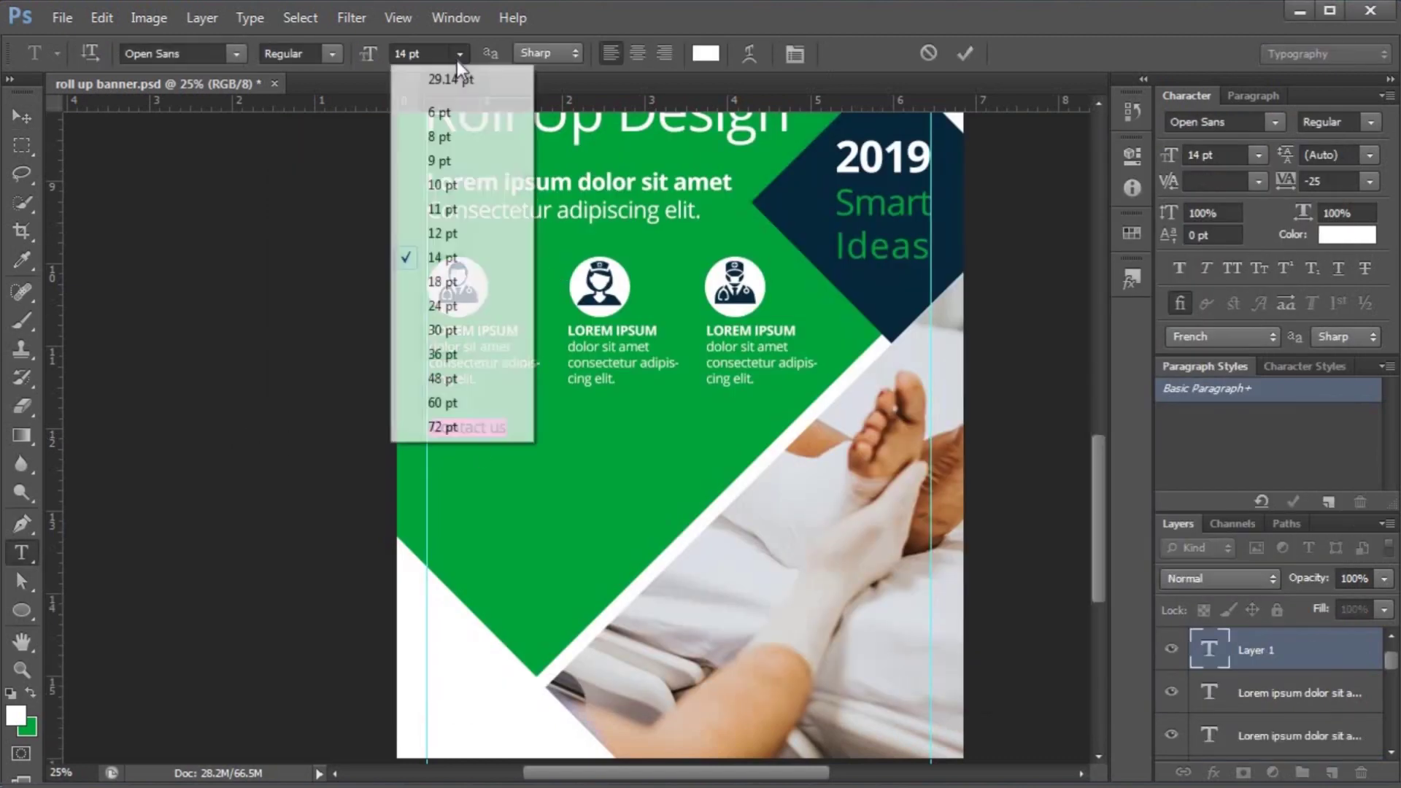
left_click(457, 307)
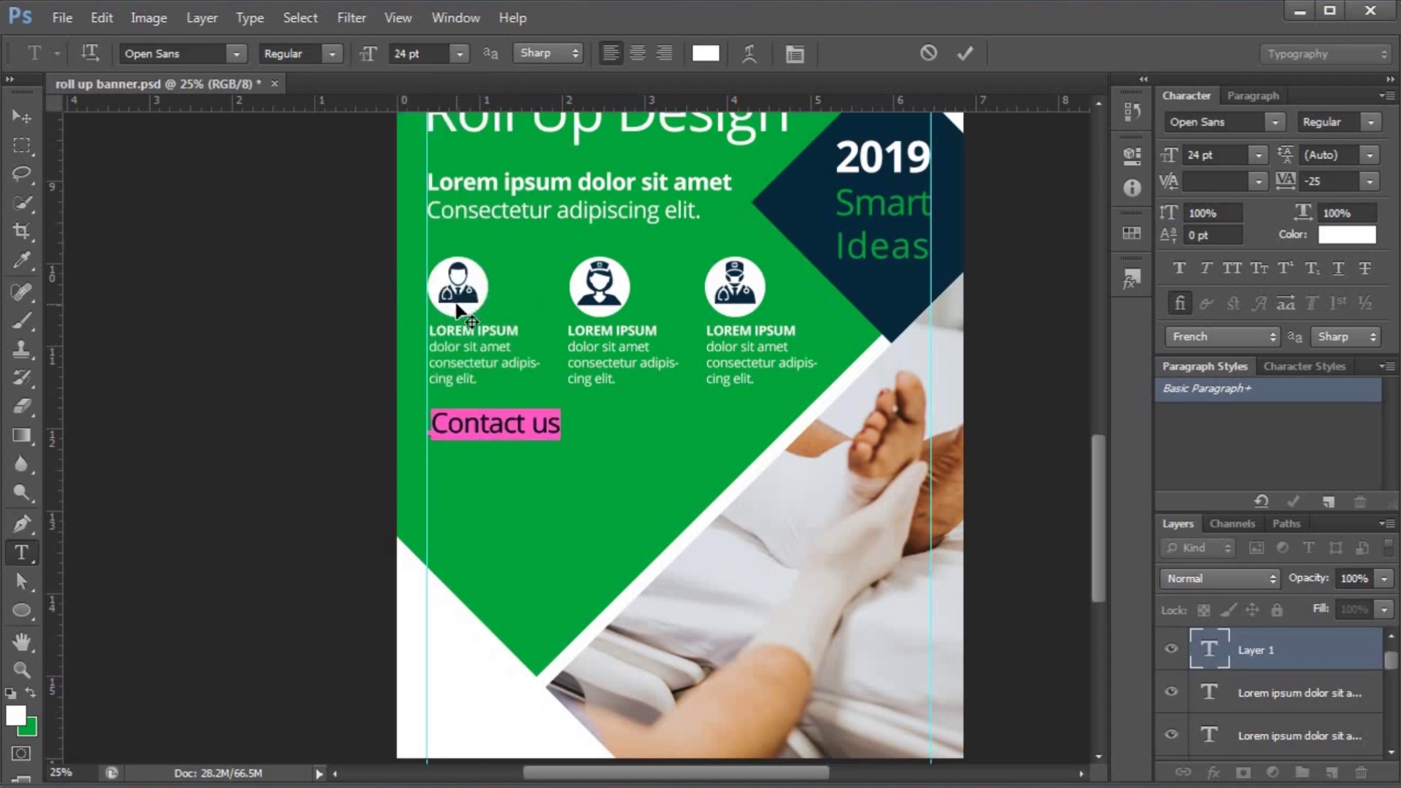
left_click(26, 118)
left_click_drag(486, 431, 480, 449)
- Zoom in on the Contact us area and copy the three contact lines from the notes
key("ctrl+plus")
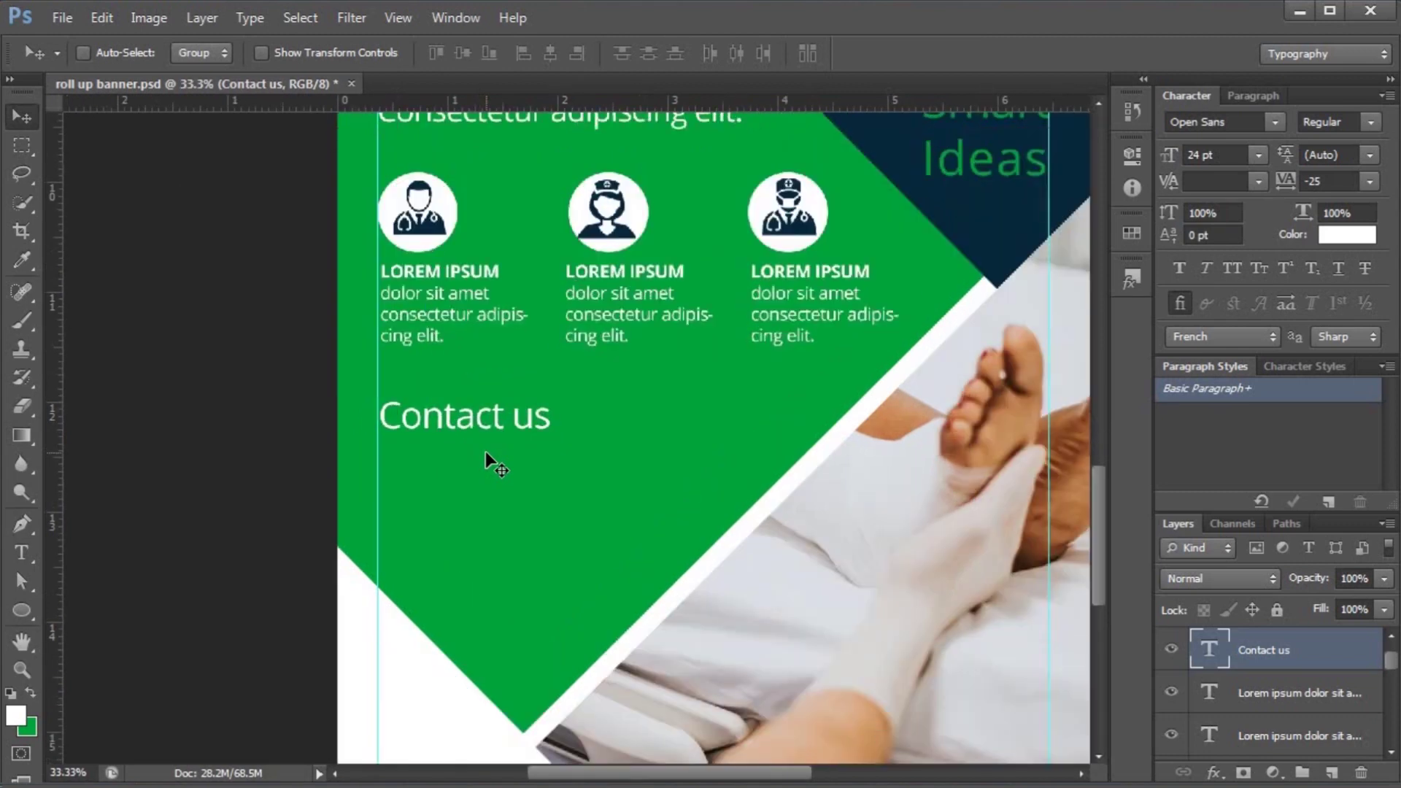
scroll(493, 454, "down", 2)
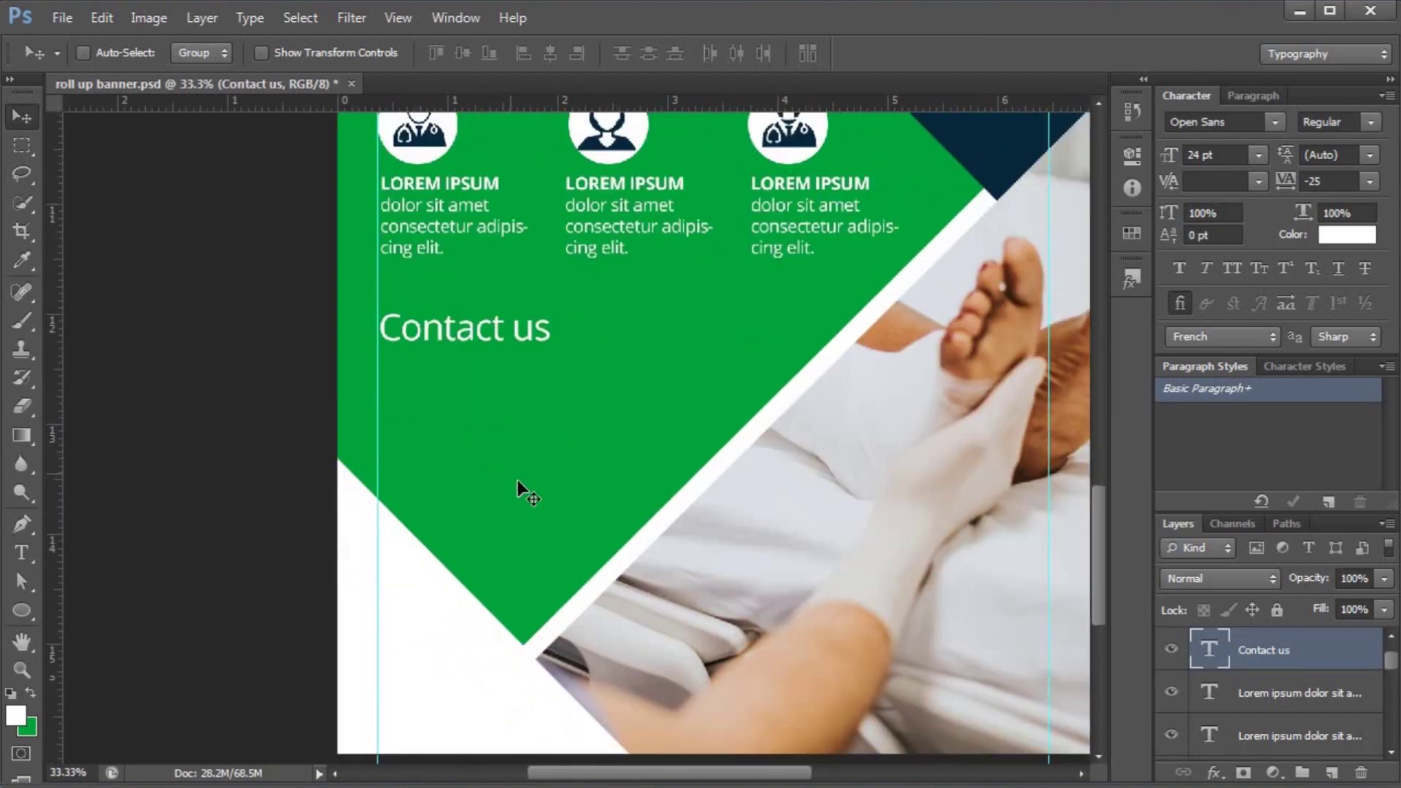
key("alt+Tab")
left_click_drag(468, 560, 286, 531)
left_click(248, 471)
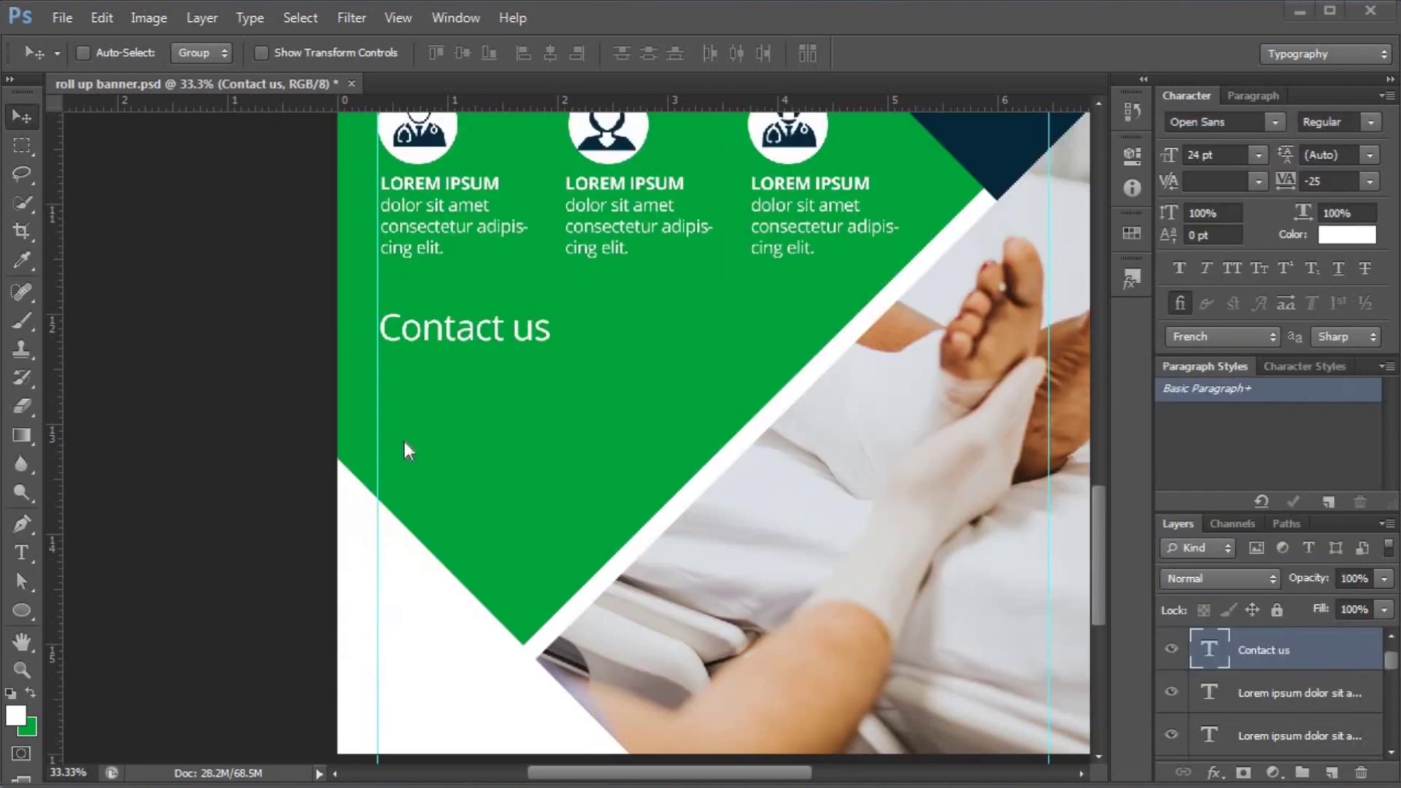
- Paste the contact lines as a new 14 pt text layer below Contact us
key("t")
scroll(399, 382, "up", 1)
left_click(394, 401)
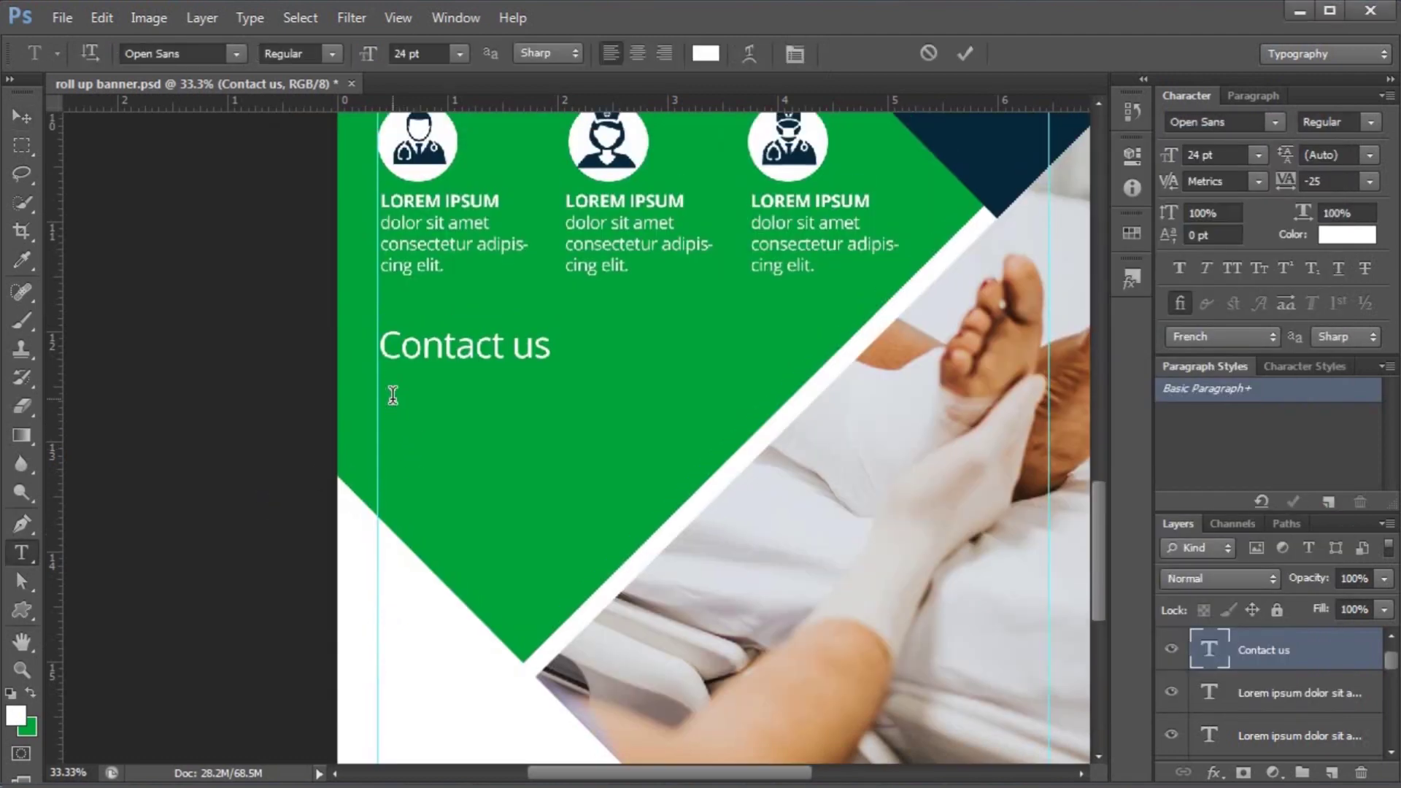
key("ctrl+v")
key("ctrl+a")
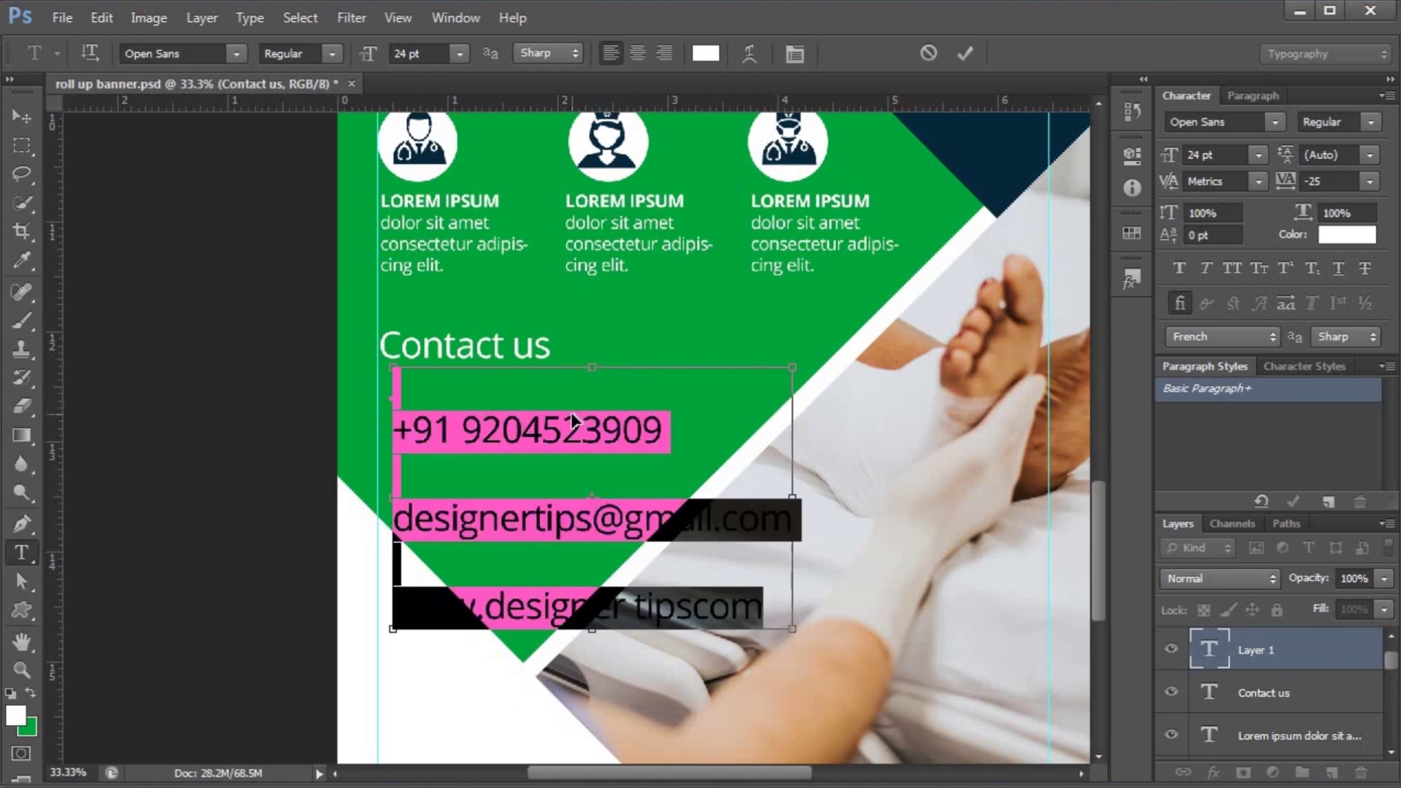
left_click(461, 53)
left_click(447, 256)
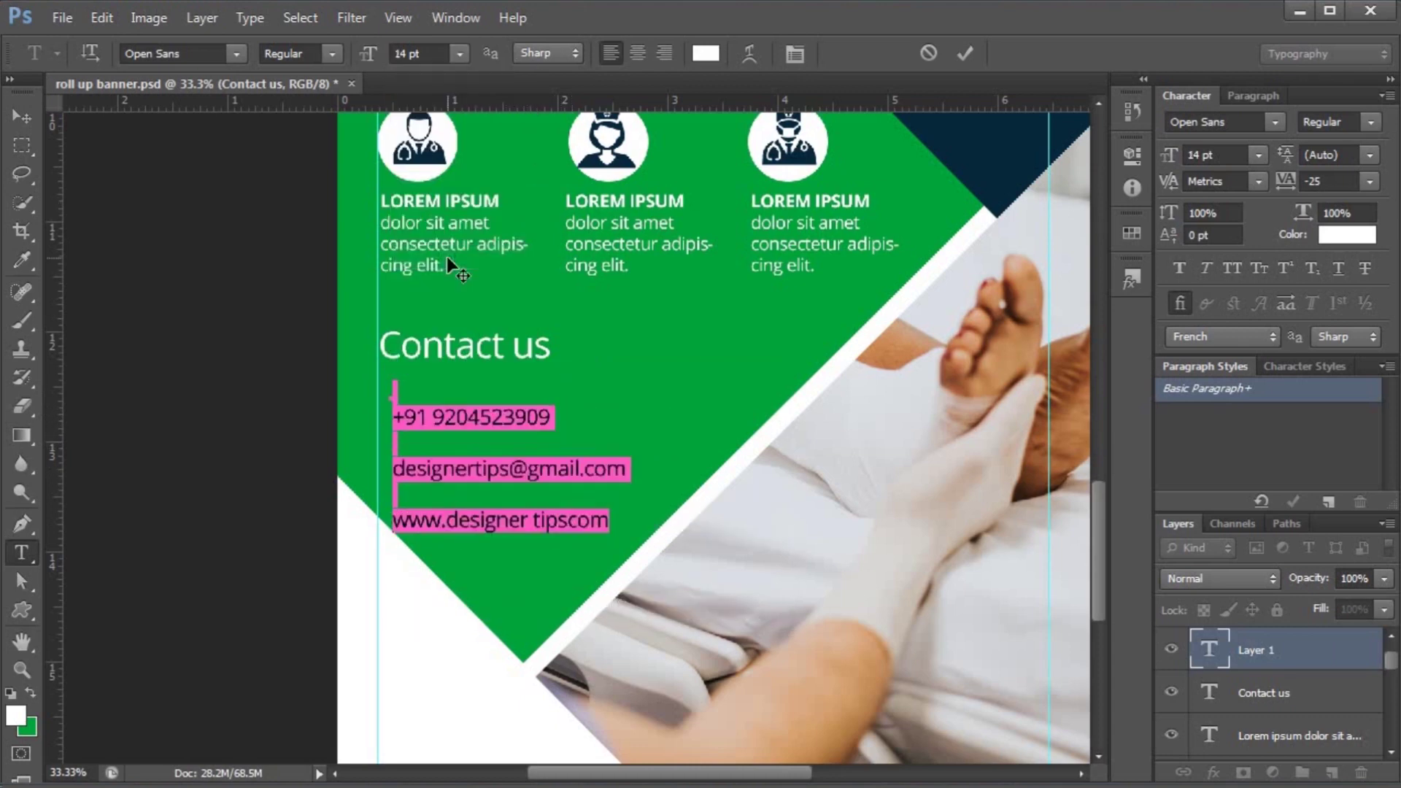
- Remove the blank lines between phone, email and website, apply Faux Bold, and position the block under the heading
left_click(391, 416)
key("BackSpace")
left_click(391, 441)
key("BackSpace")
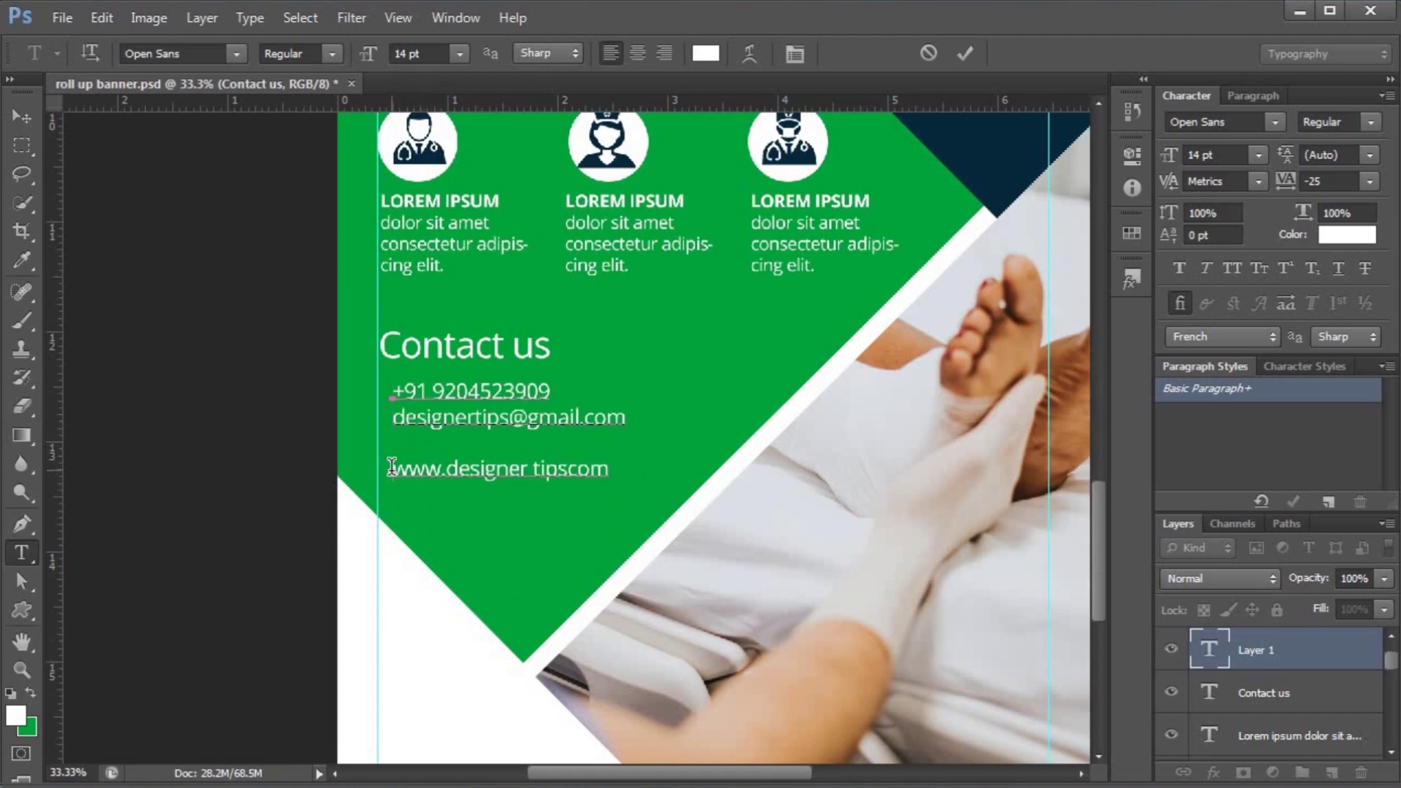
left_click(392, 467)
key("BackSpace")
key("ctrl+a")
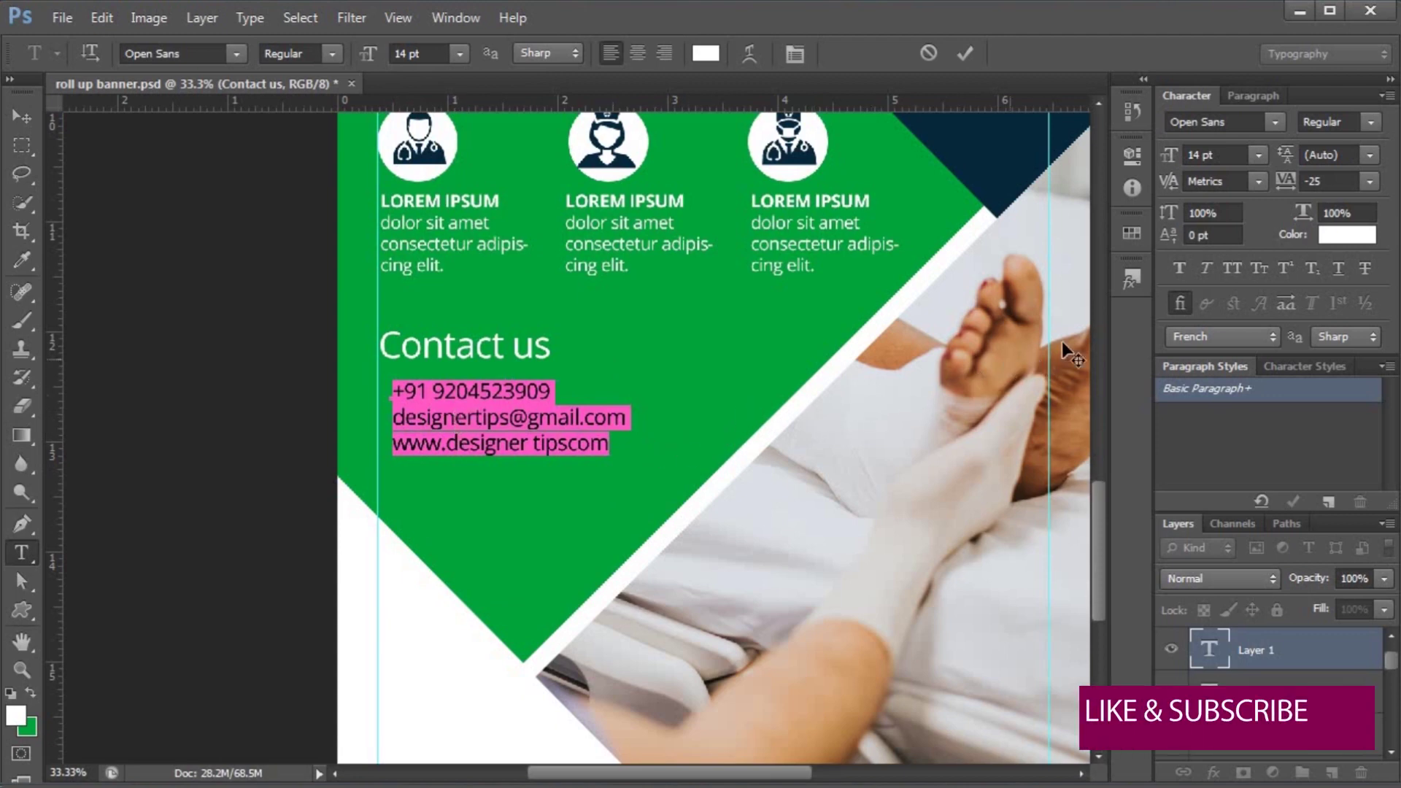
left_click(1182, 267)
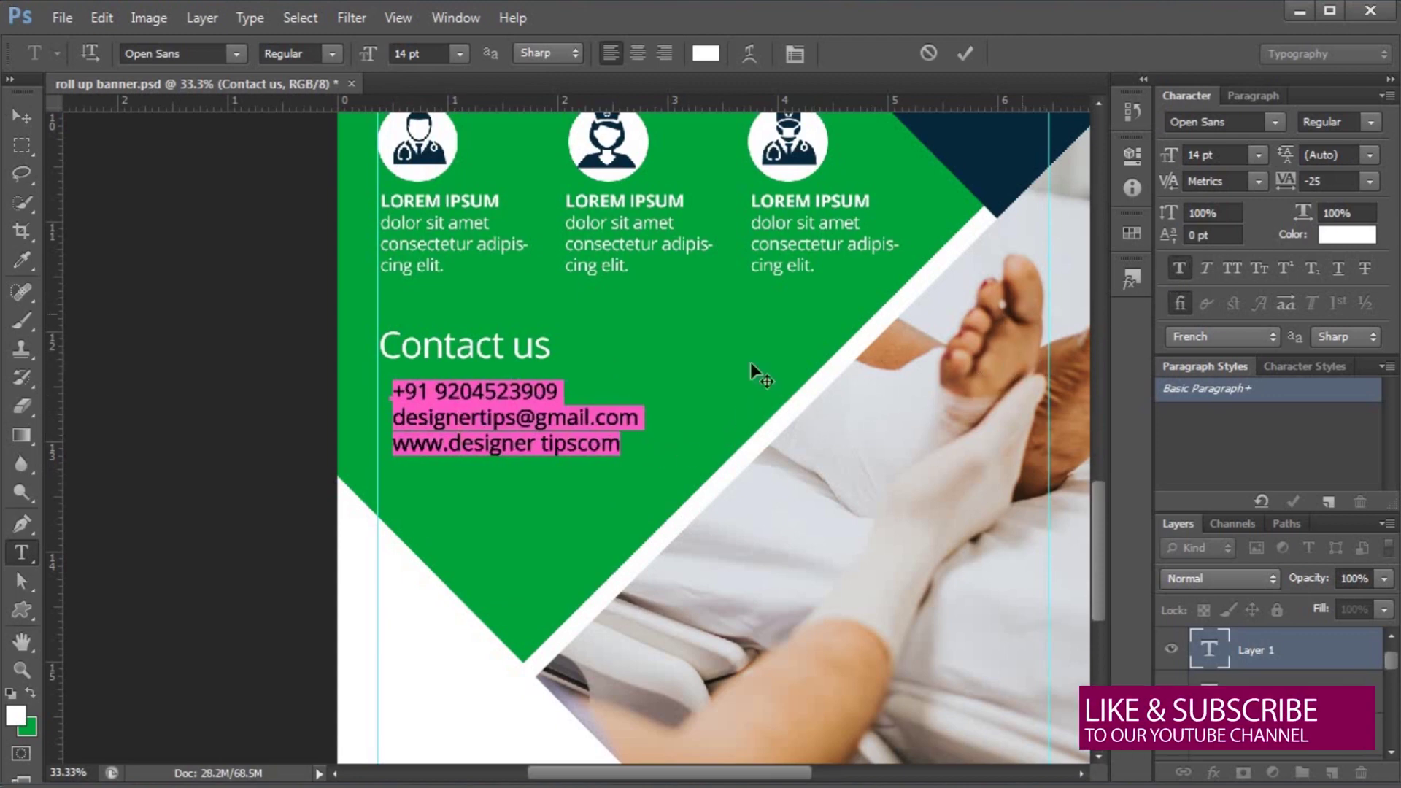
left_click(26, 115)
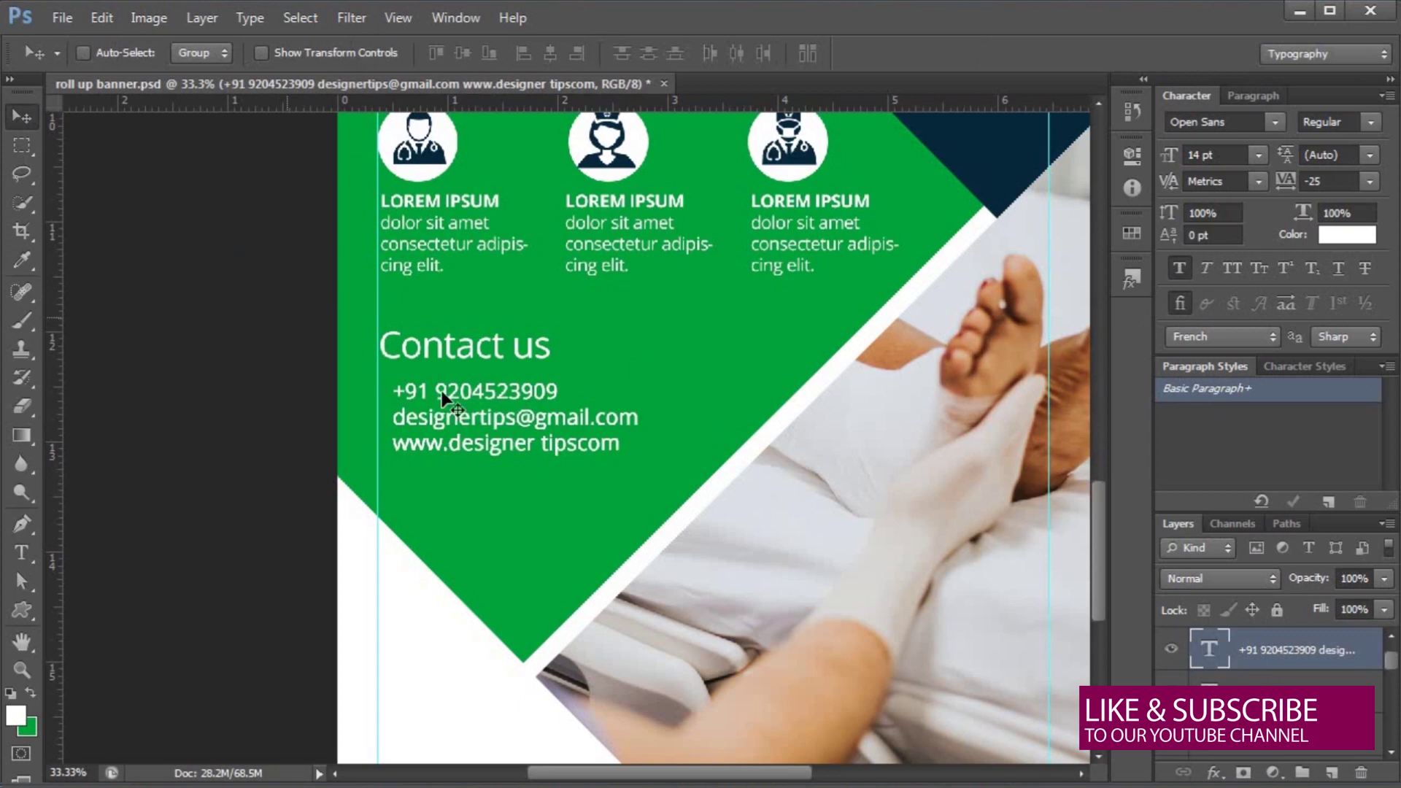
left_click_drag(524, 433, 550, 443)
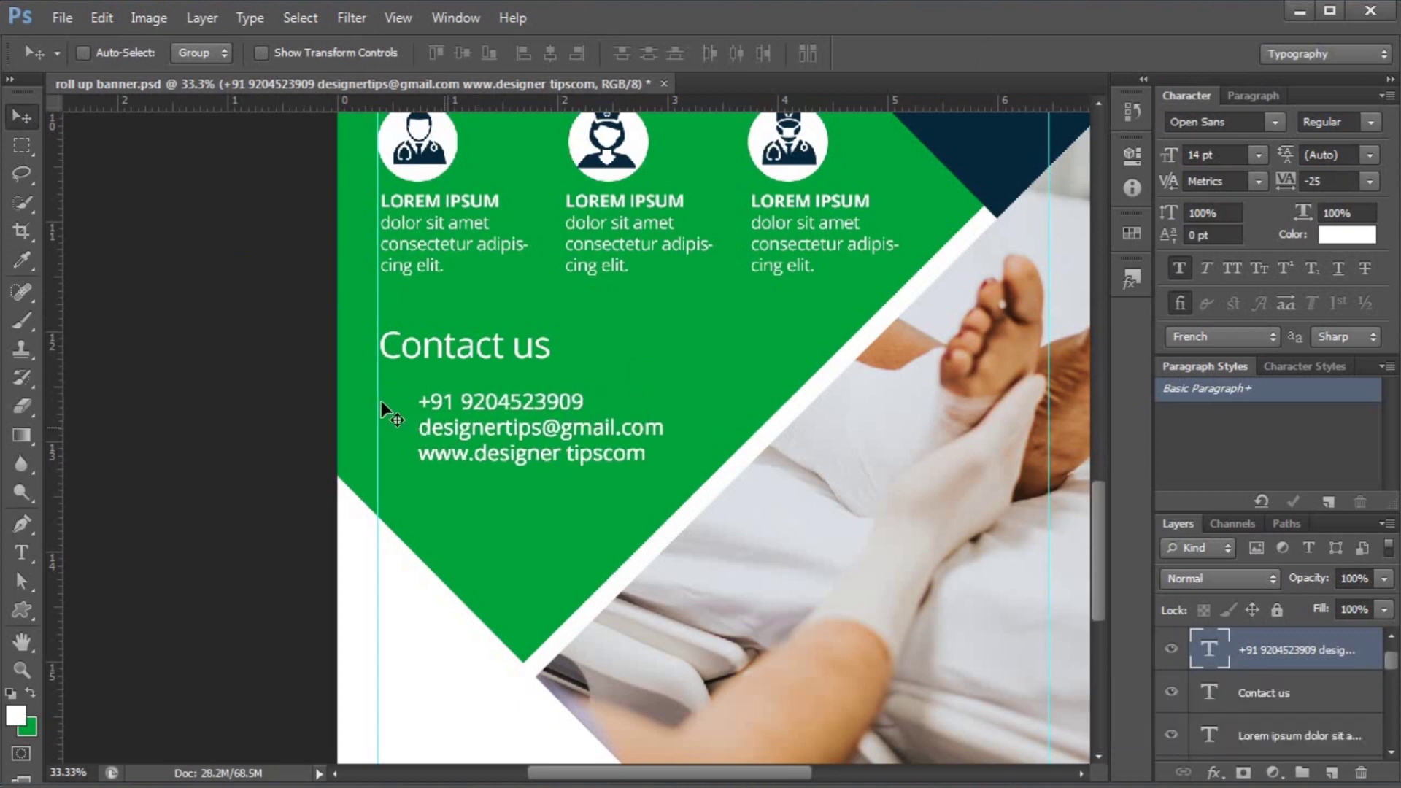
- Draw a telephone custom shape and place it left of the phone line
left_click(28, 614)
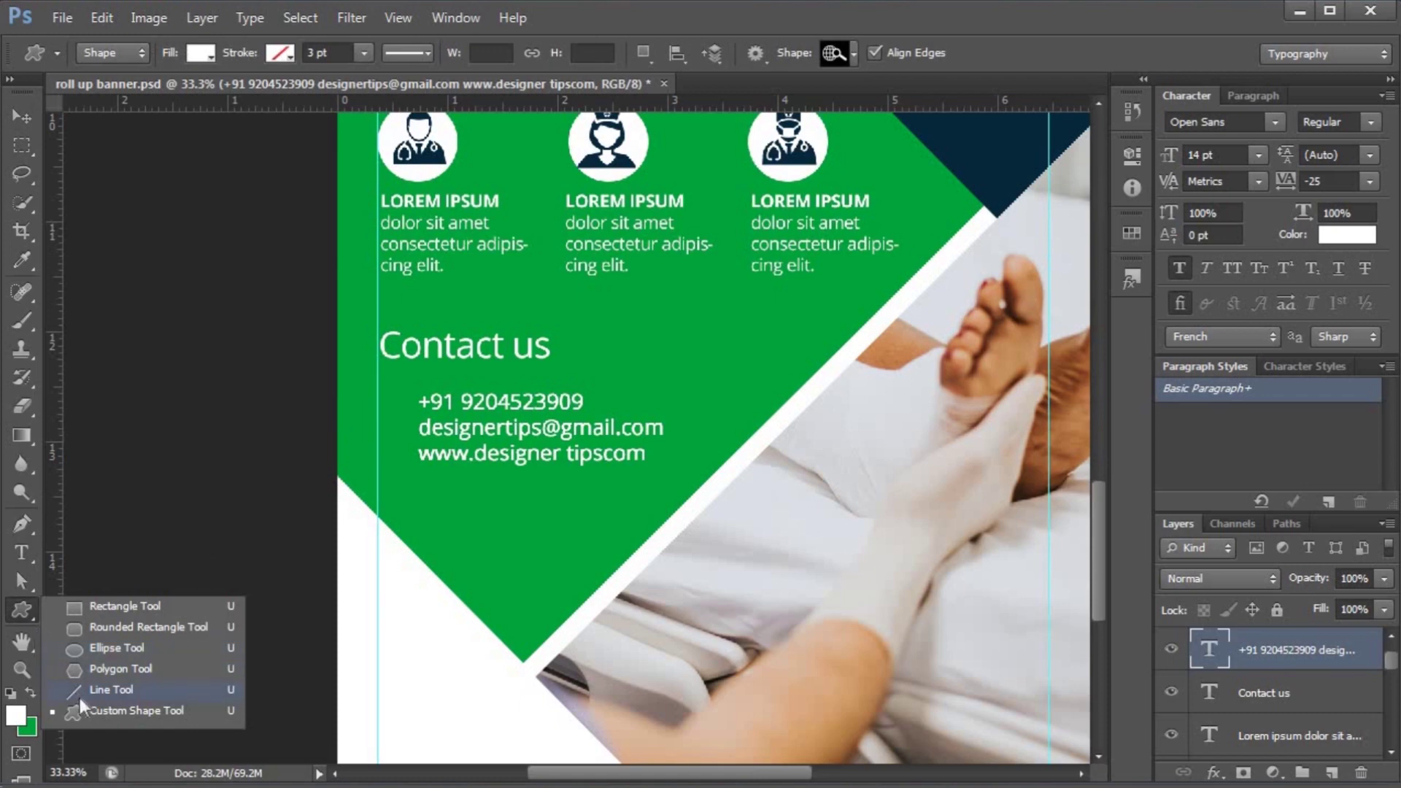
left_click(90, 711)
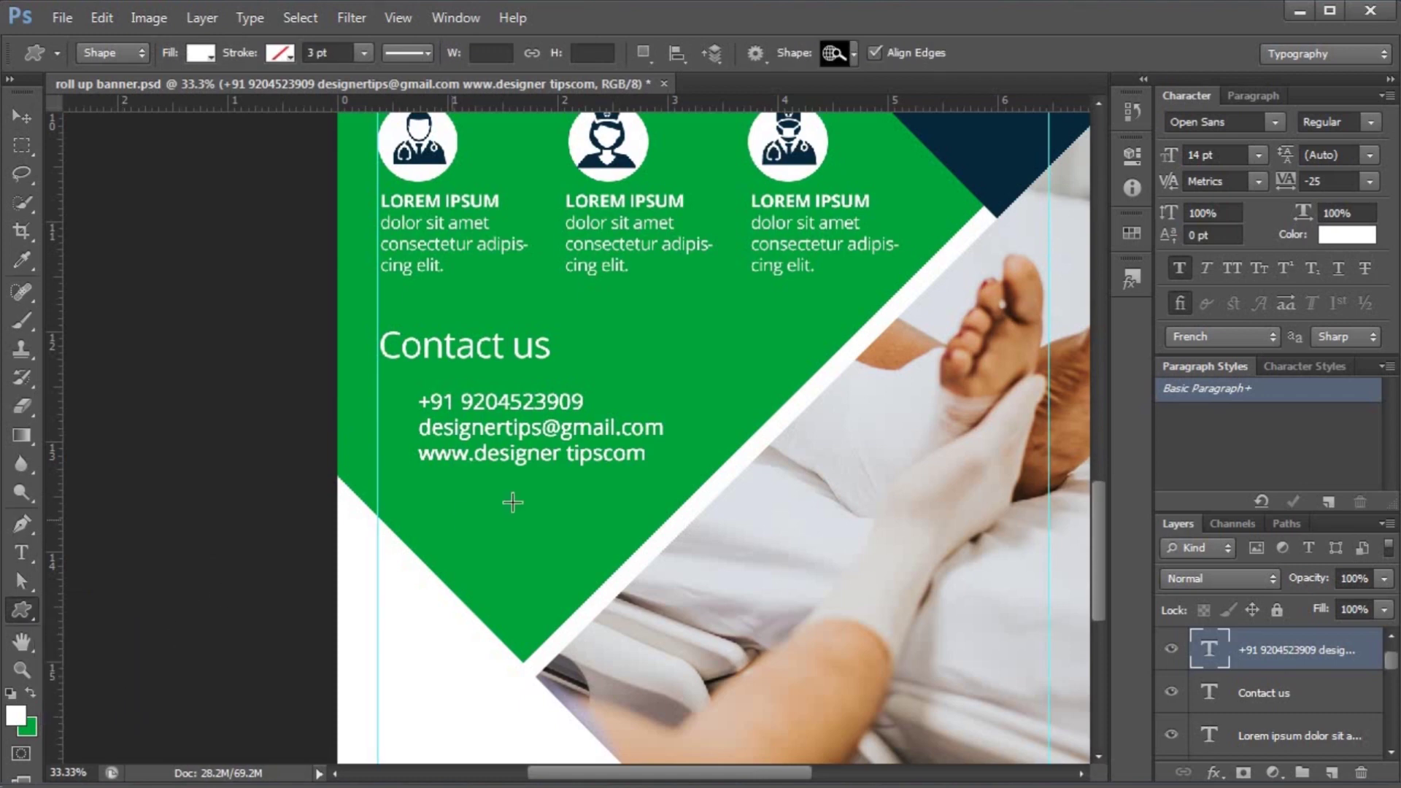
left_click(853, 53)
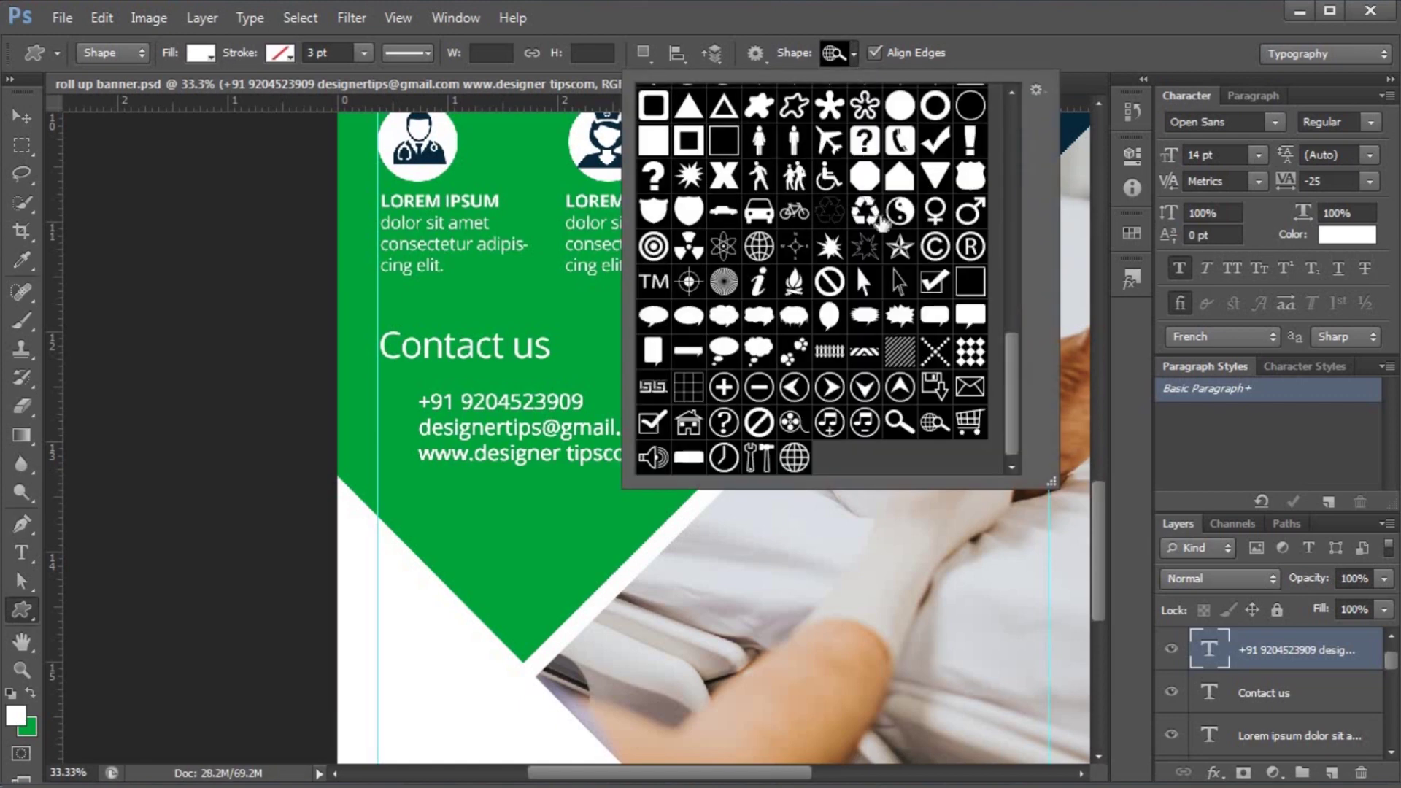
scroll(902, 286, "up", 8)
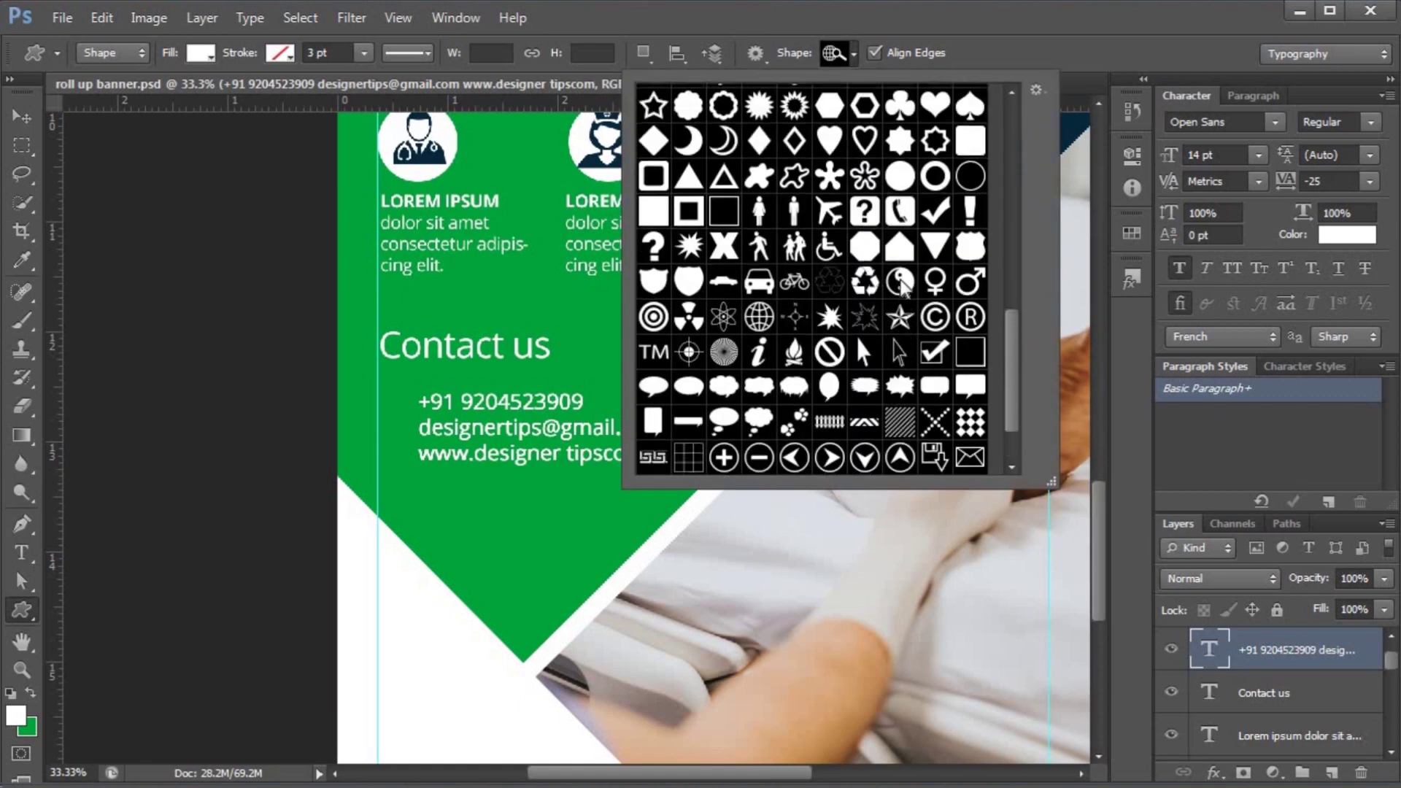
left_click(793, 140)
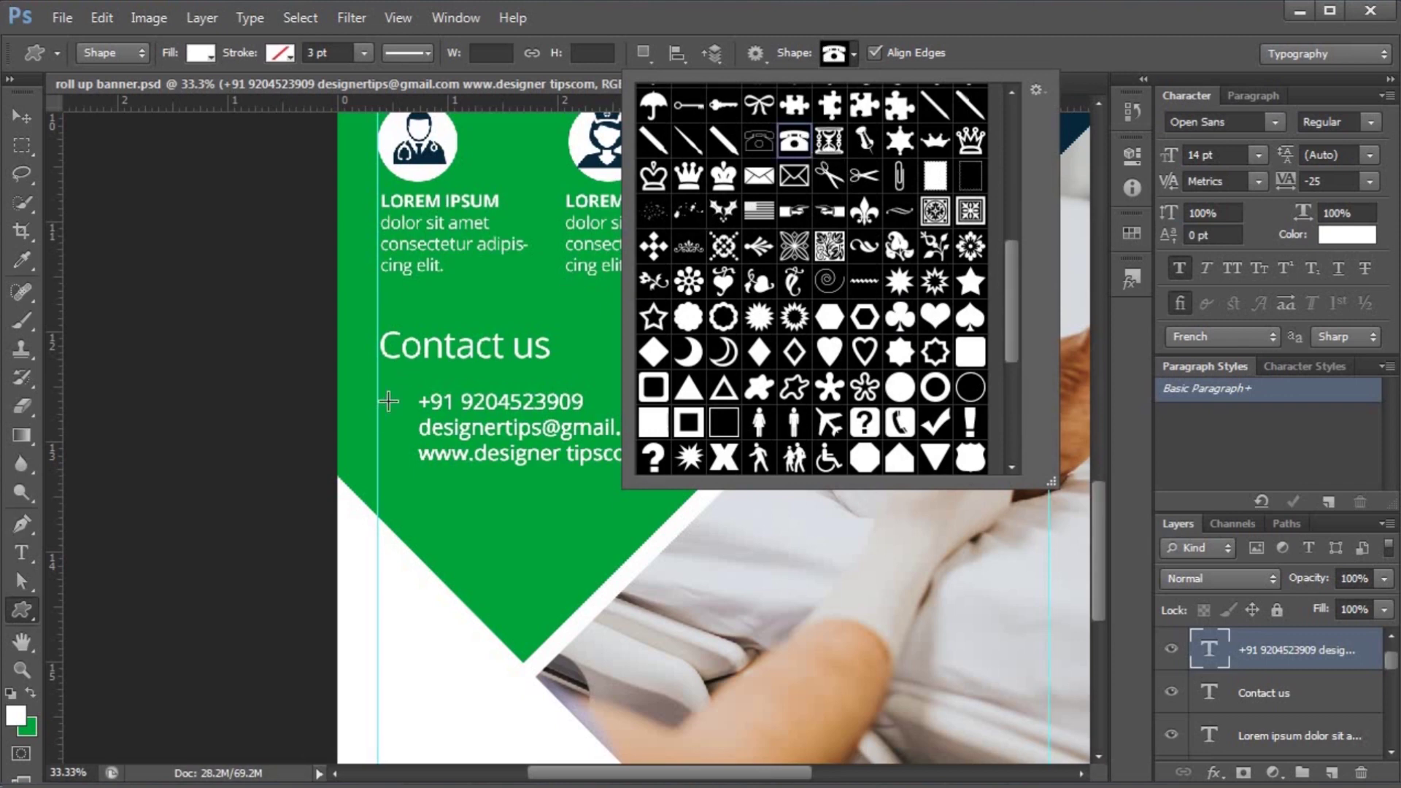
left_click_drag(388, 400, 416, 423)
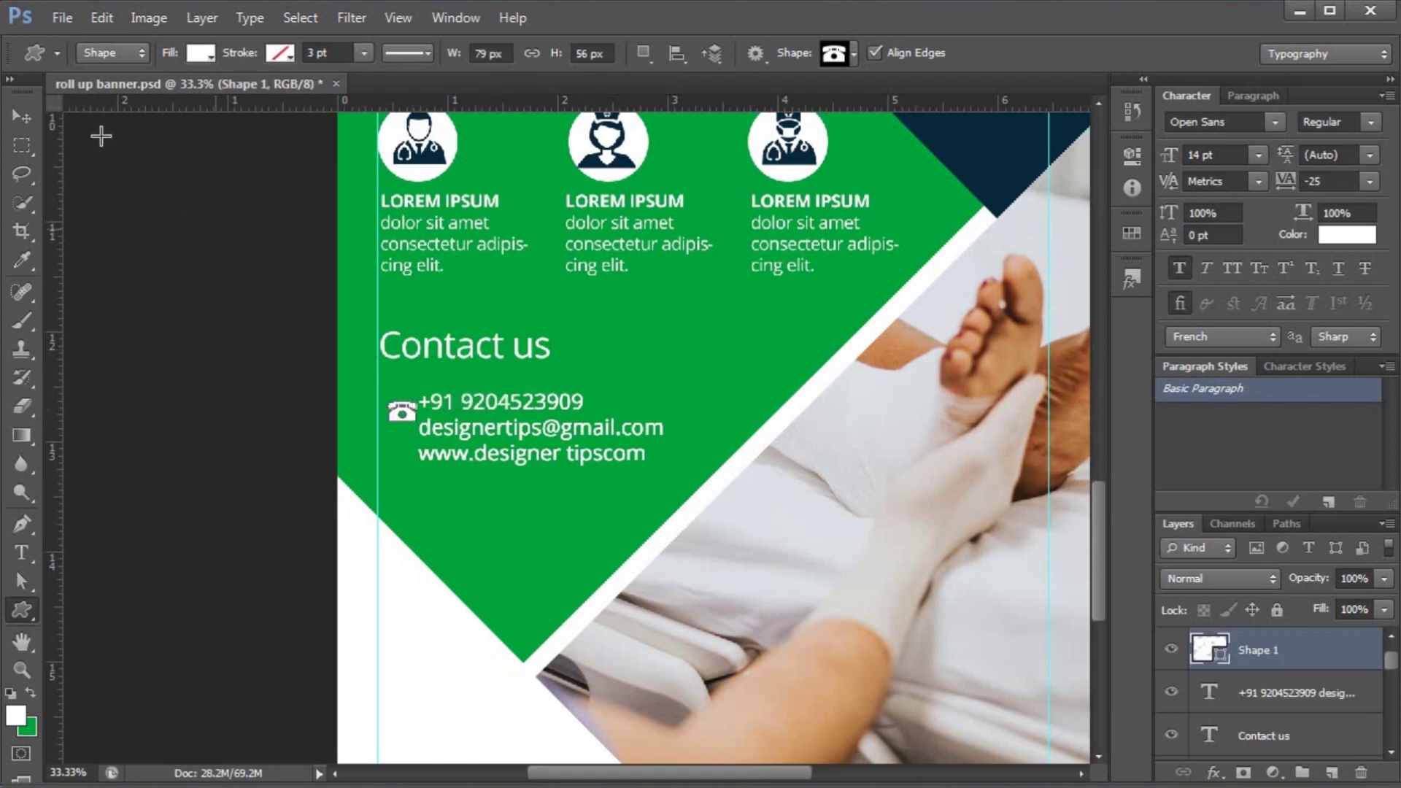
left_click(22, 116)
left_click_drag(405, 411, 396, 401)
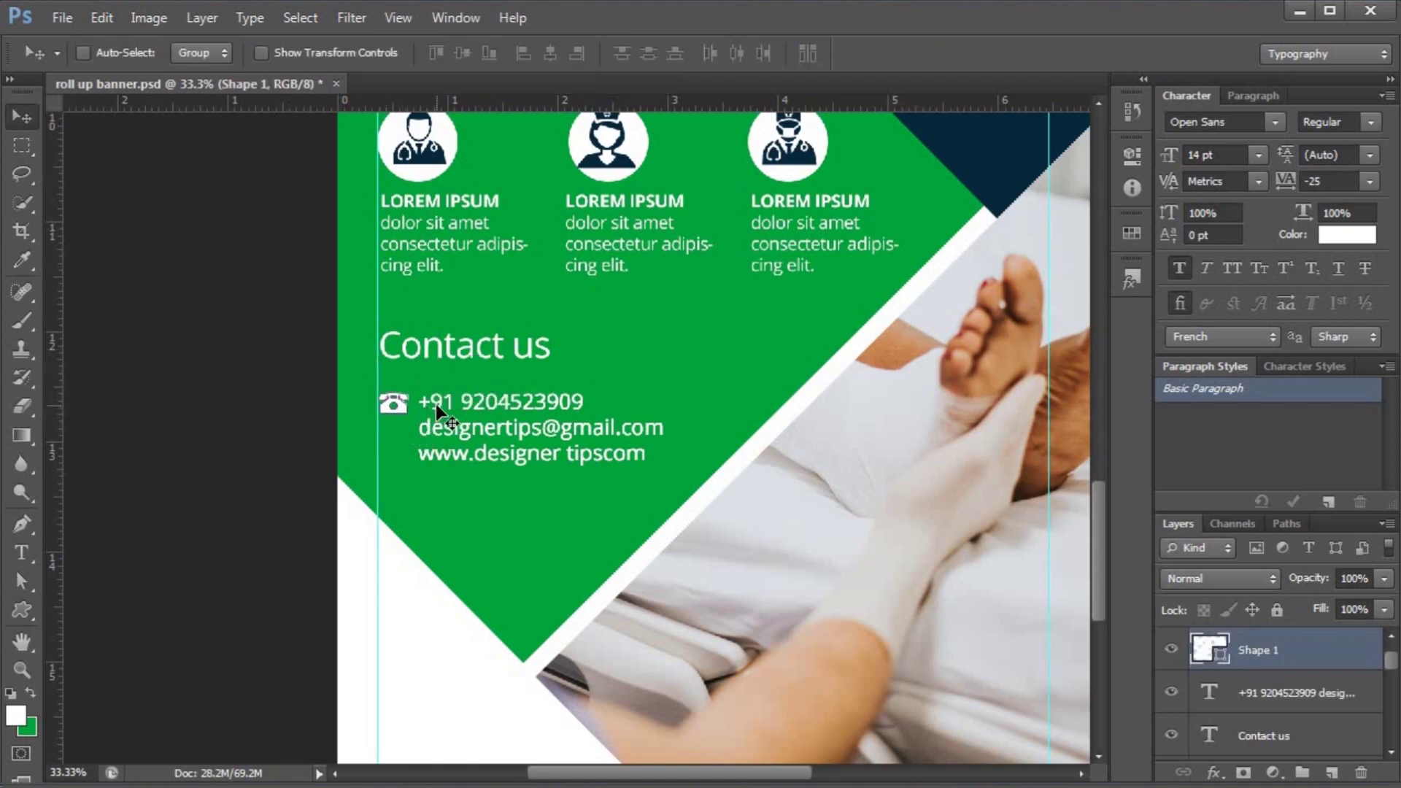
left_click_drag(436, 404, 481, 404)
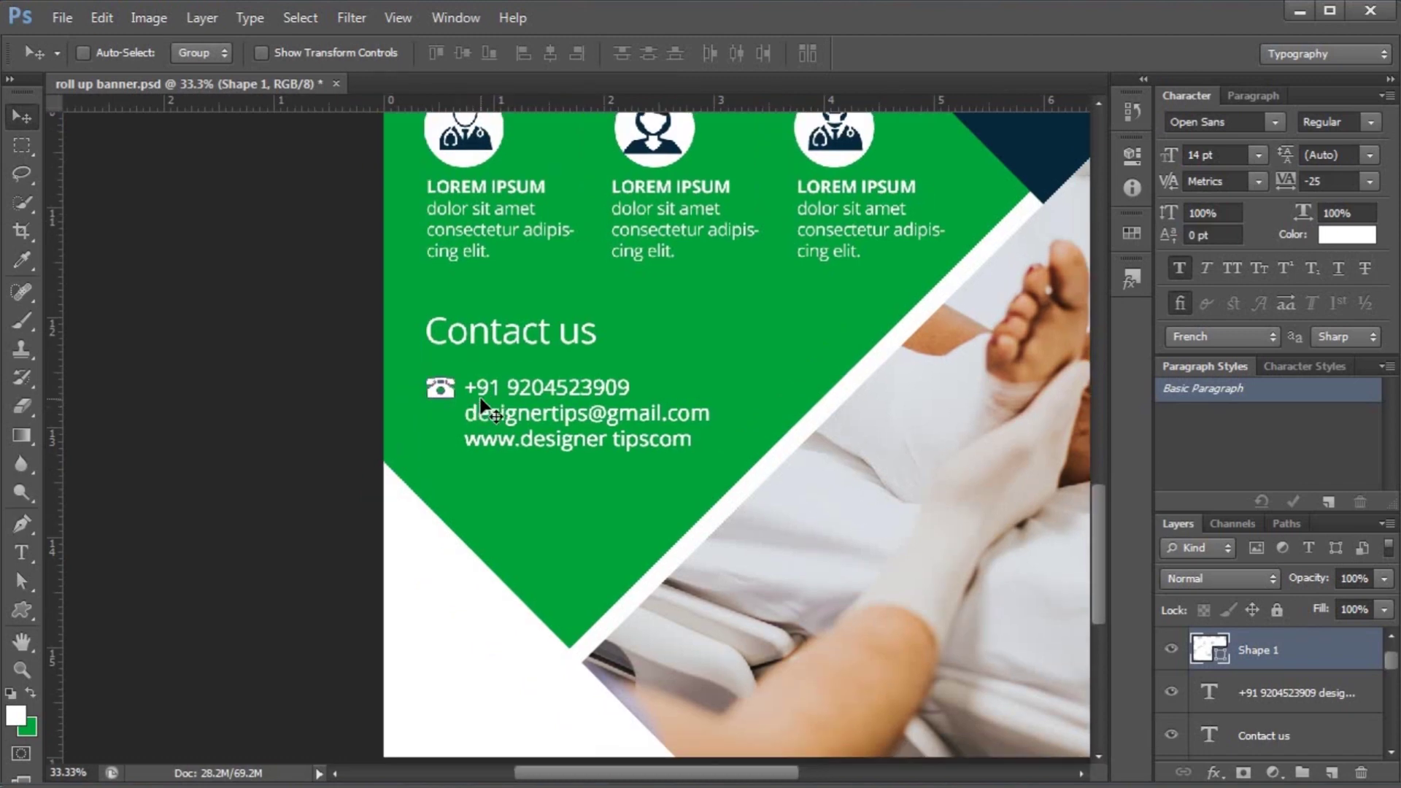
- Recolour the telephone icon to the doctor icons' dark navy #07283b
double_click(1211, 647)
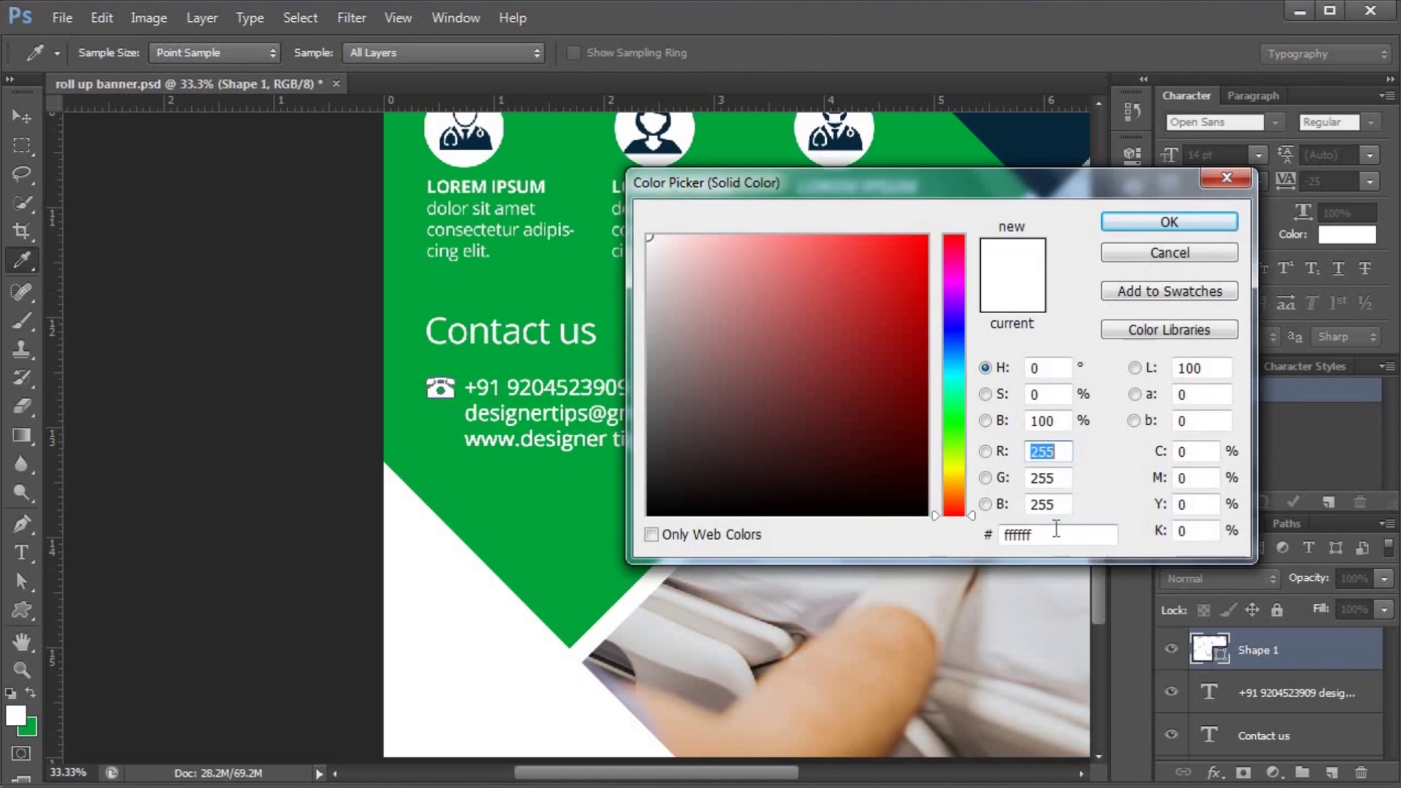
left_click(476, 141)
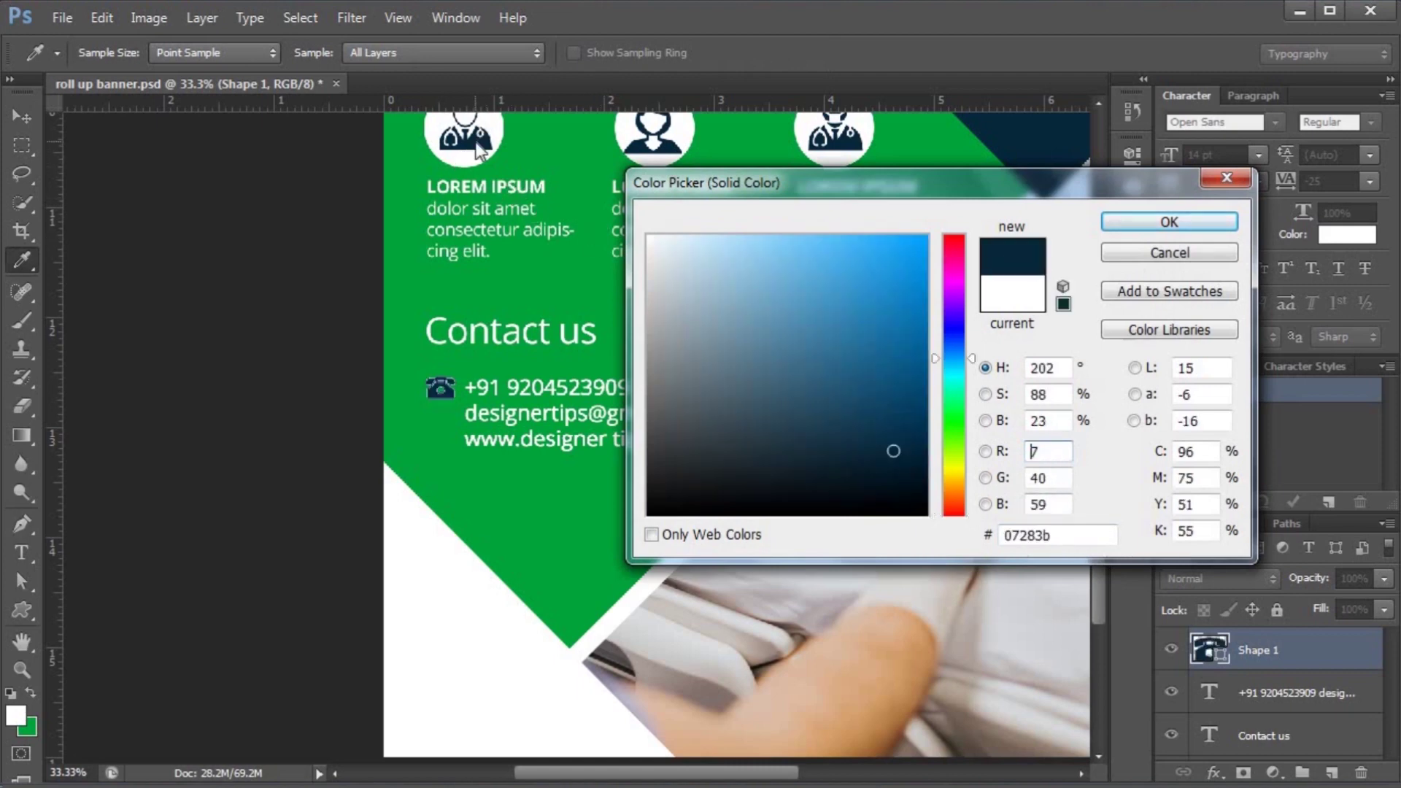
left_click(1169, 221)
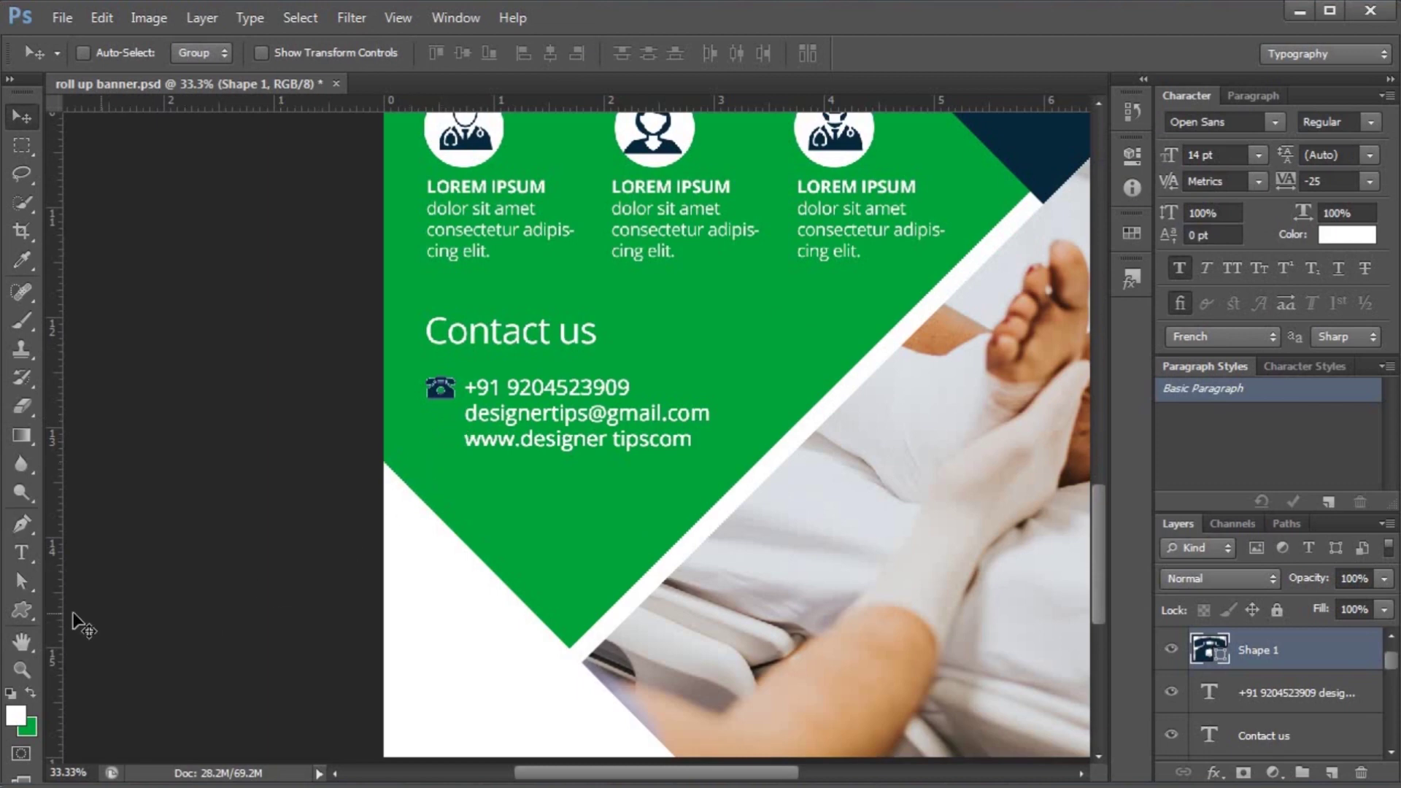
left_click(22, 610)
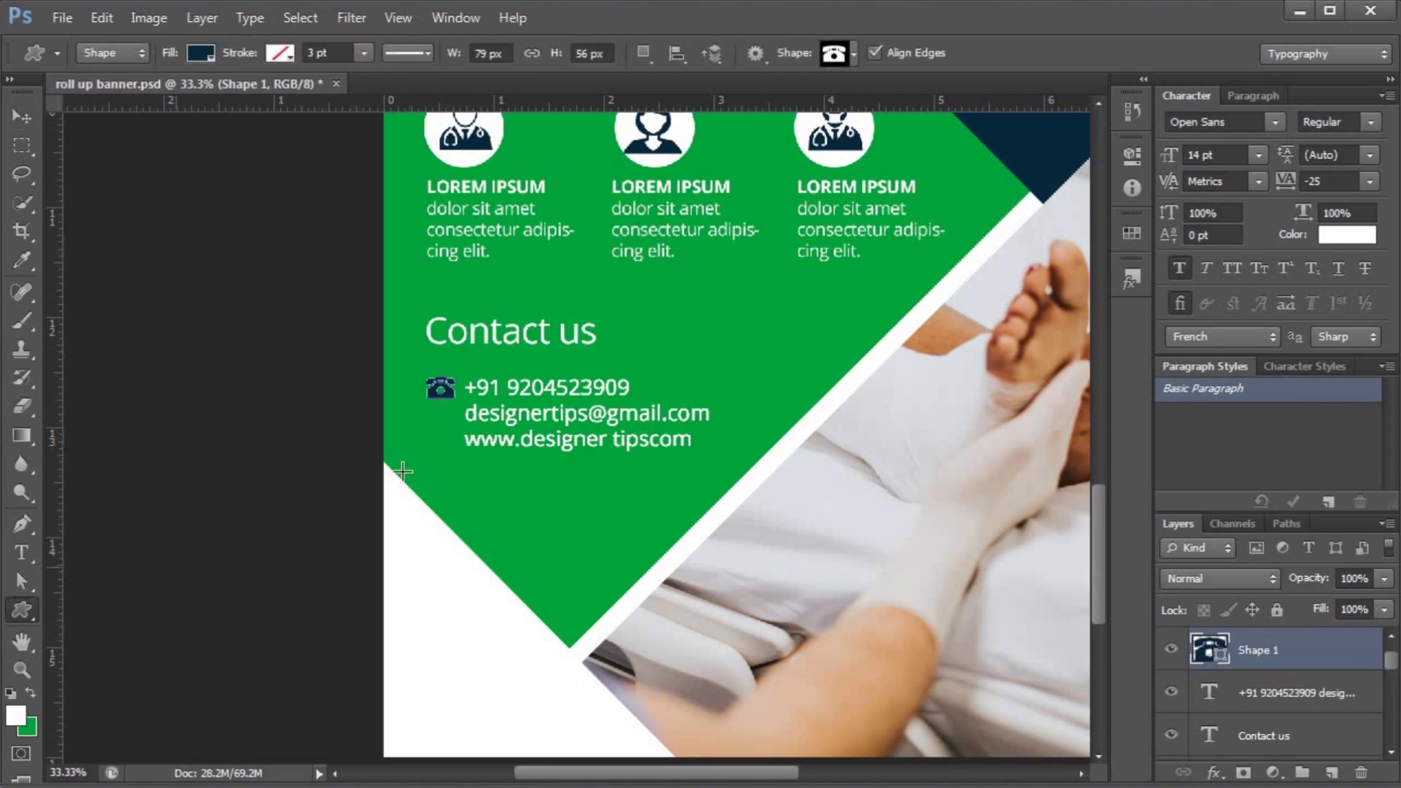
- Draw an envelope custom shape beside the email address
left_click(852, 54)
left_click(759, 175)
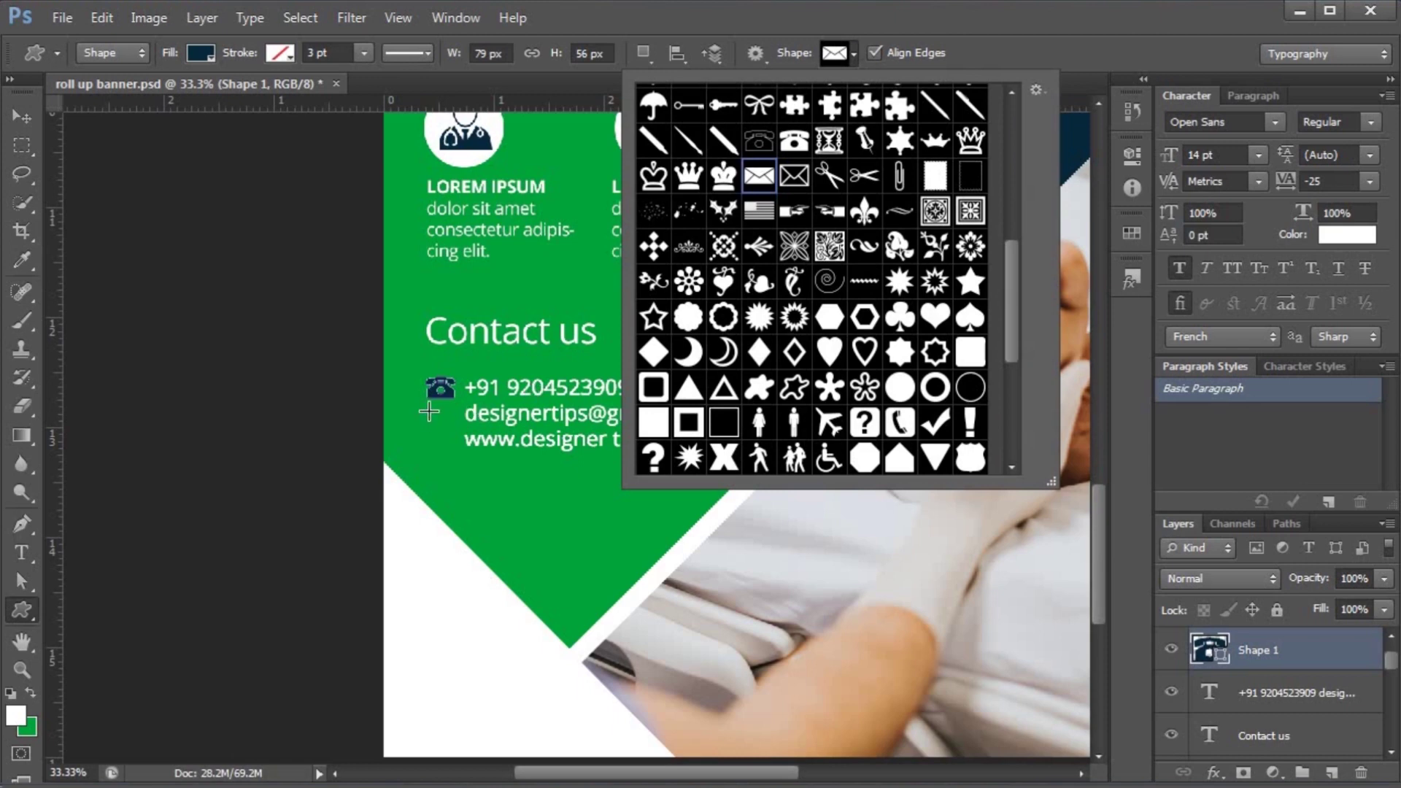
left_click(429, 413)
left_click_drag(428, 412, 456, 426)
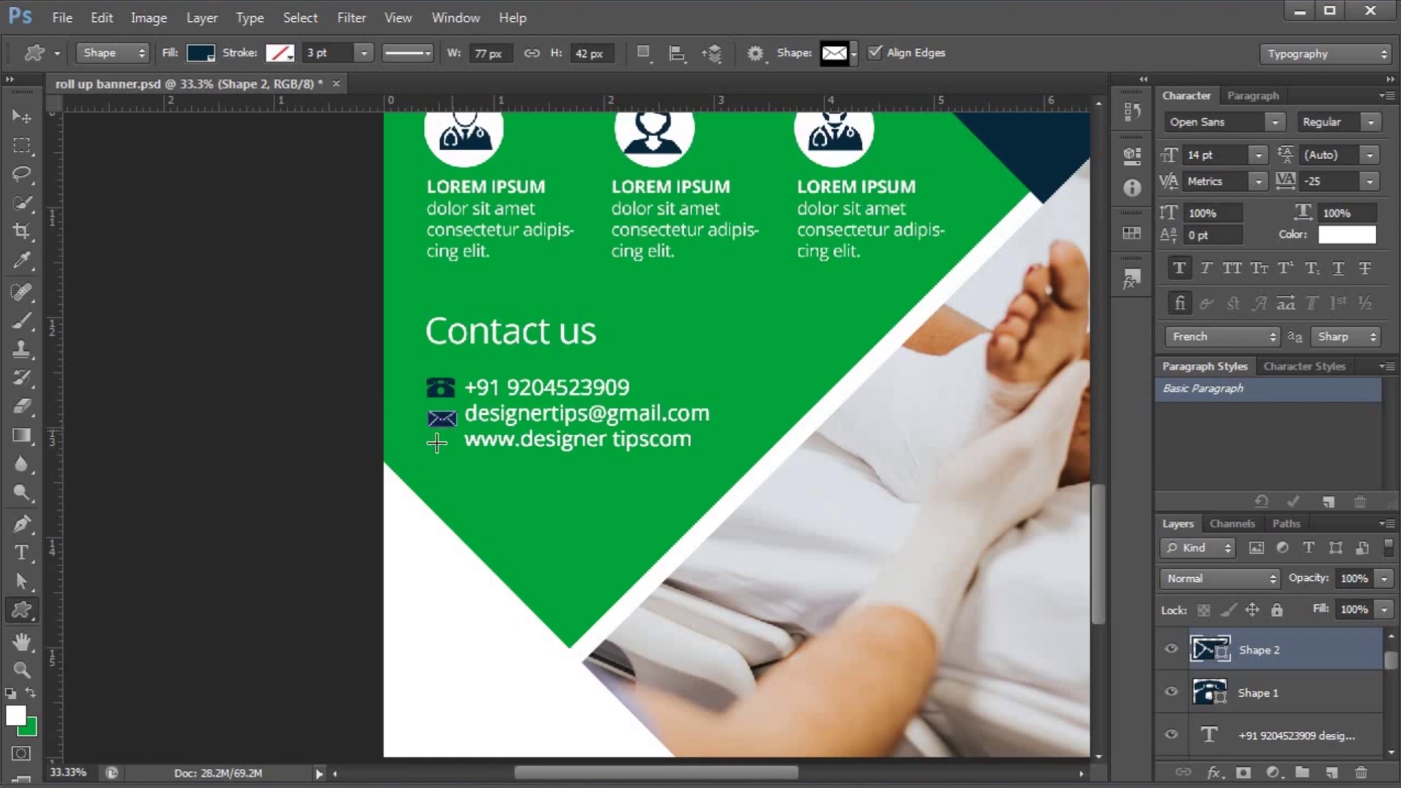
- Draw a globe custom shape beside the web address
left_click(854, 55)
scroll(883, 395, "down", 5)
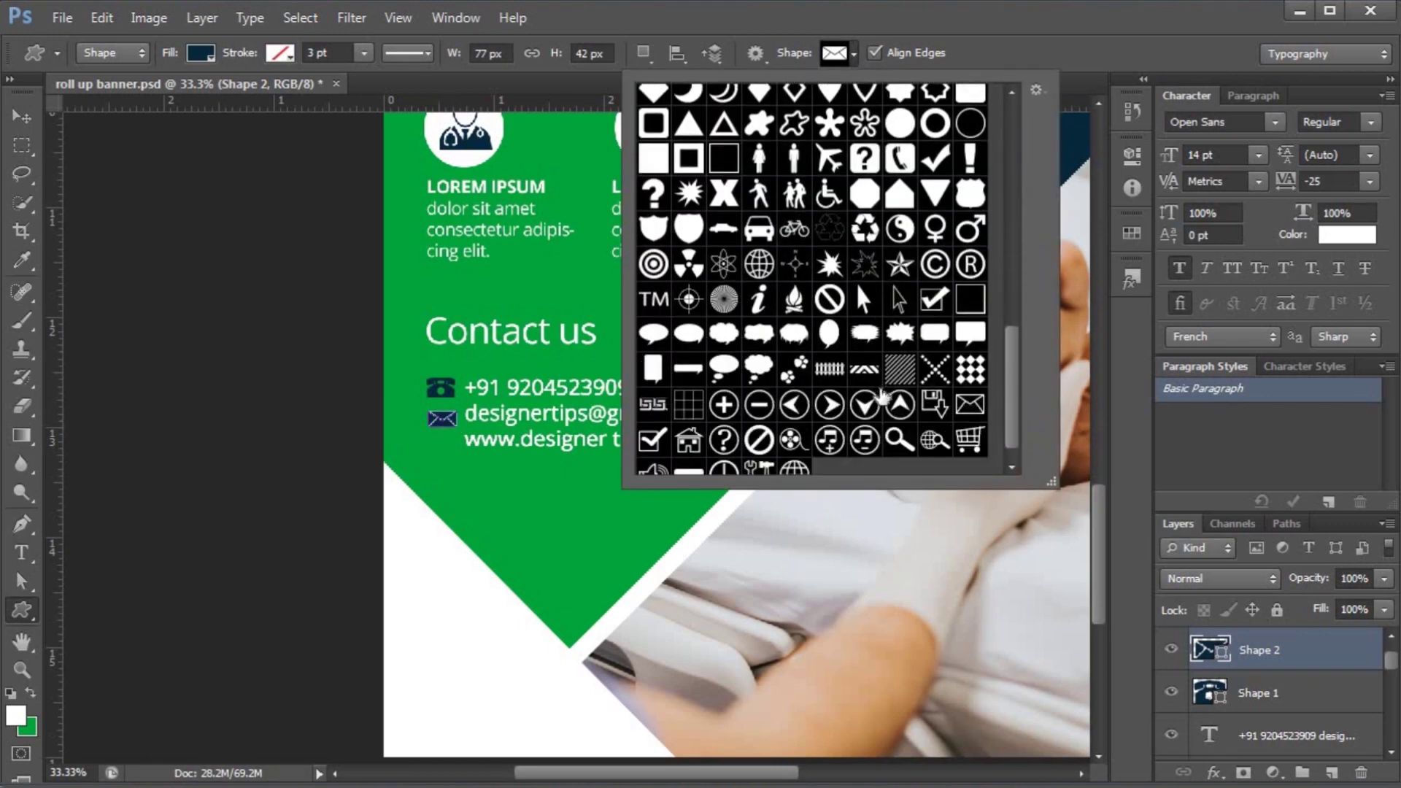
scroll(883, 394, "down", 1)
left_click(794, 457)
left_click_drag(432, 438, 456, 462)
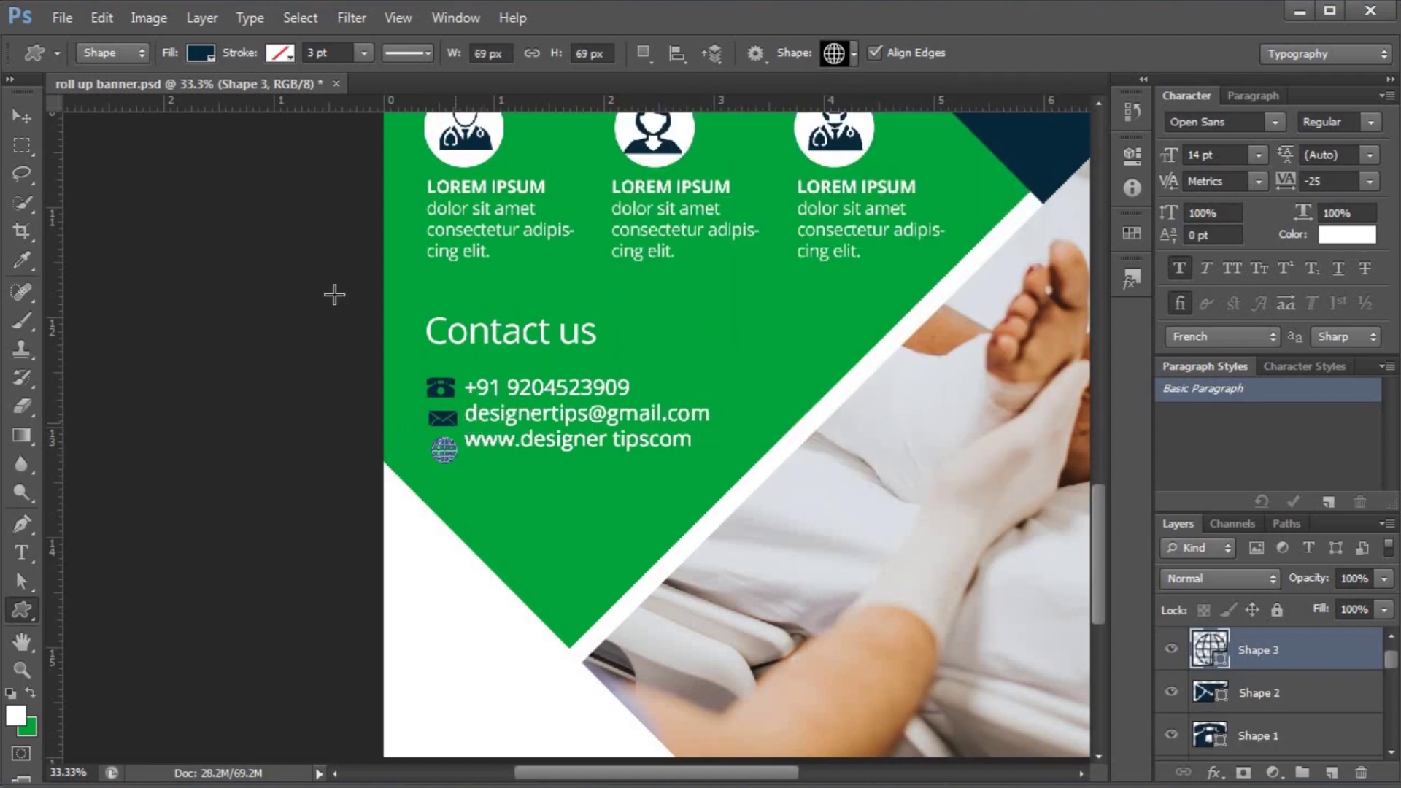
- Nudge the globe icon into line with its text and select the envelope icon's layer
left_click(22, 118)
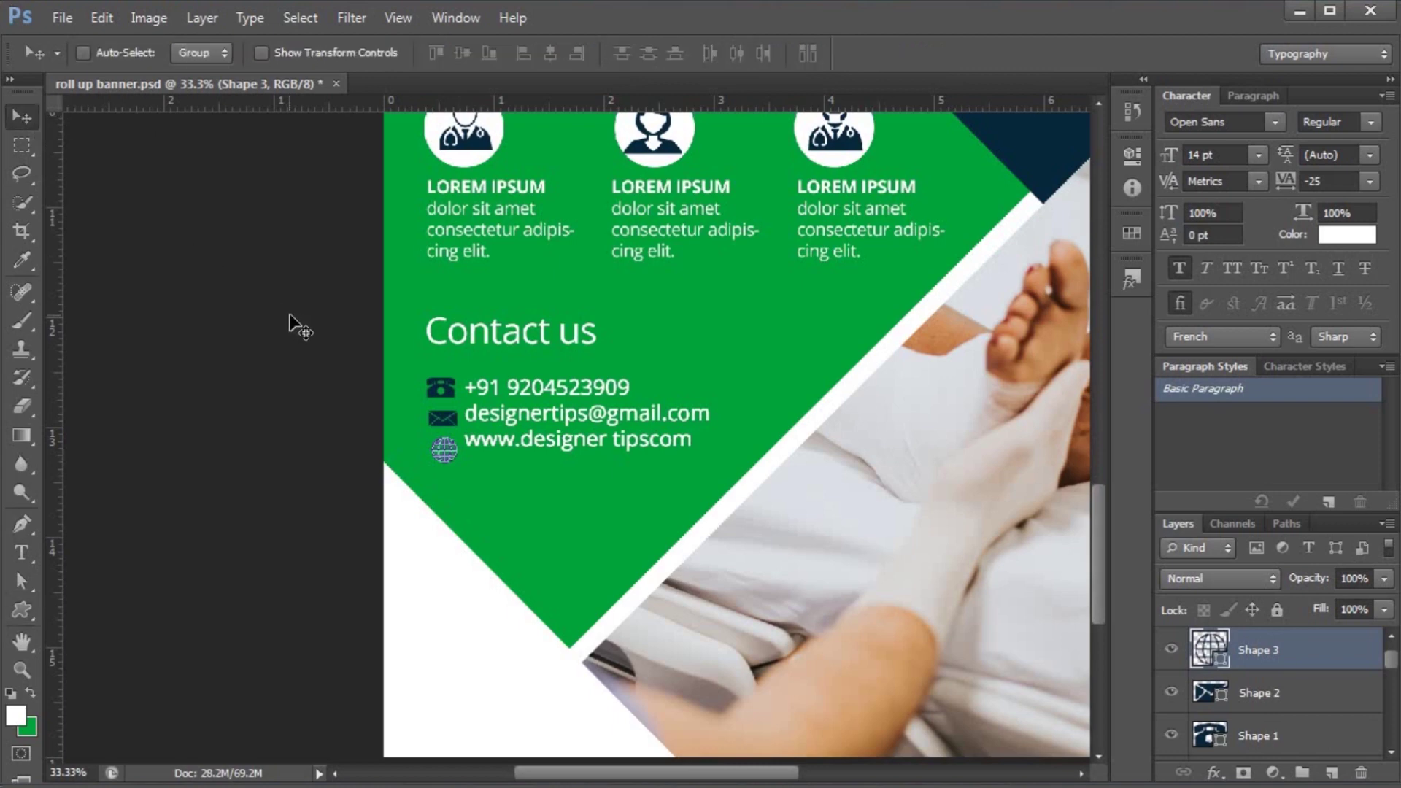
key("ctrl+plus")
left_click_drag(413, 447, 645, 407)
key("shift+Up")
key("shift+Left")
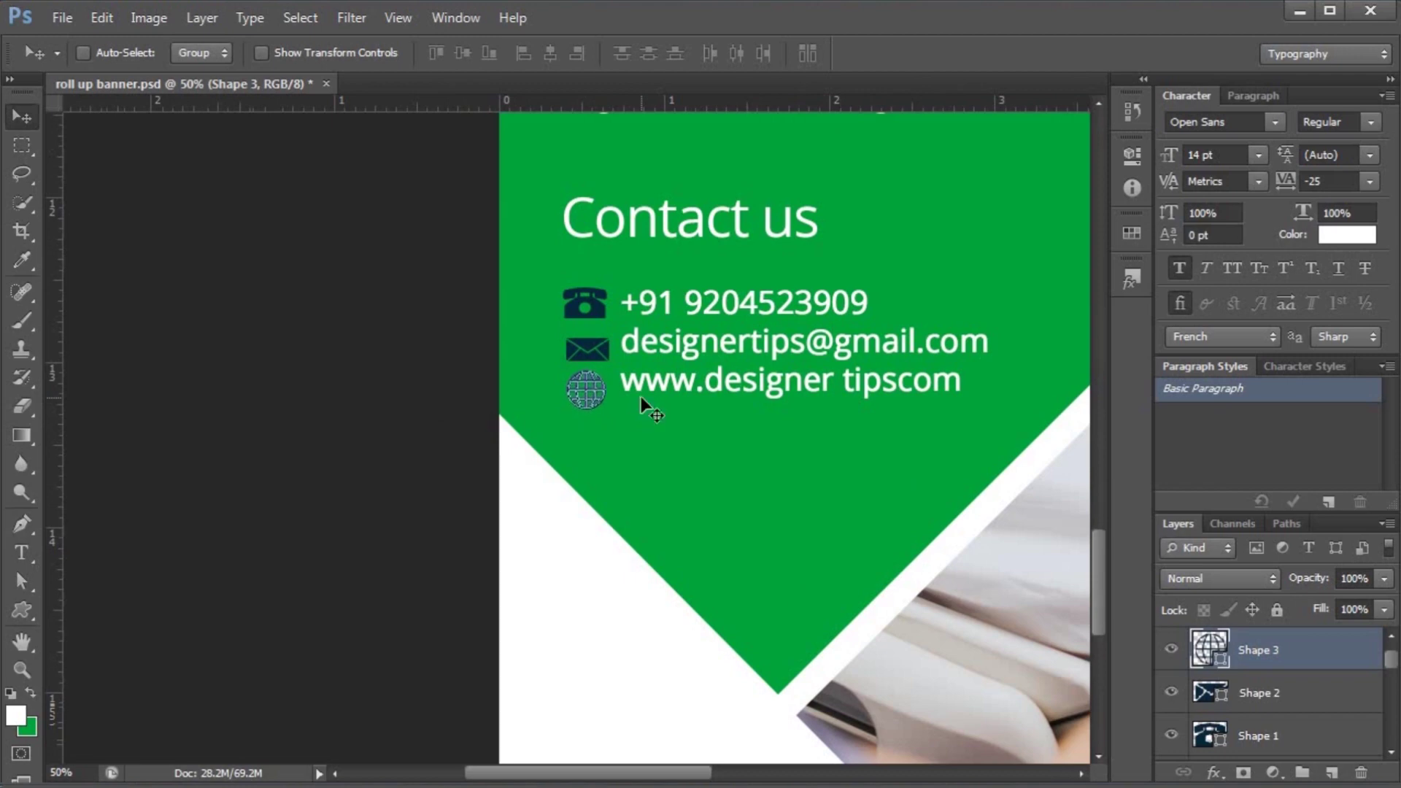
right_click(591, 343)
left_click(636, 359)
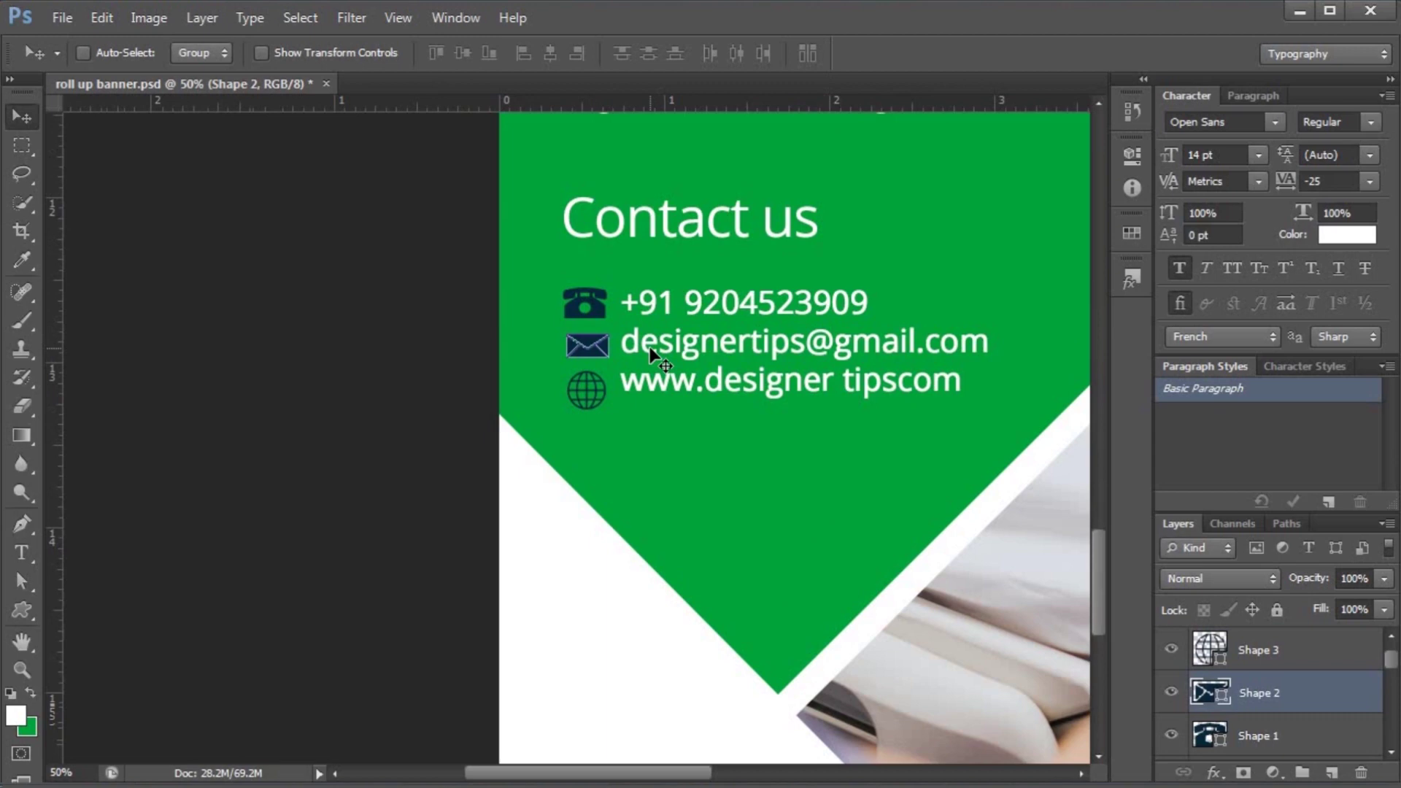
- Set the leading of all three contact lines to 19 pt
key("t")
left_click(660, 354)
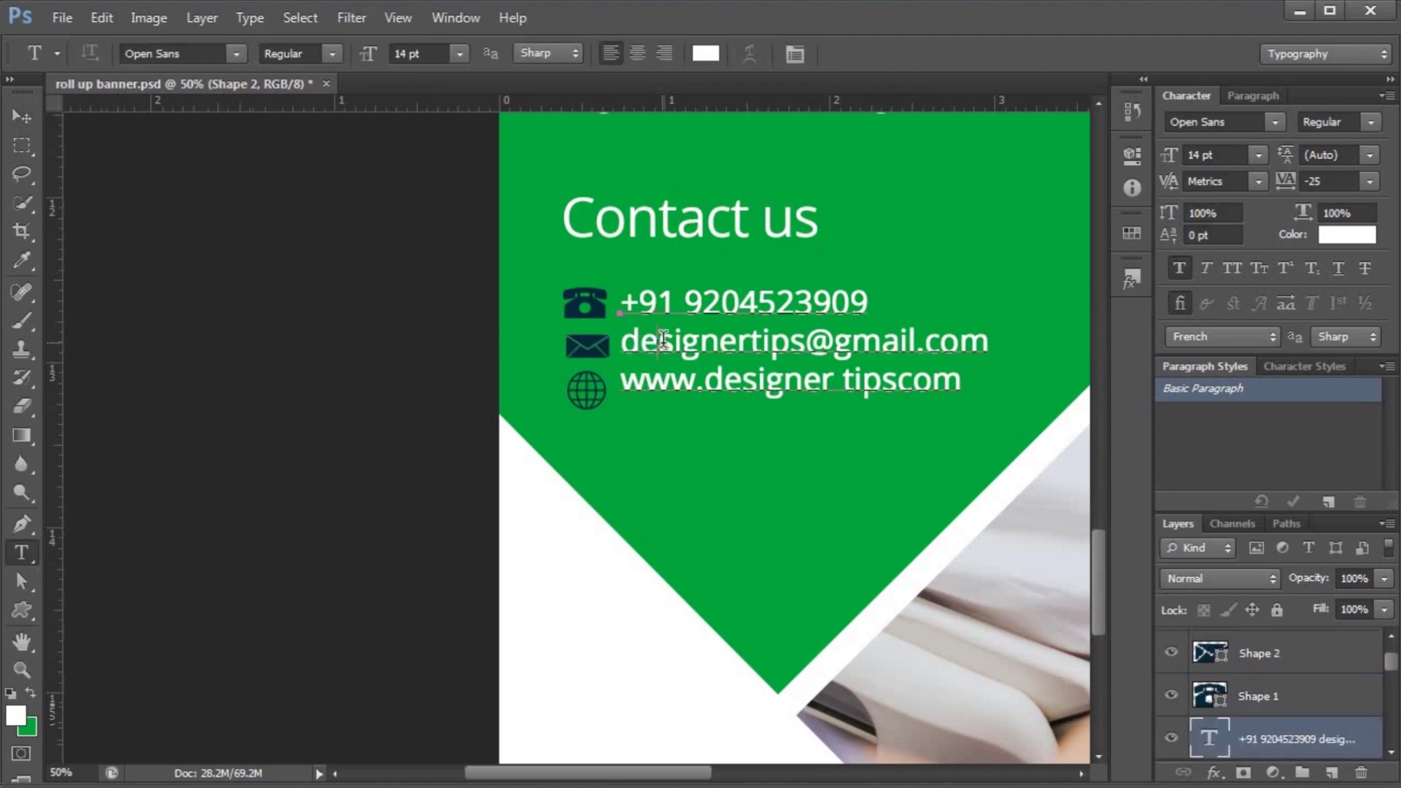
key("ctrl+a")
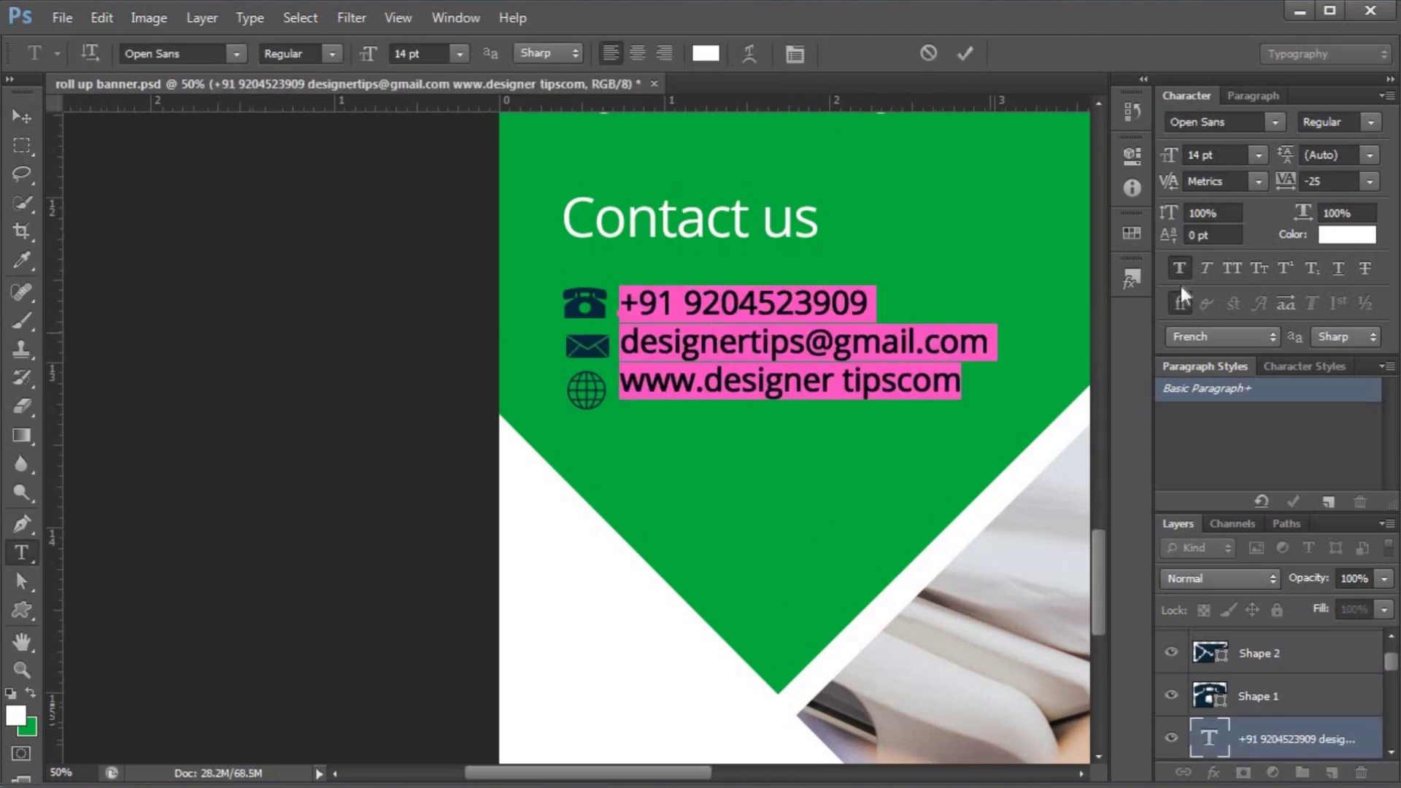
left_click(1370, 156)
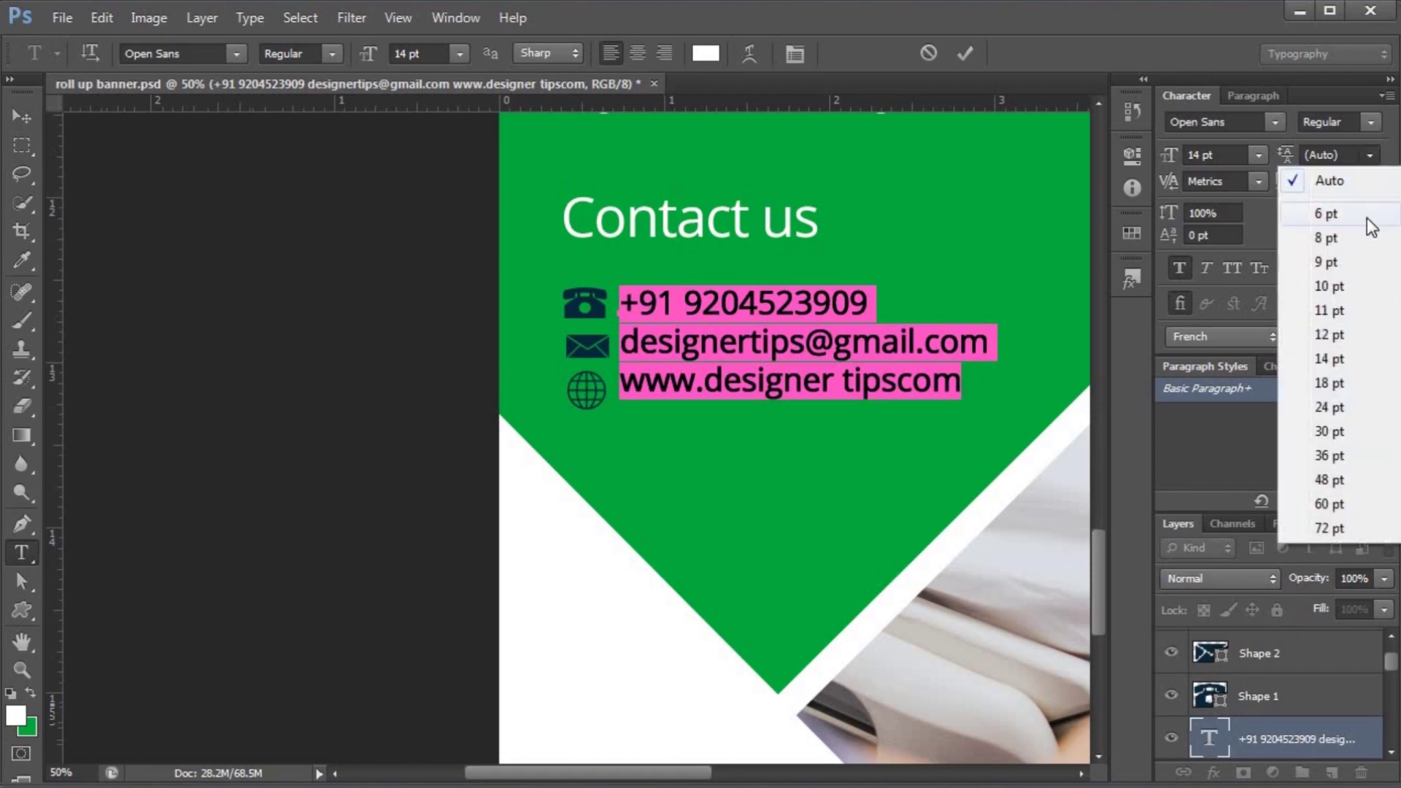
left_click(1338, 383)
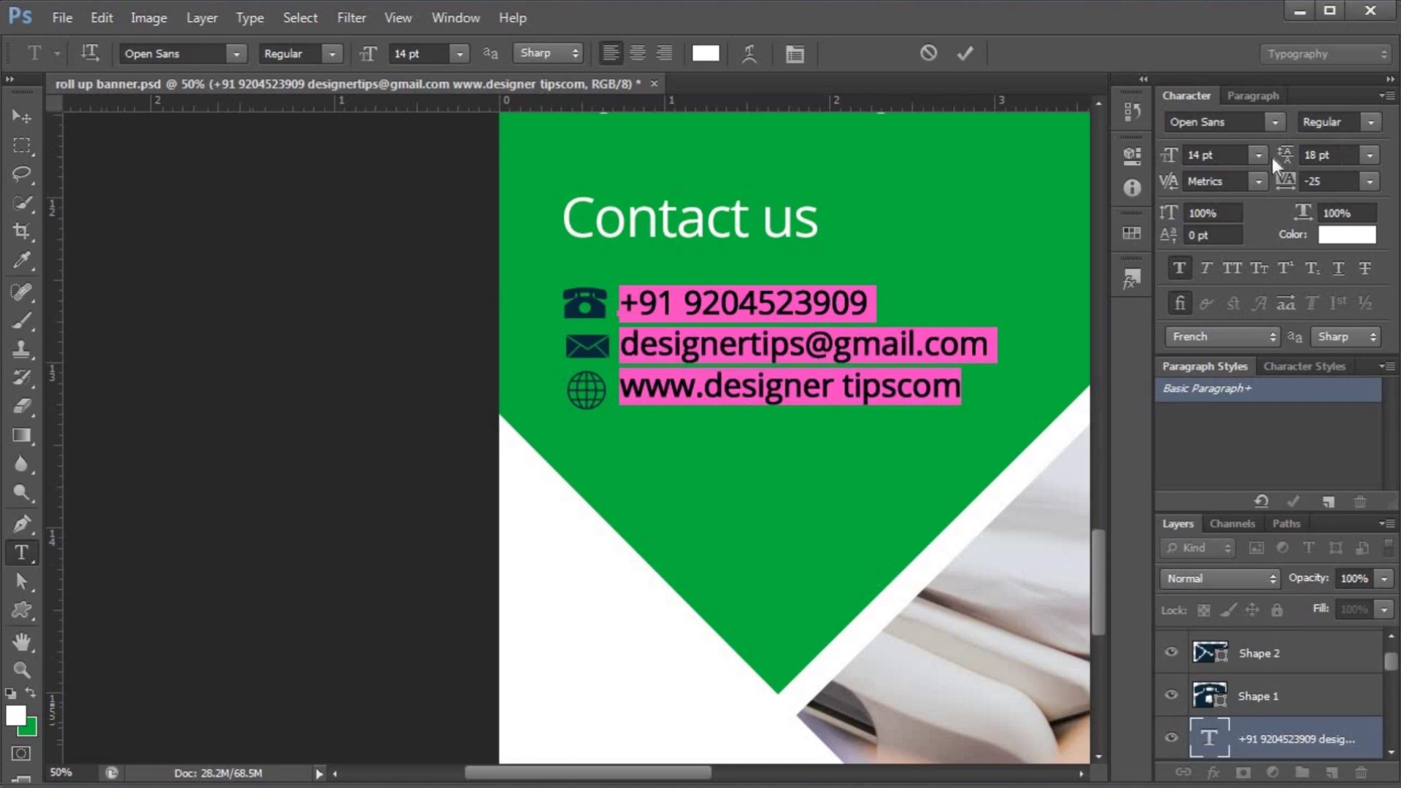
left_click(1285, 170)
type("19")
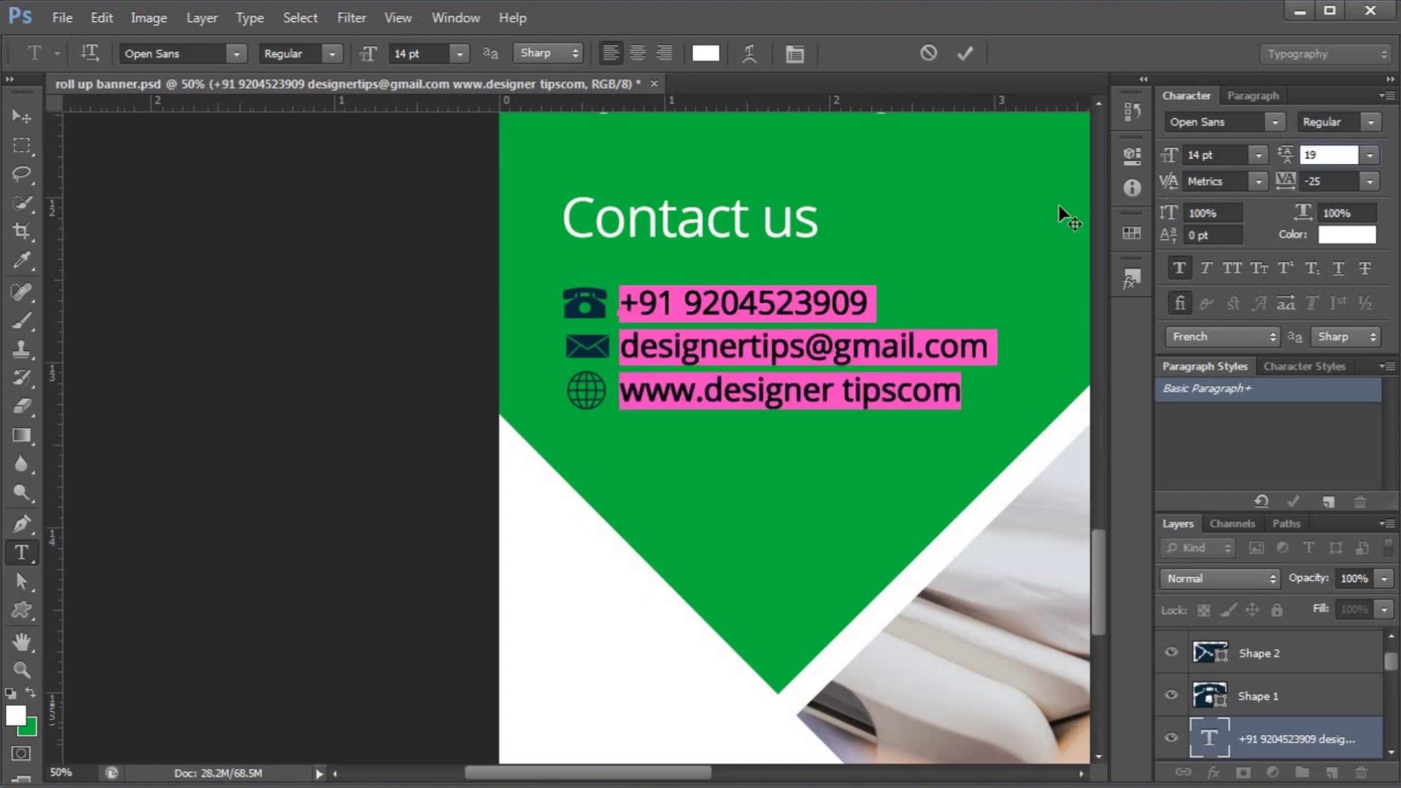
key("Return")
key("v")
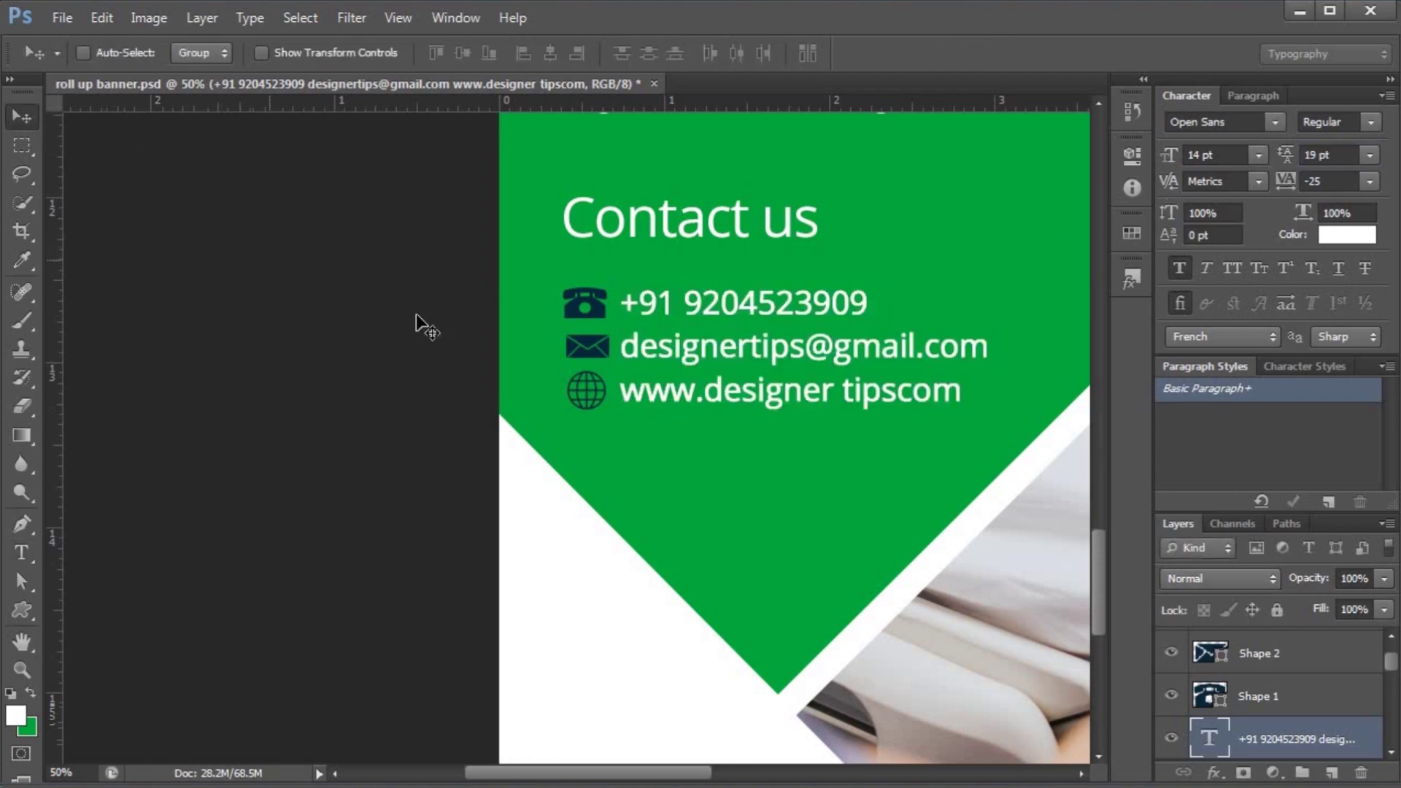
key("ctrl+minus")
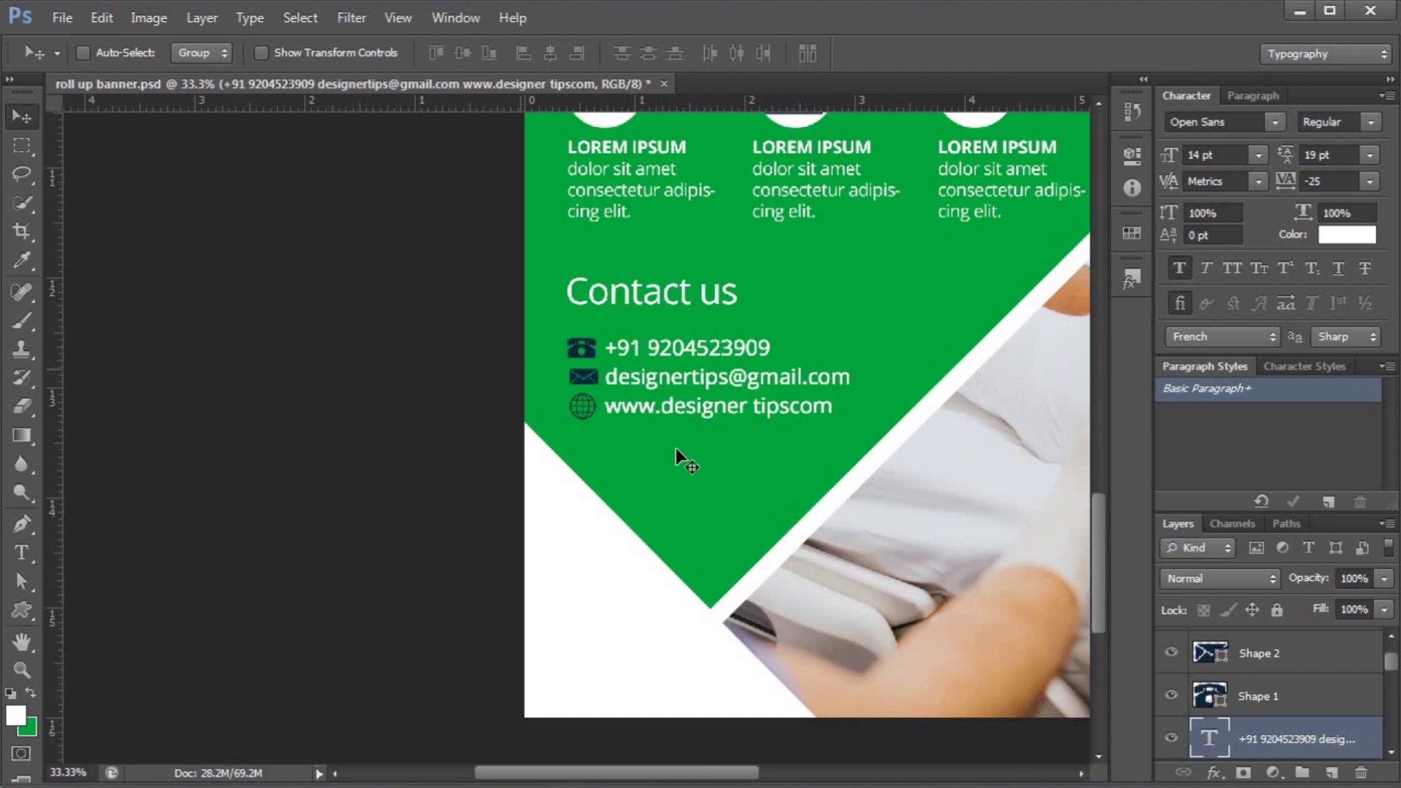
- Select the Contact us heading layer and move it slightly down
scroll(666, 491, "up", 1)
right_click(666, 343)
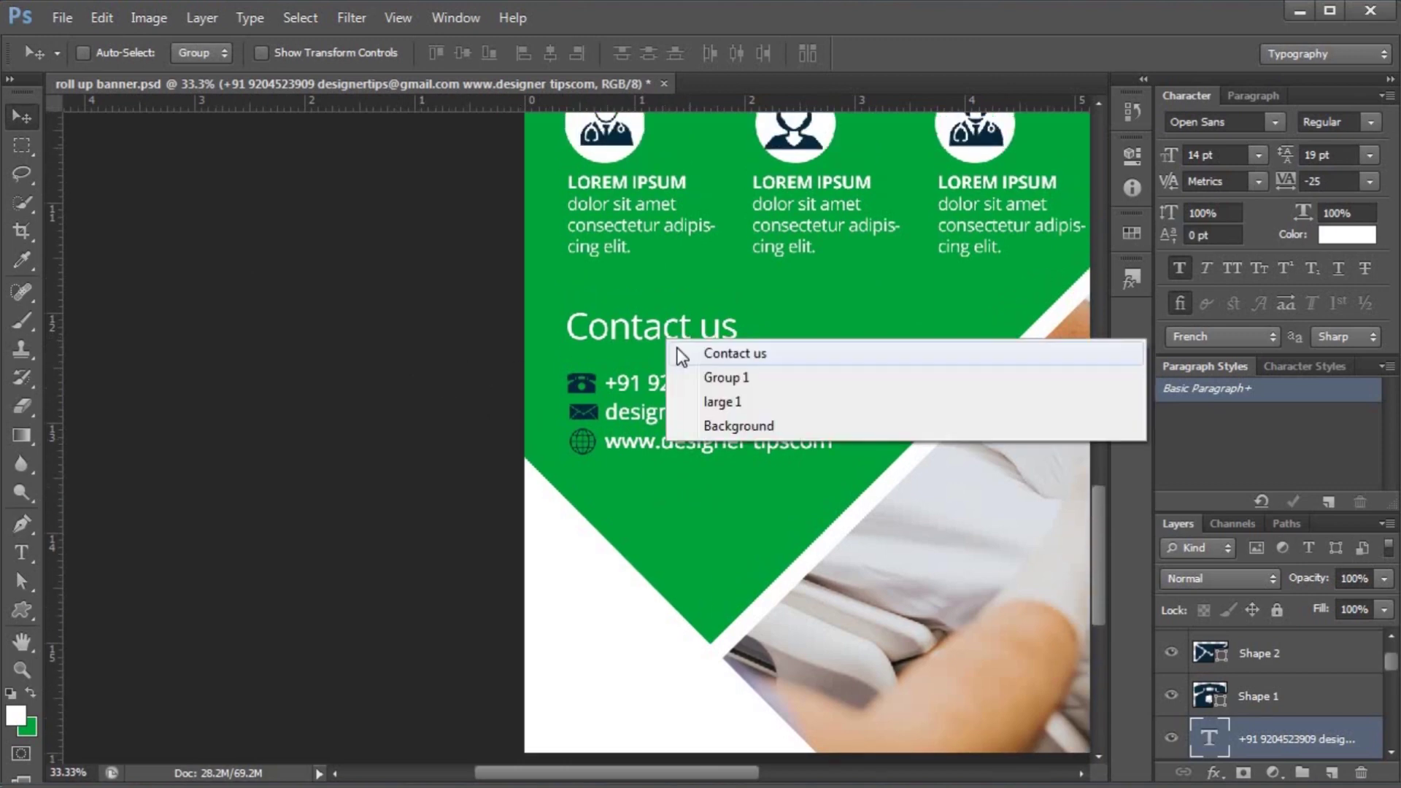
left_click(682, 353)
left_click_drag(671, 343, 672, 357)
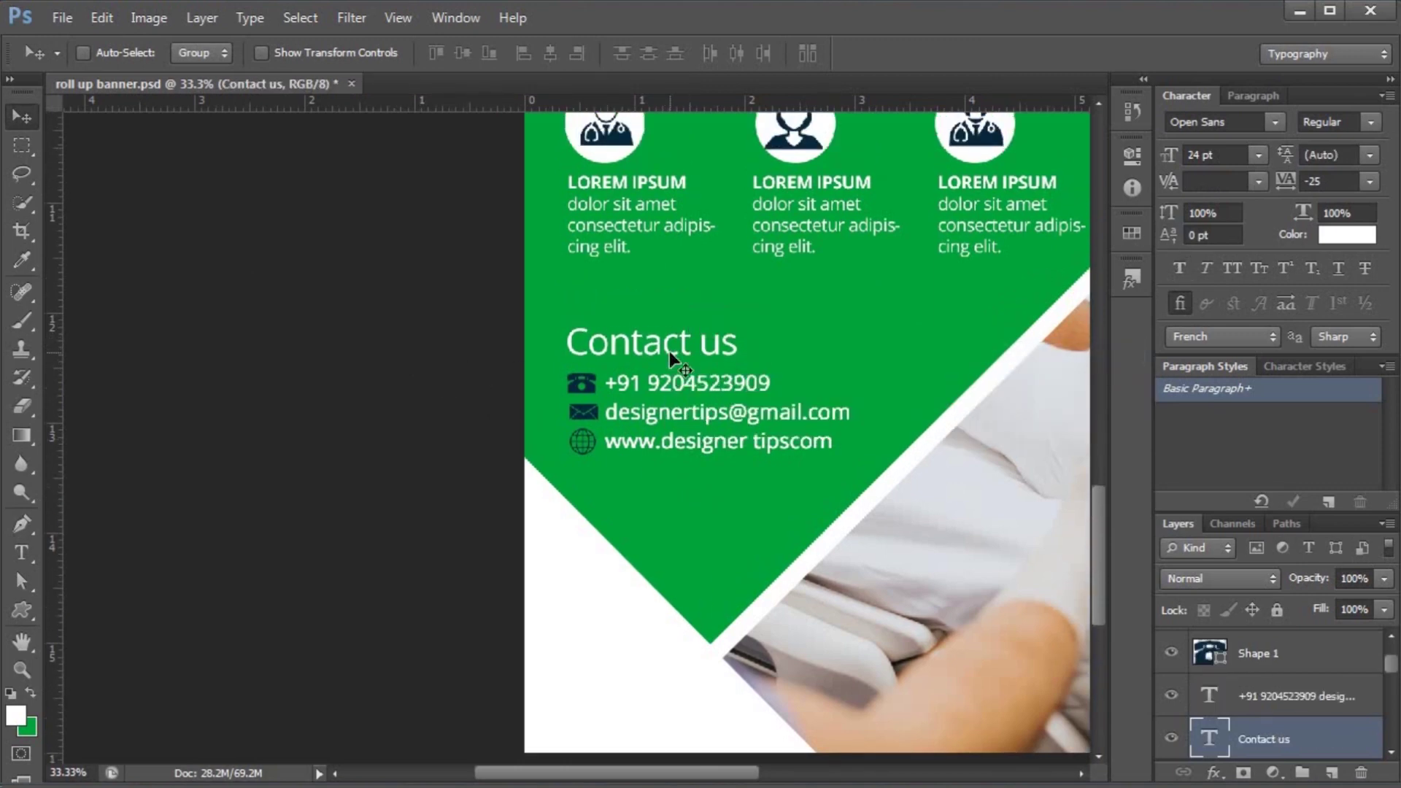
- Scale the Contact us heading up to about 118% and zoom out to the whole banner
key("ctrl+t")
left_click_drag(779, 320, 852, 297)
key("Return")
key("ctrl+minus")
key("ctrl+minus")
key("ctrl+minus")
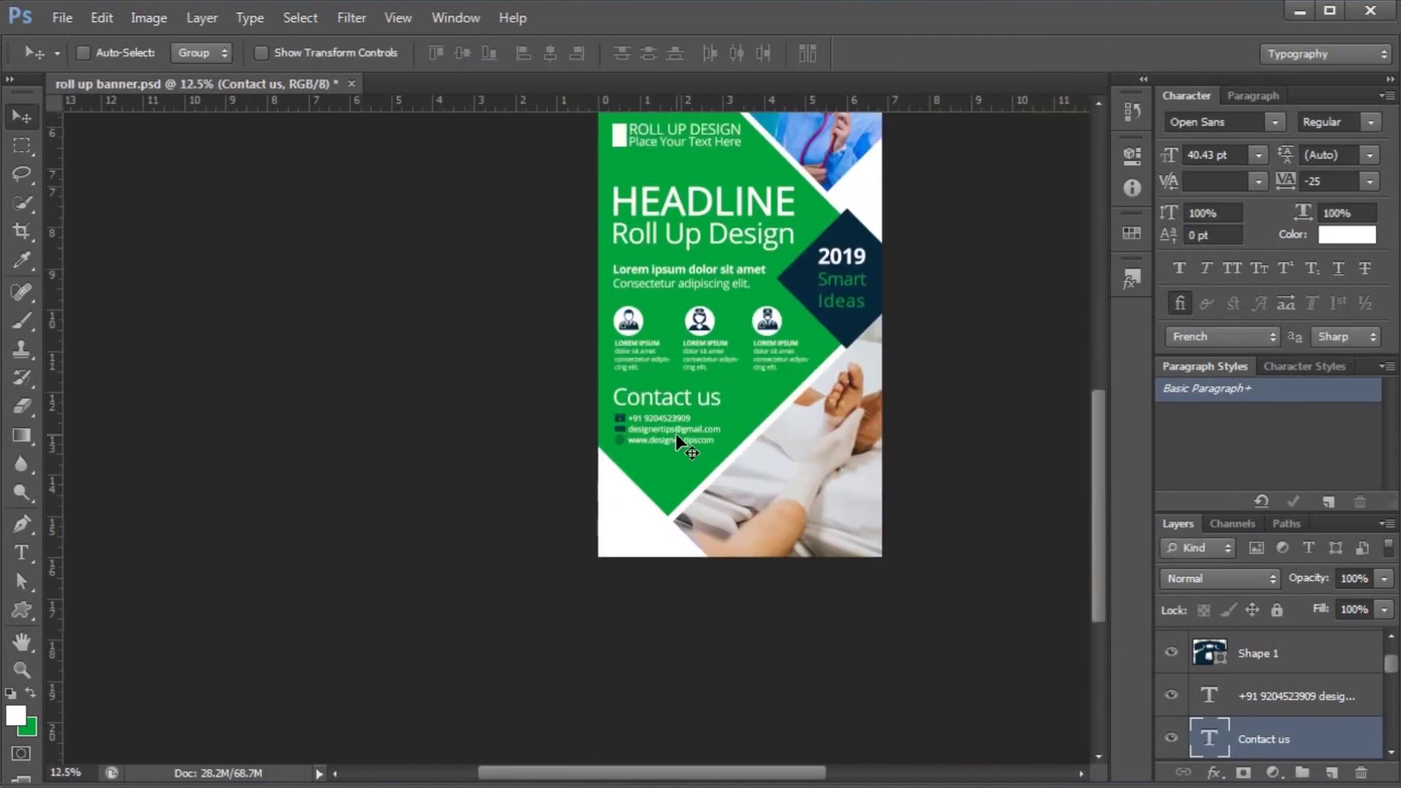
scroll(677, 441, "up", 5)
scroll(676, 435, "up", 3)
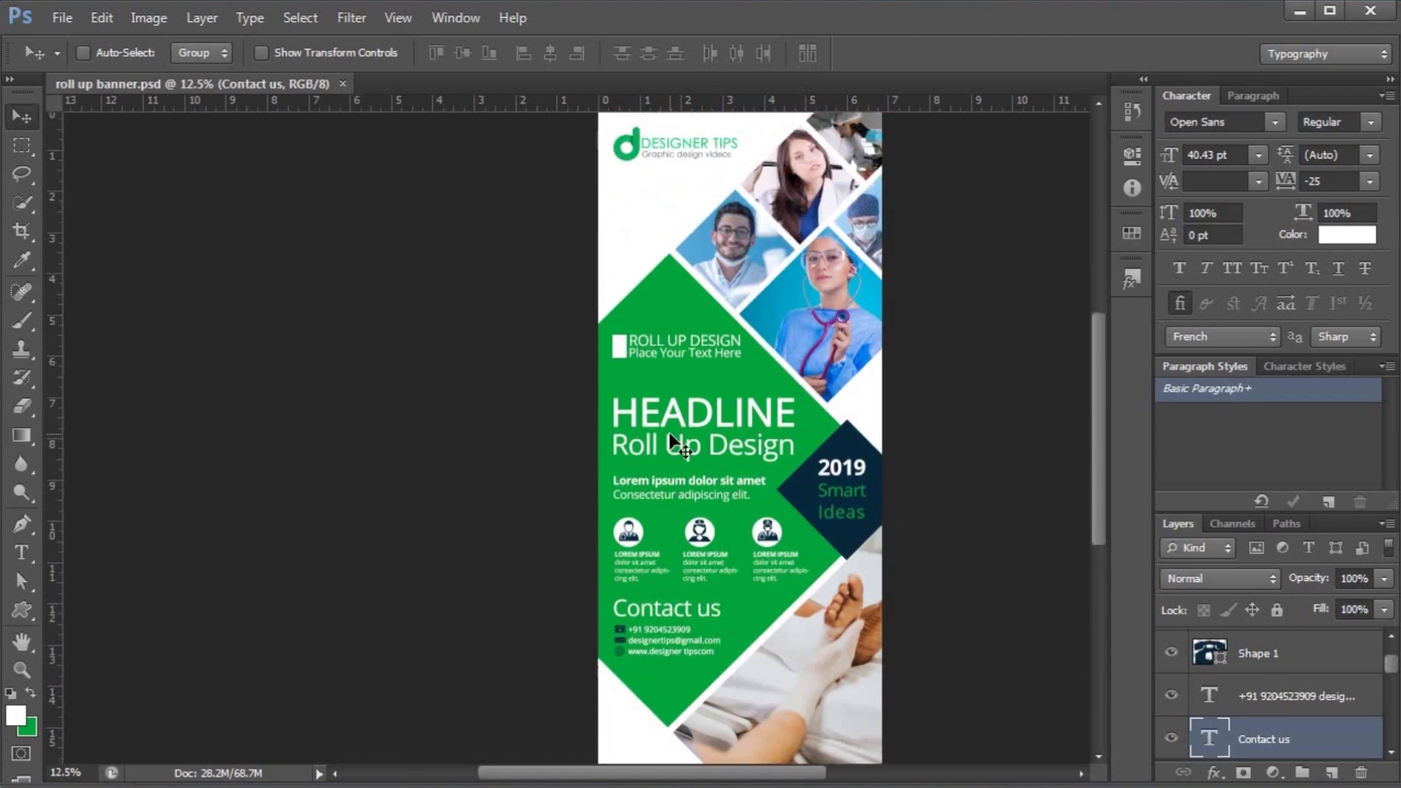
left_click(63, 18)
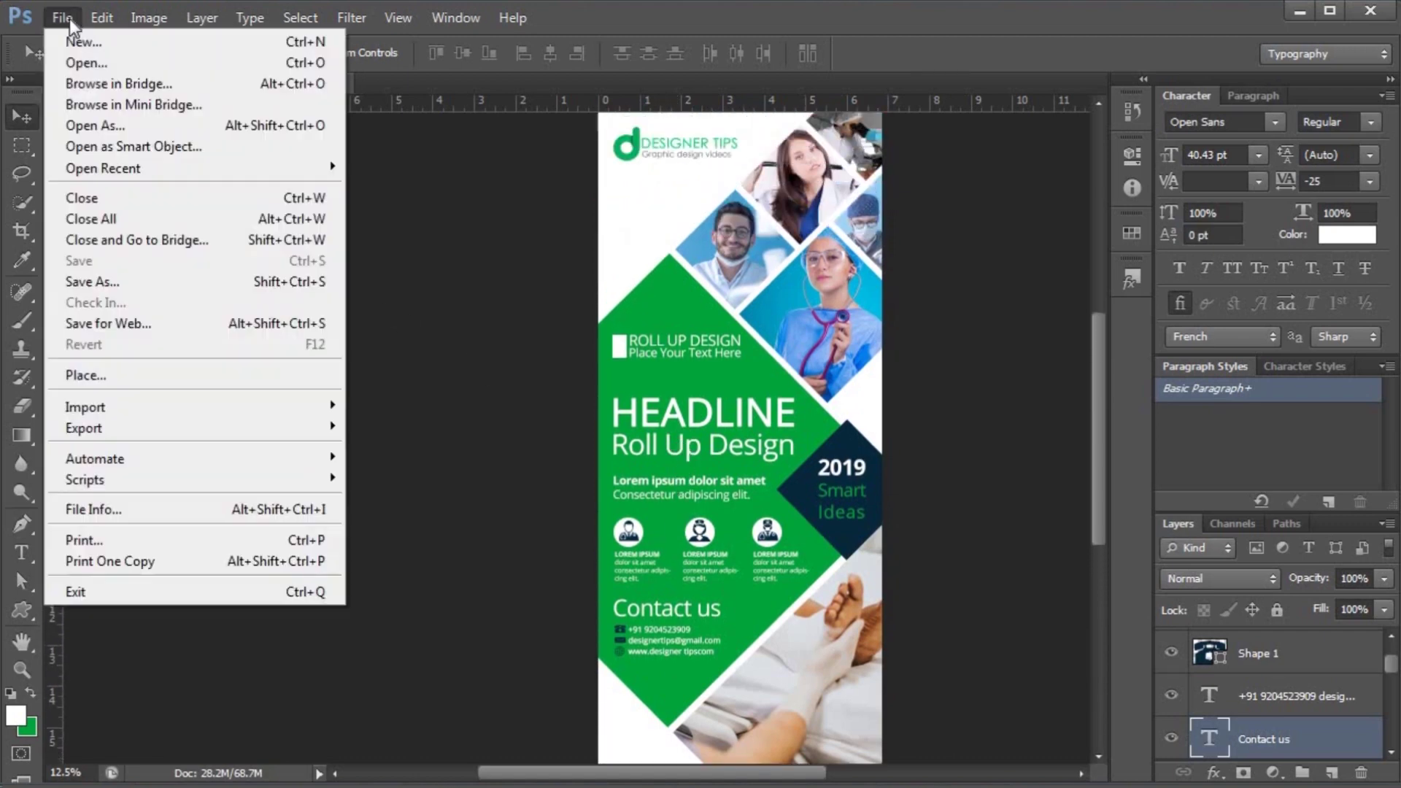
- Save the banner as roll up banner.jpg in JPEG format at quality 12 (Maximum)
left_click(99, 282)
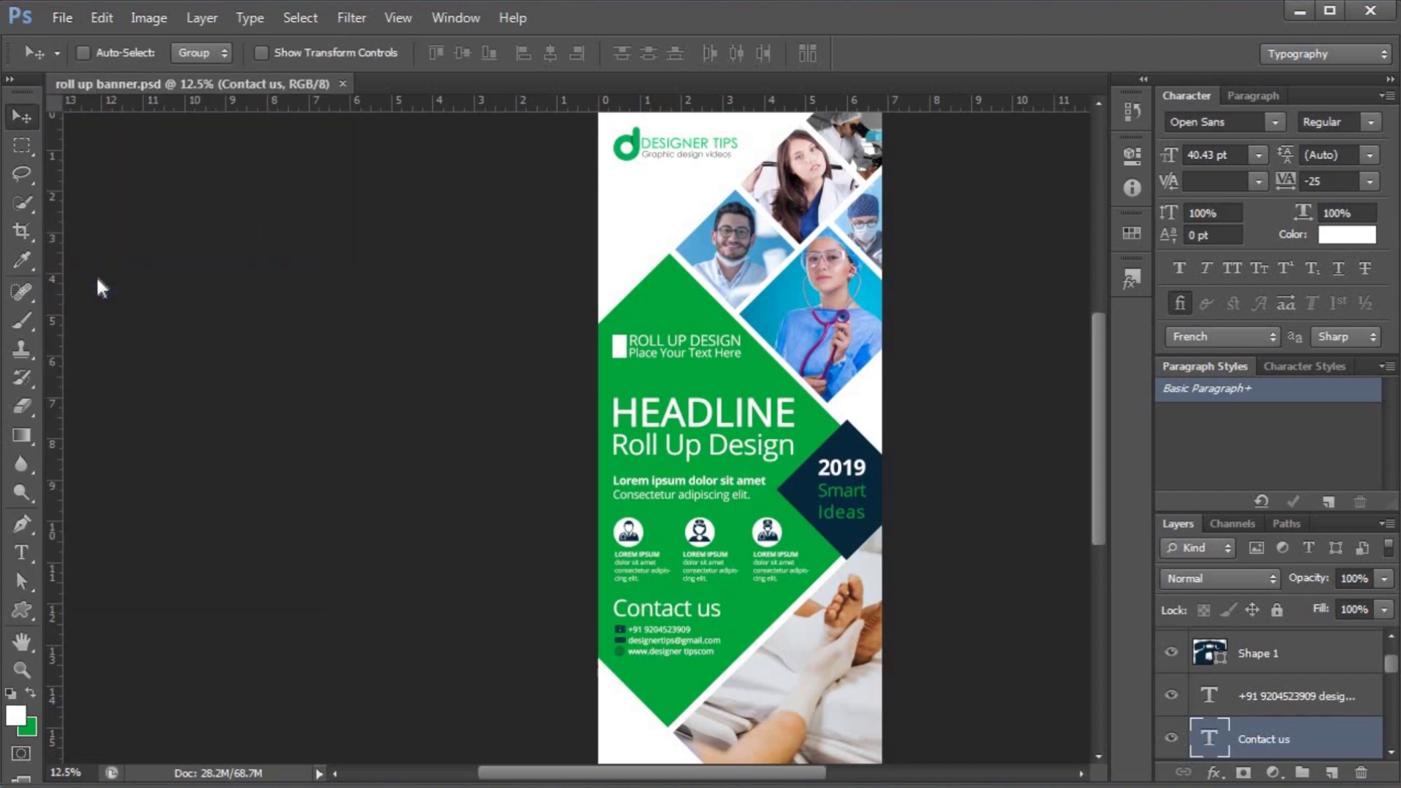
left_click(823, 516)
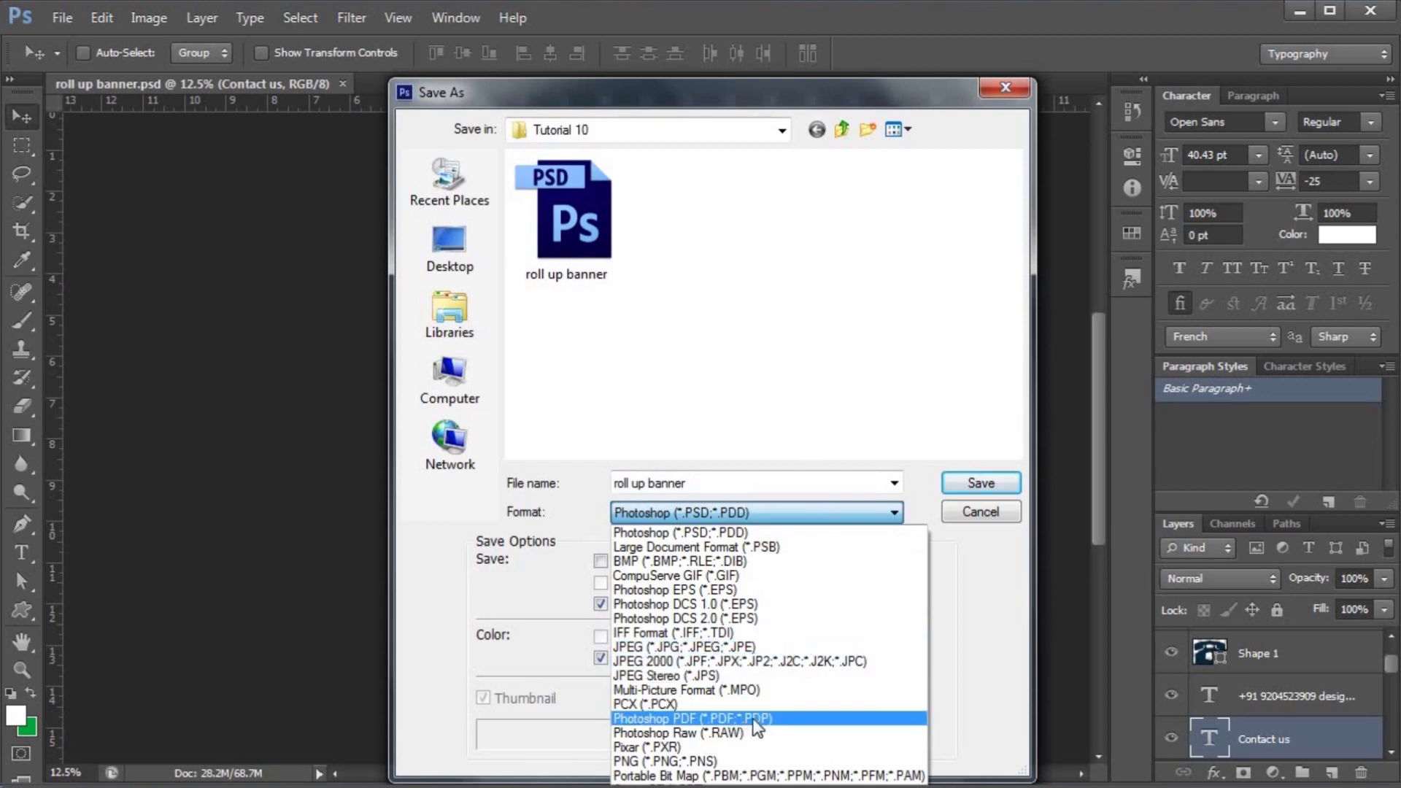
left_click(753, 647)
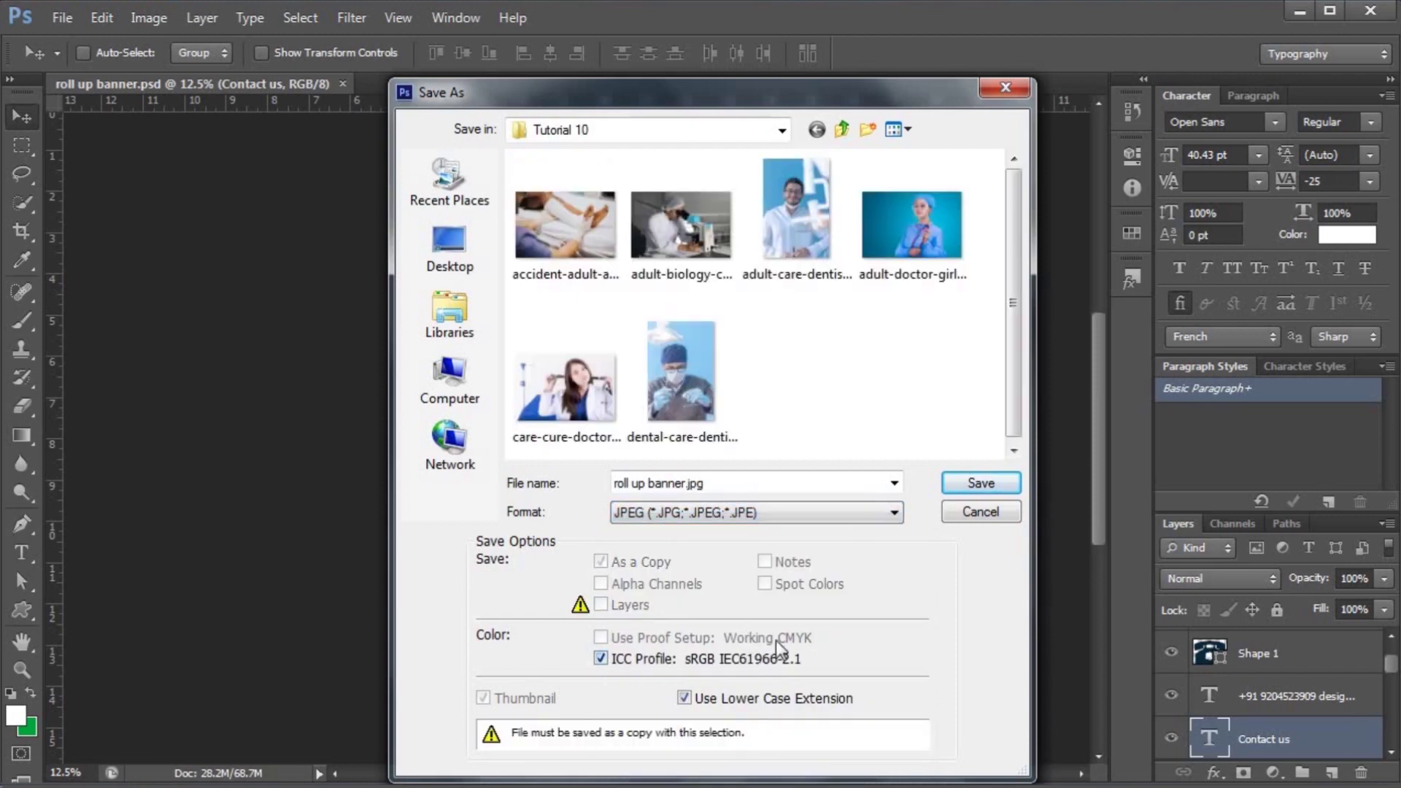
left_click(970, 483)
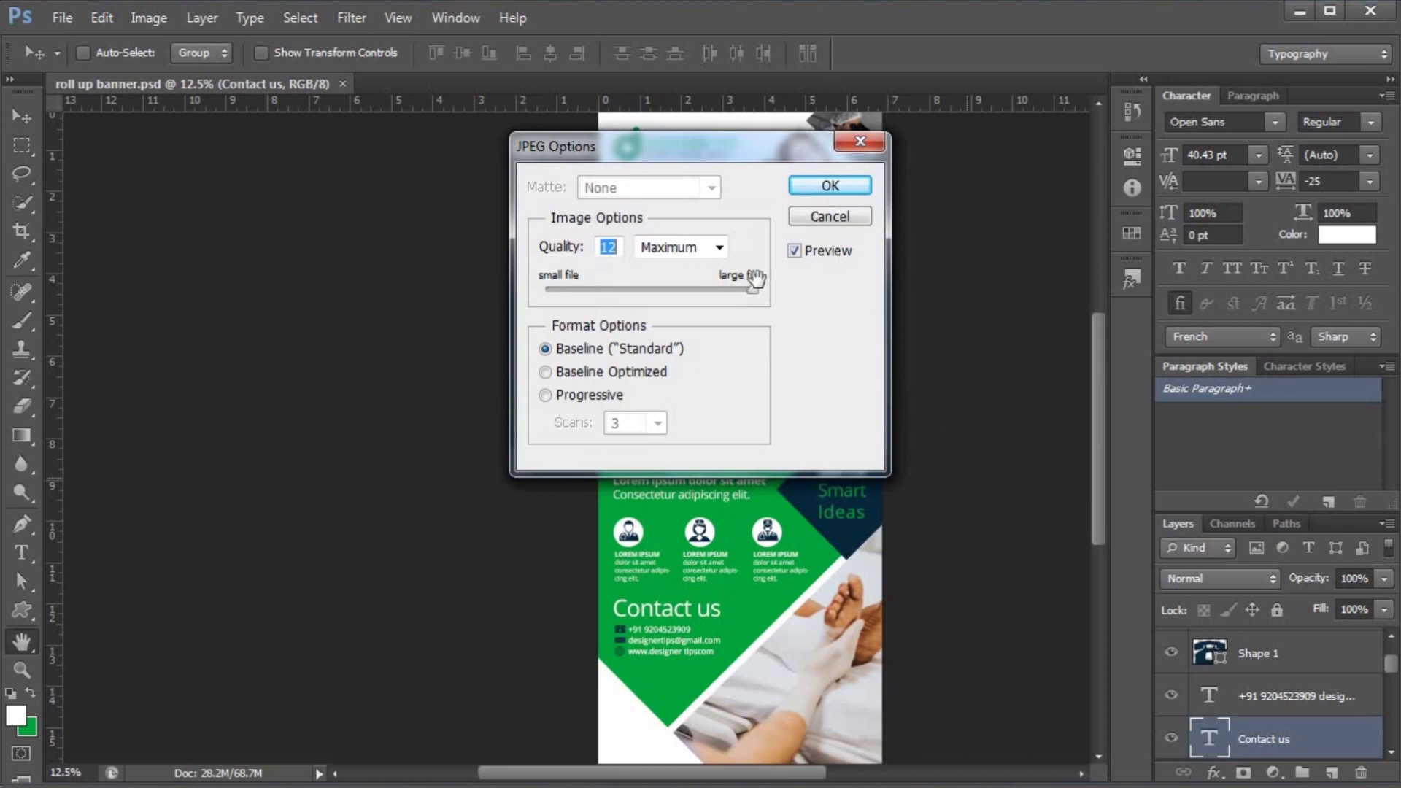
left_click(813, 192)
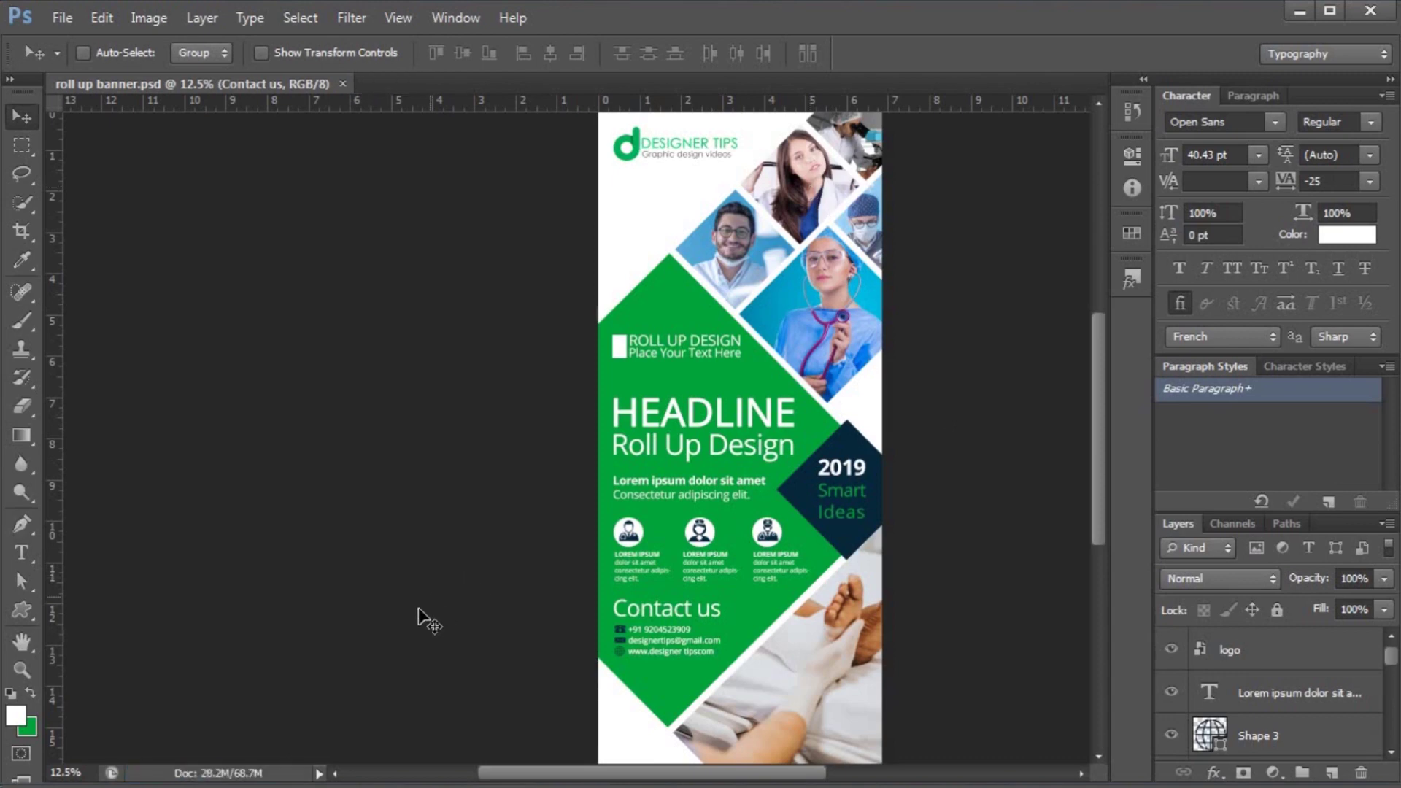
- Open roll up banner.jpg from the Tutorial 10 folder in Windows Photo Viewer
key("alt+Tab")
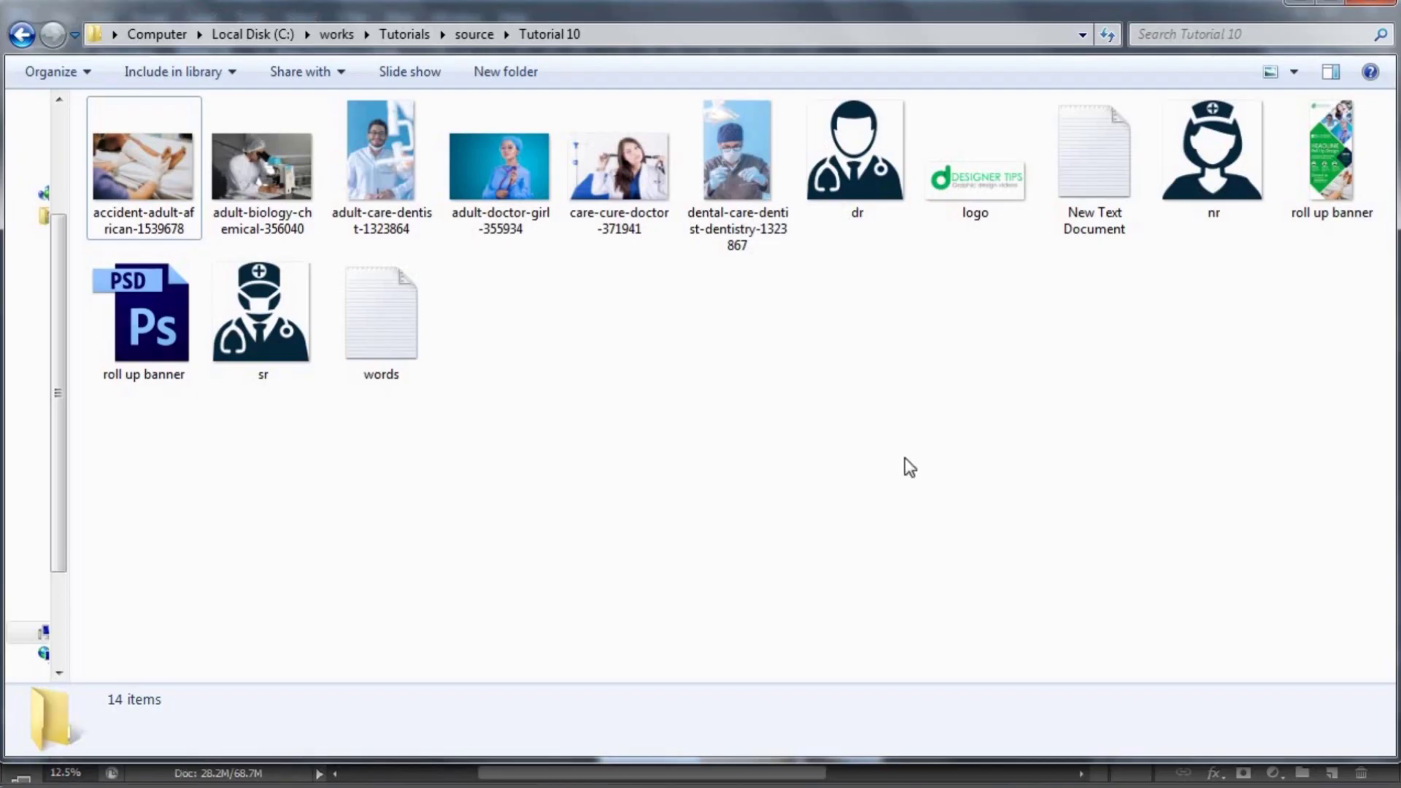
left_click(1329, 191)
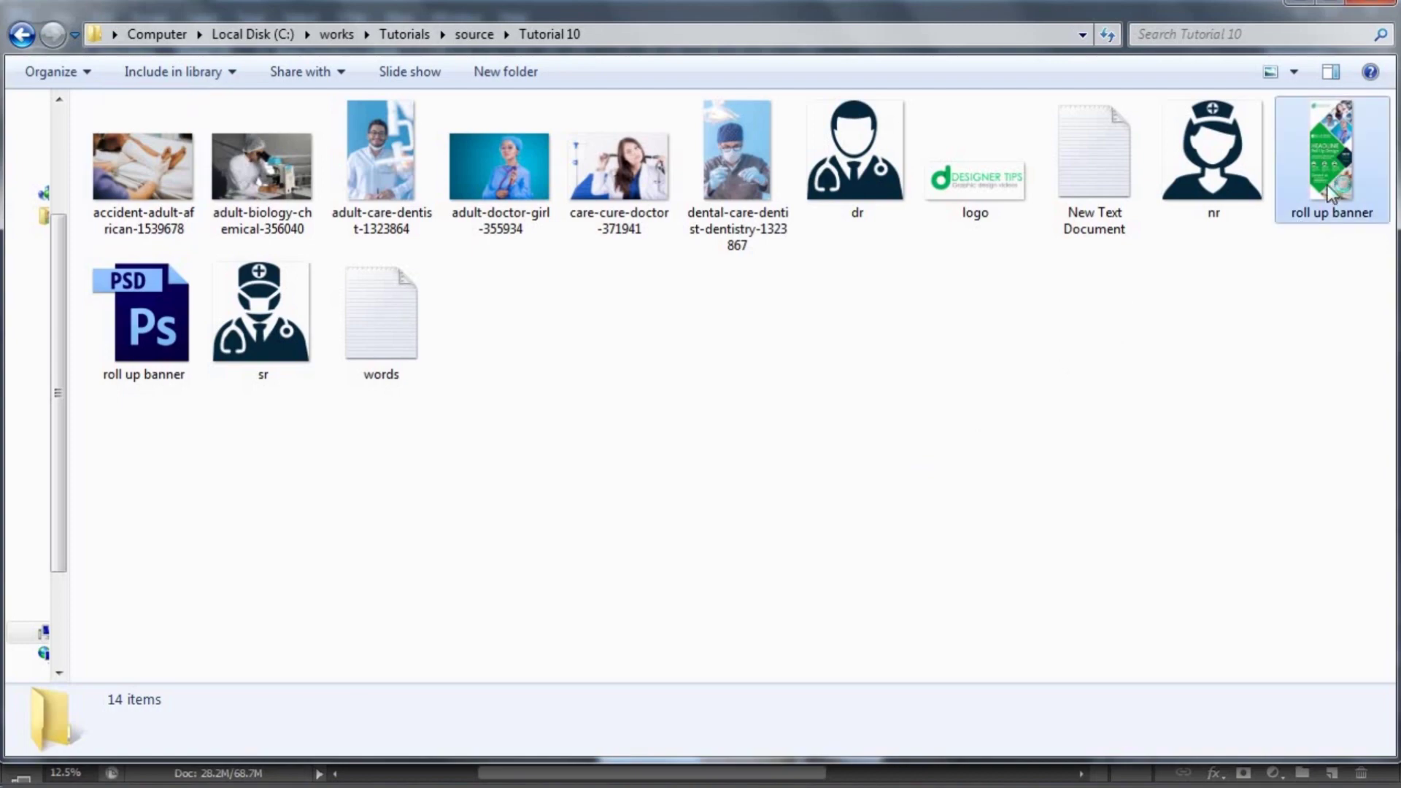
double_click(1328, 185)
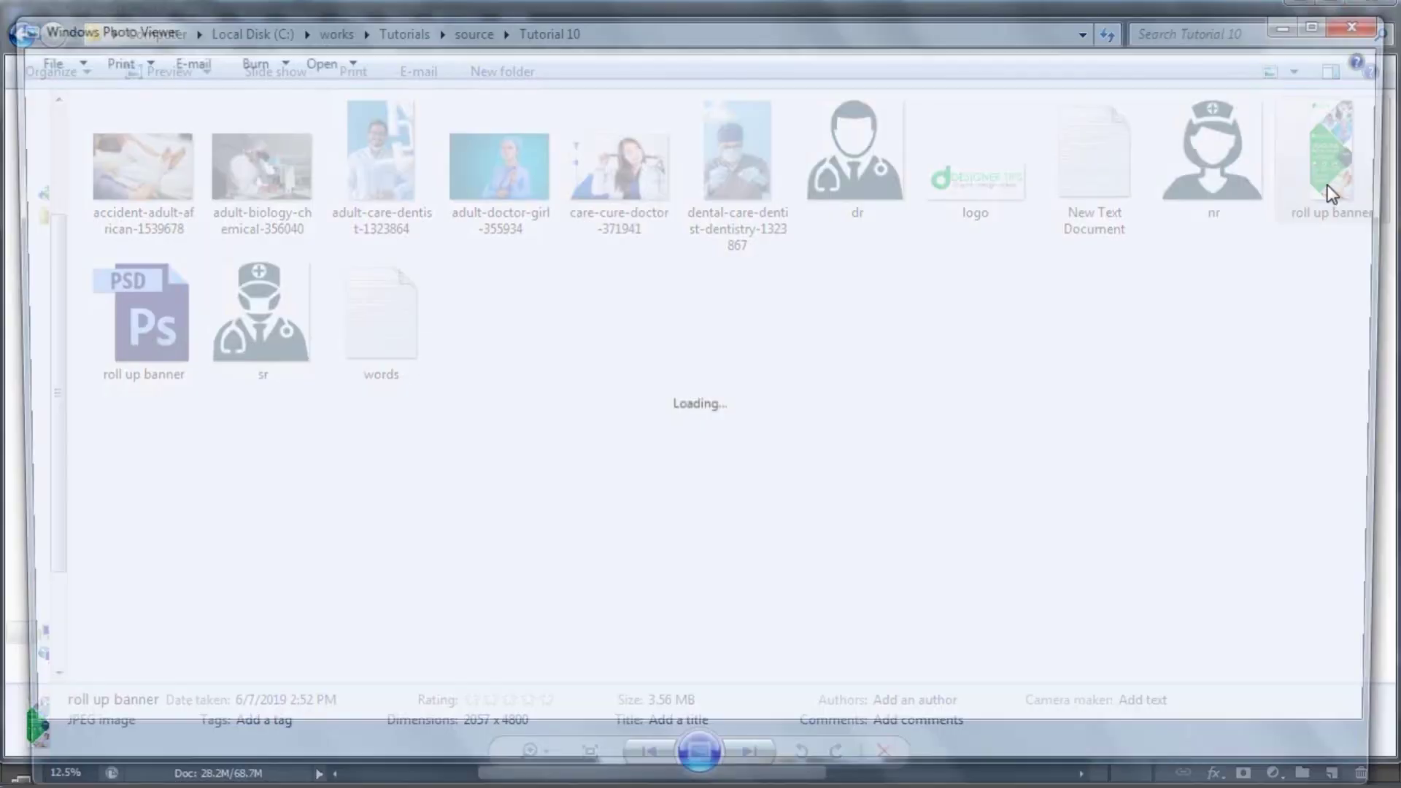